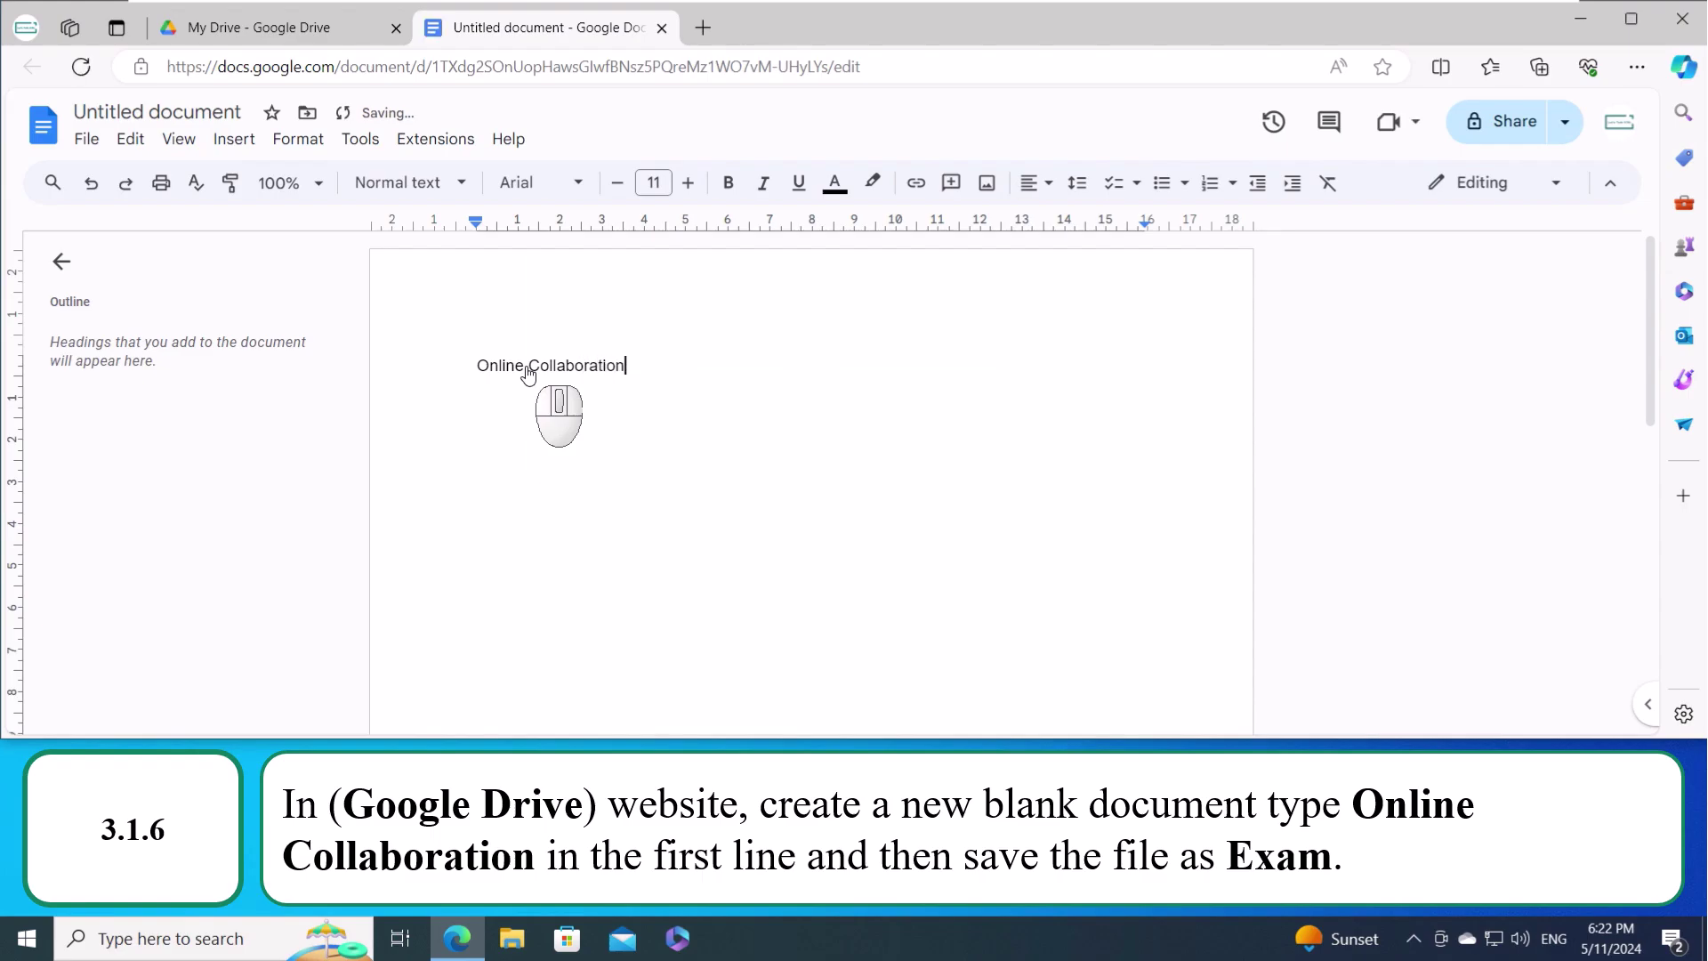
- Rename the untitled Google Docs document to 'Exam'
left_click(185, 114)
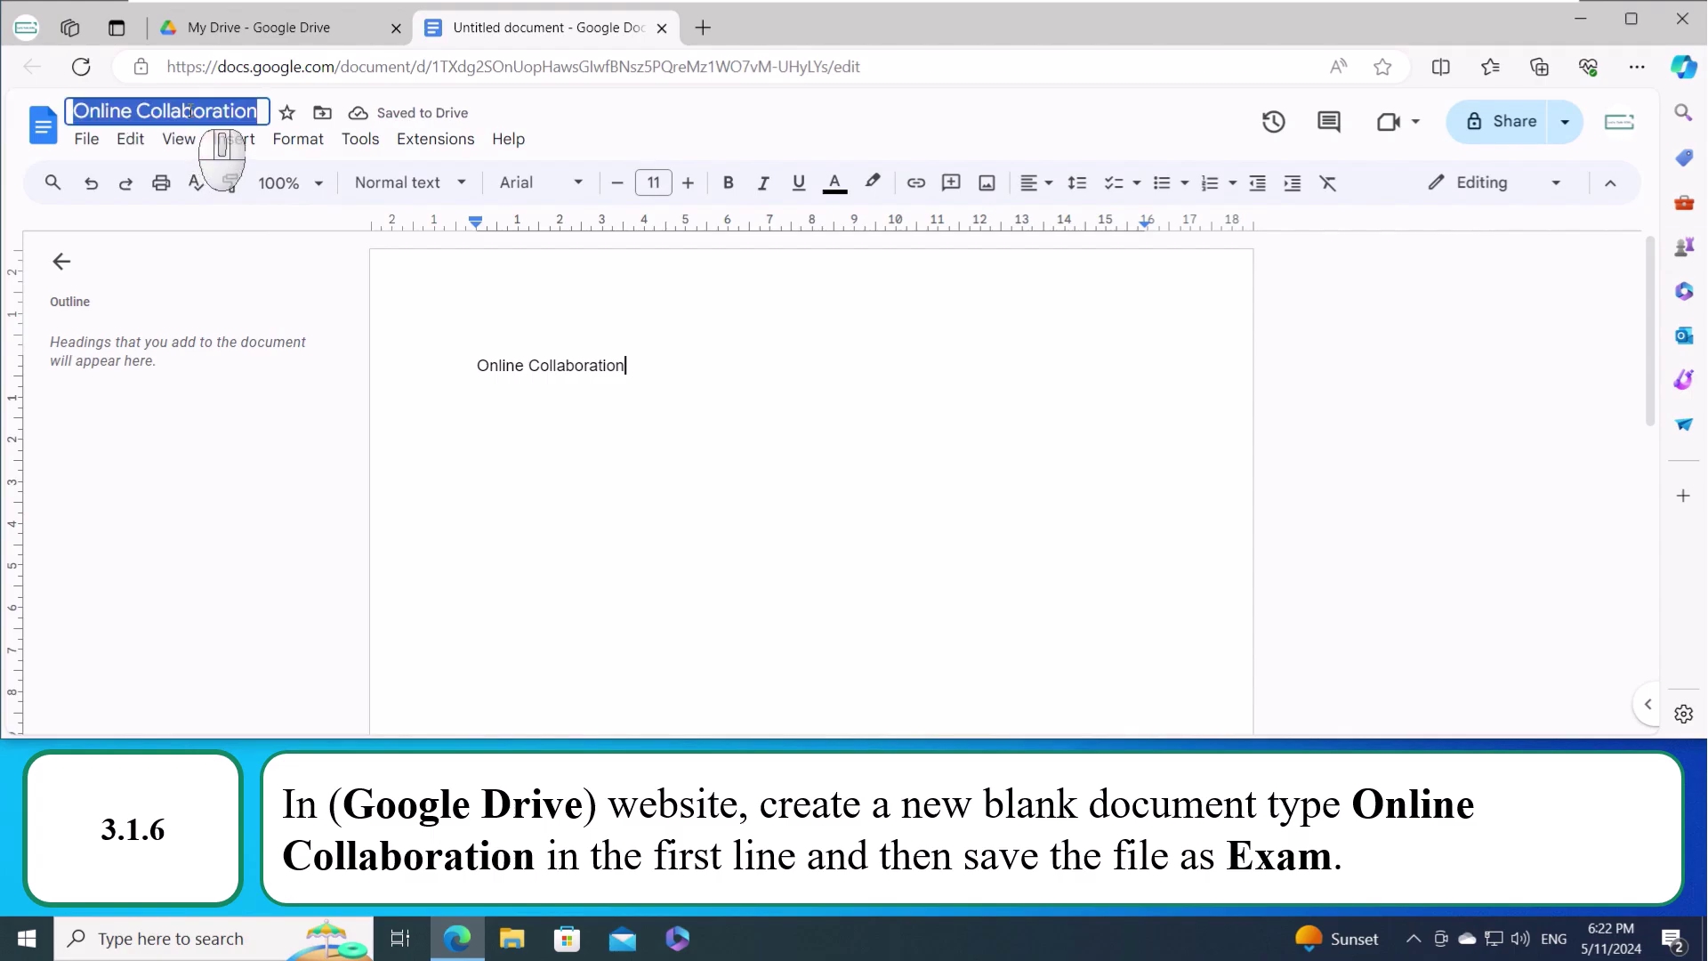
type("Exam")
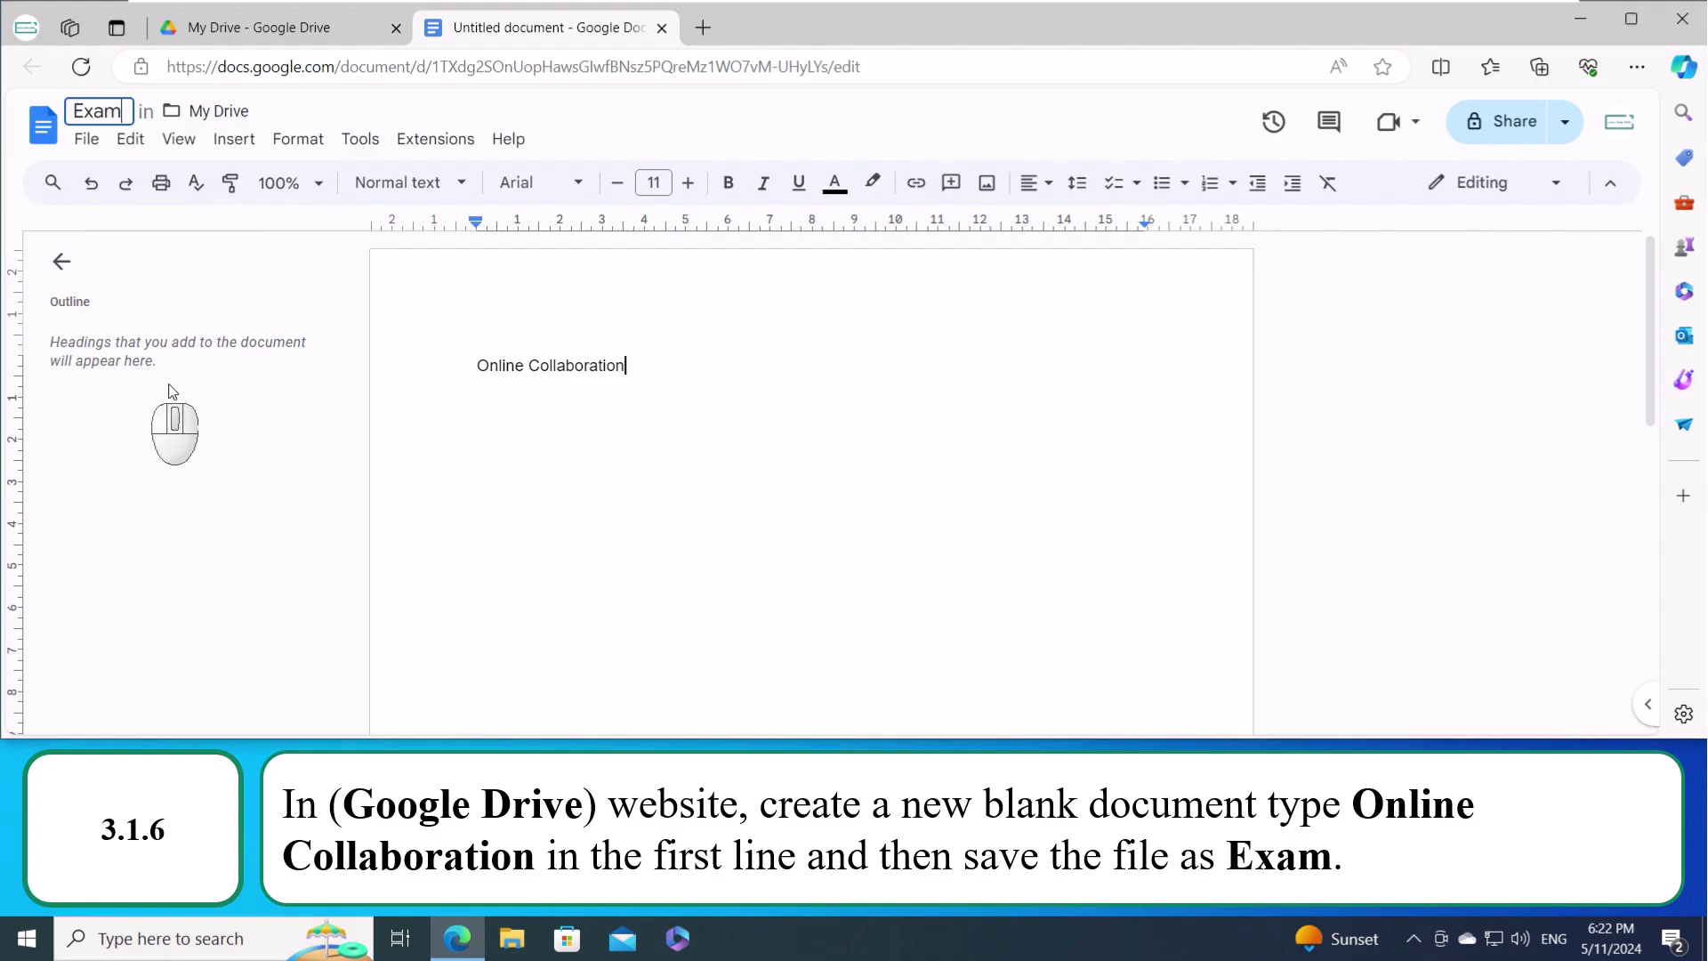
left_click(272, 410)
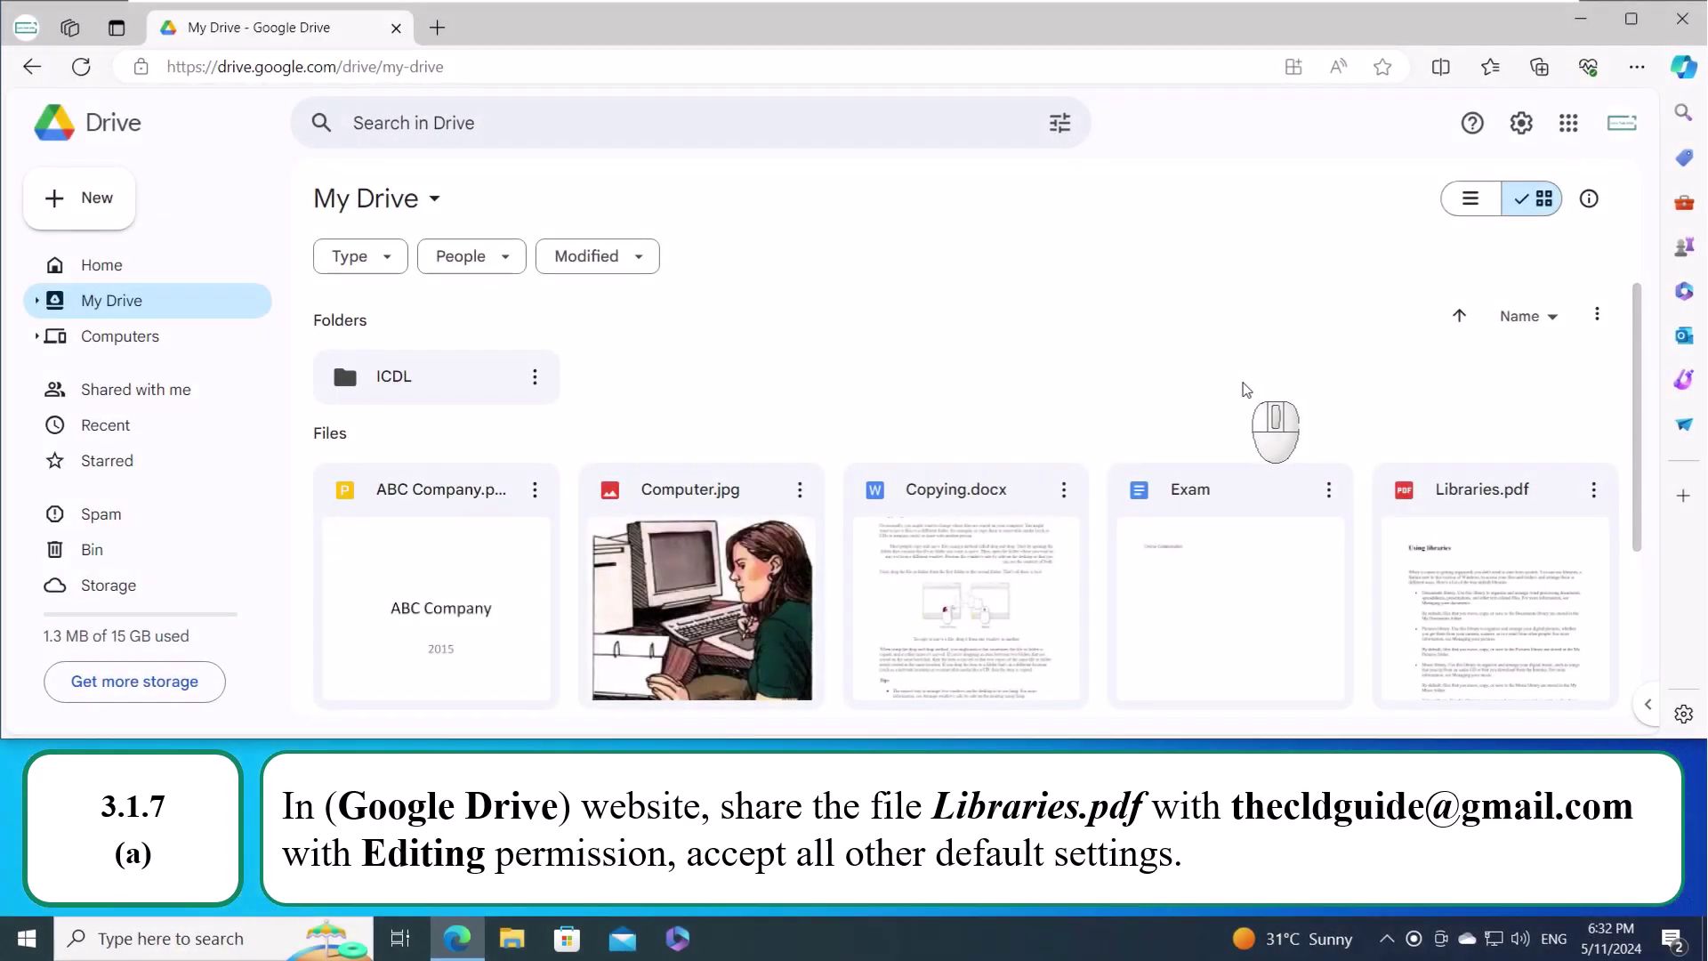
- Share Libraries.pdf with the suggested contact as an Editor and send the invitation
left_click(1593, 498)
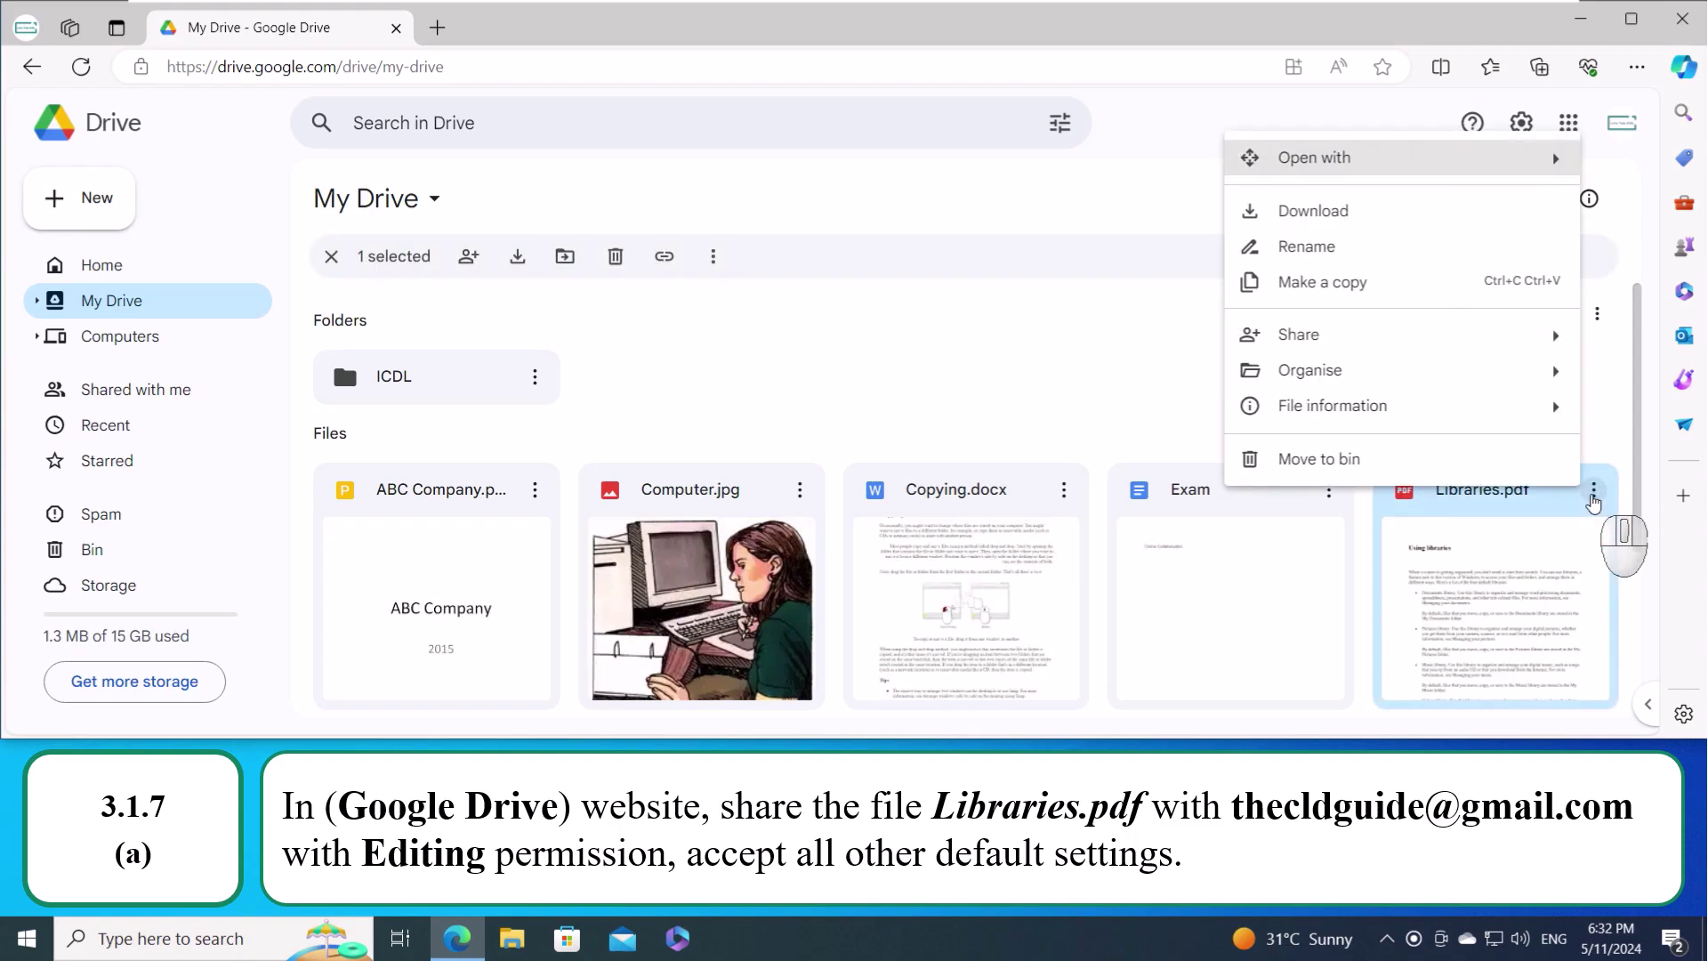
mouse_move(1335, 342)
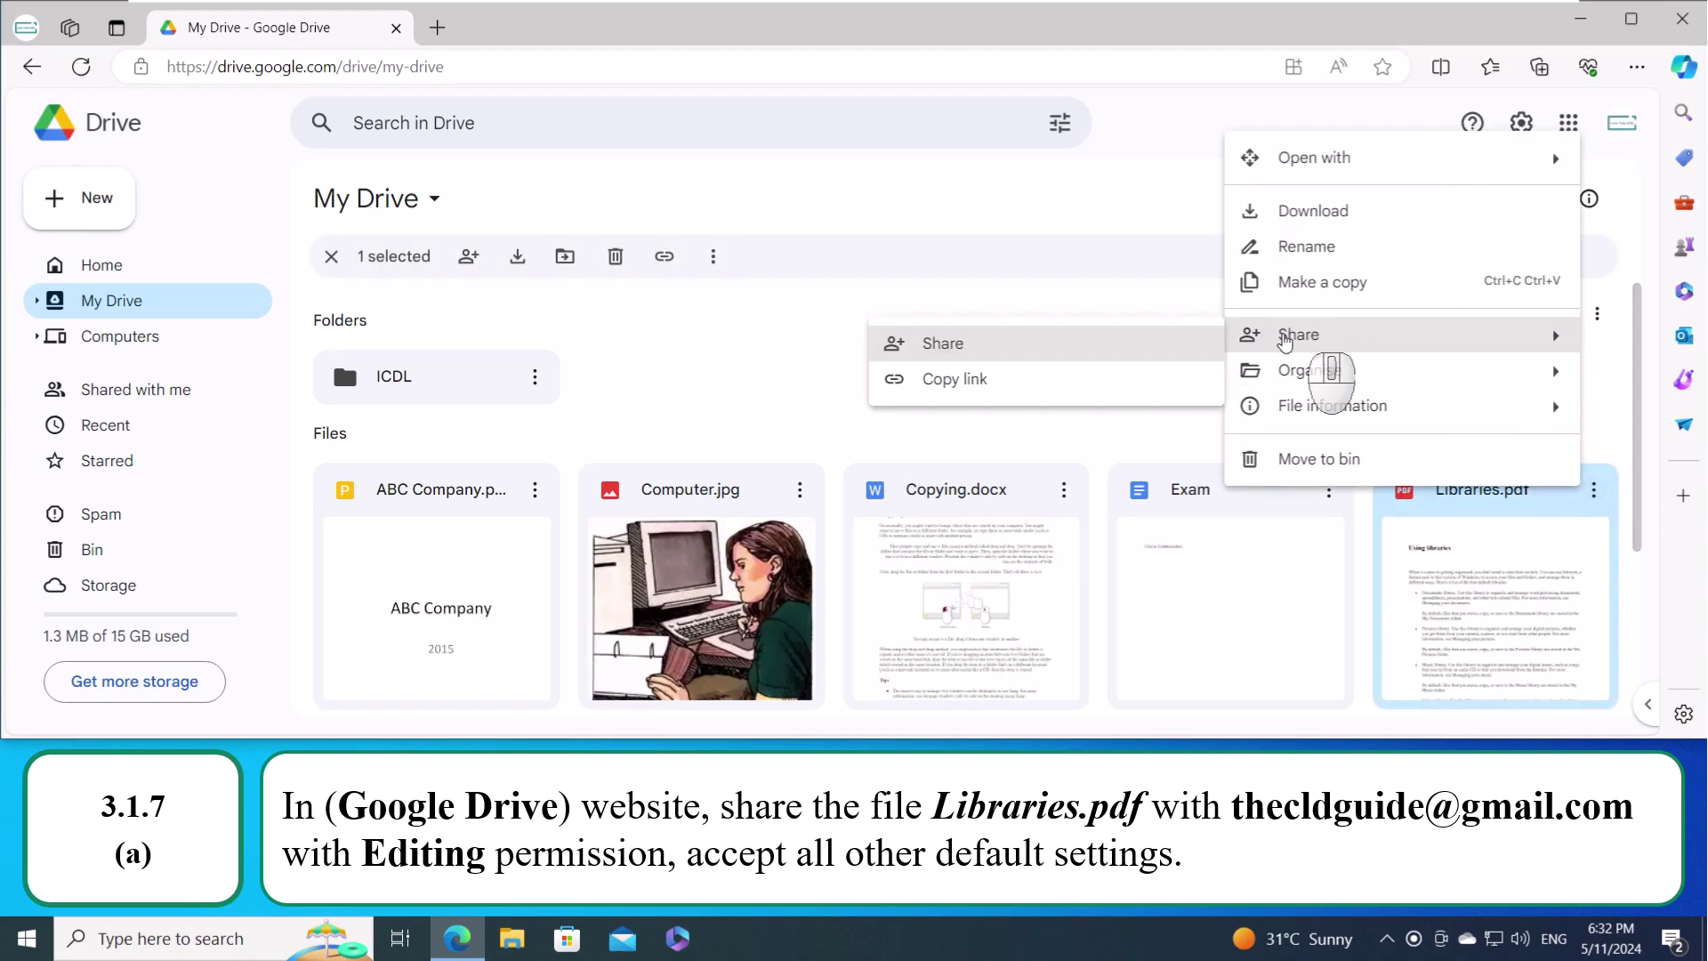
left_click(970, 329)
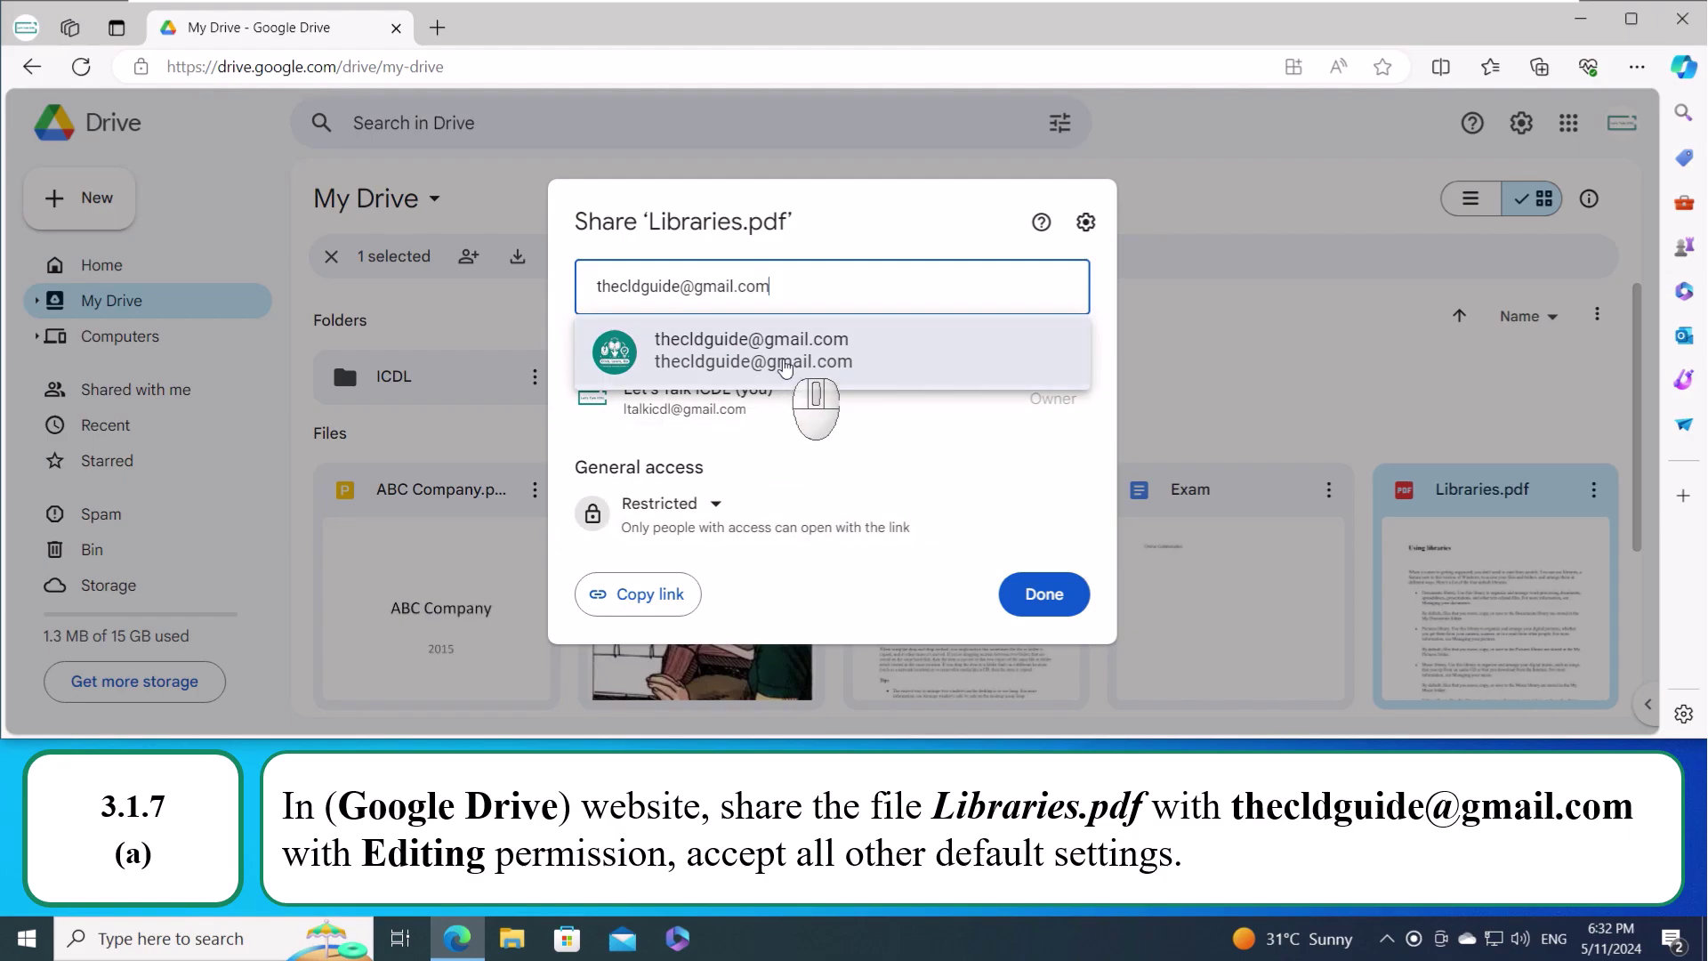
left_click(783, 371)
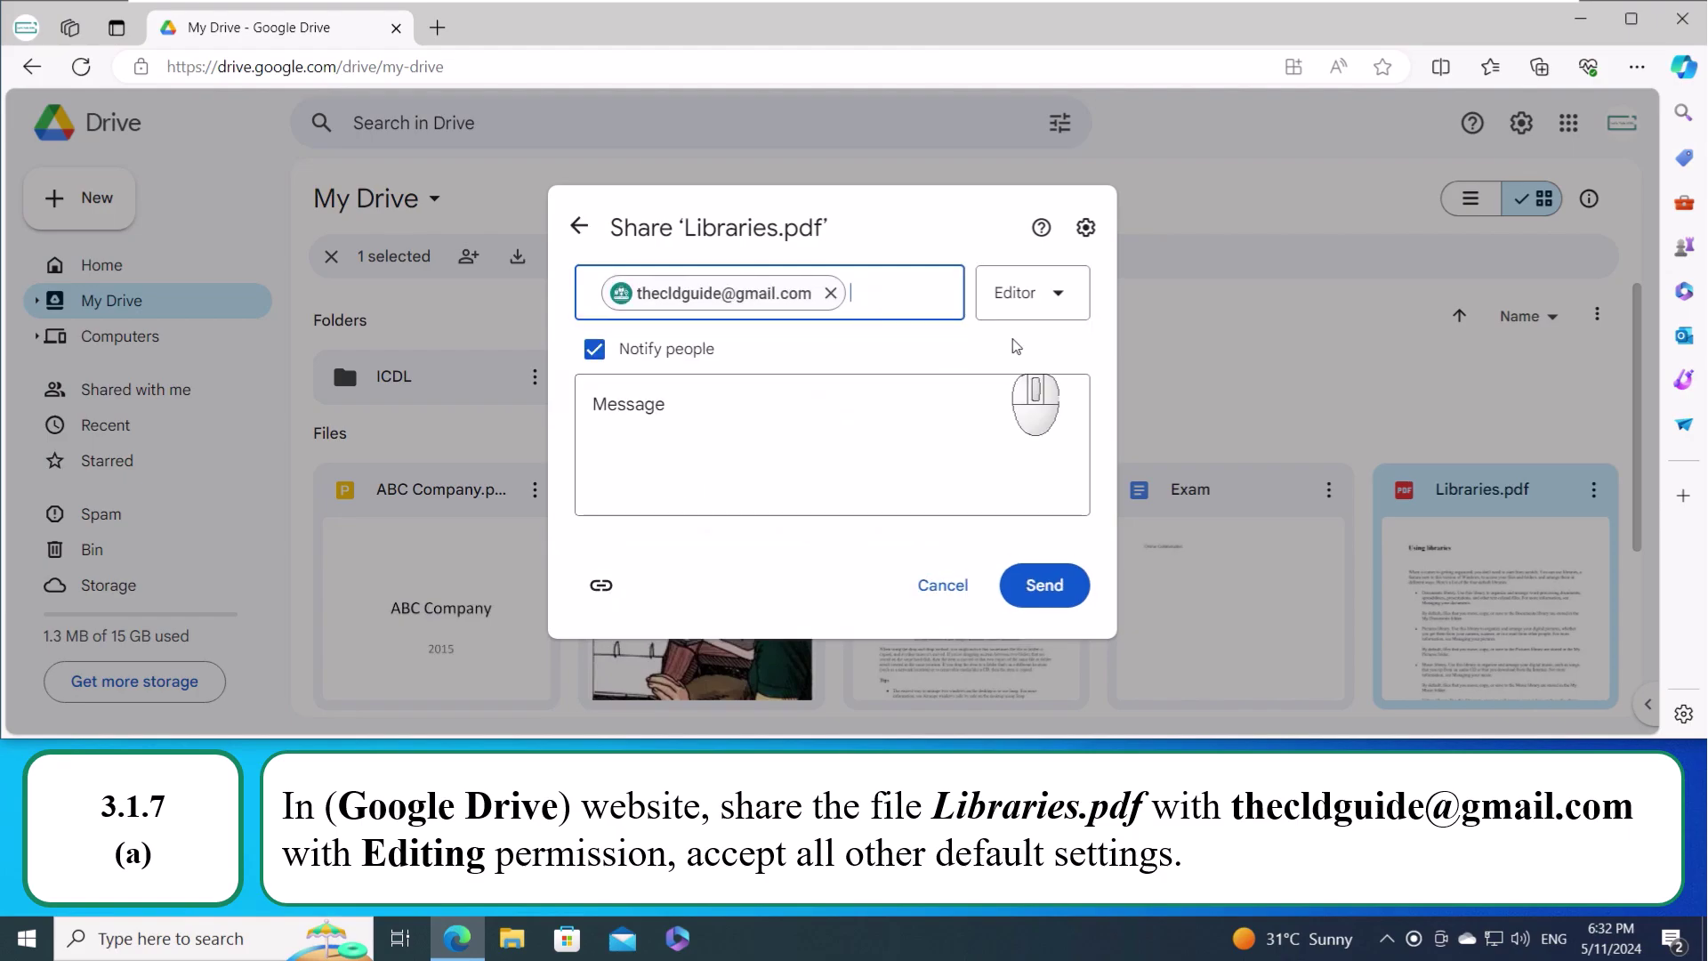
left_click(1040, 315)
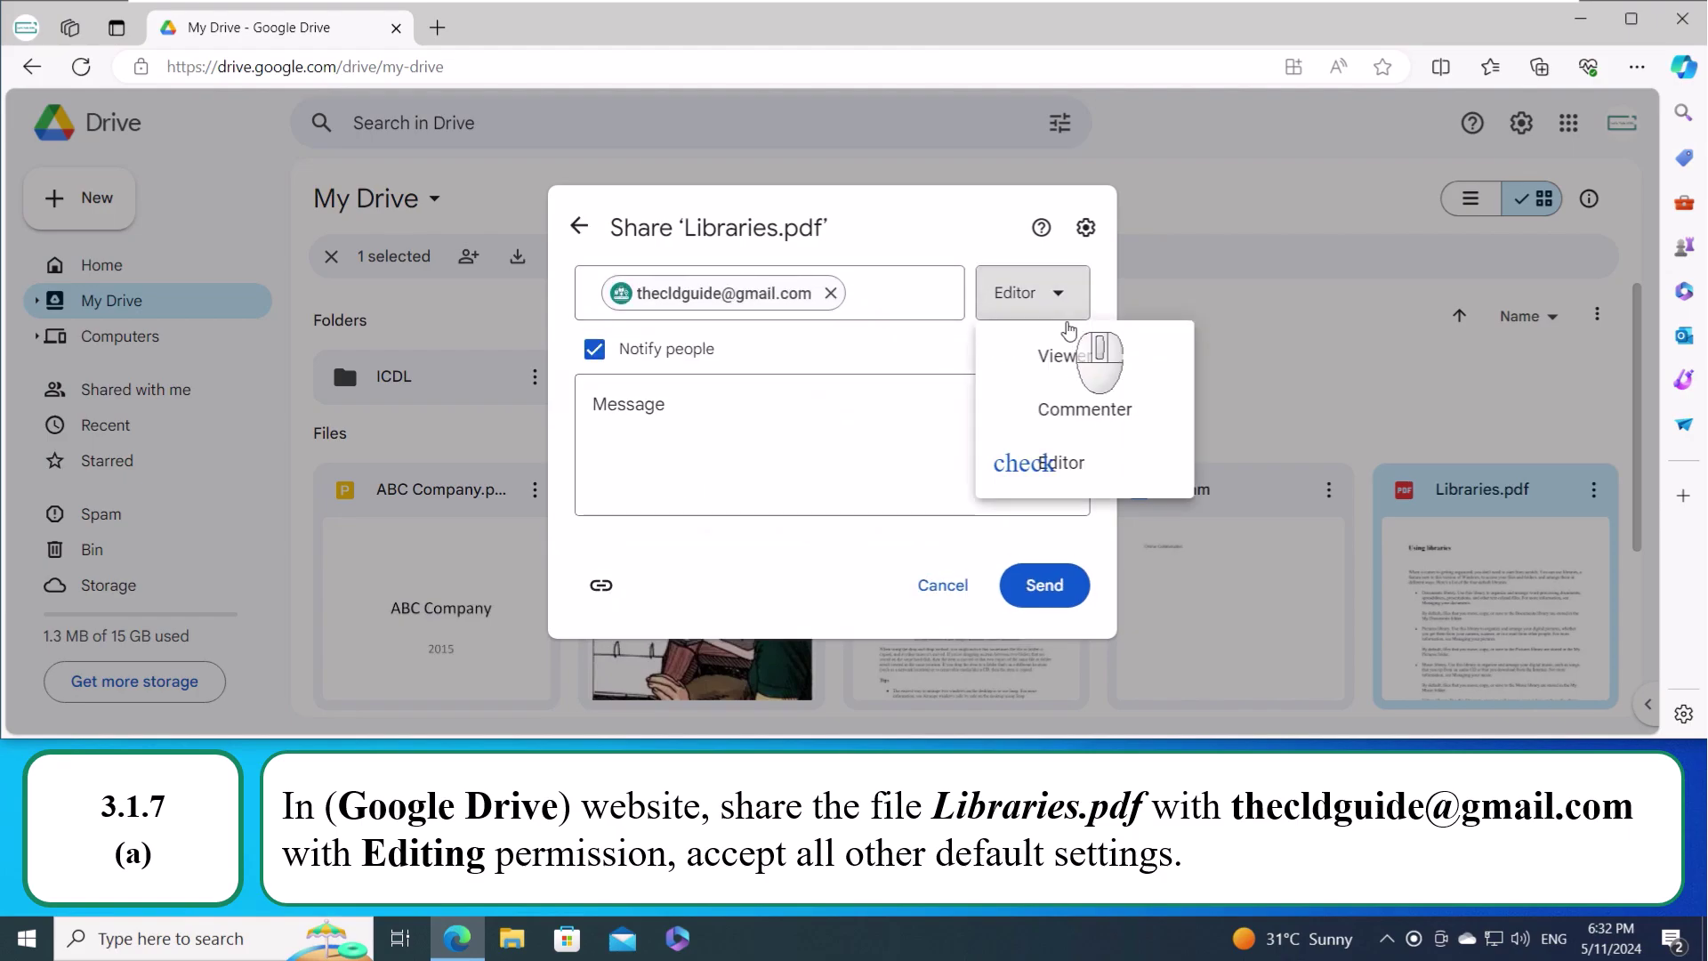
left_click(1065, 464)
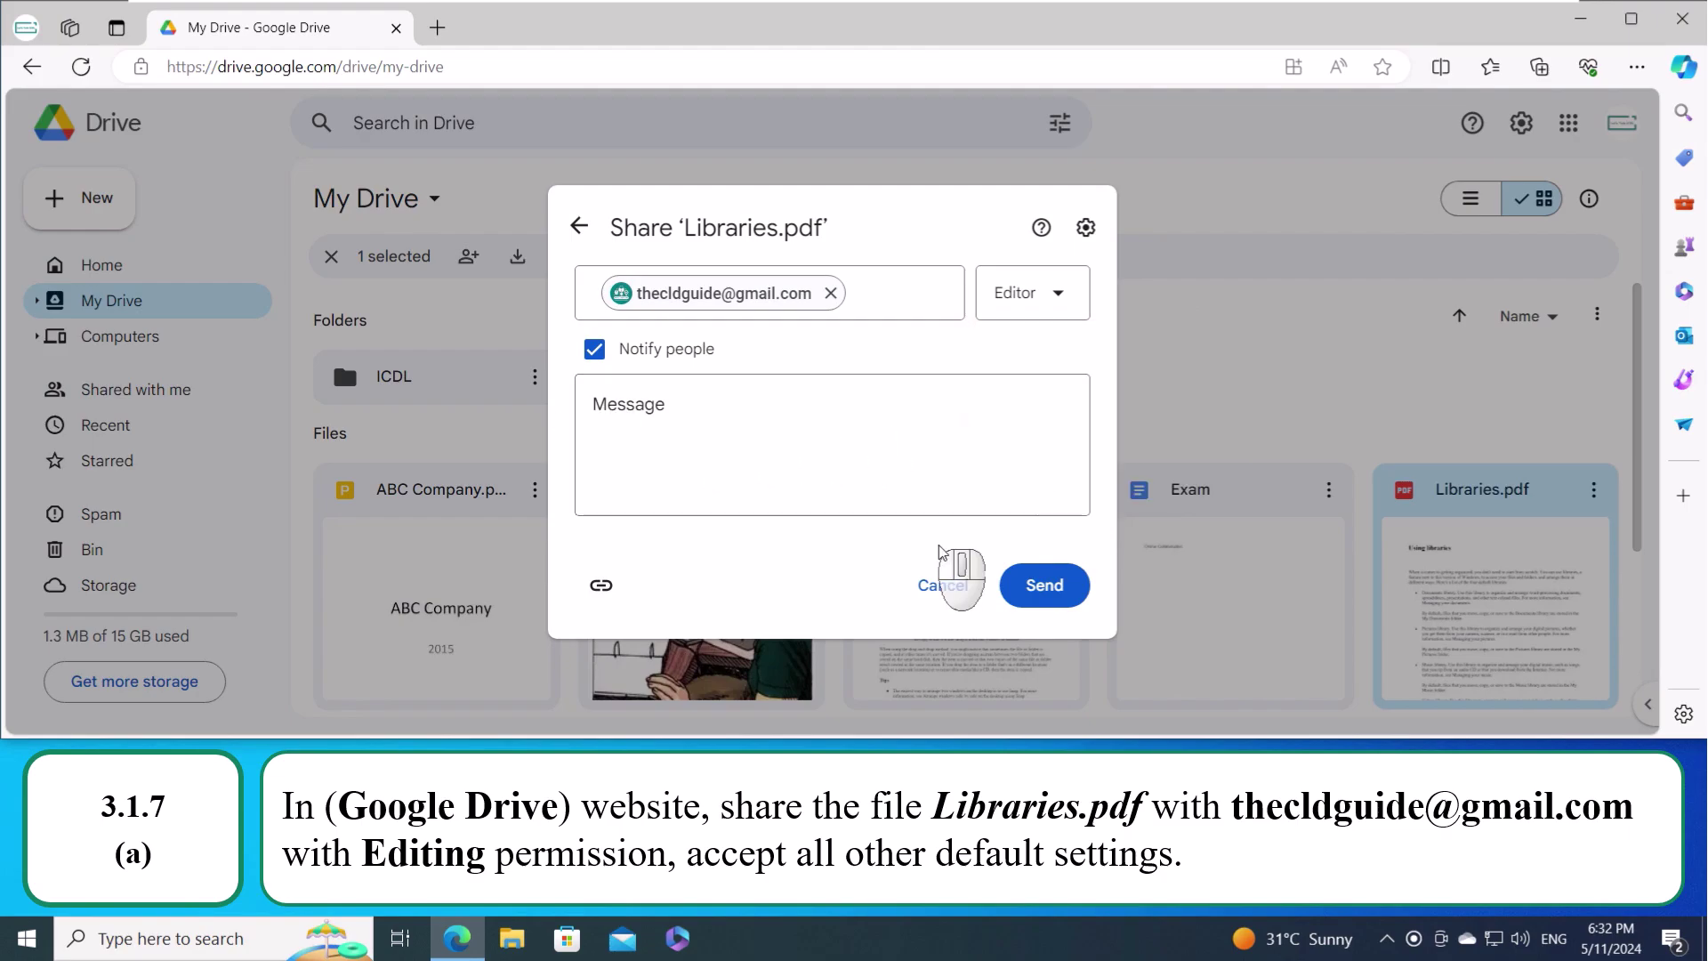
left_click(1043, 587)
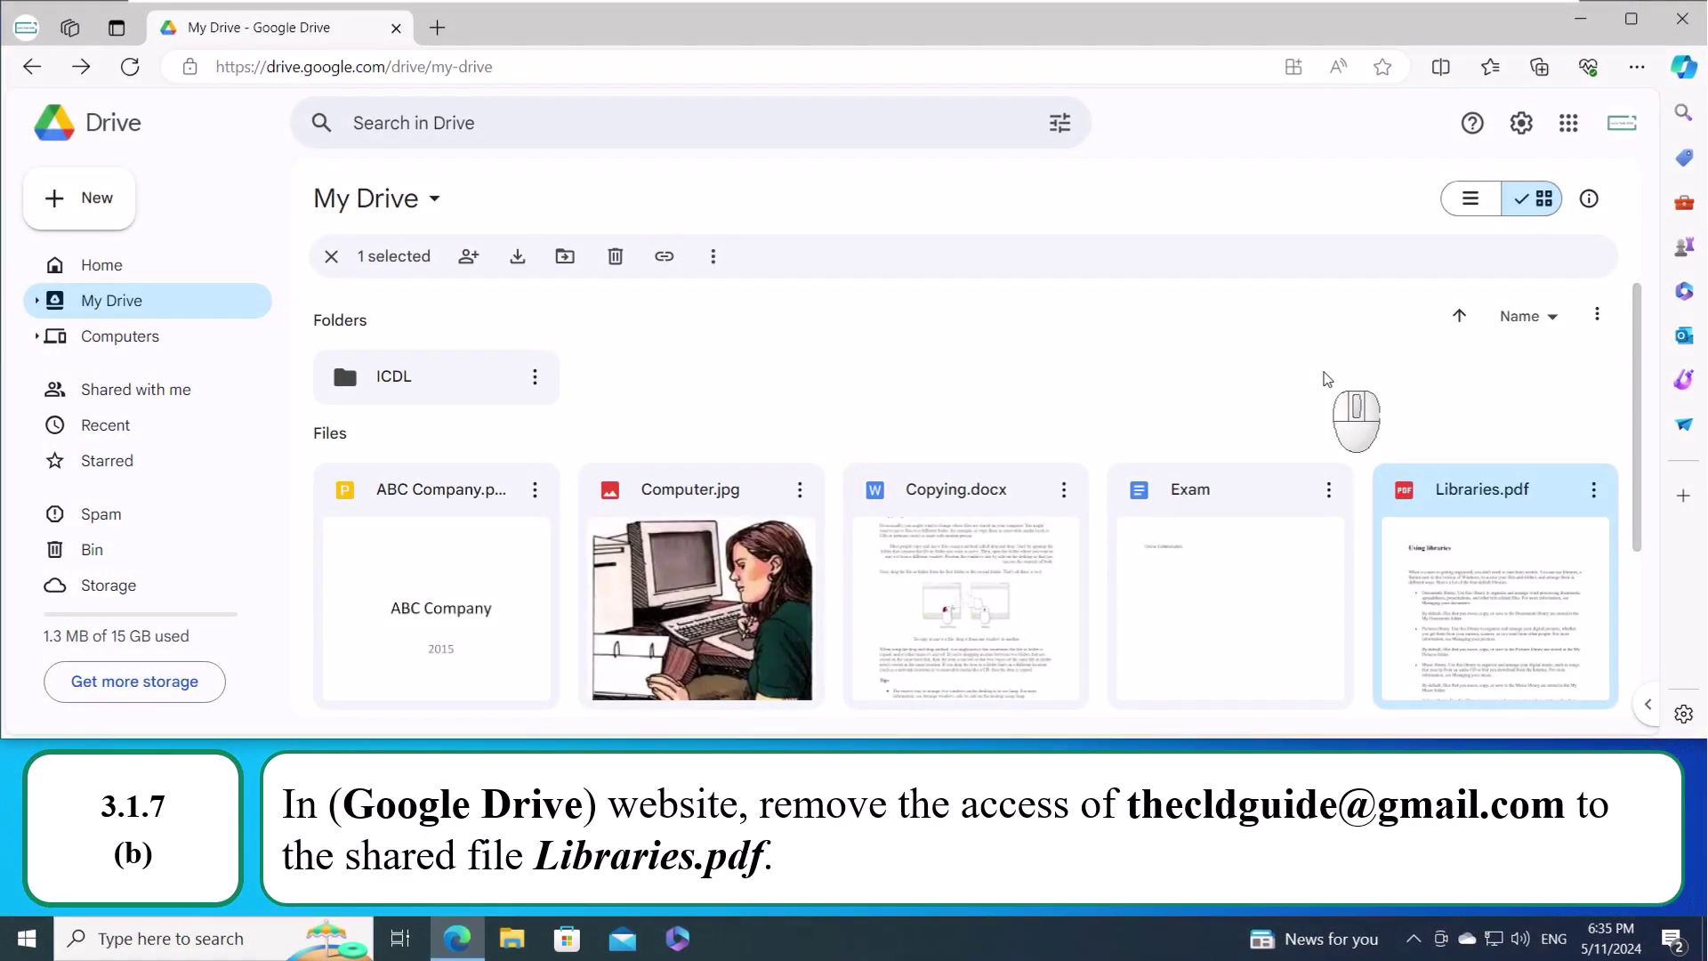
- Remove the shared contact's access to Libraries.pdf and save the sharing change
left_click(1594, 494)
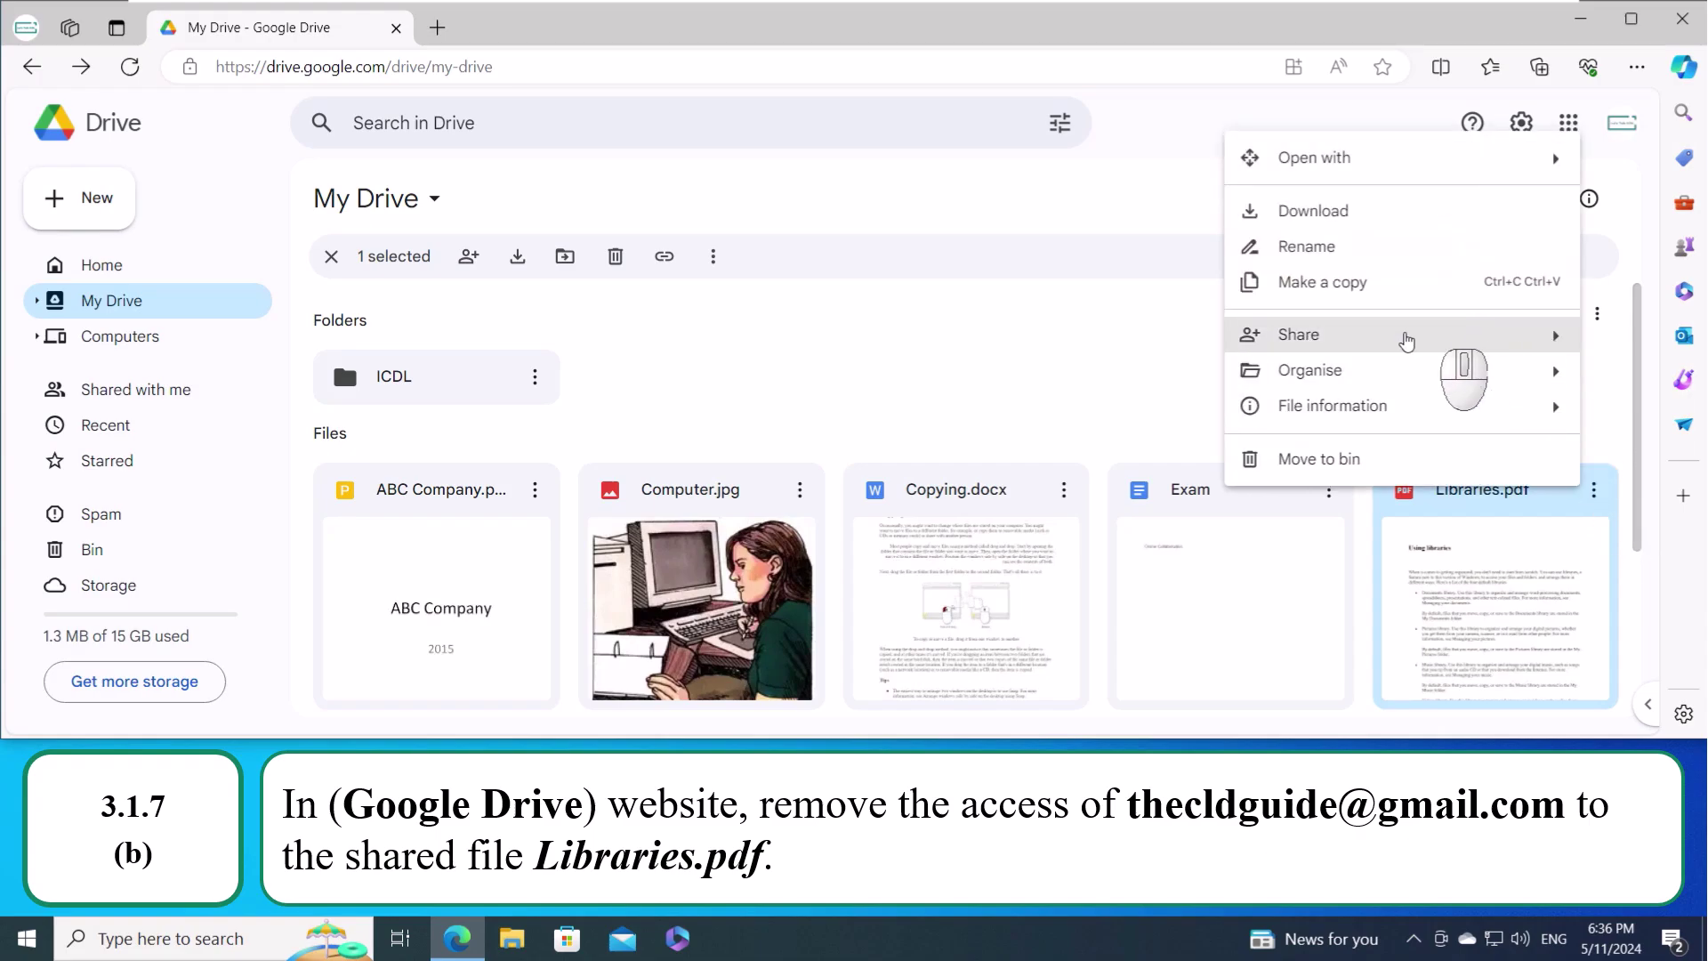
mouse_move(1402, 342)
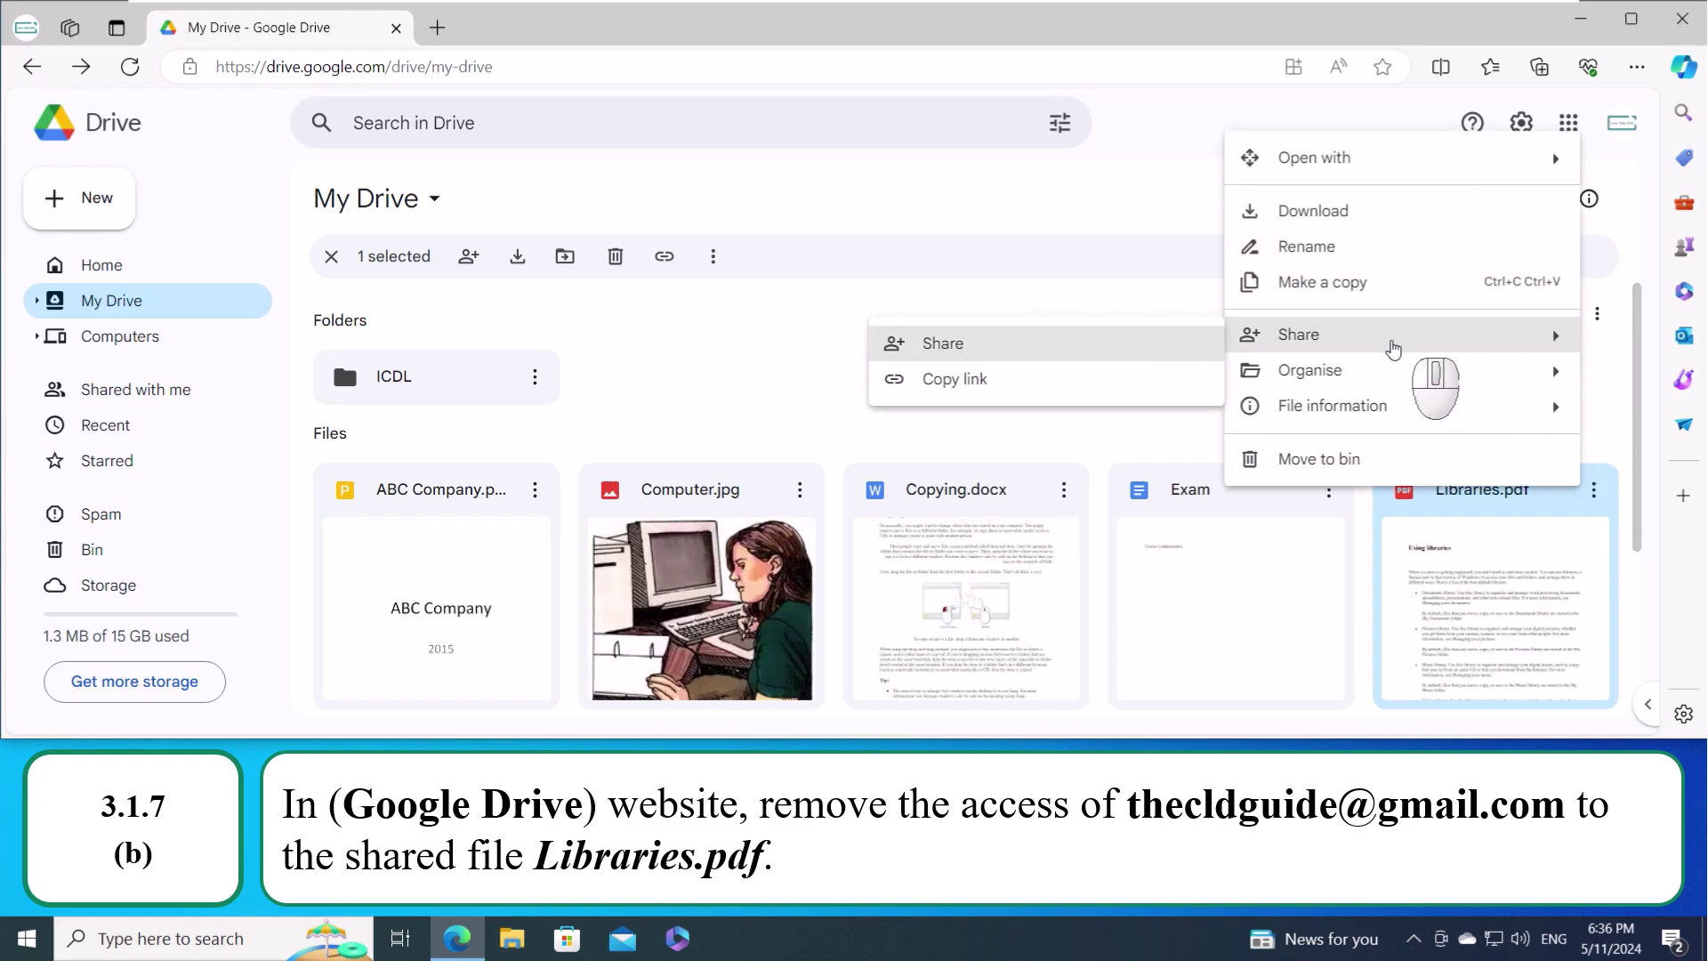
left_click(1021, 356)
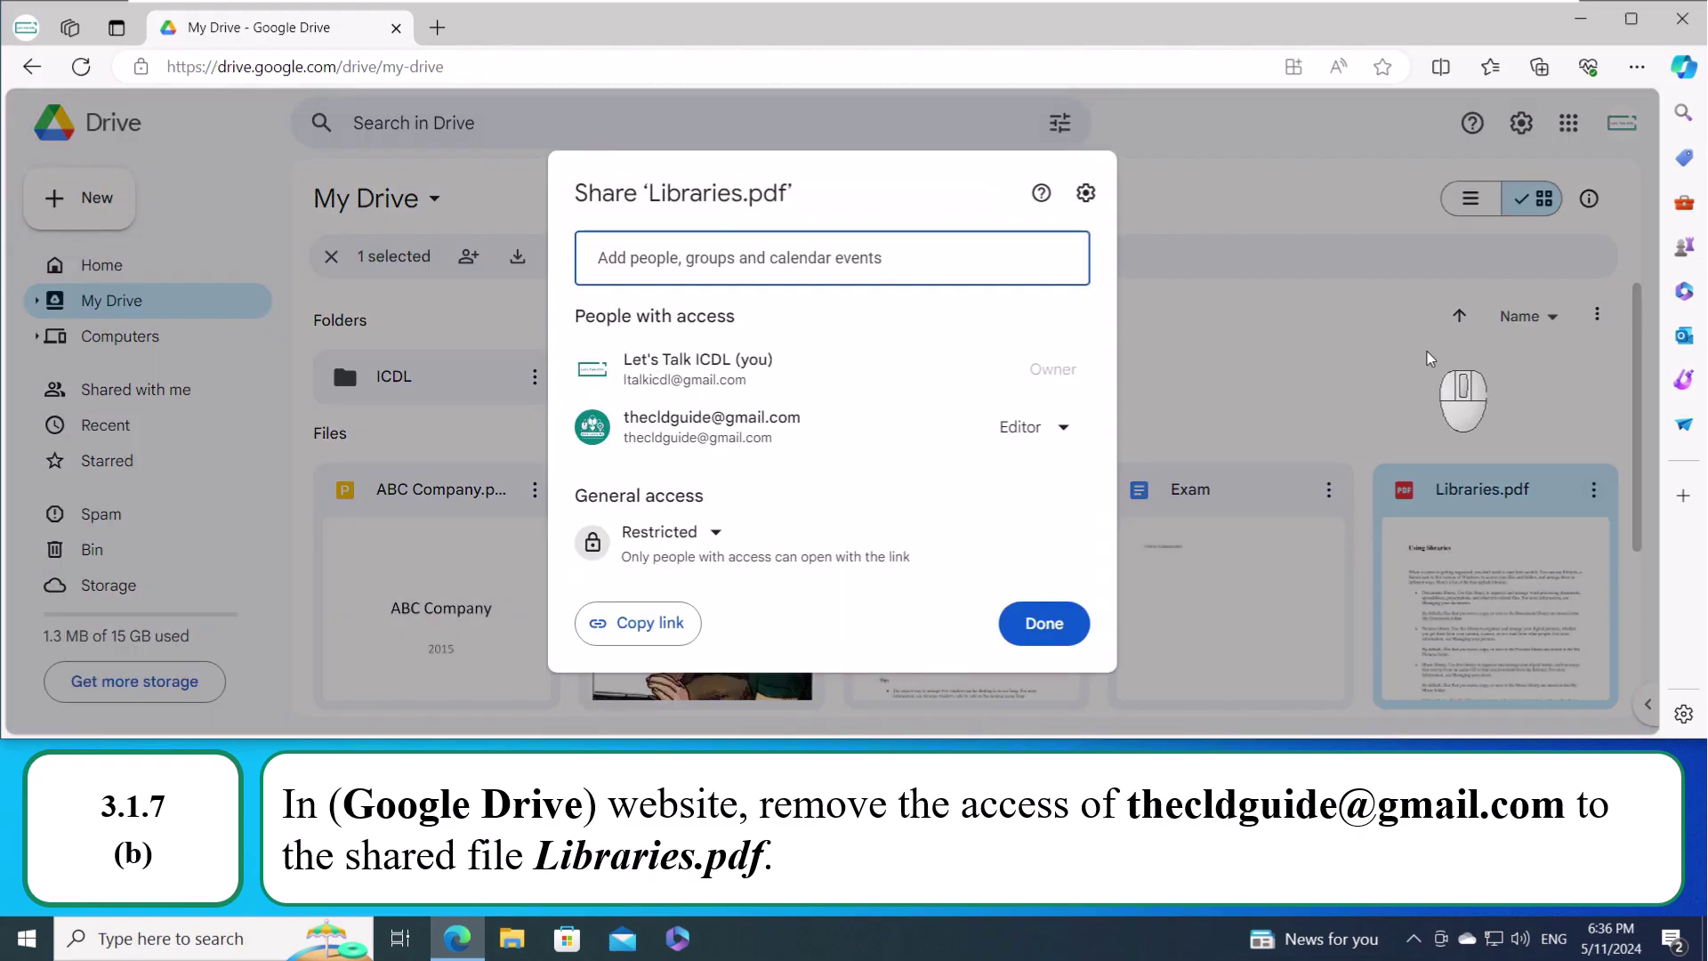
left_click(1075, 433)
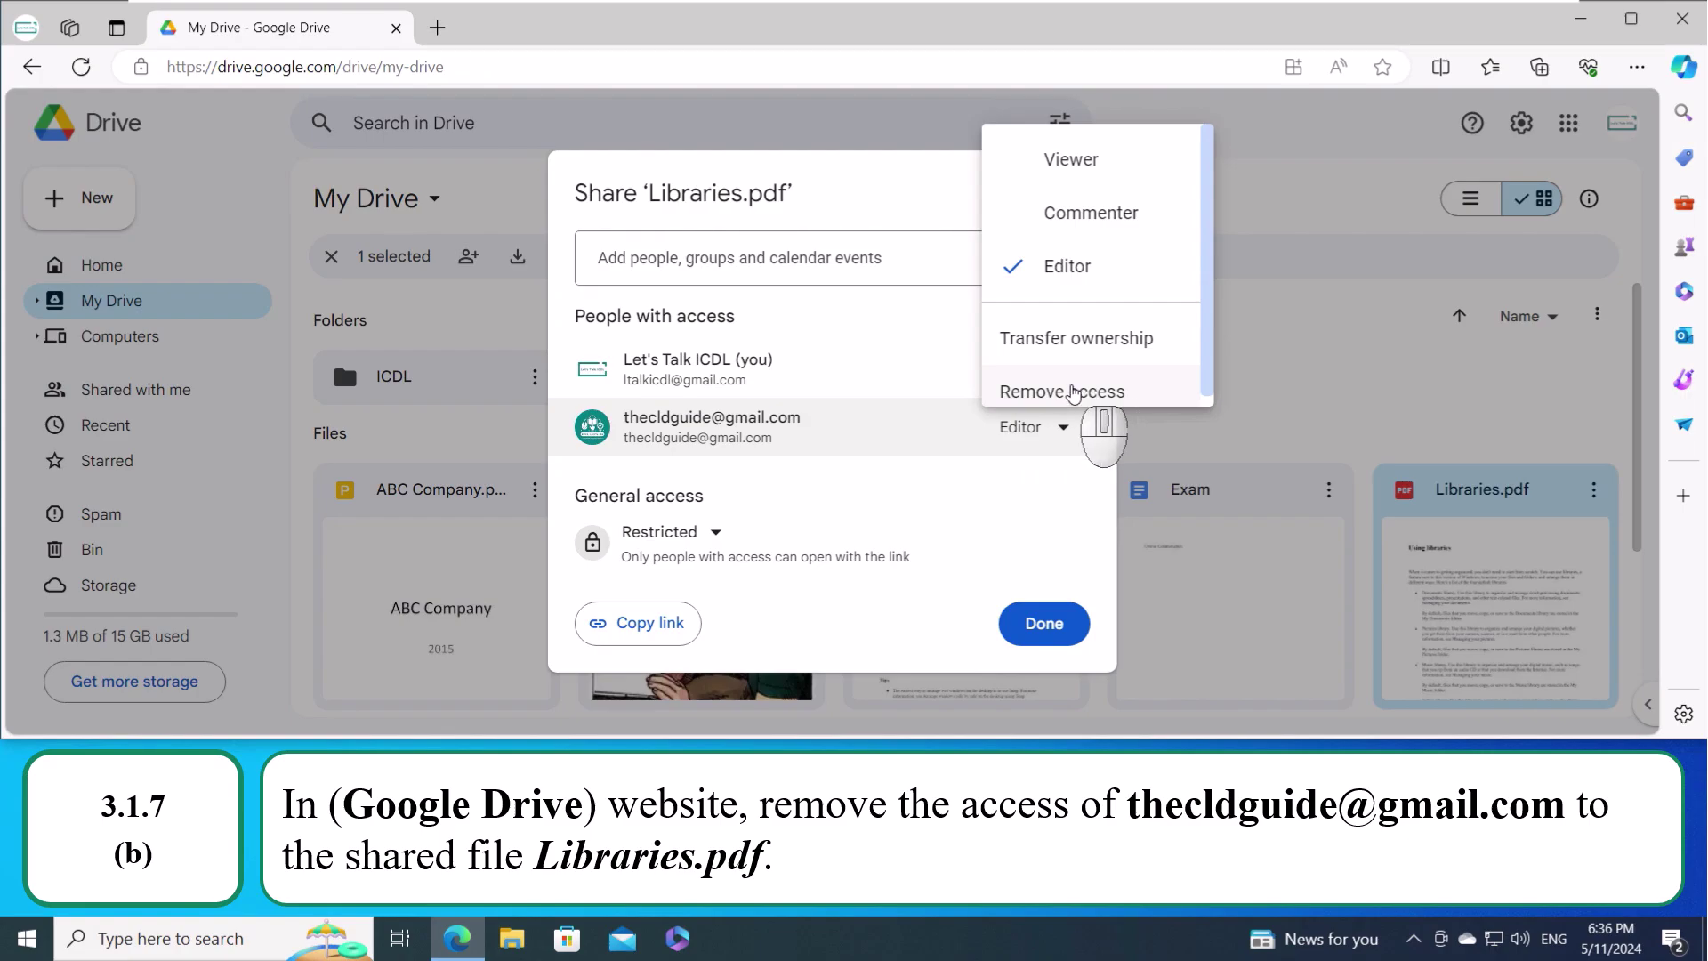
scroll(1077, 388, "down", 1)
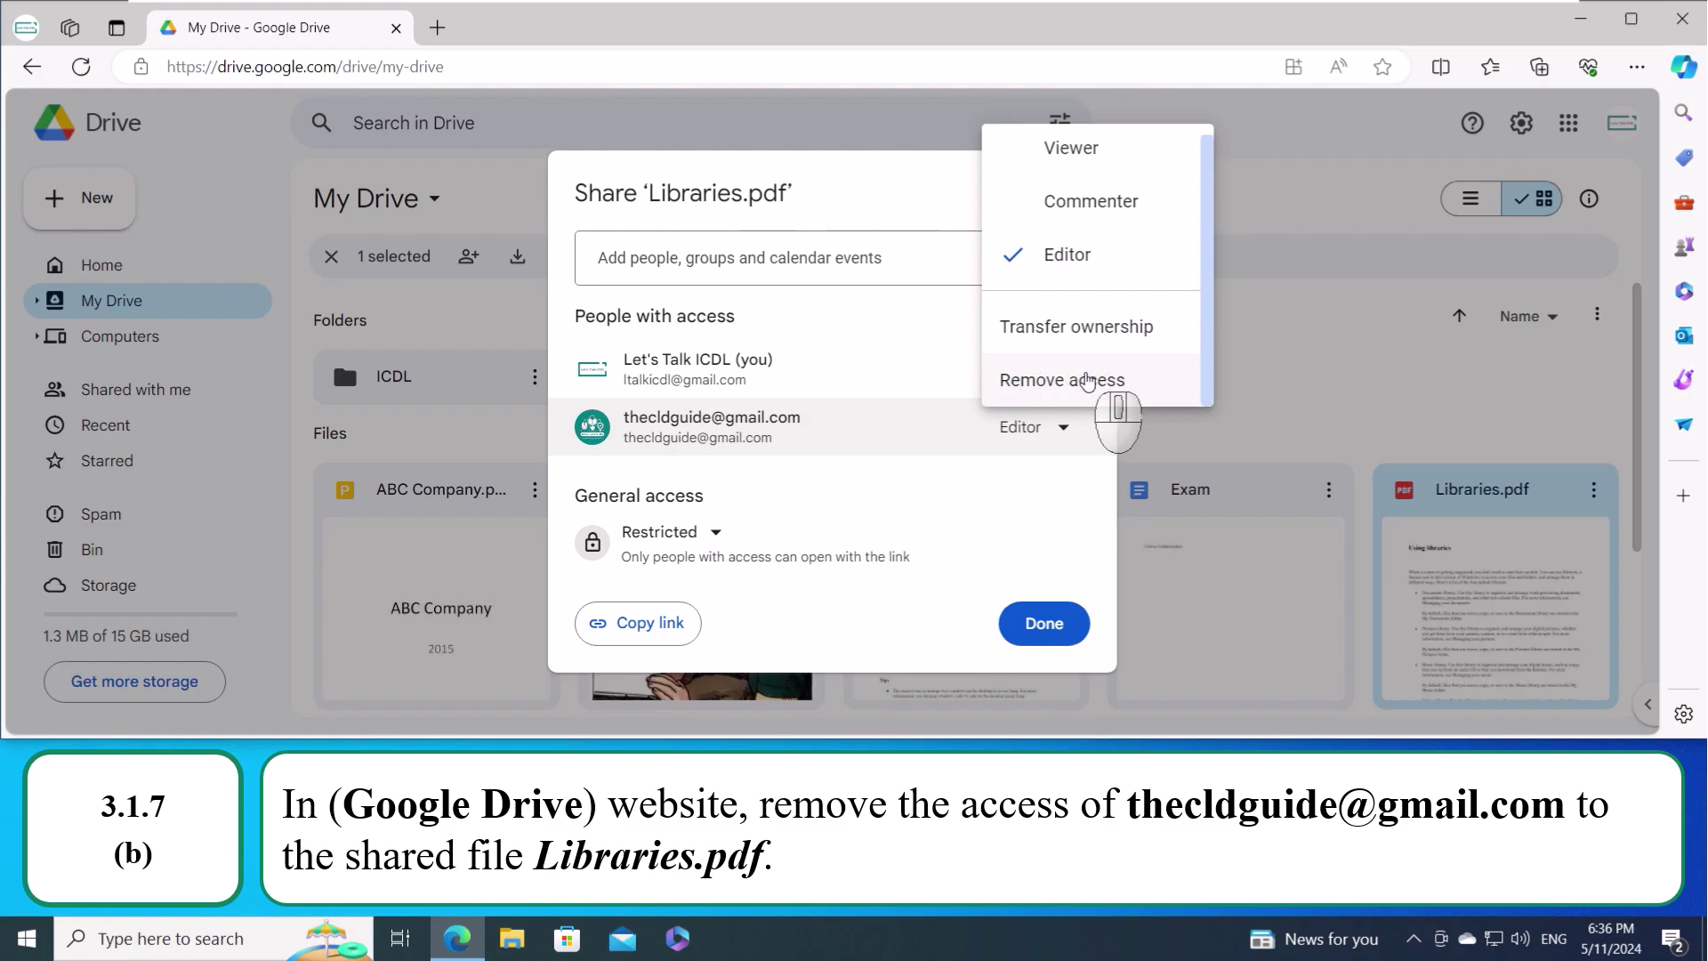
left_click(1087, 380)
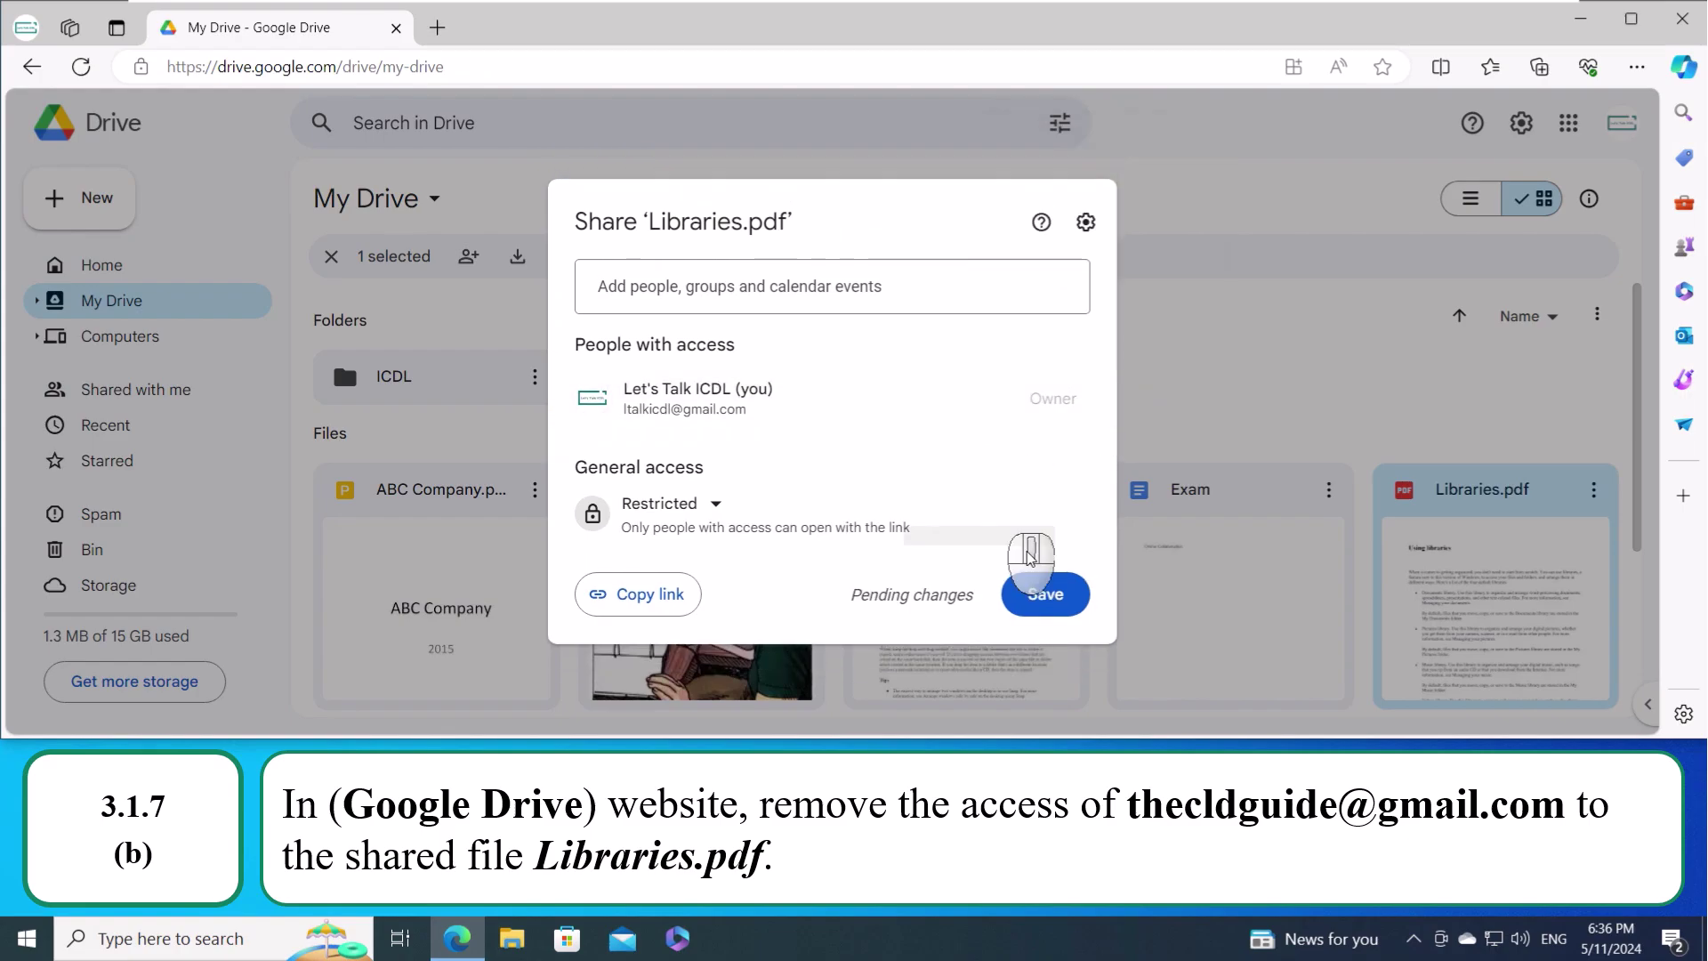
left_click(1046, 591)
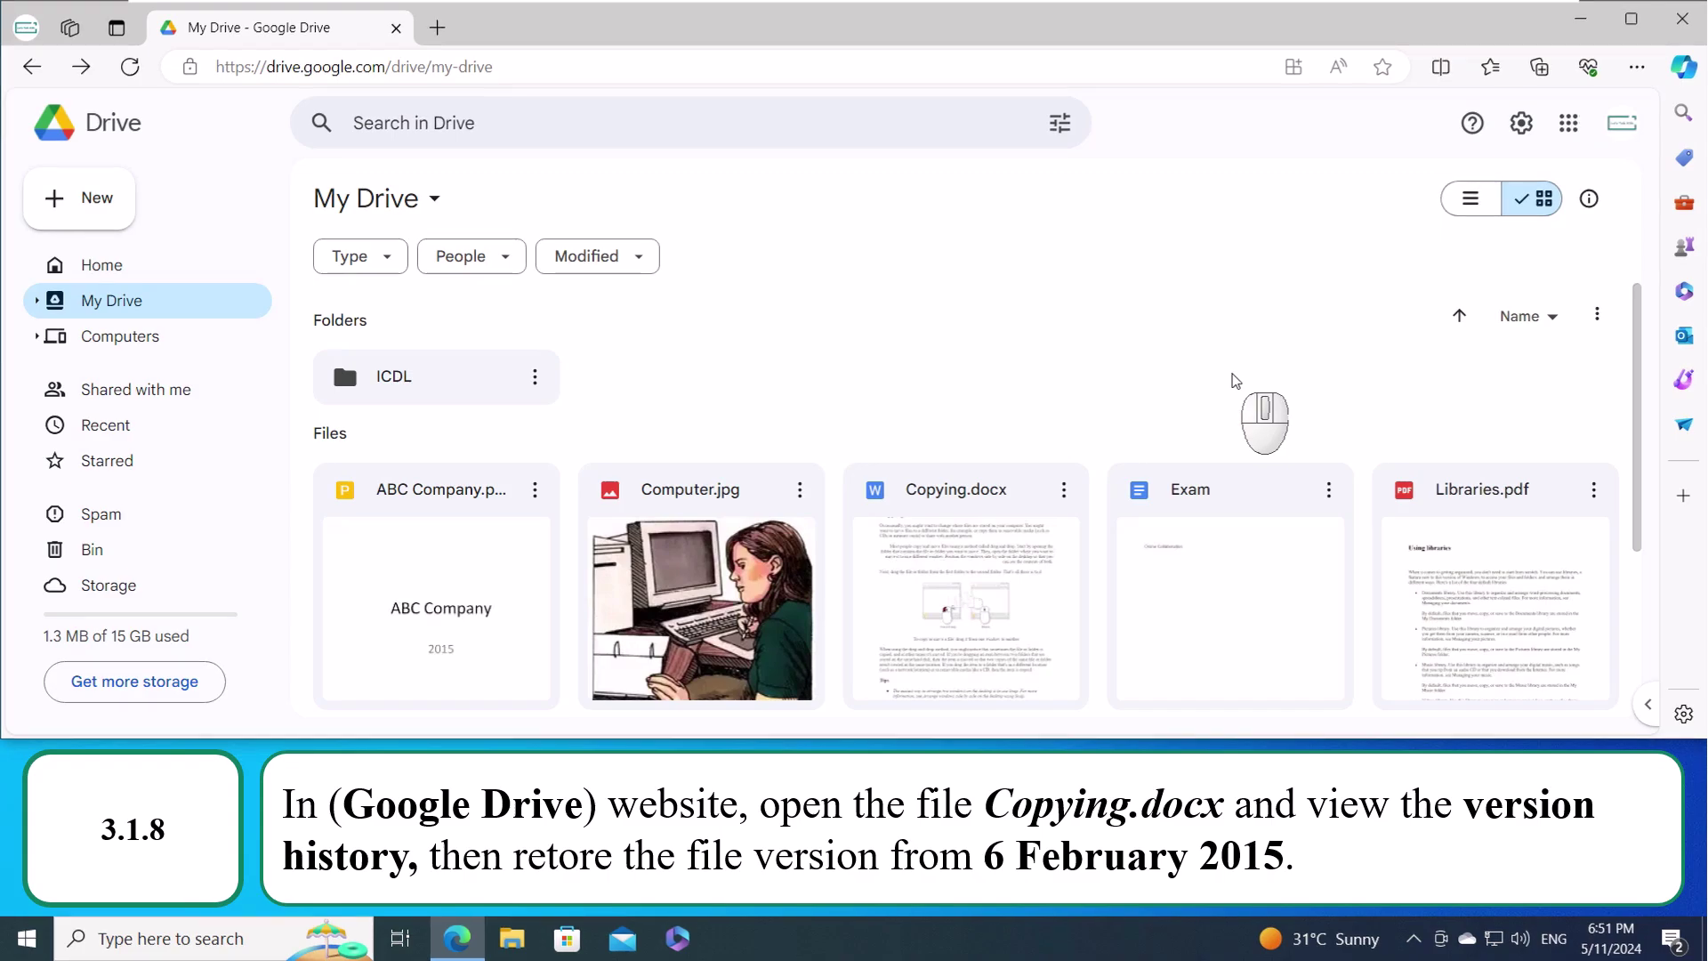
- Open Copying.docx and restore its 6 February 2015 version from version history
double_click(988, 589)
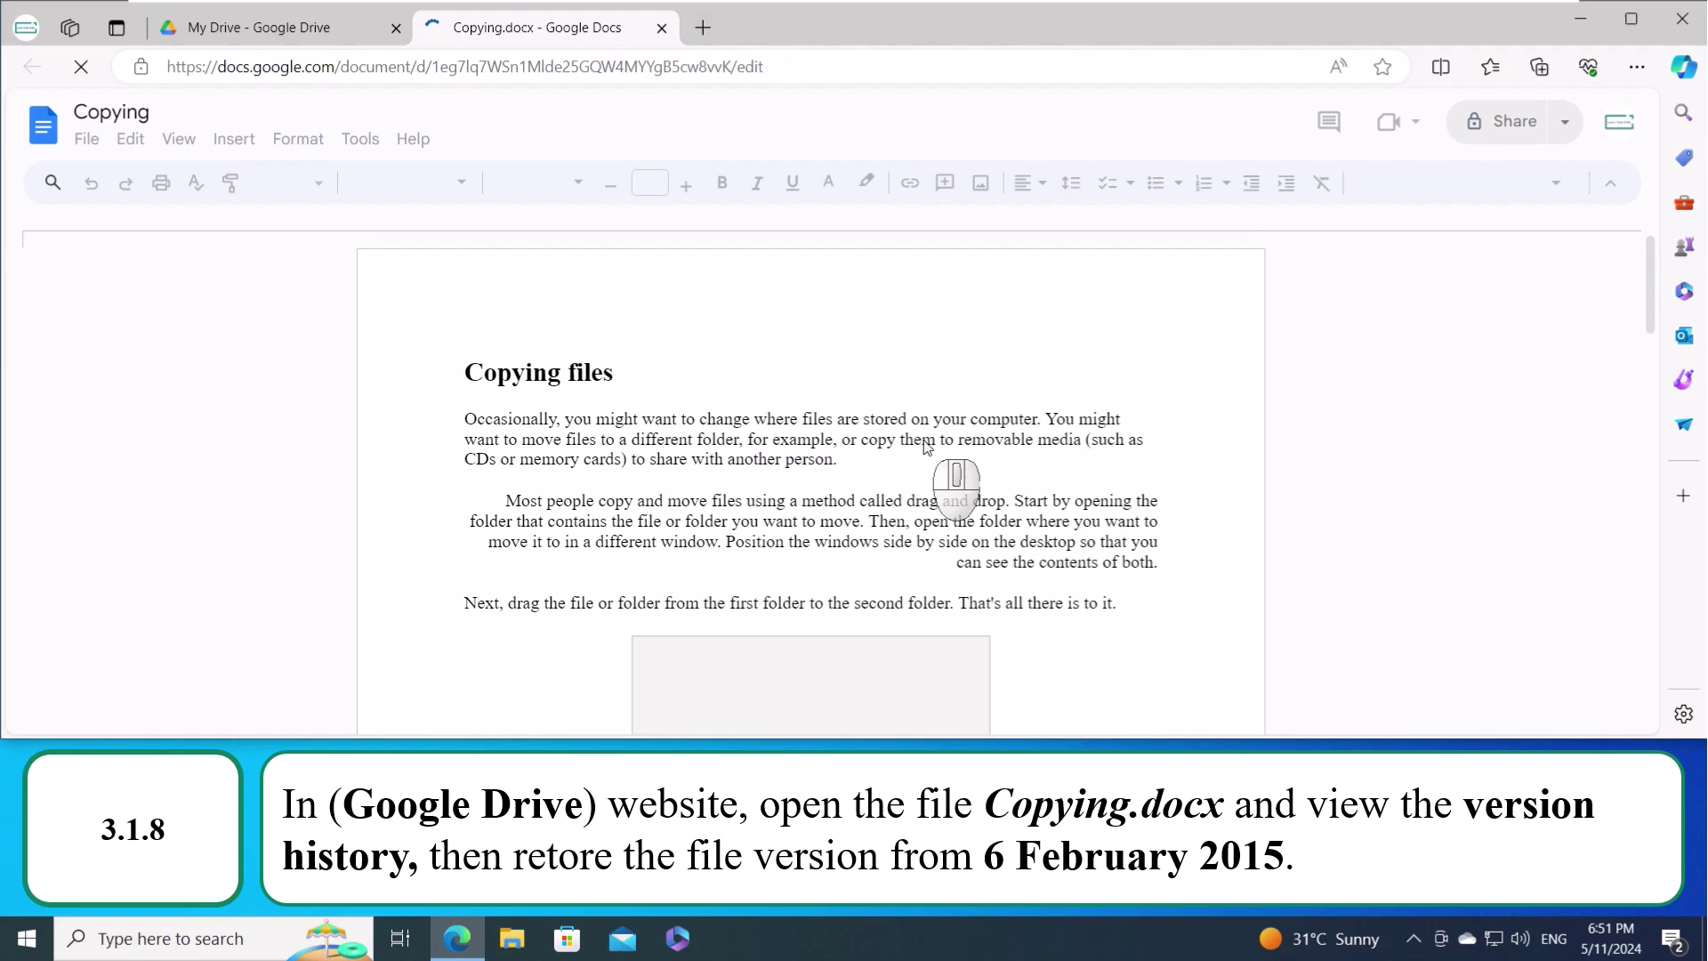
left_click(86, 139)
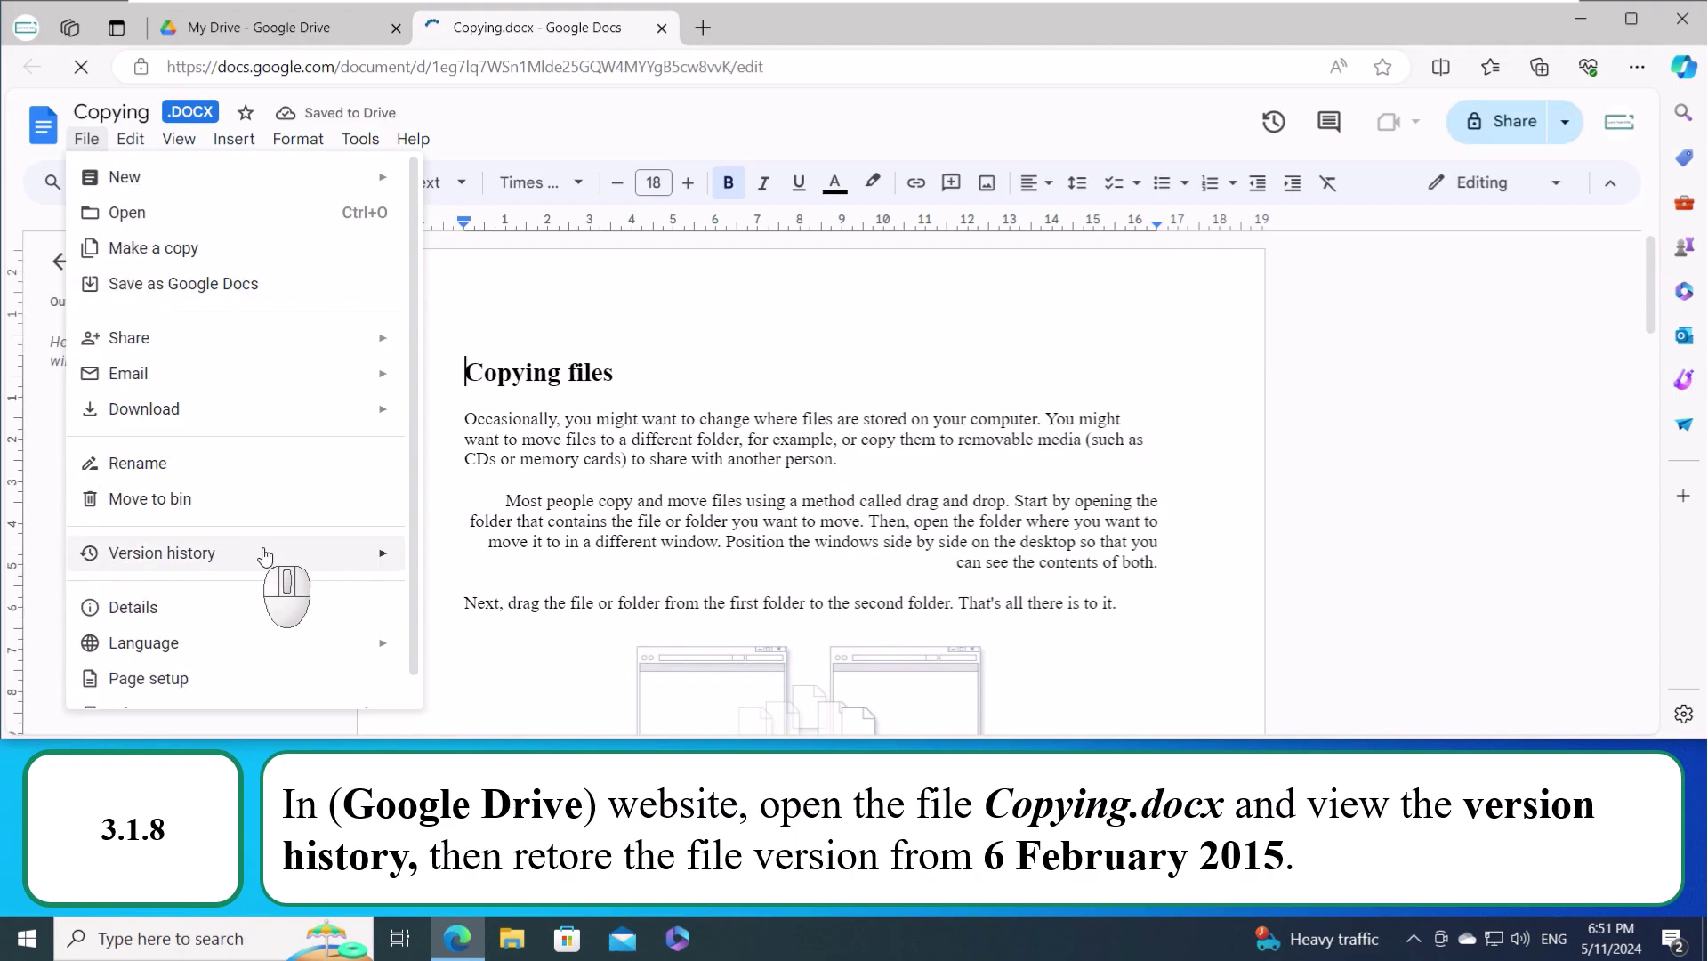
mouse_move(304, 566)
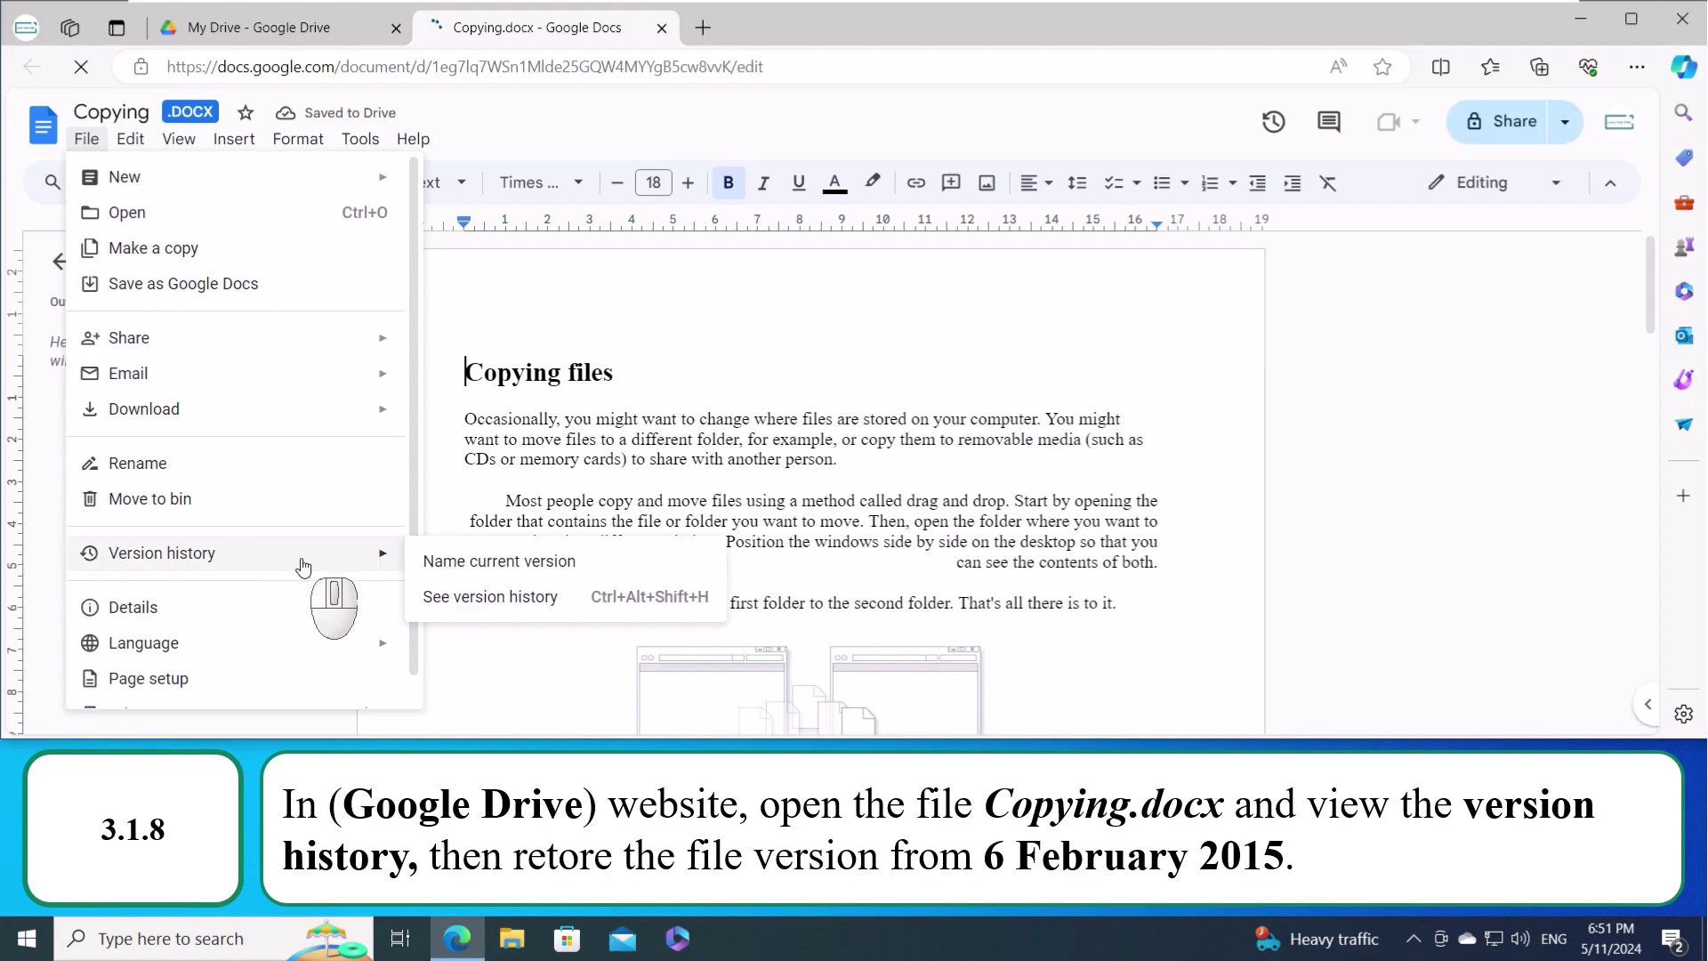
left_click(594, 608)
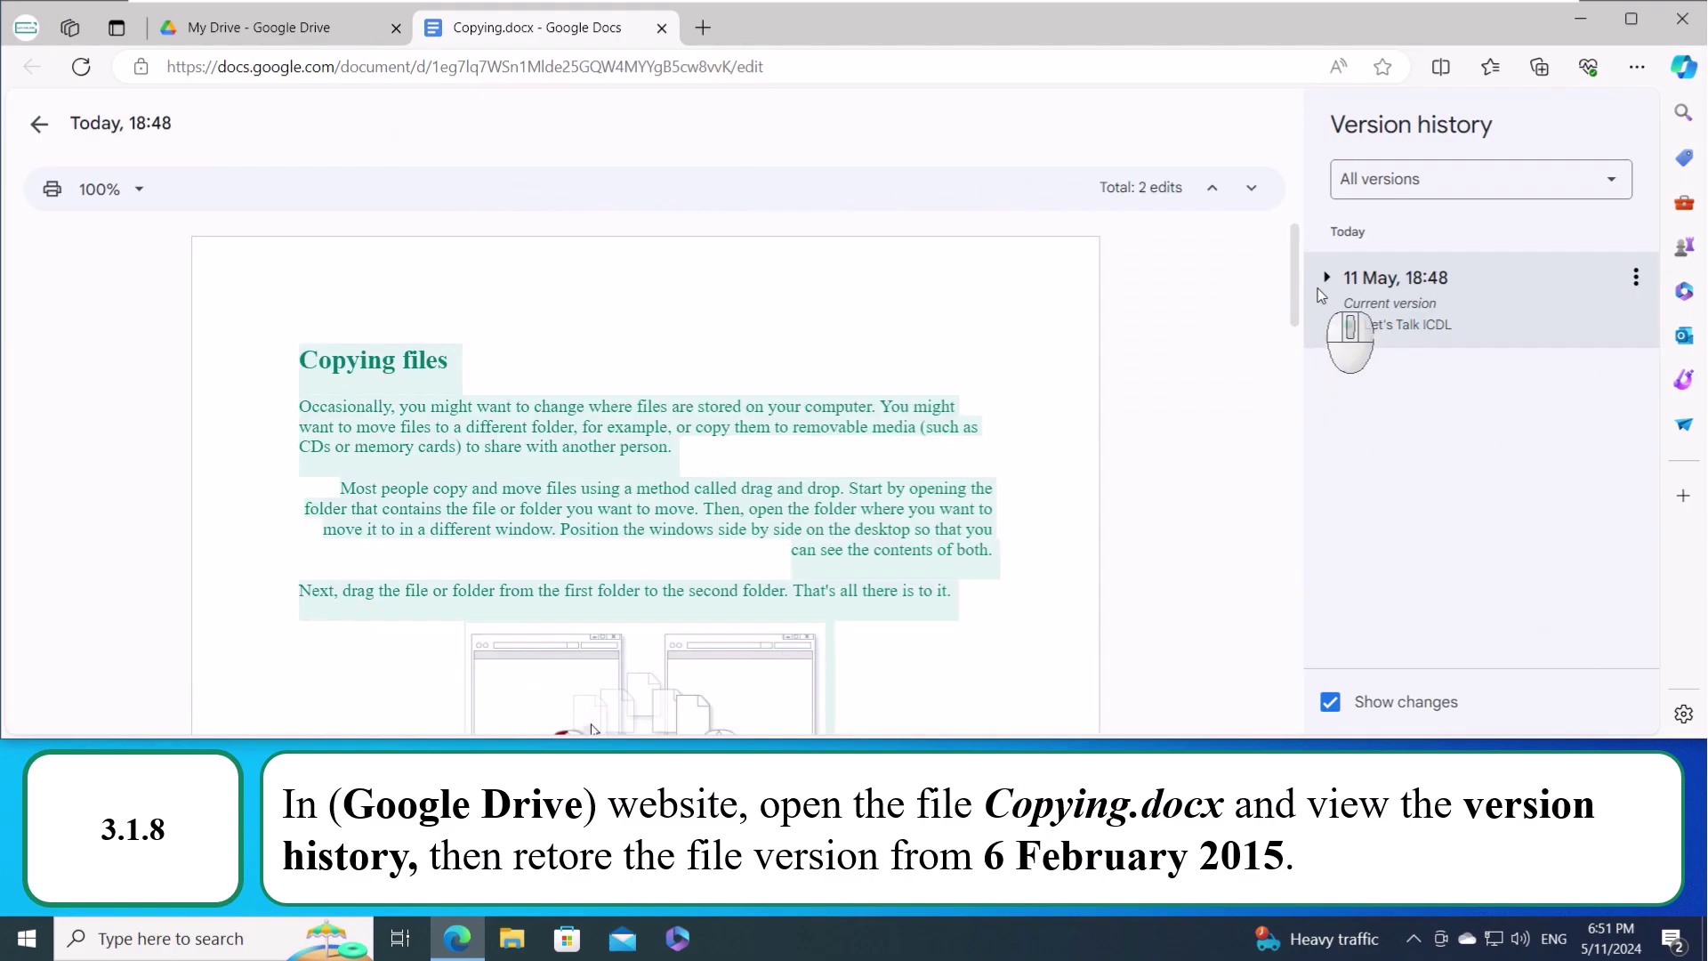
left_click(1329, 281)
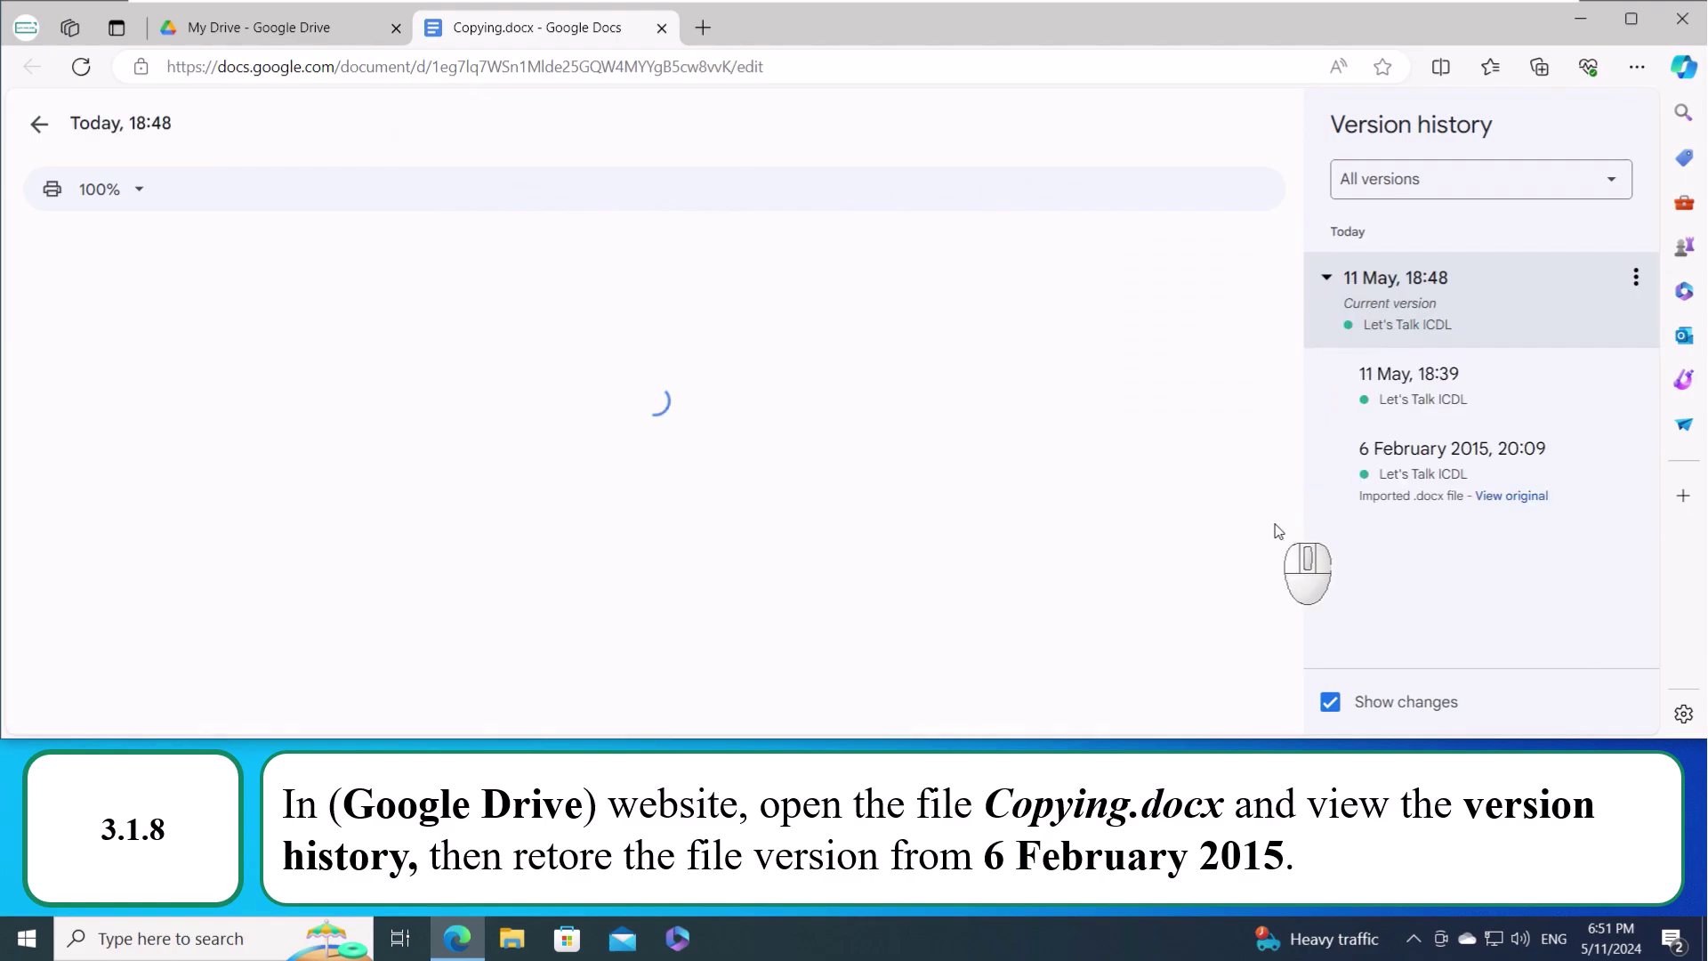
left_click(1400, 471)
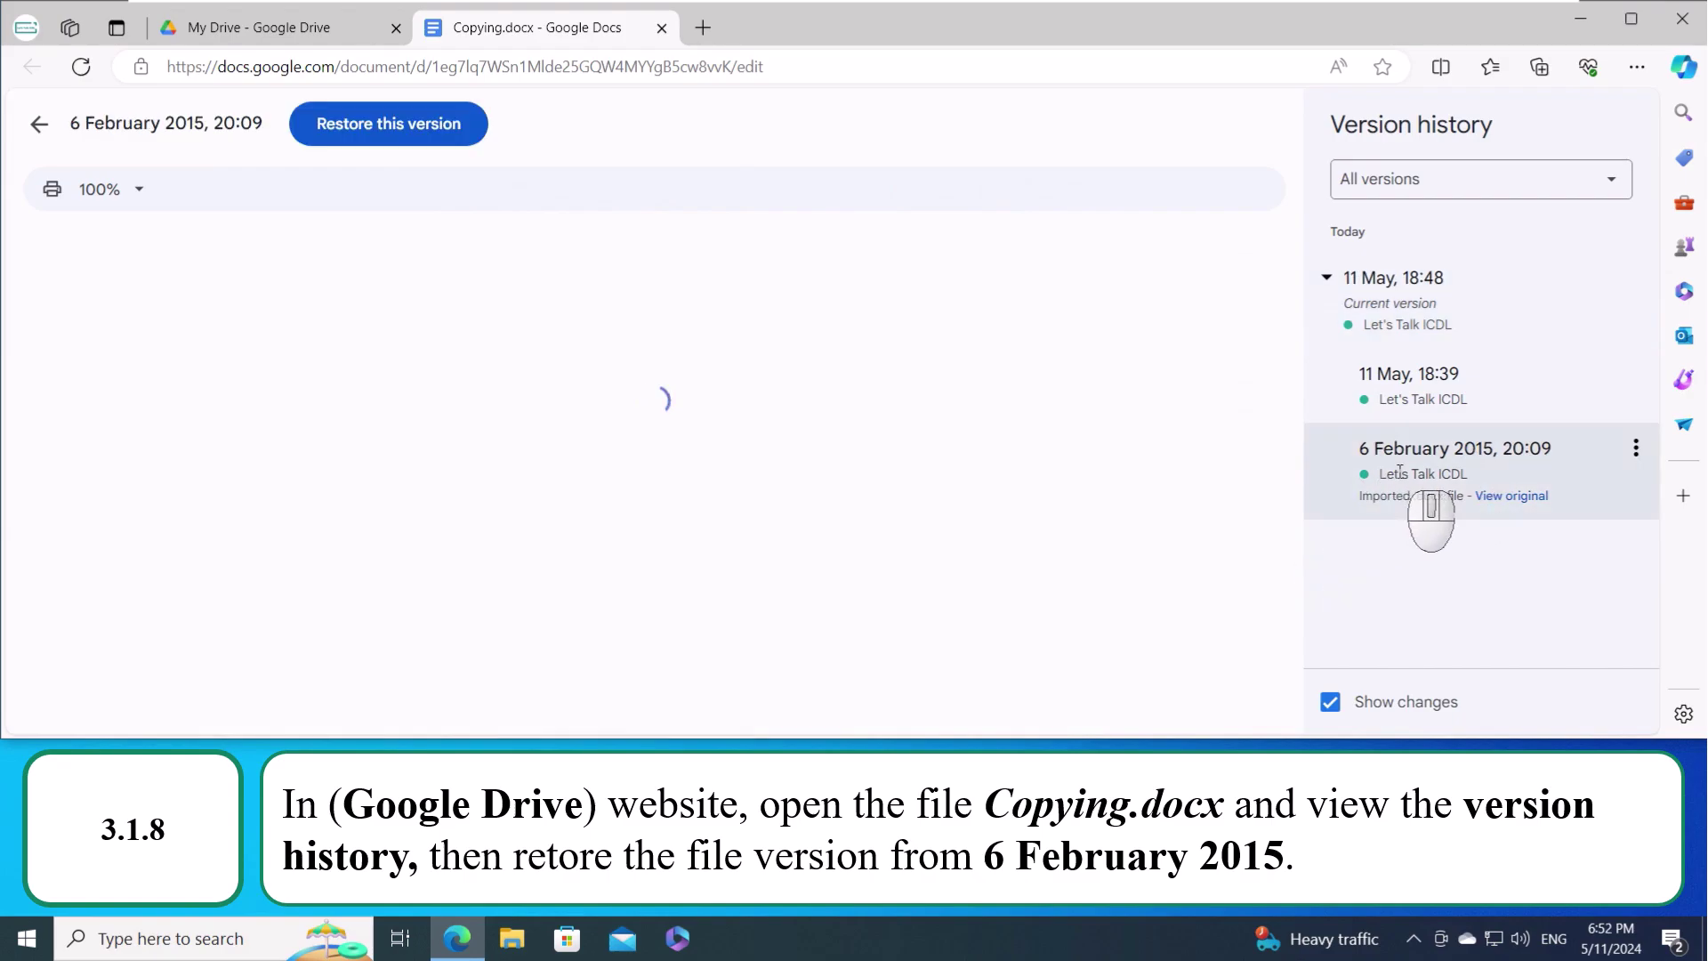
left_click(402, 134)
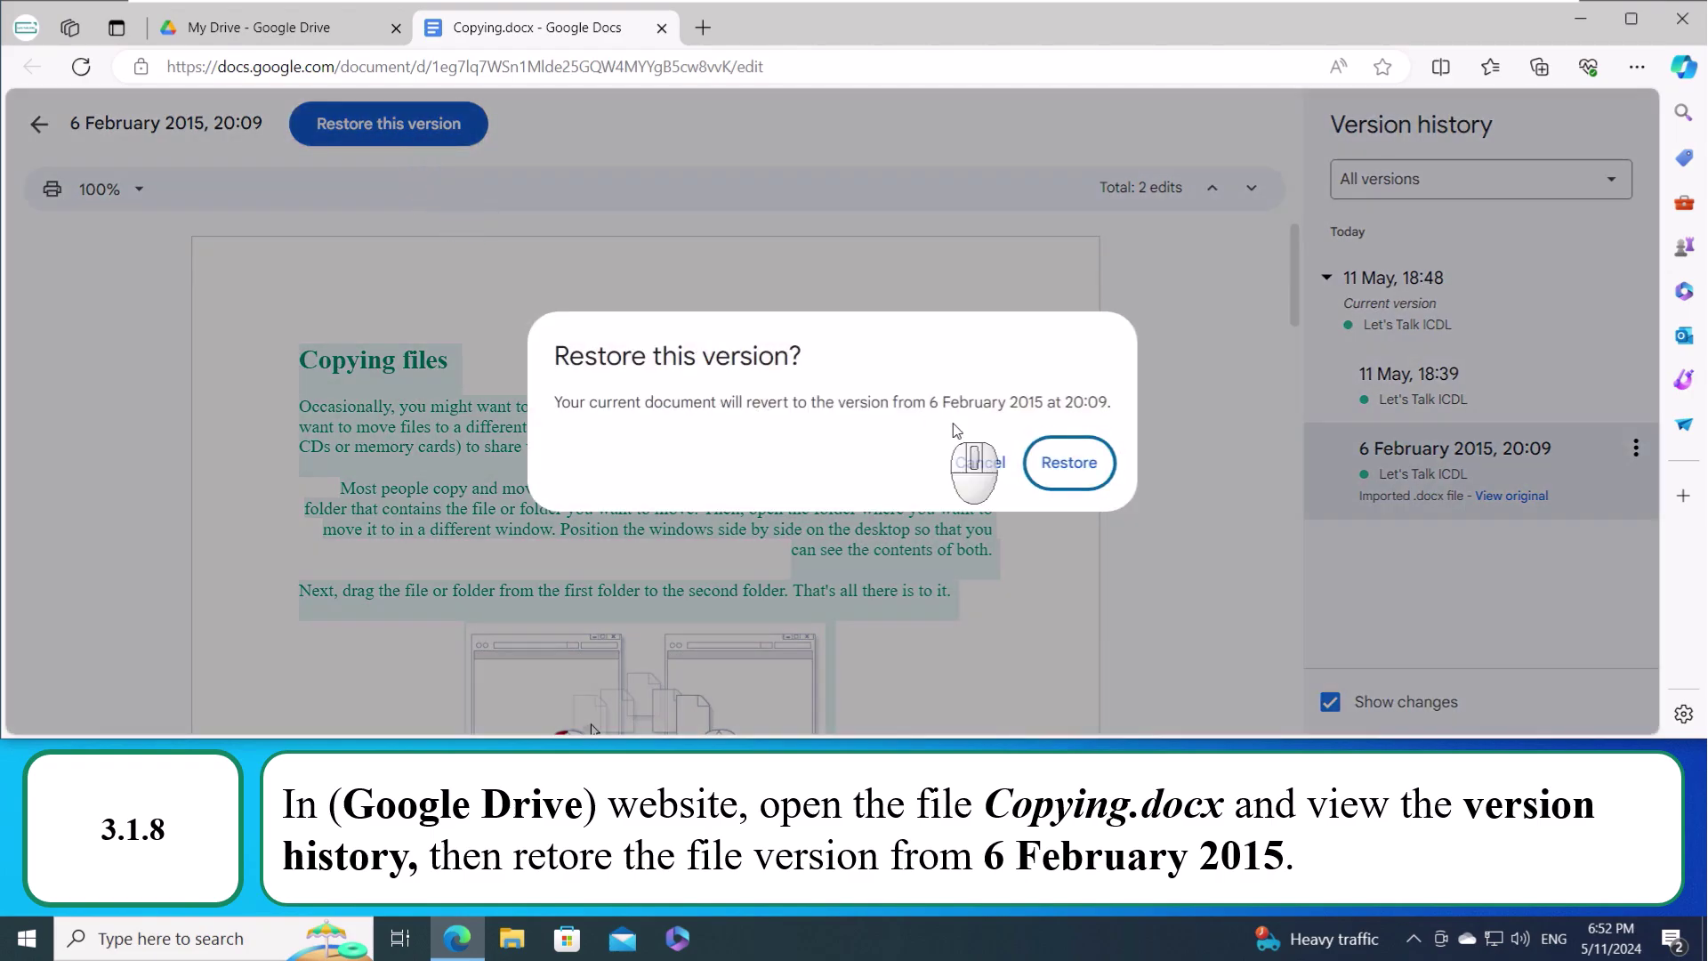
left_click(1045, 469)
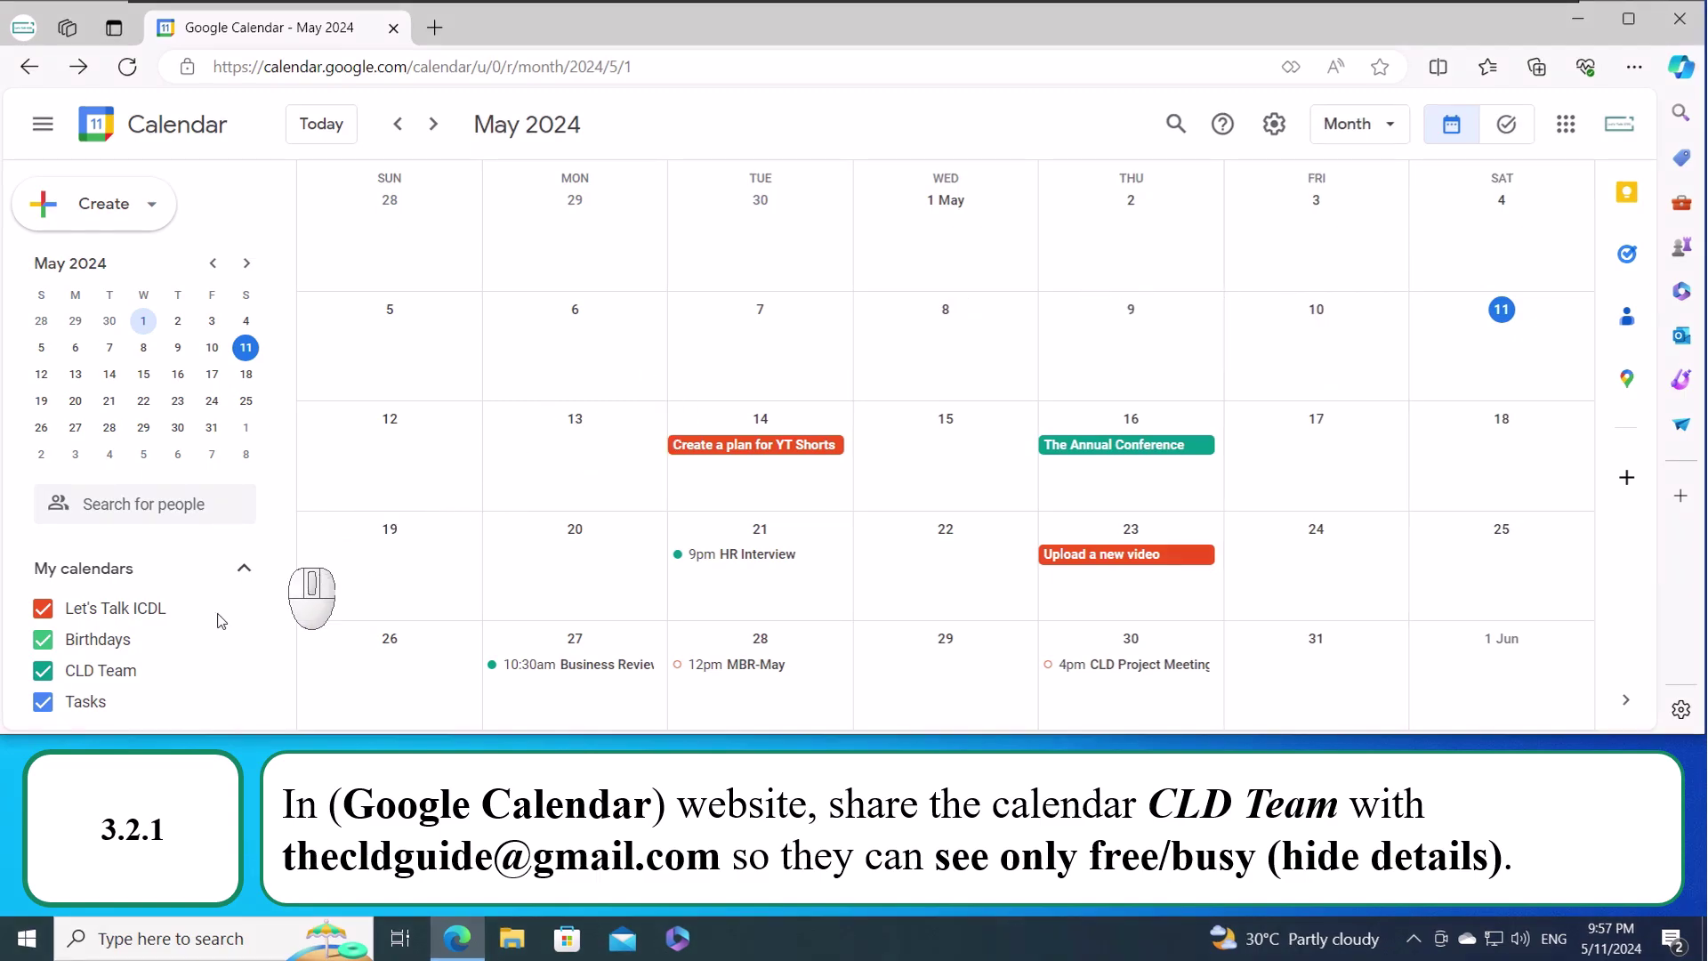
- Share CLD Team with the suggested contact at 'See only free/busy (hide details)' and send
mouse_move(119, 683)
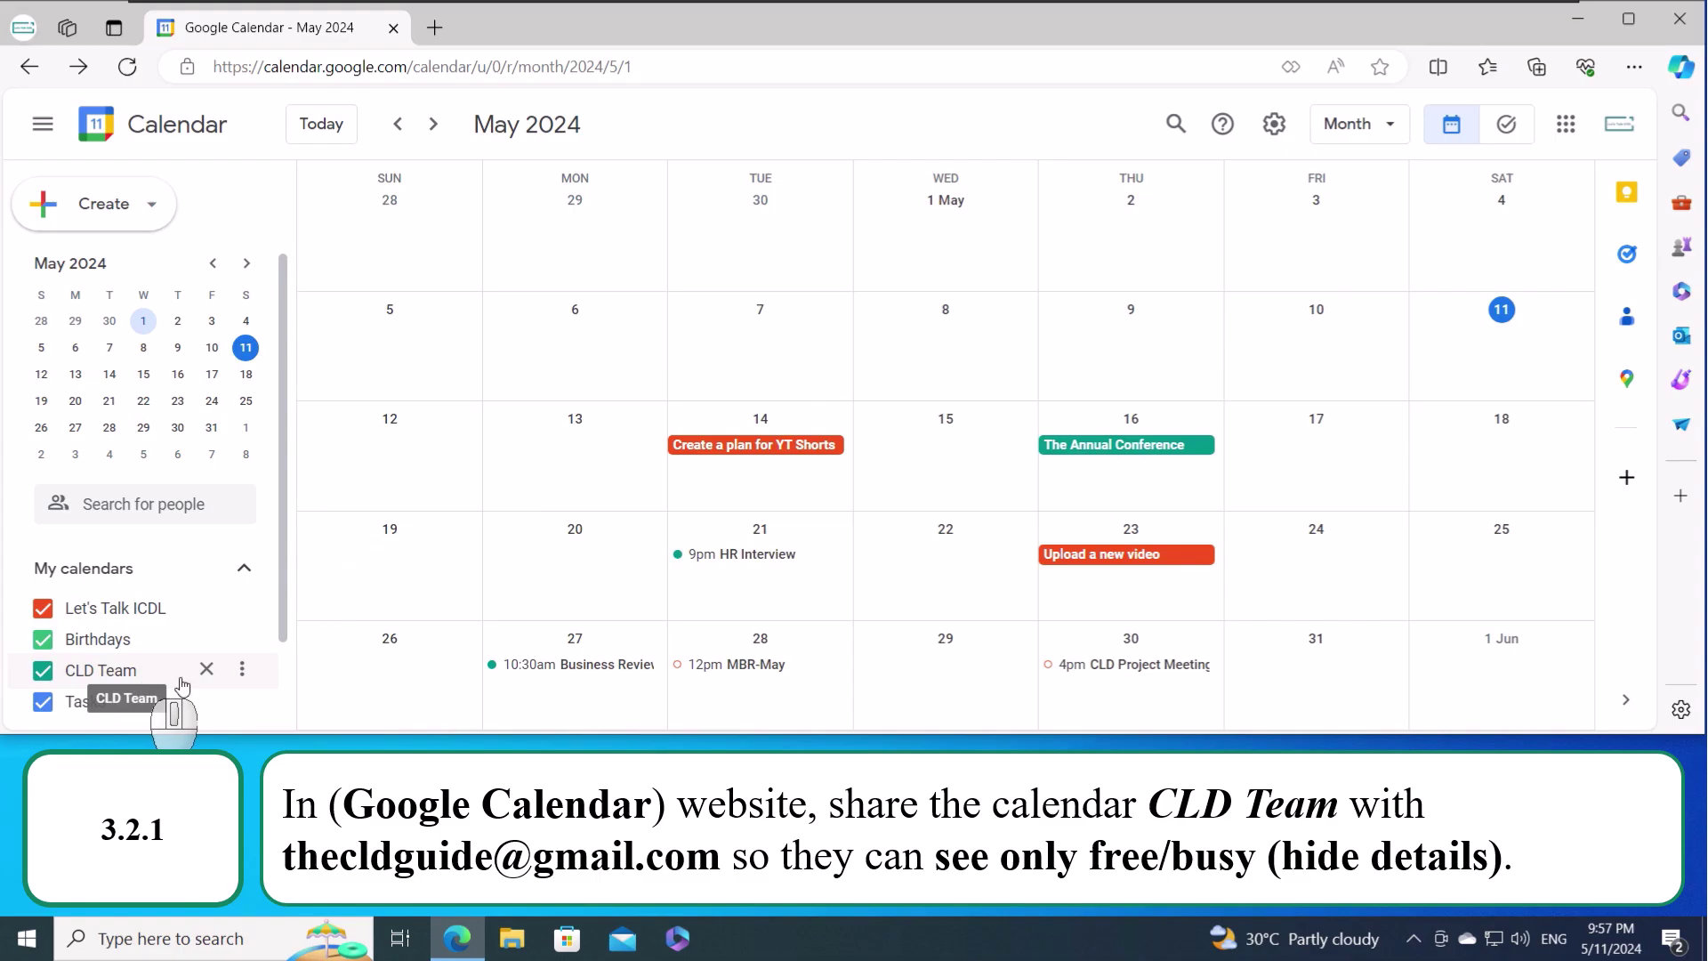
left_click(242, 670)
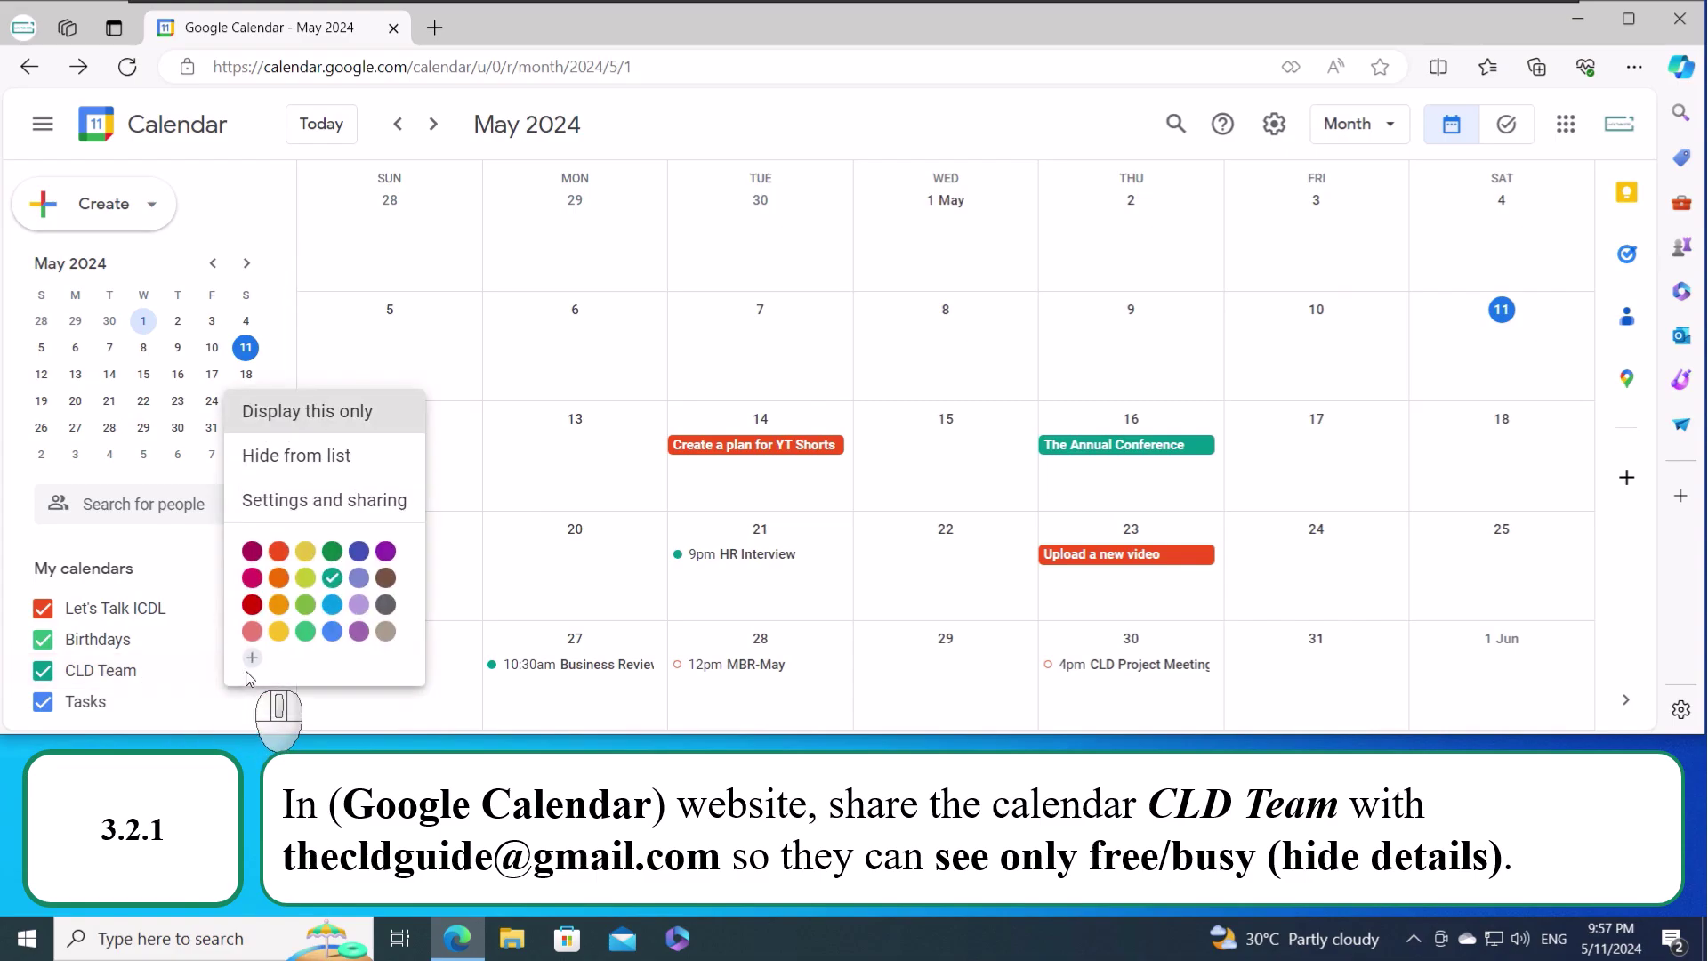
left_click(364, 504)
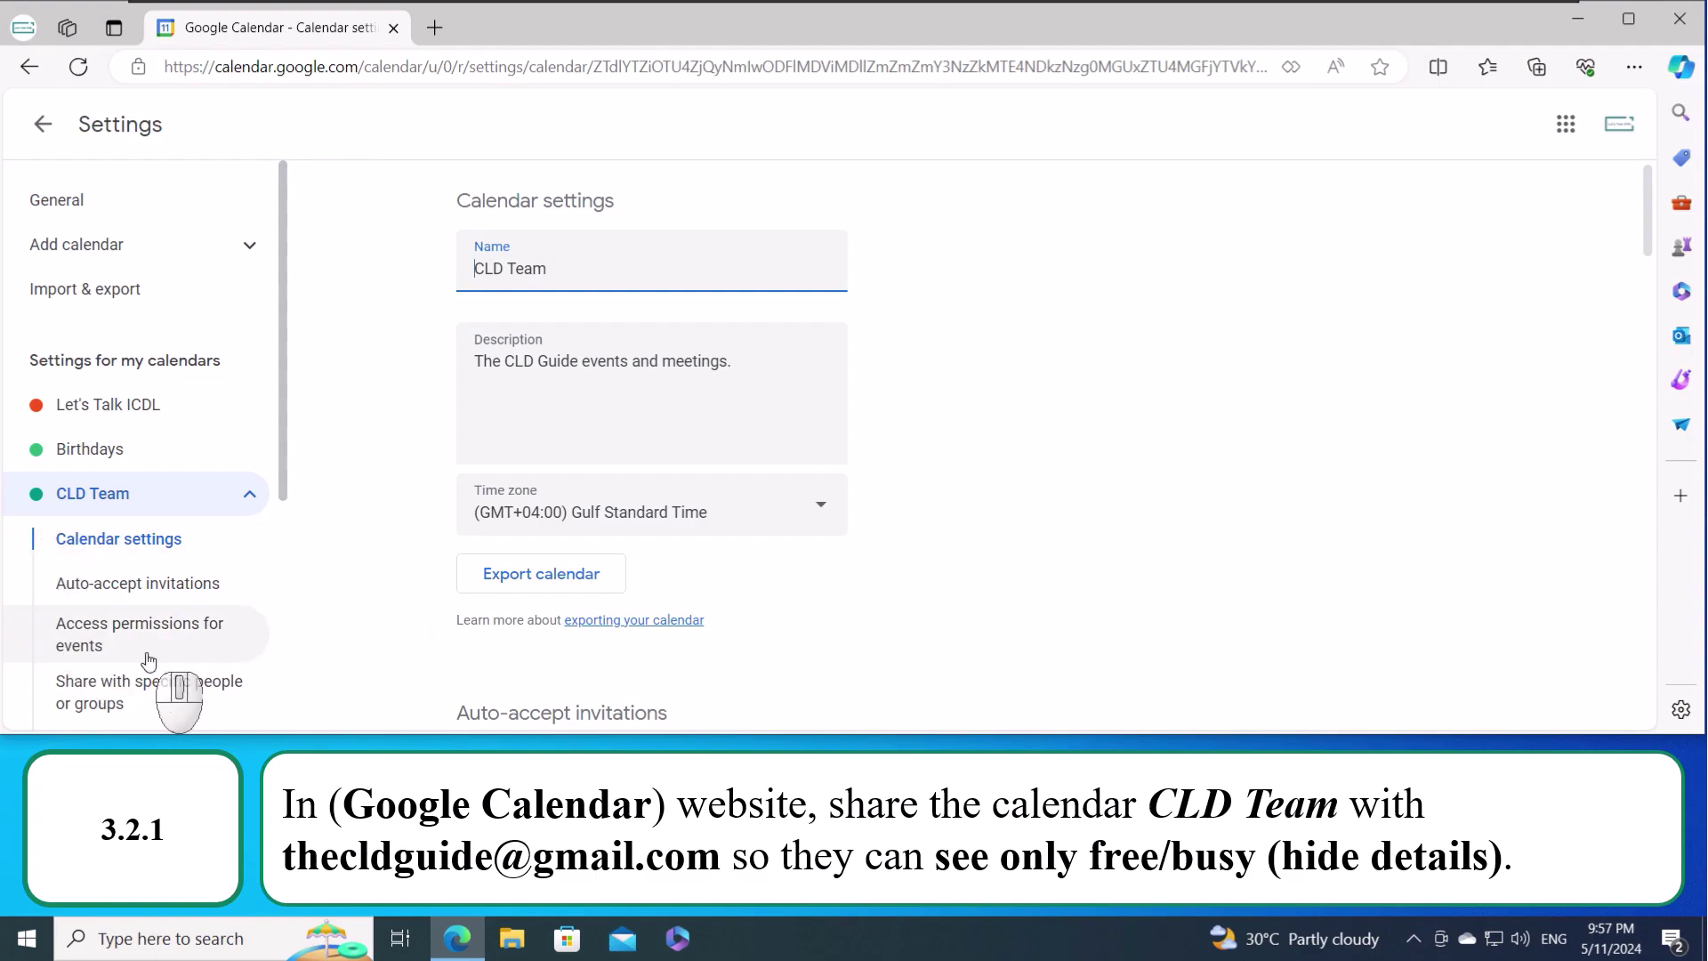
scroll(142, 659, "down", 1)
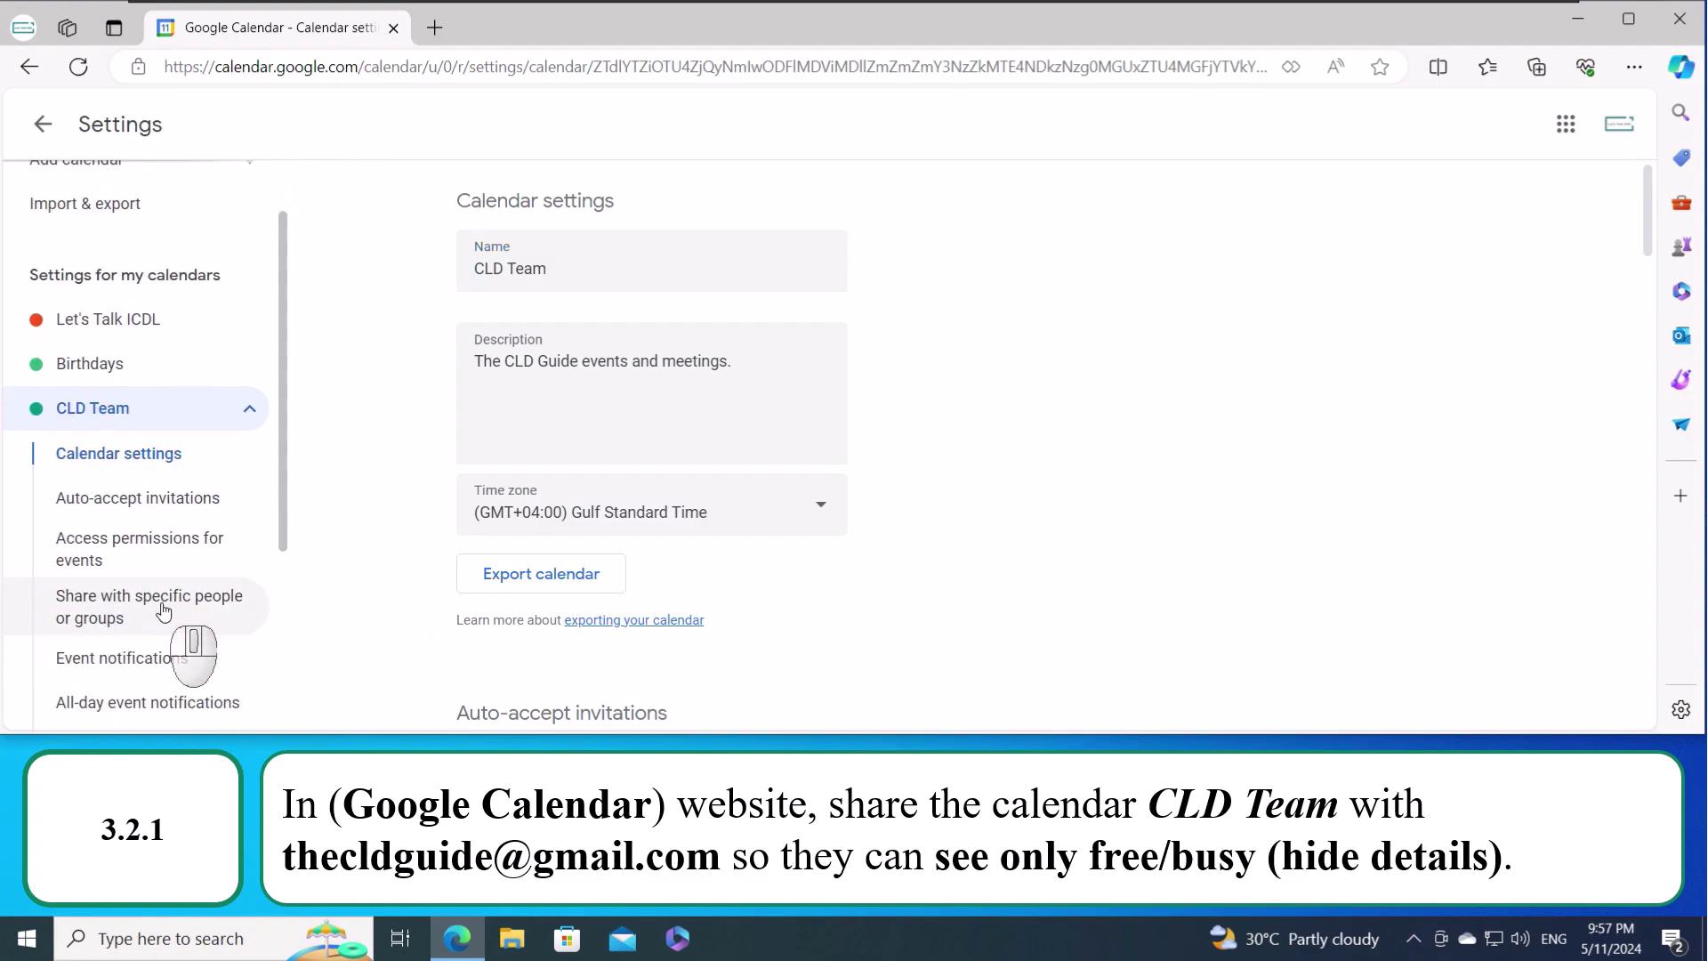
left_click(163, 611)
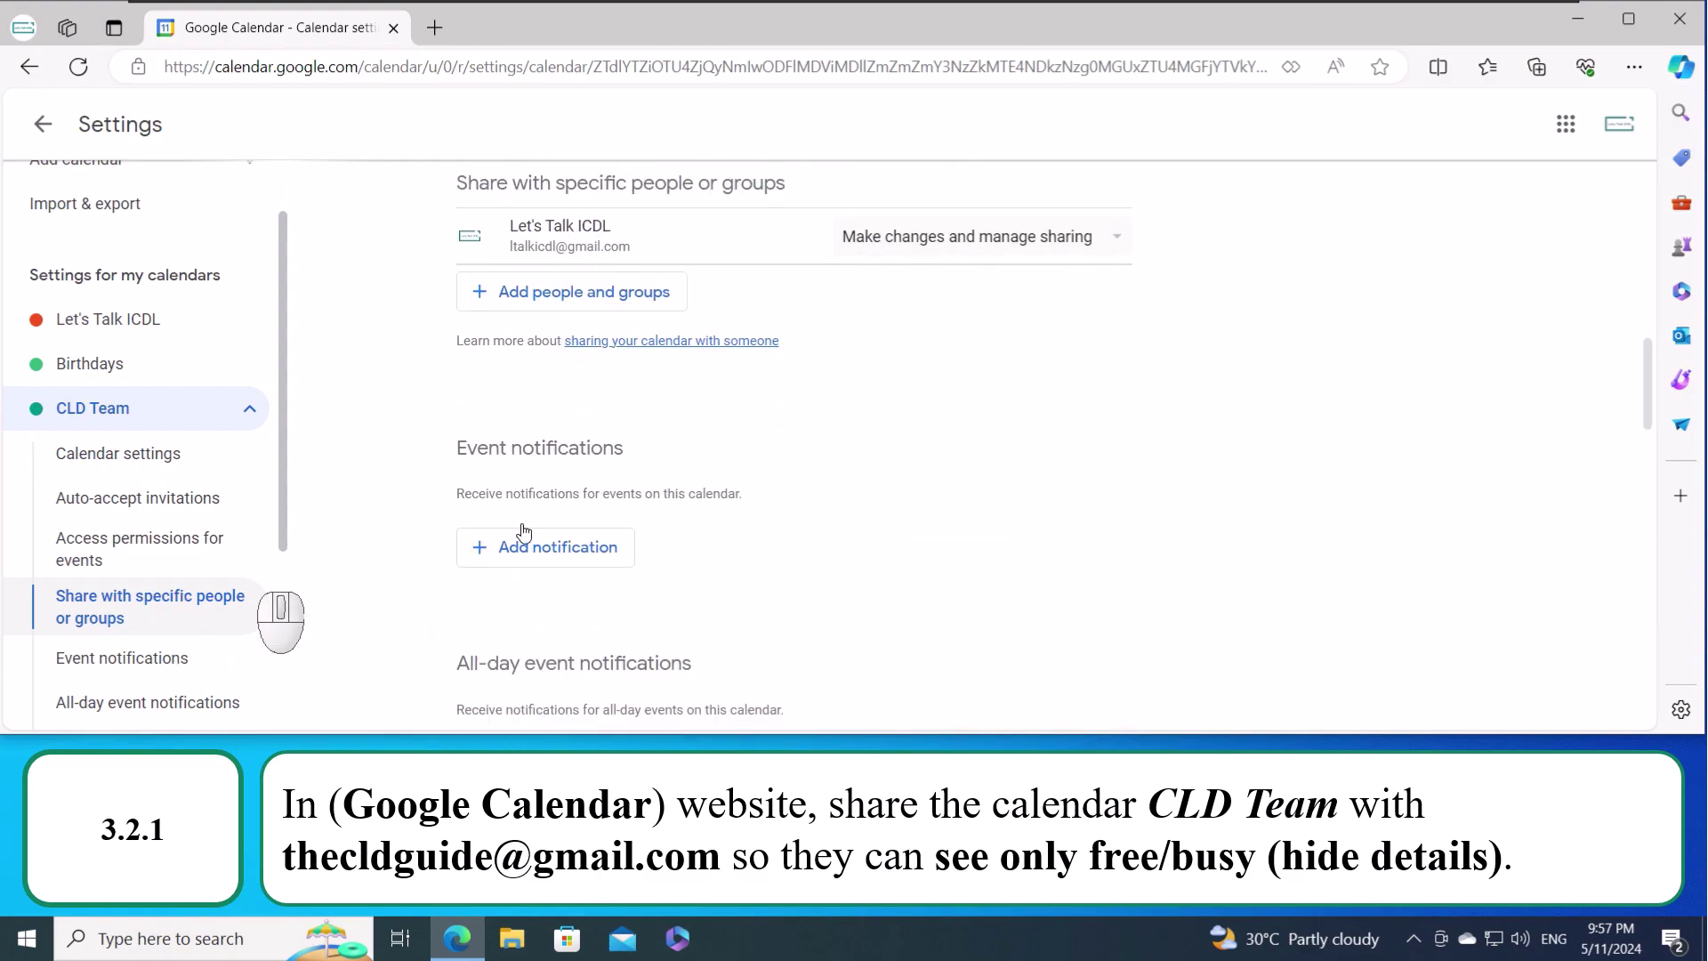
left_click(579, 308)
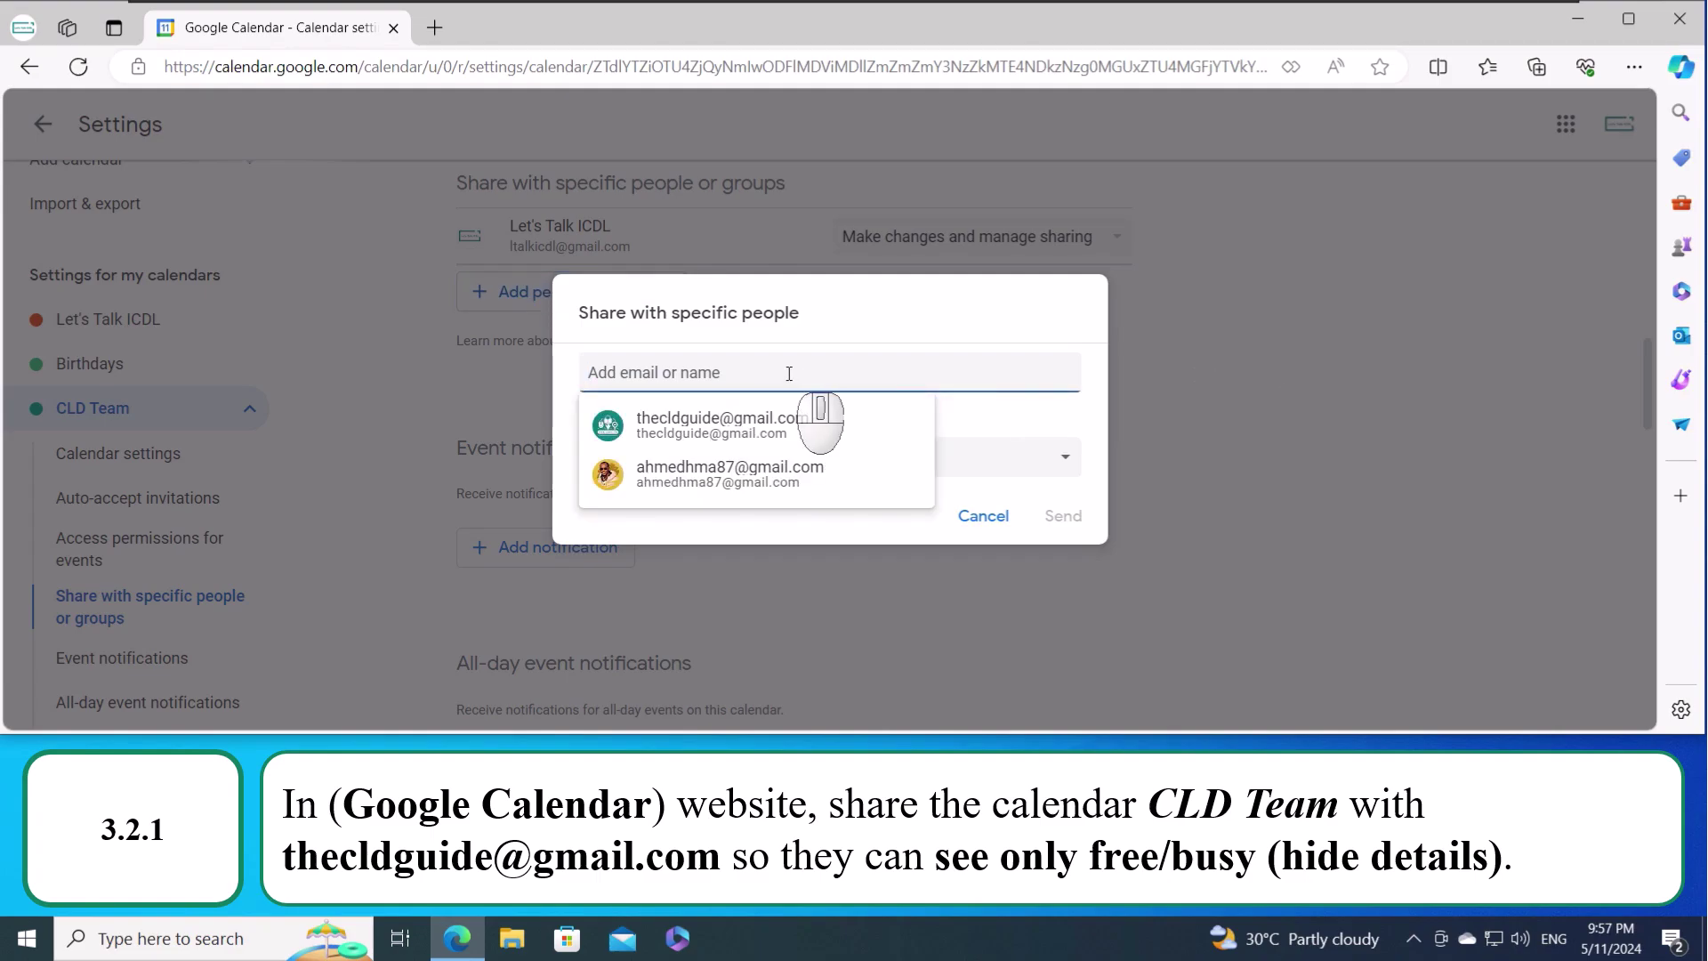
type("thecld")
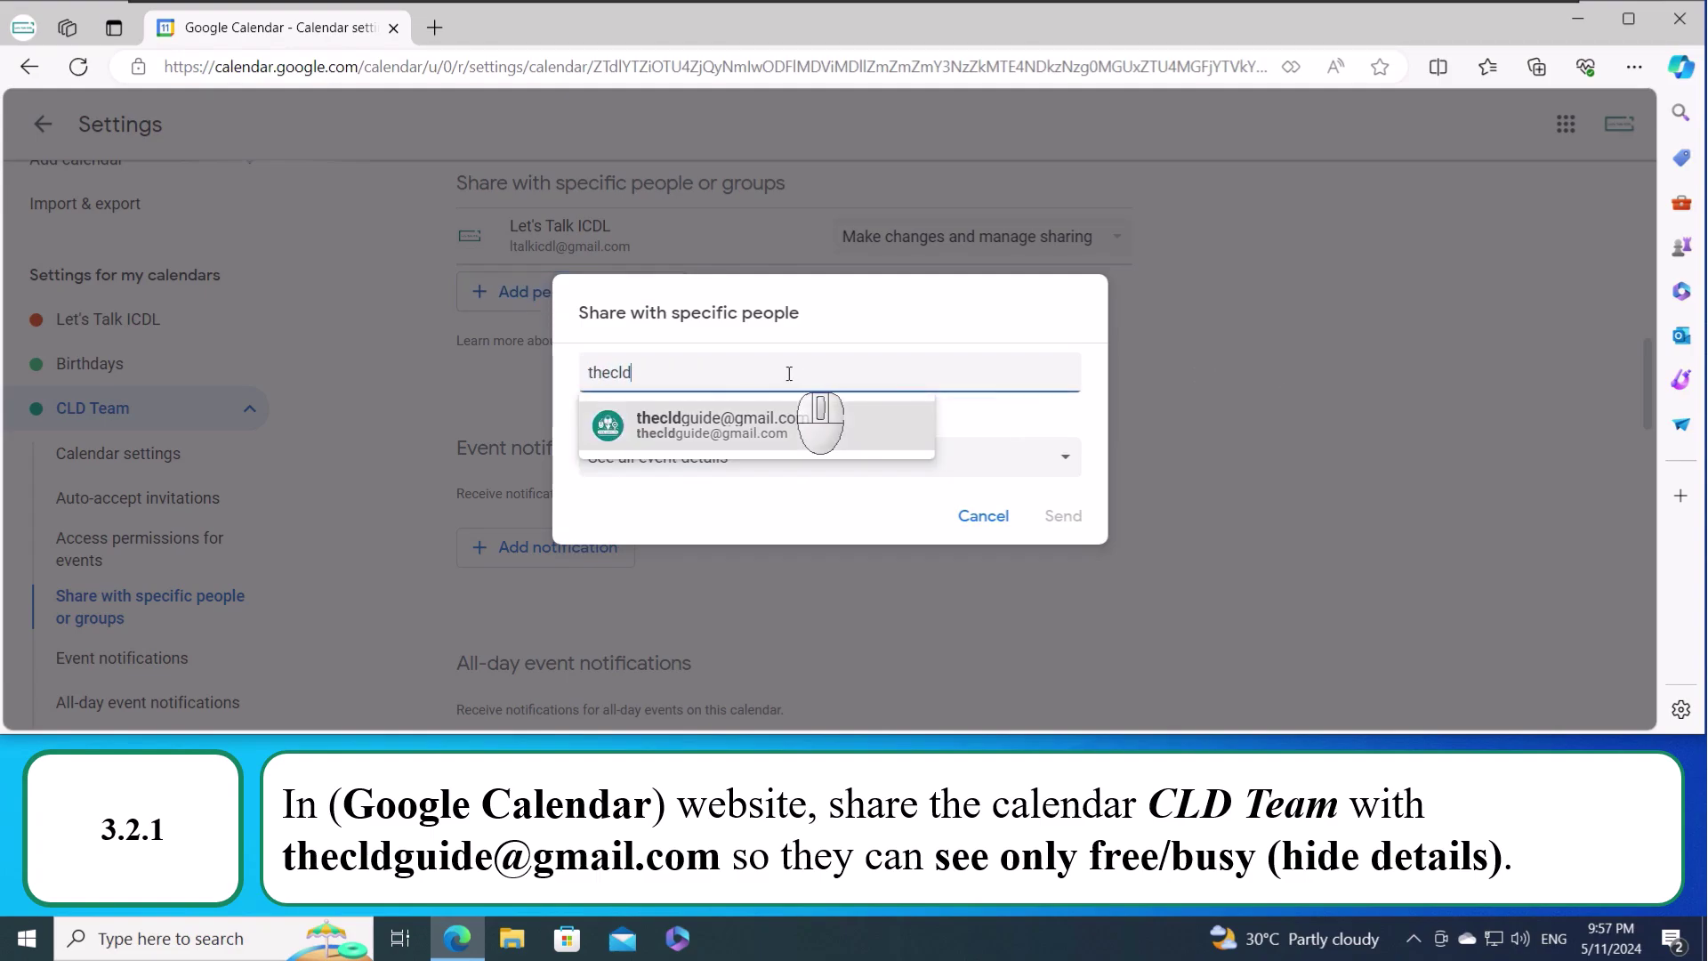
left_click(763, 441)
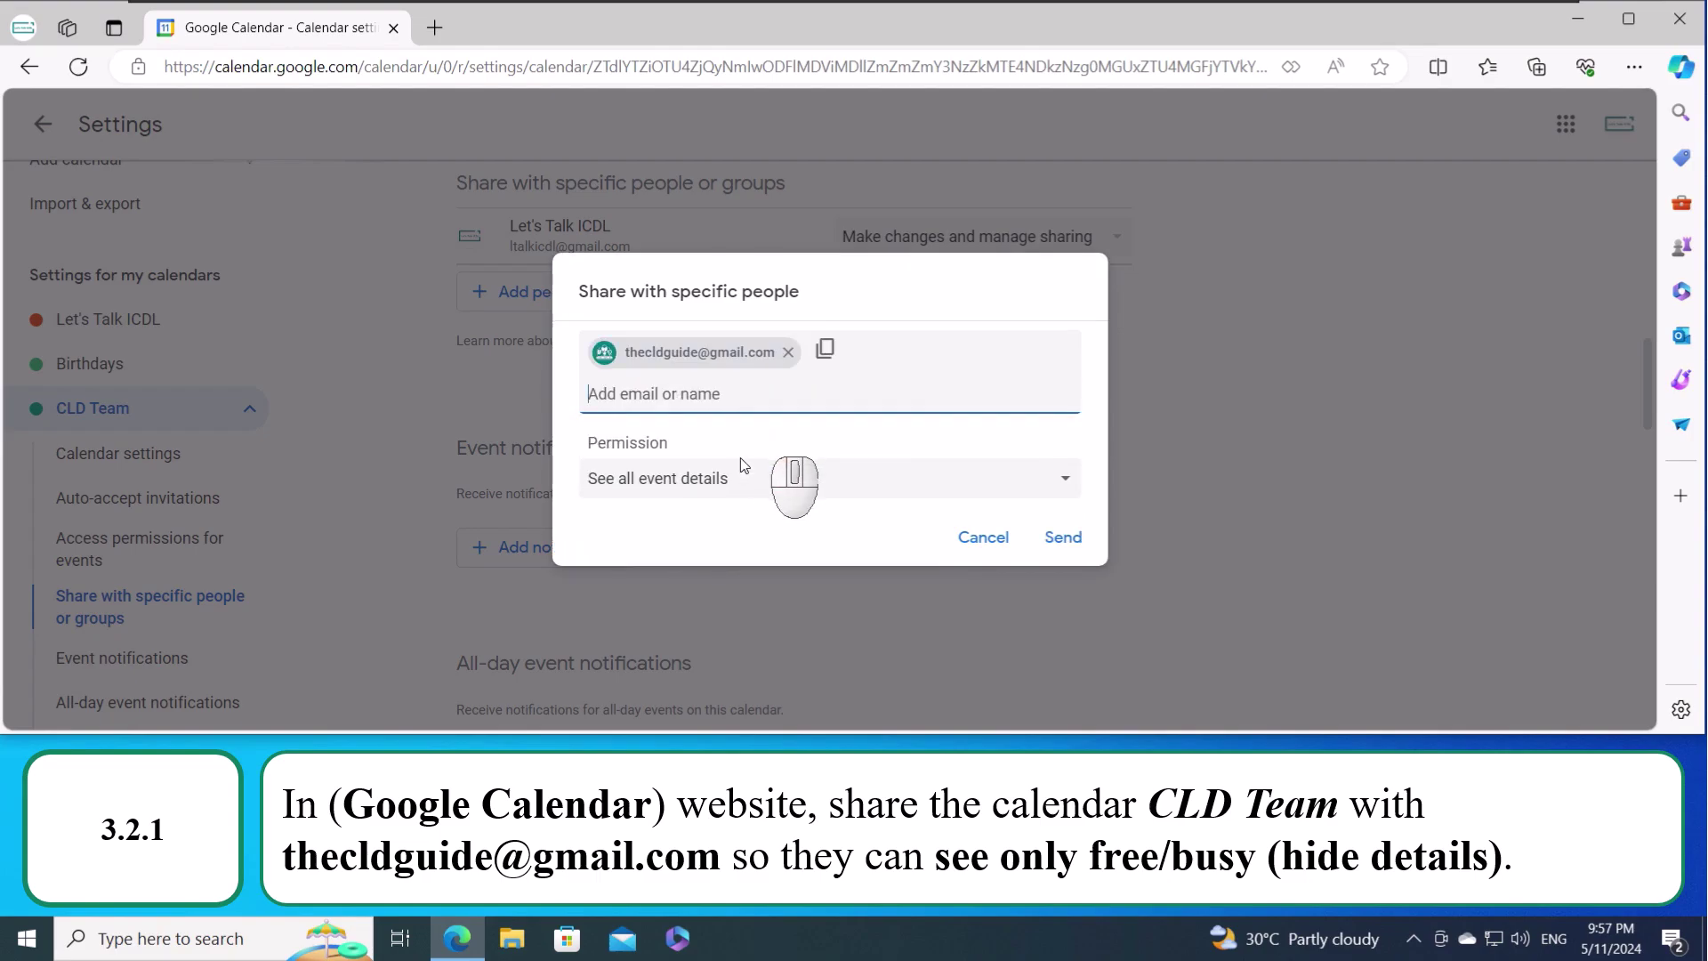
left_click(665, 484)
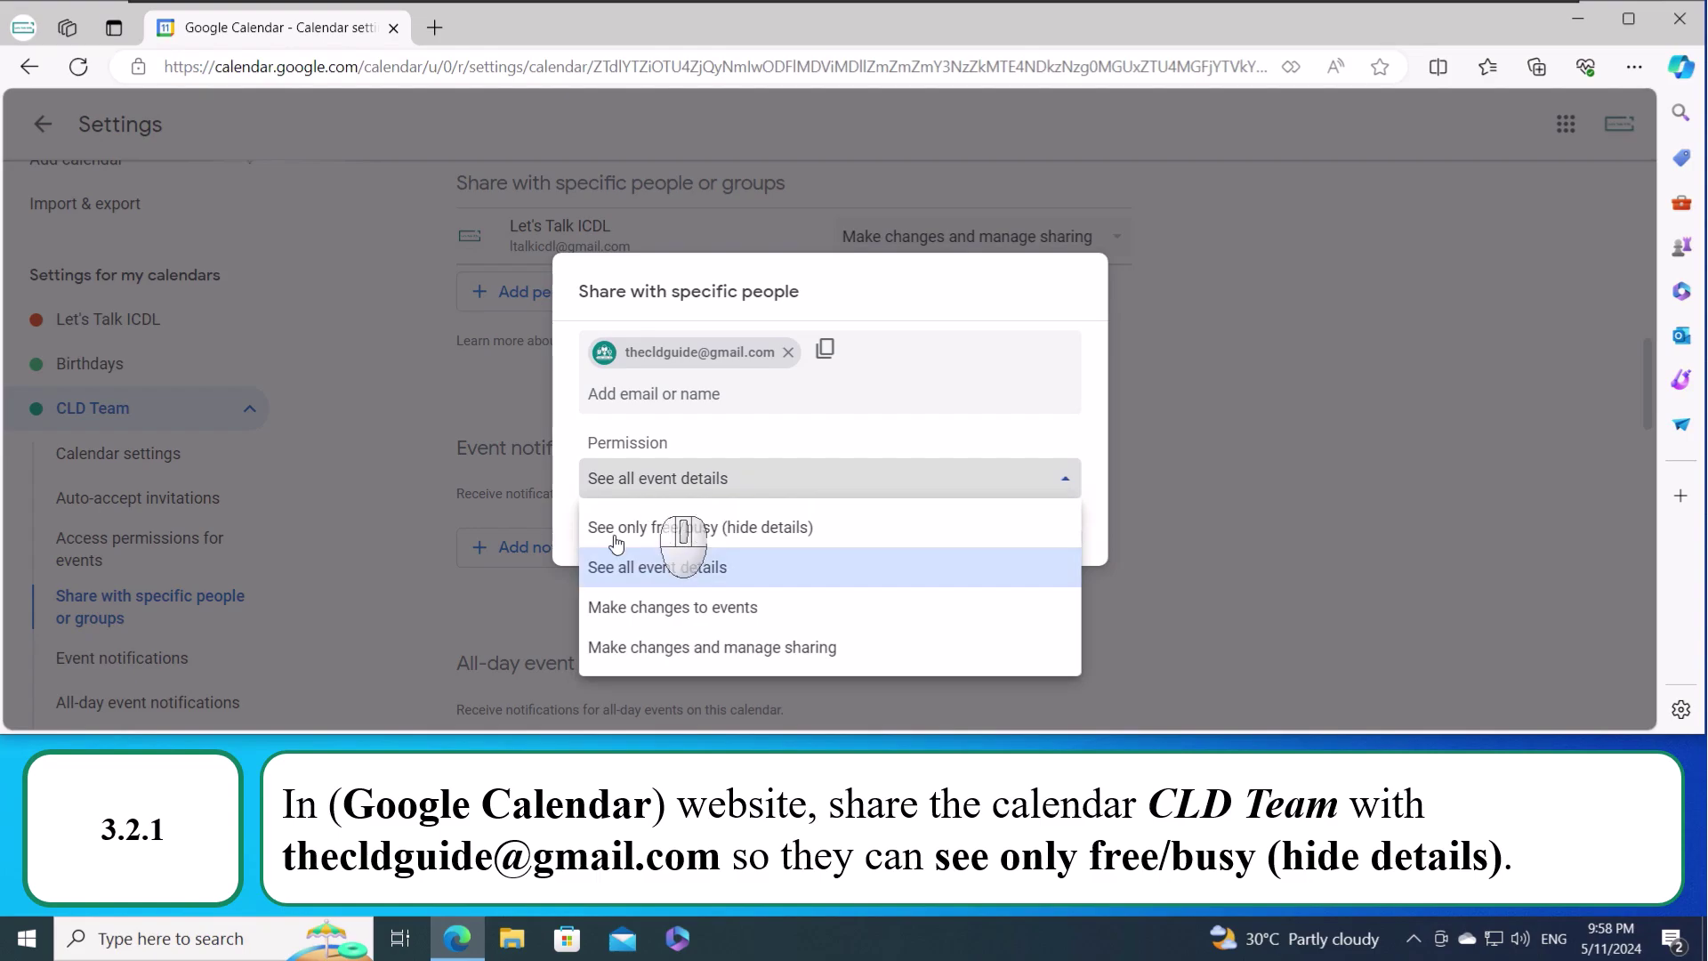
left_click(792, 528)
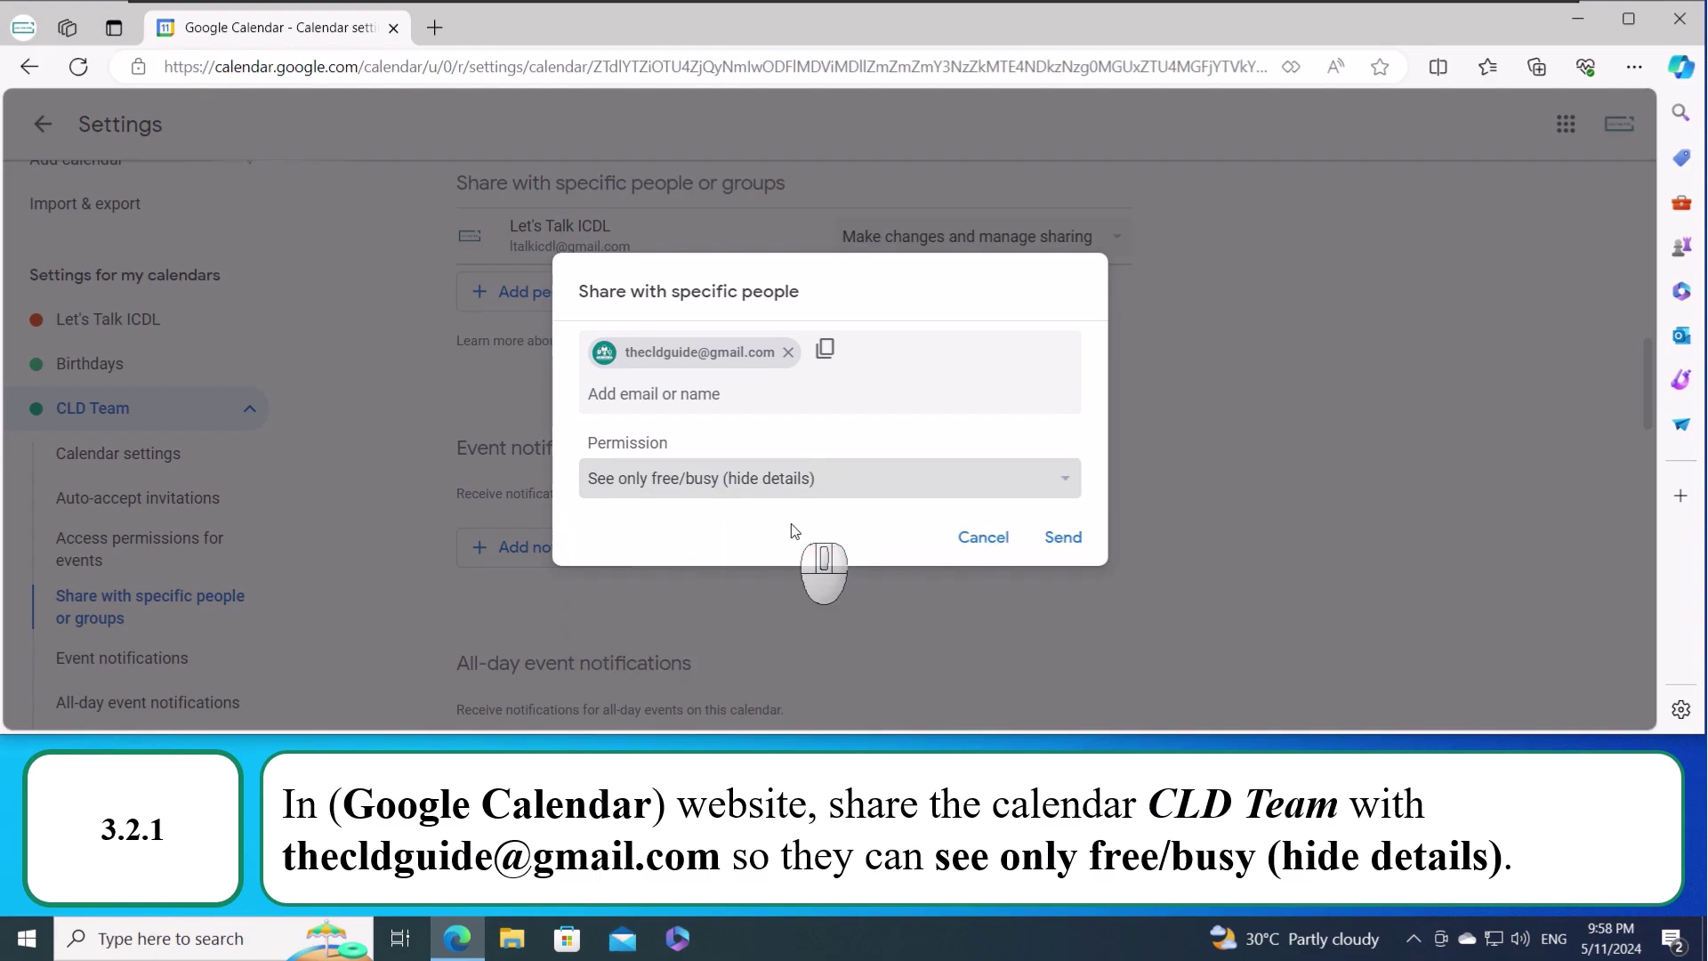
left_click(1063, 538)
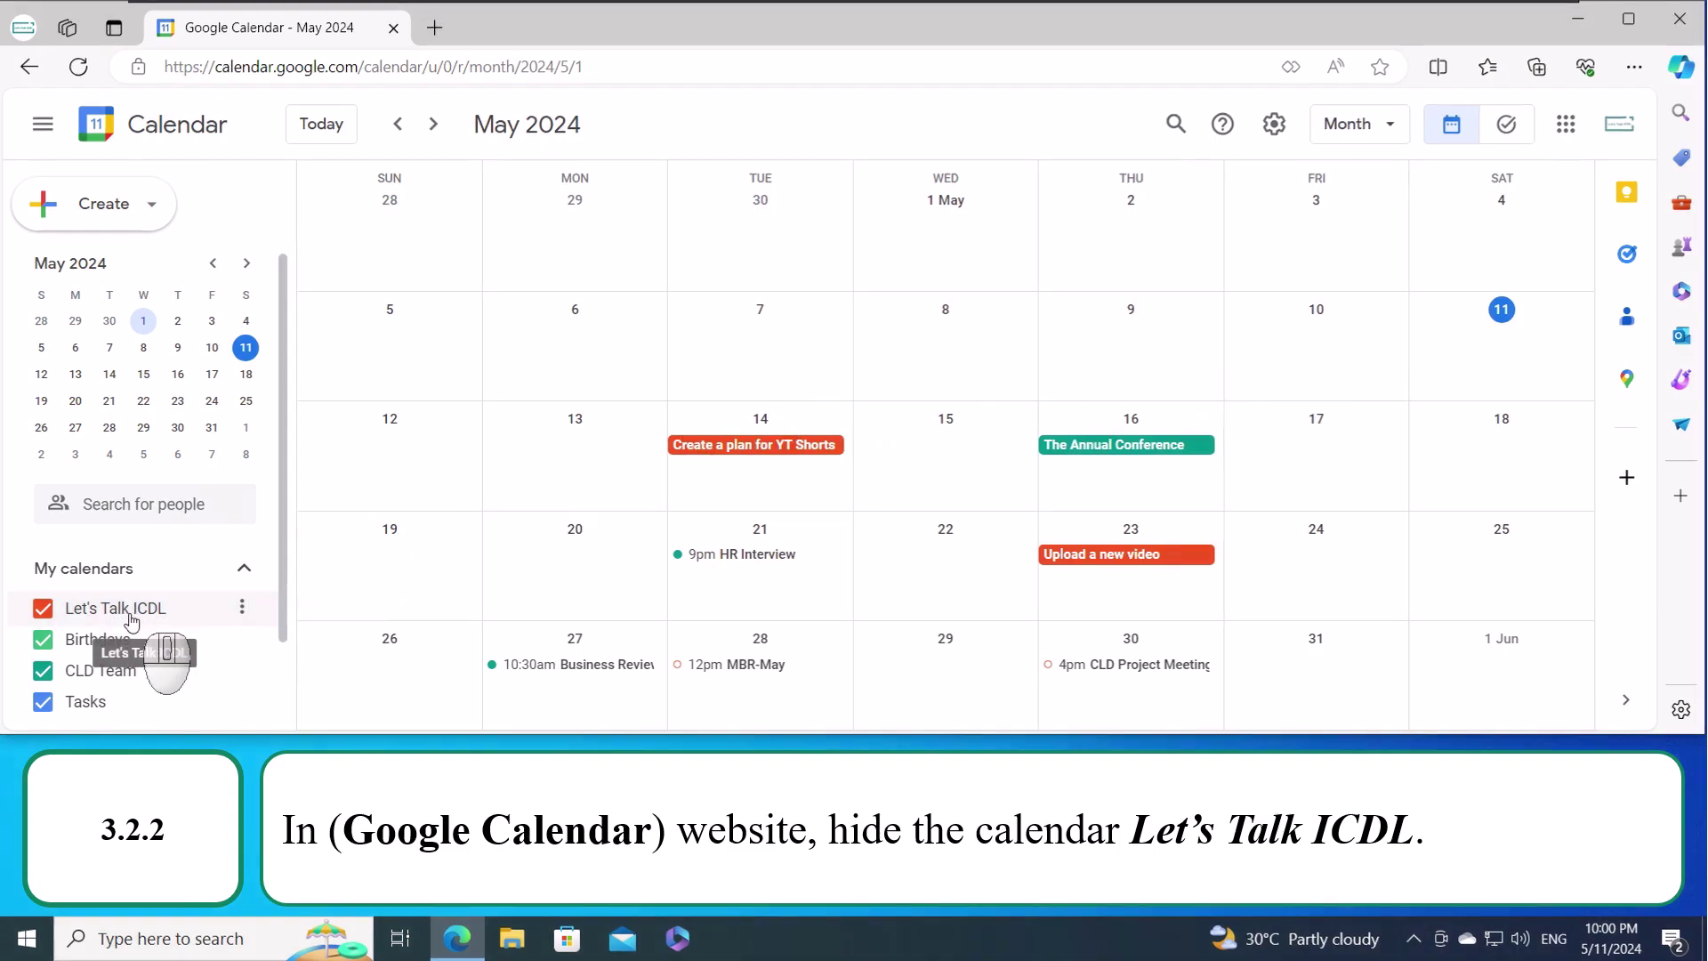
- Uncheck Let's Talk ICDL under My calendars to hide its events
left_click(43, 608)
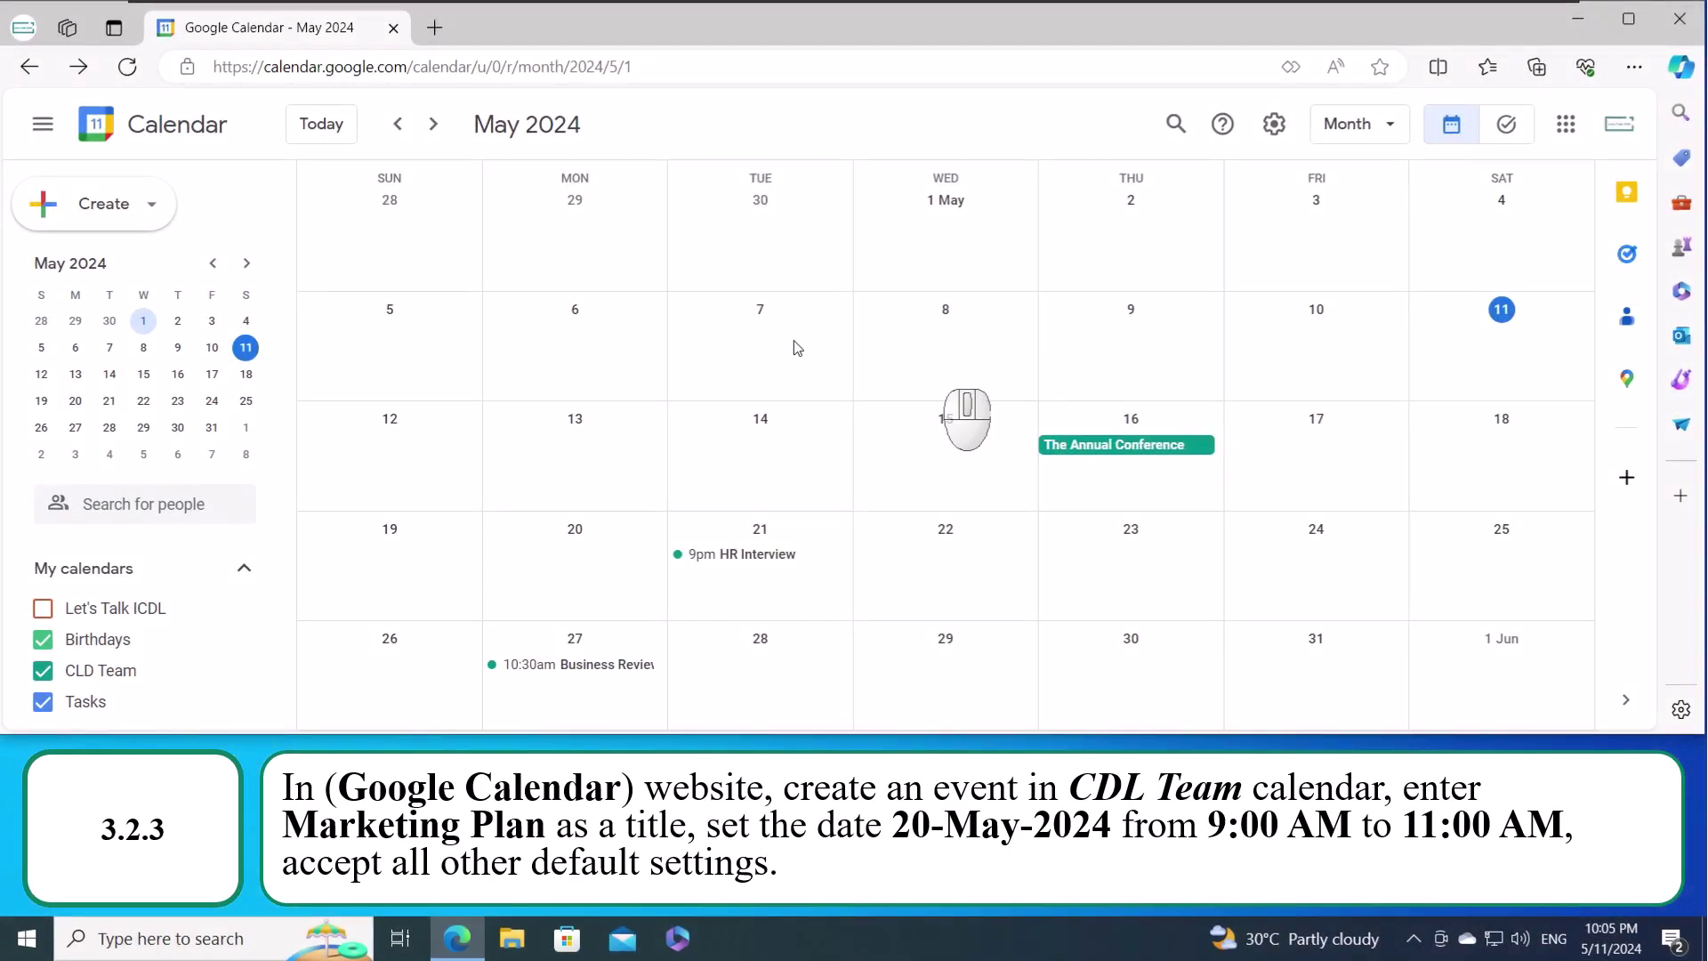
- Start a new event dated Monday 20 May
left_click(150, 208)
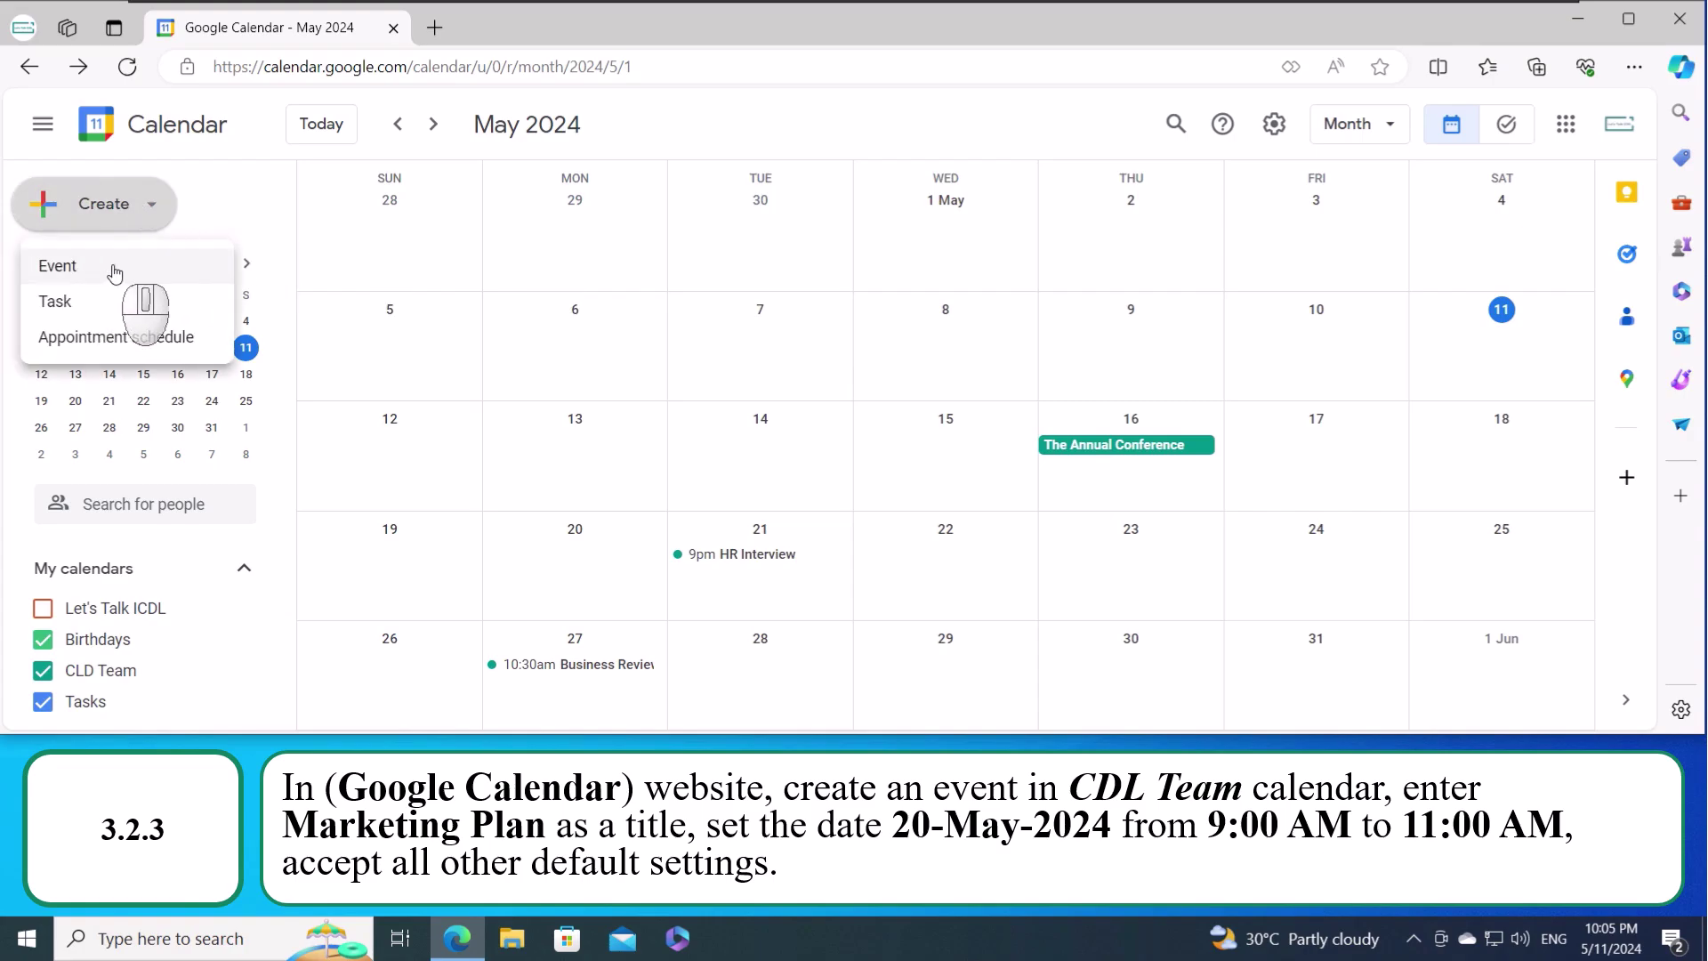
left_click(121, 272)
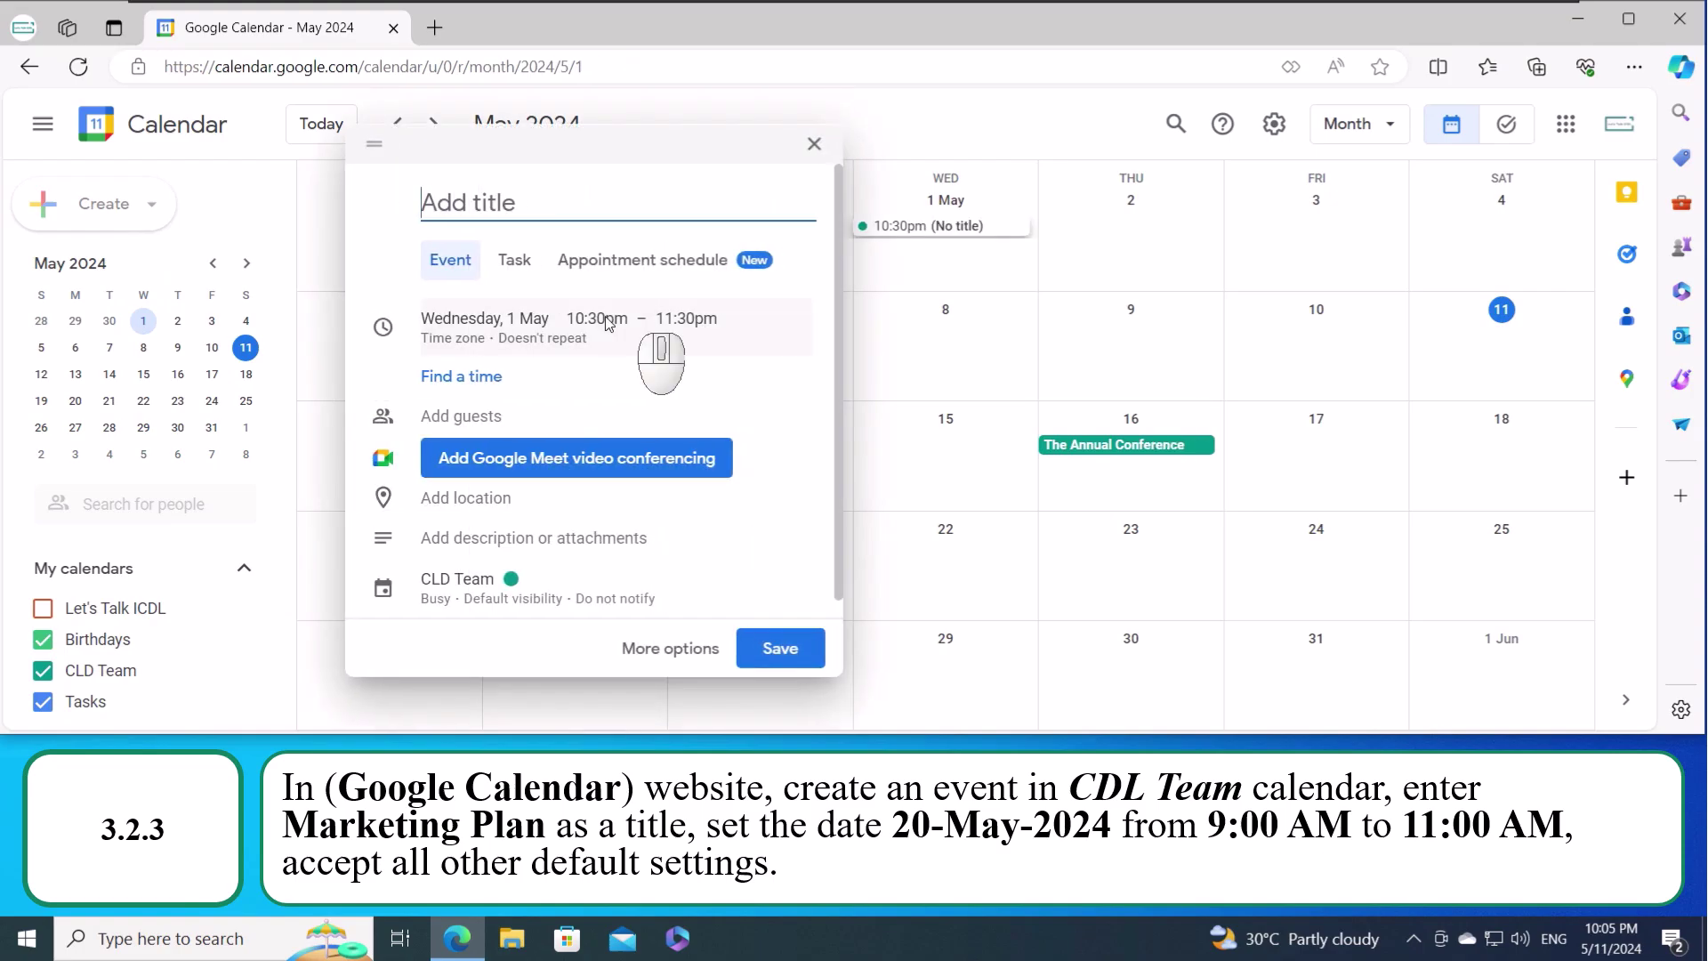
left_click(534, 317)
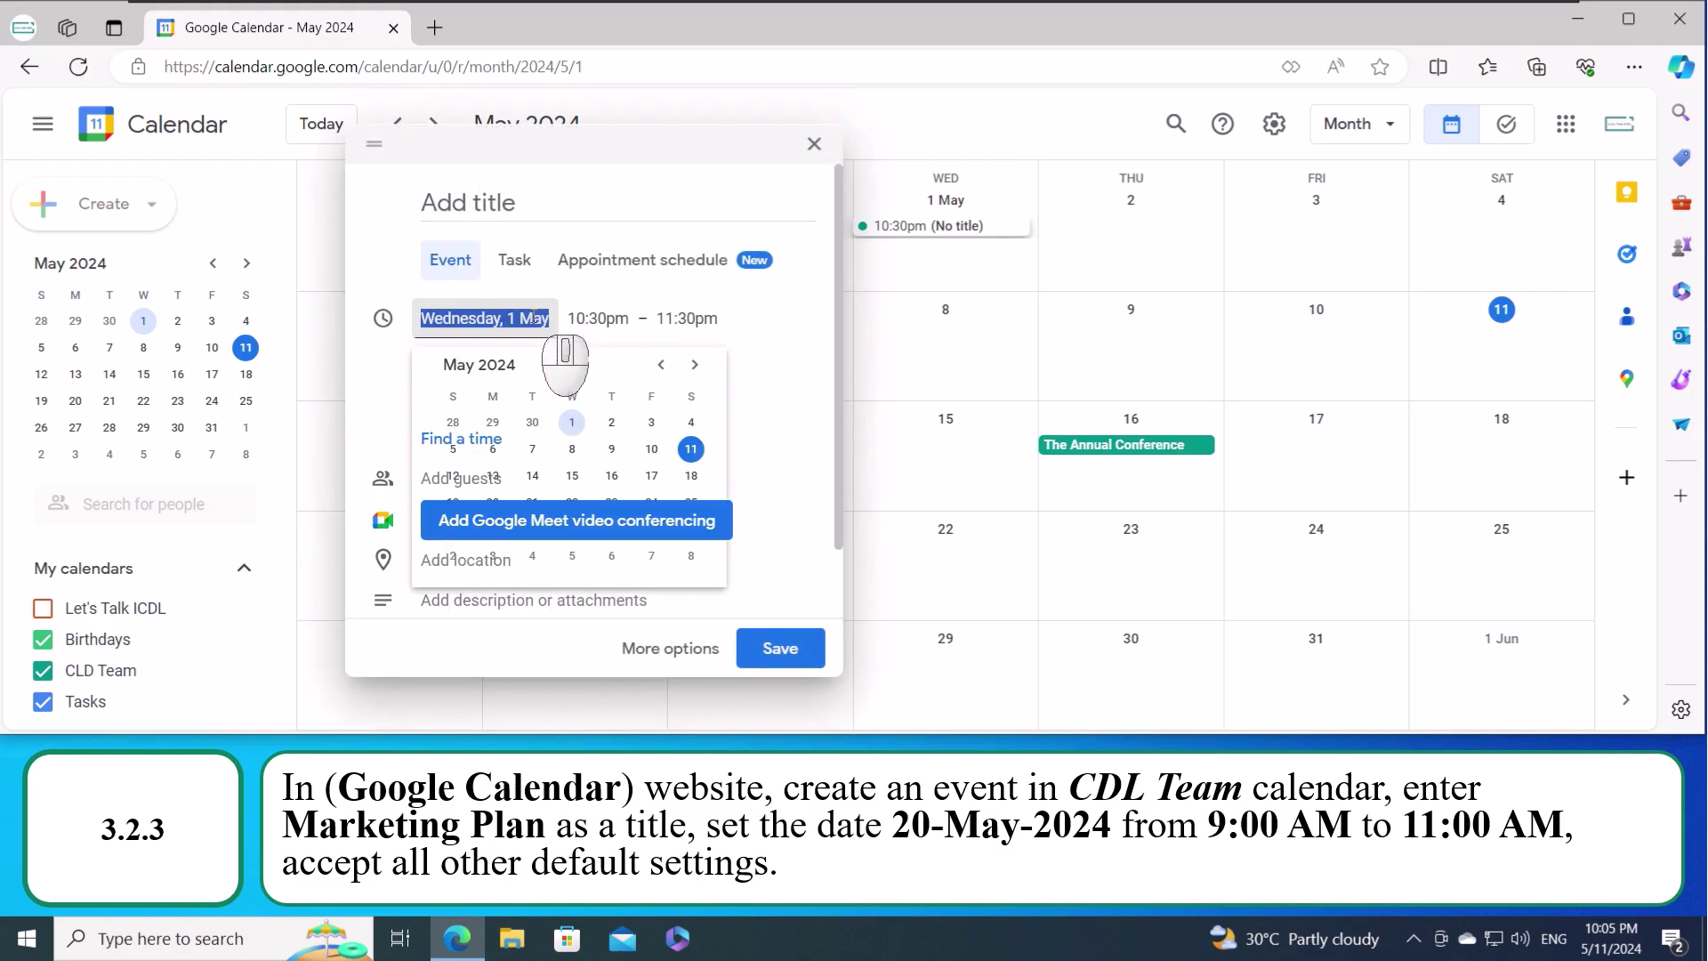
left_click(494, 504)
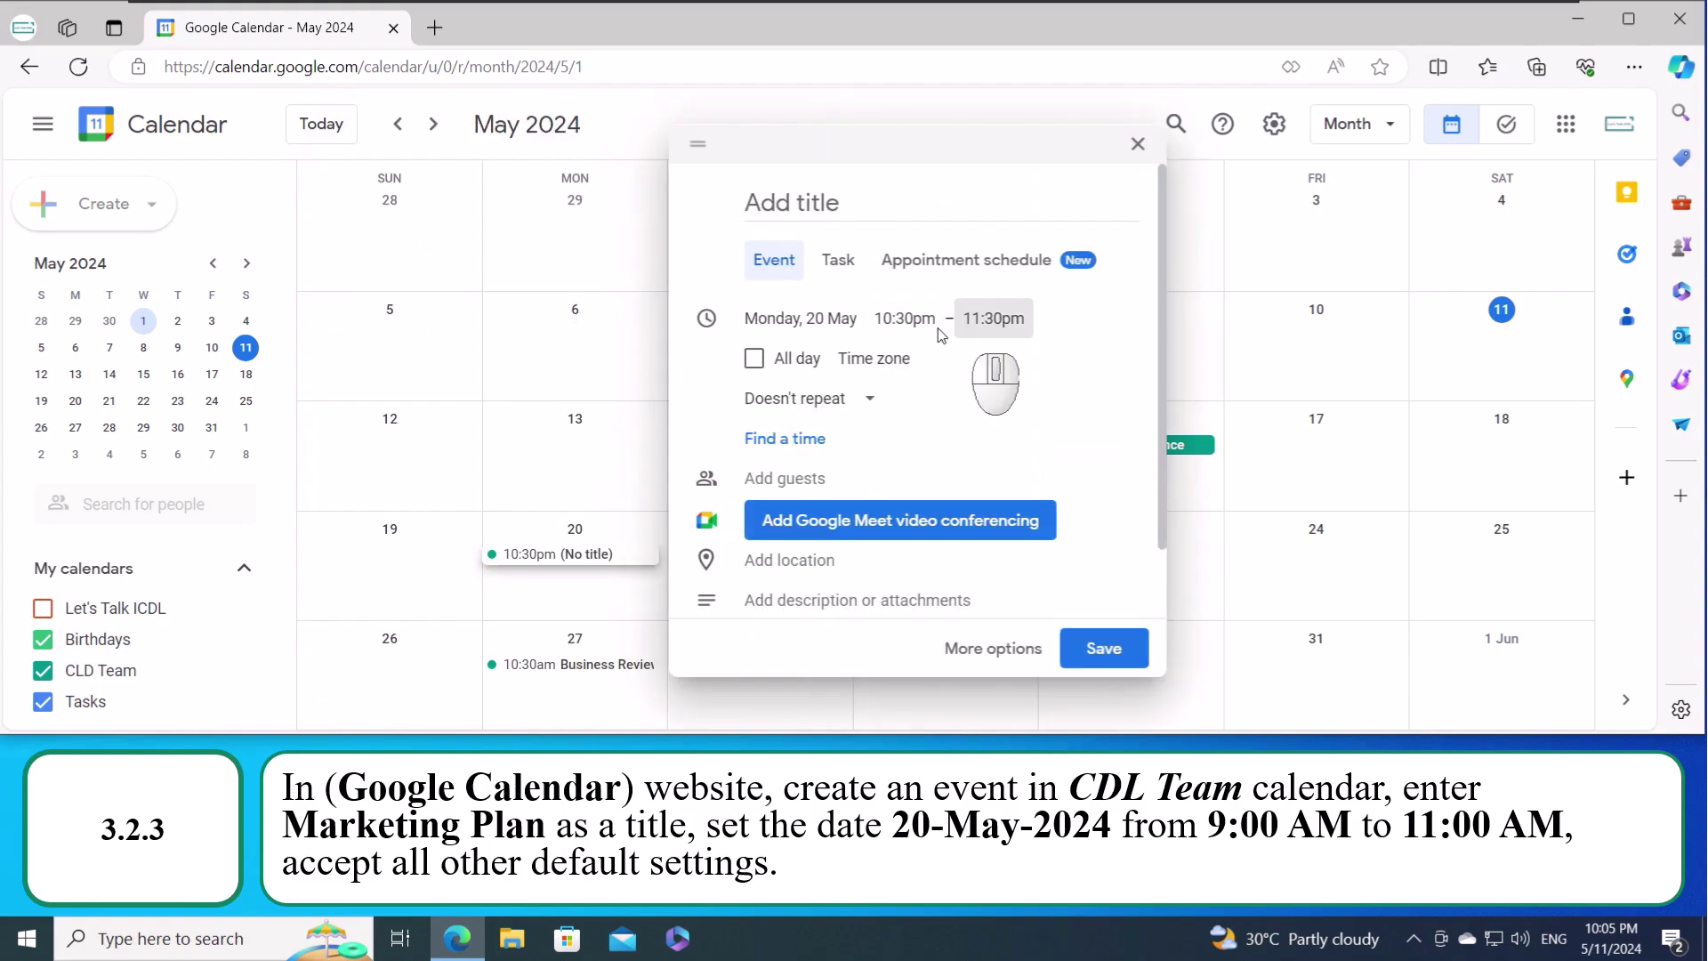
- Set the event to run from 9:00am to 11:00am
left_click(900, 320)
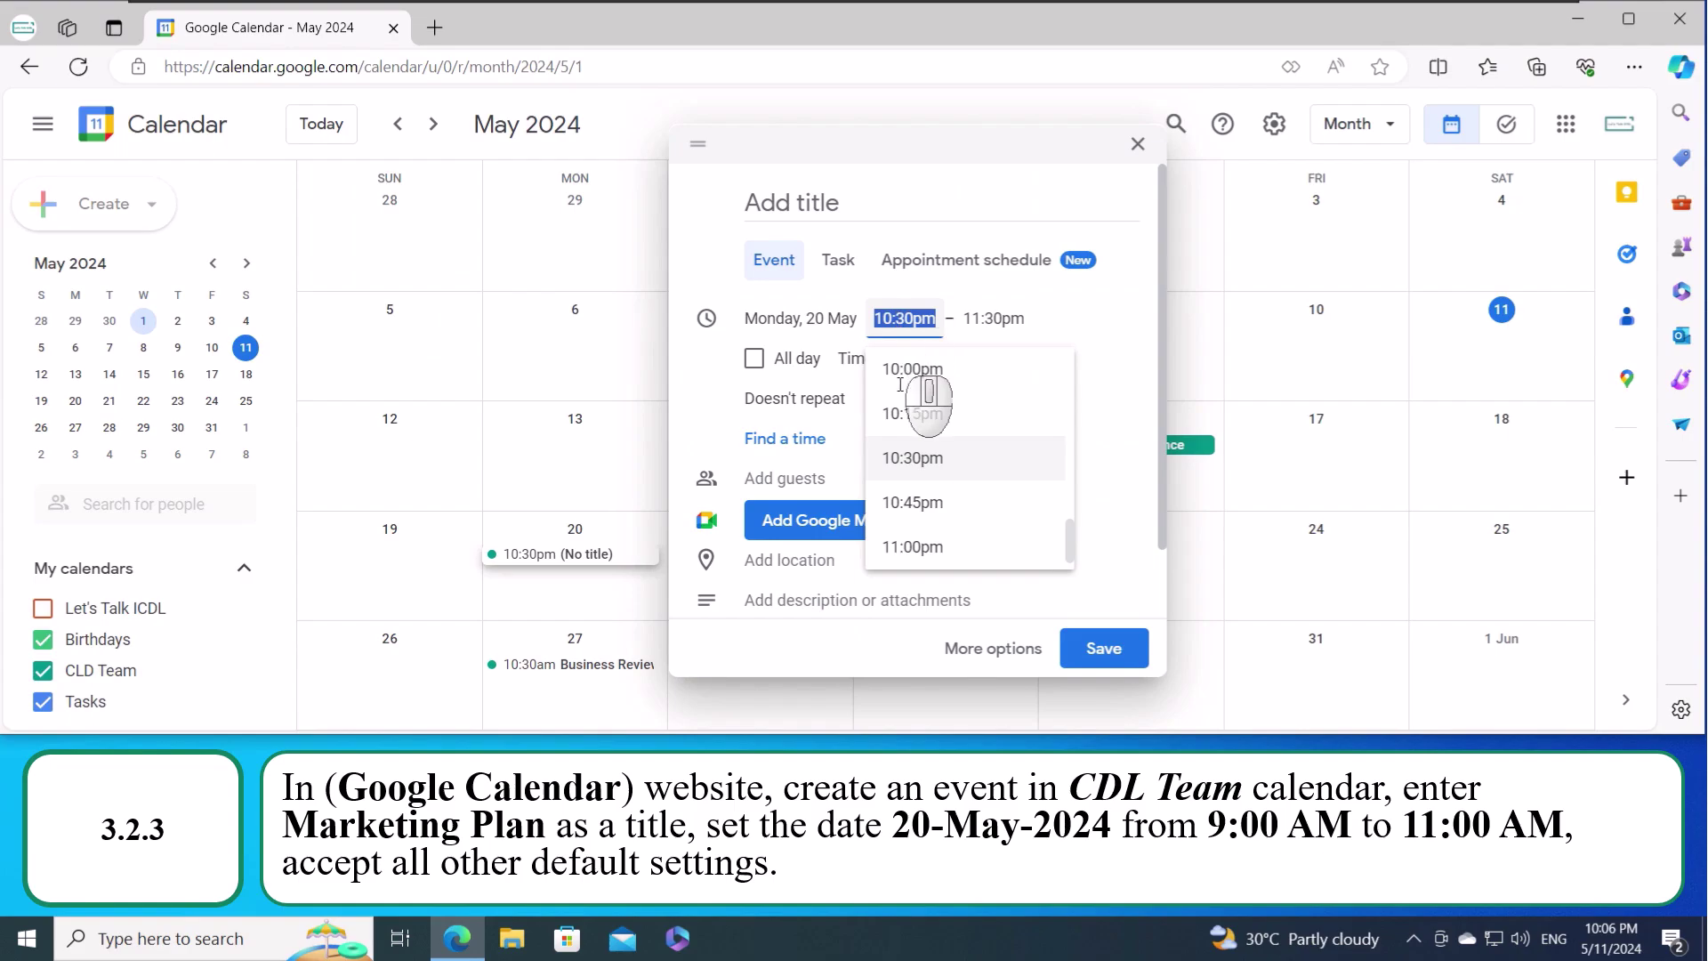
scroll(923, 409, "up", 2)
scroll(922, 408, "up", 15)
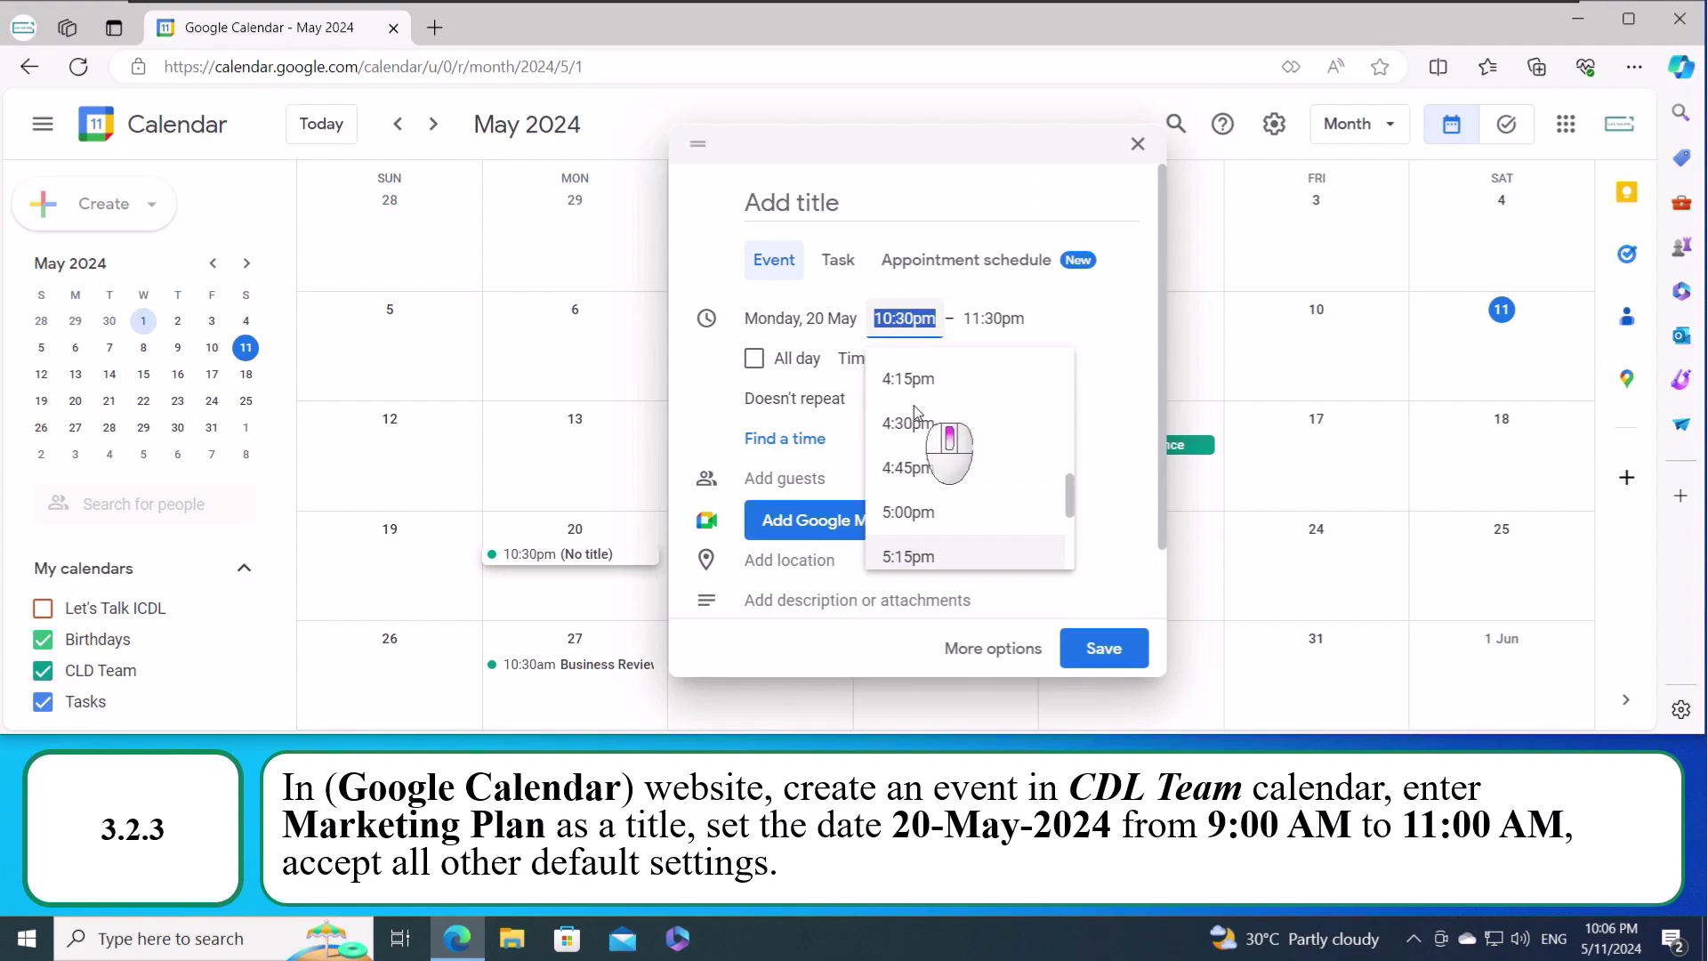
scroll(942, 431, "up", 6)
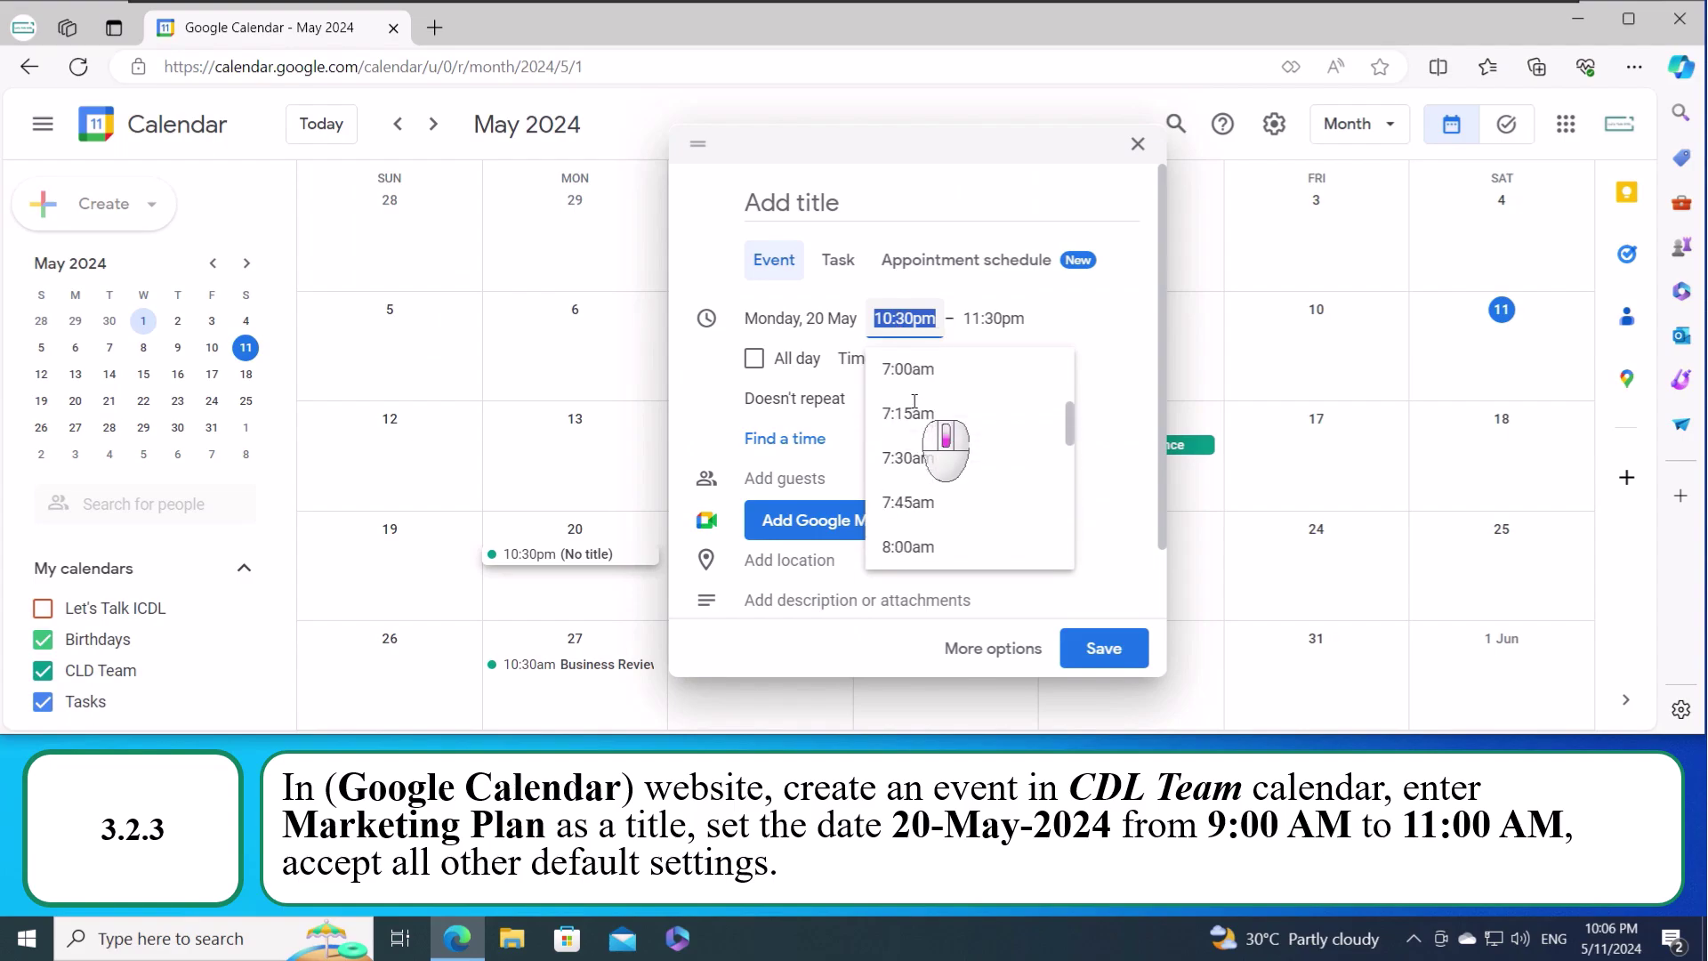
scroll(941, 431, "down", 1)
scroll(1039, 532, "down", 2)
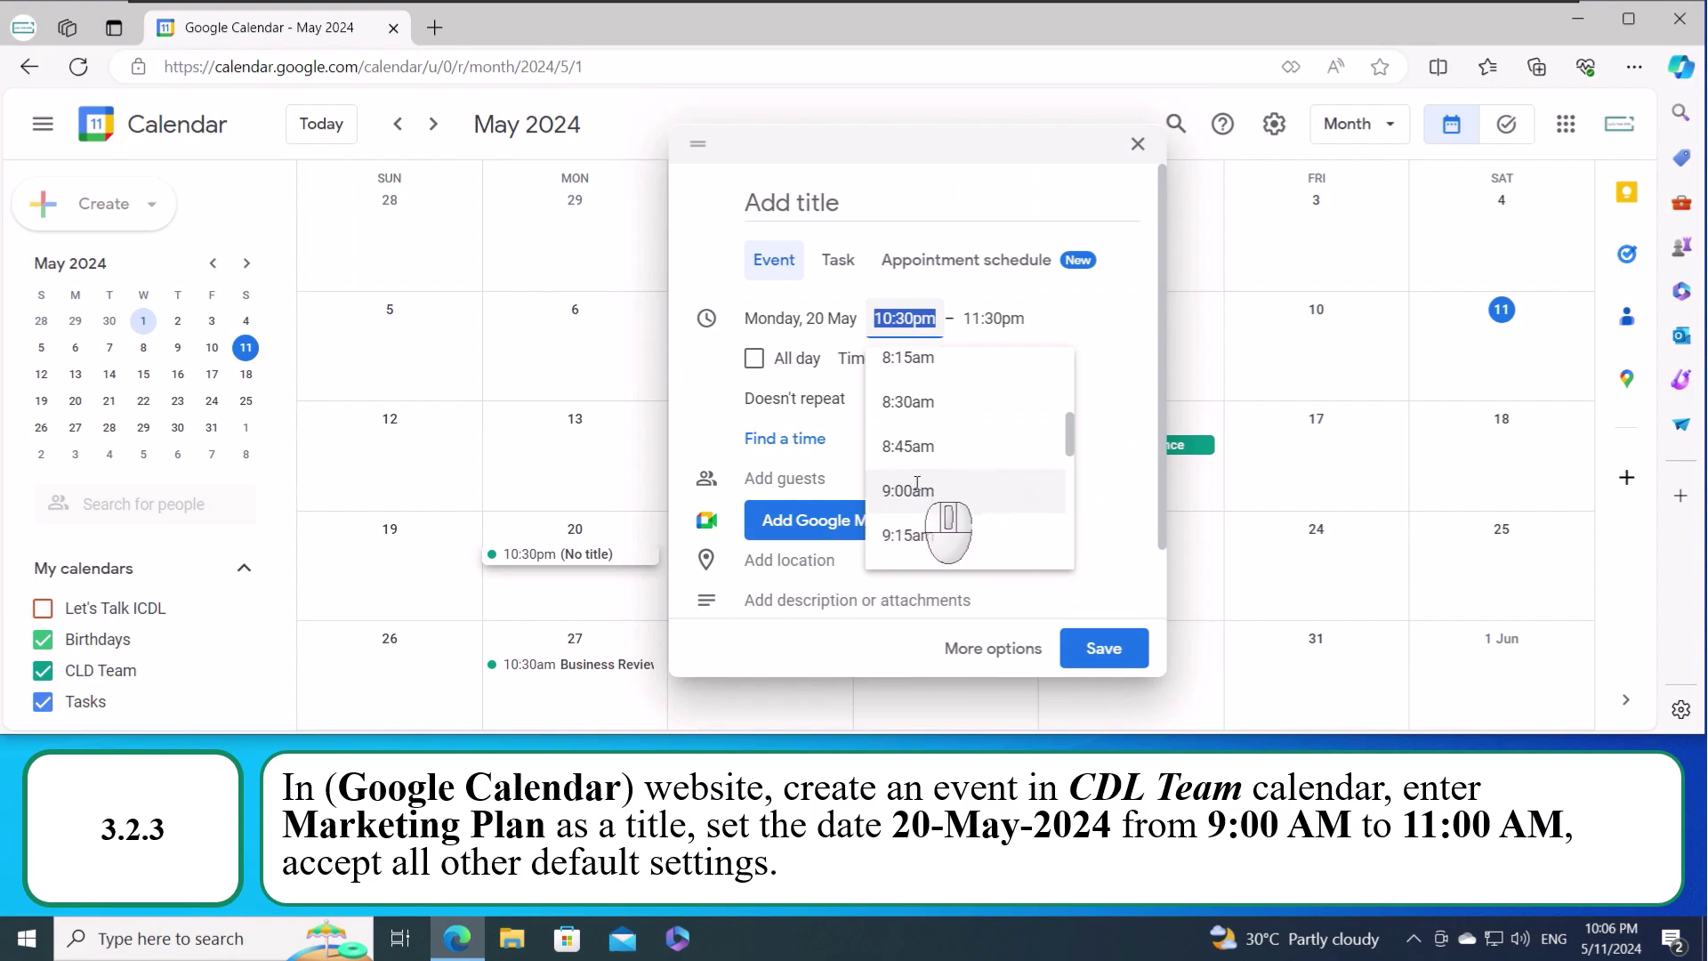
left_click(917, 488)
left_click(978, 316)
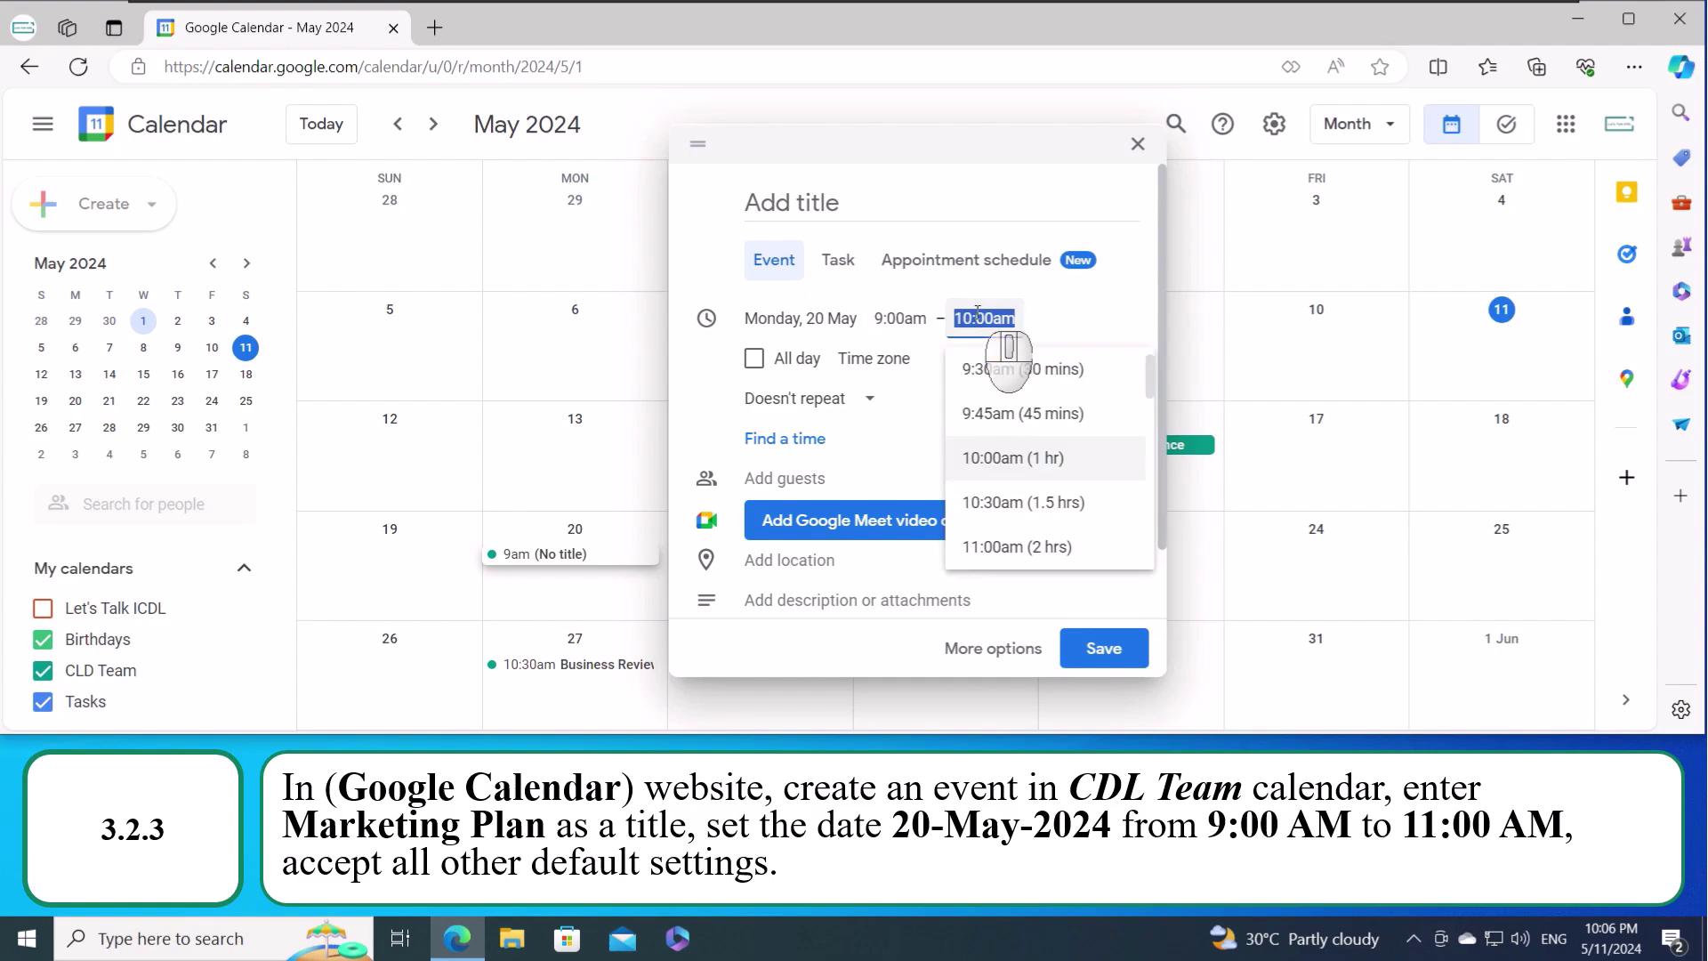
left_click(1024, 548)
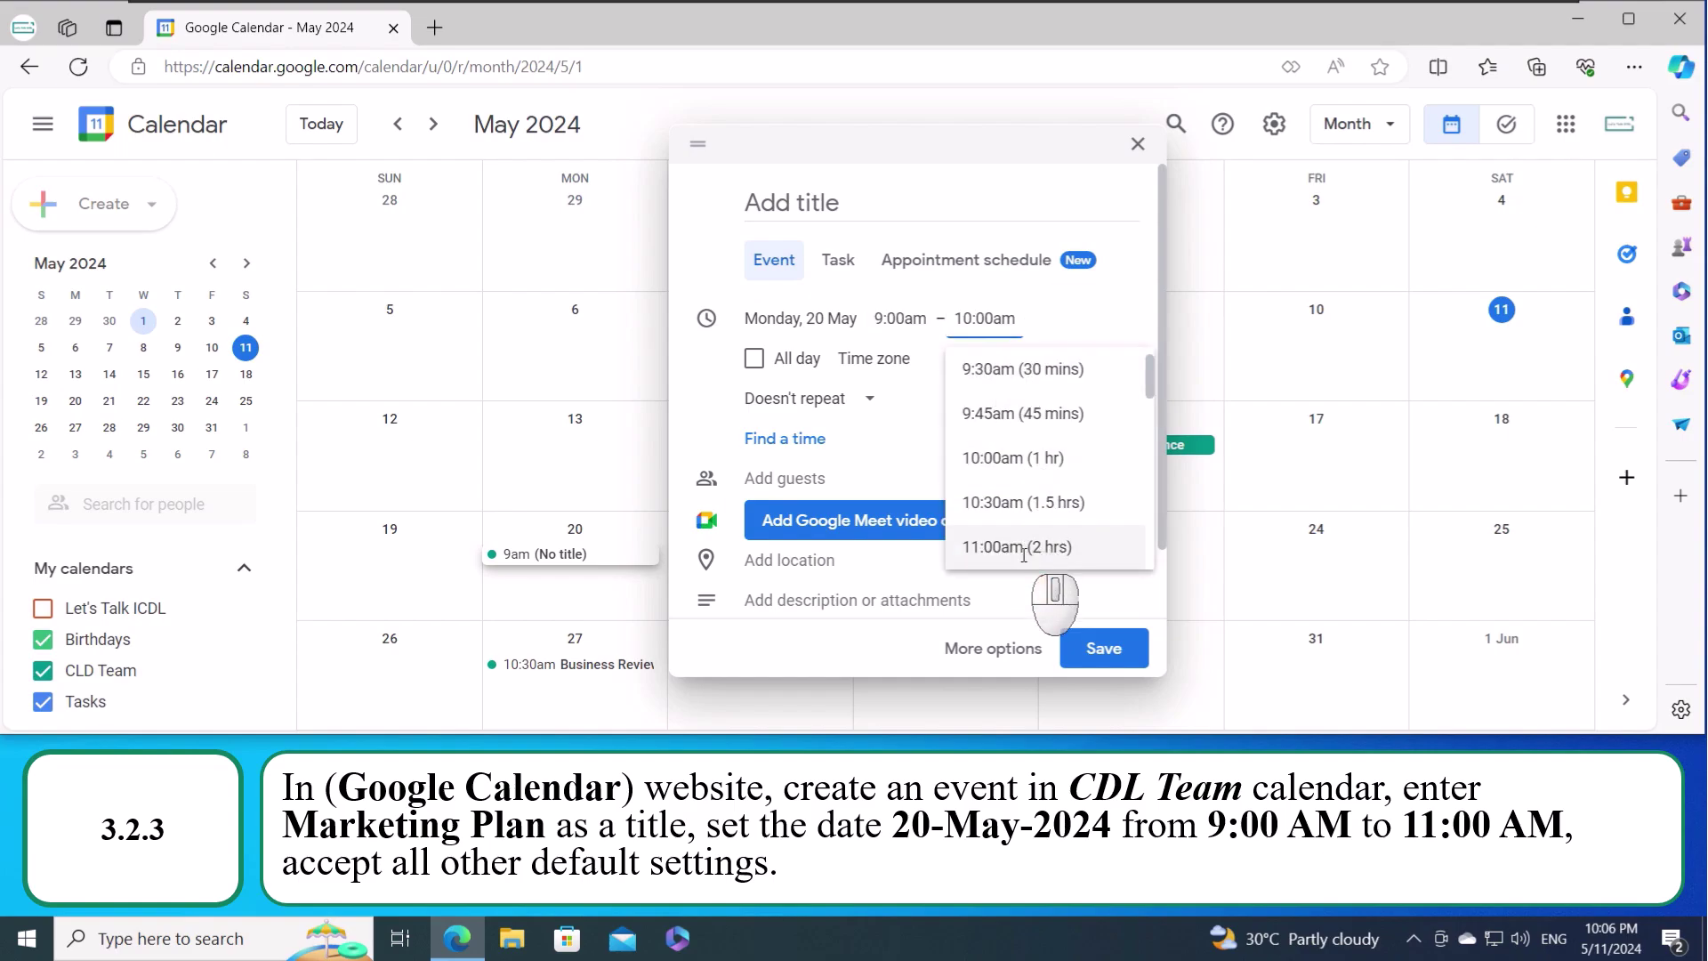
left_click(1024, 548)
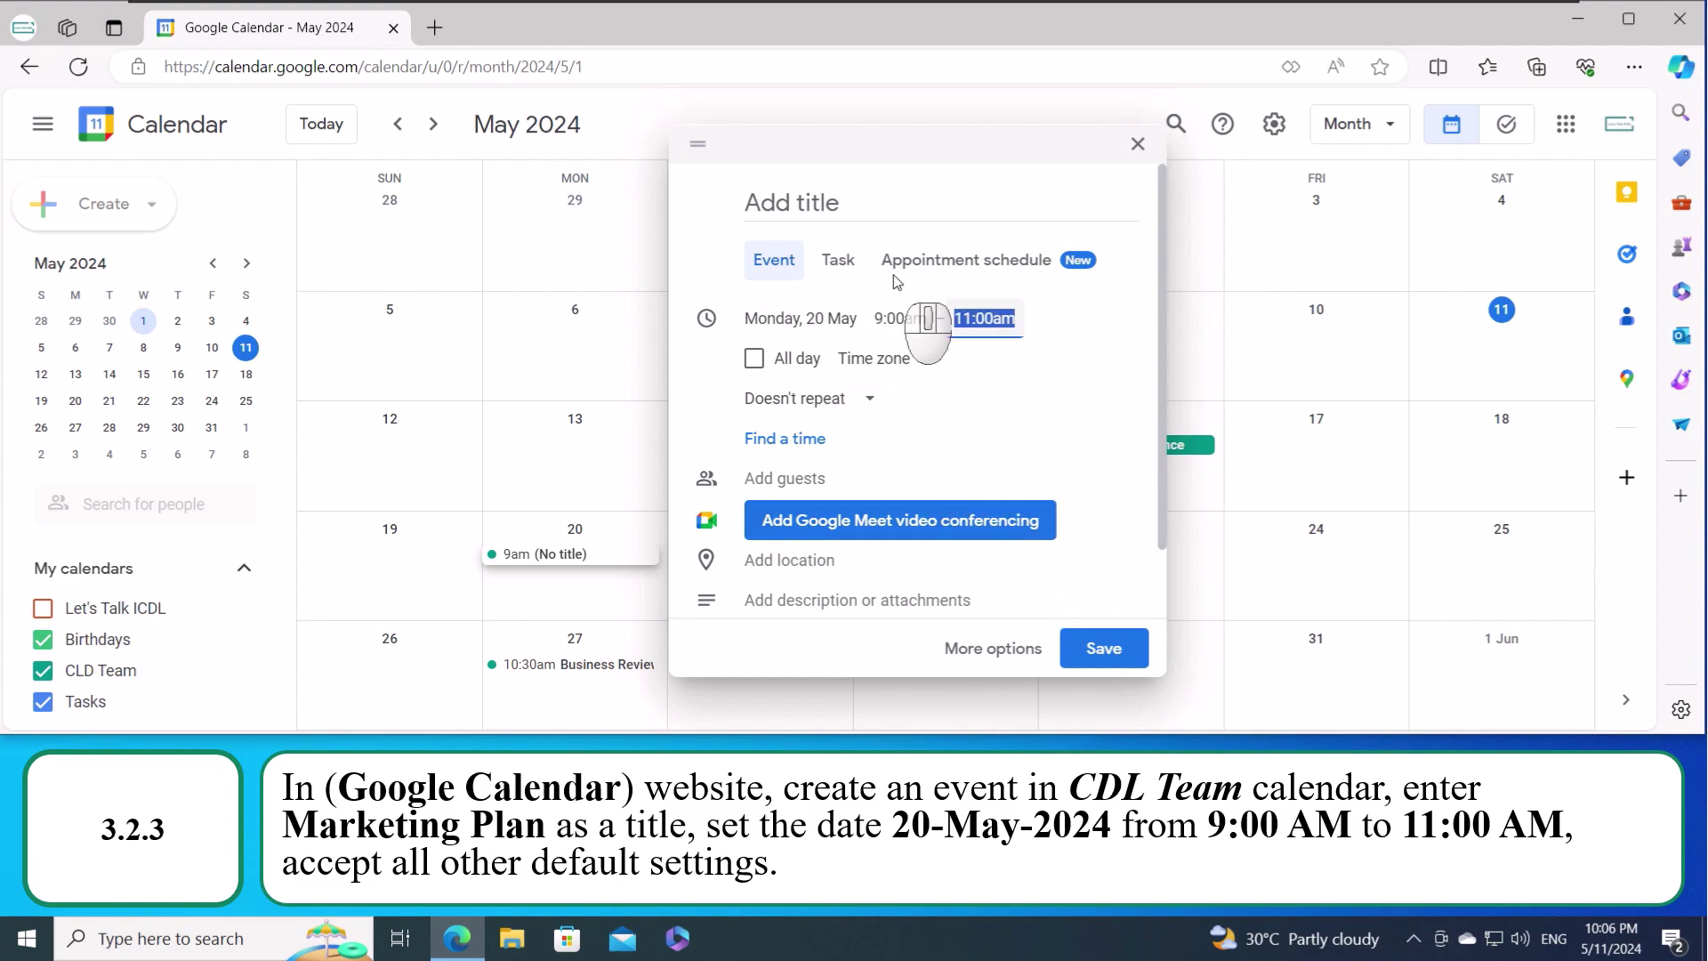
- Title the event 'Marketing Plan' and save it
left_click(878, 206)
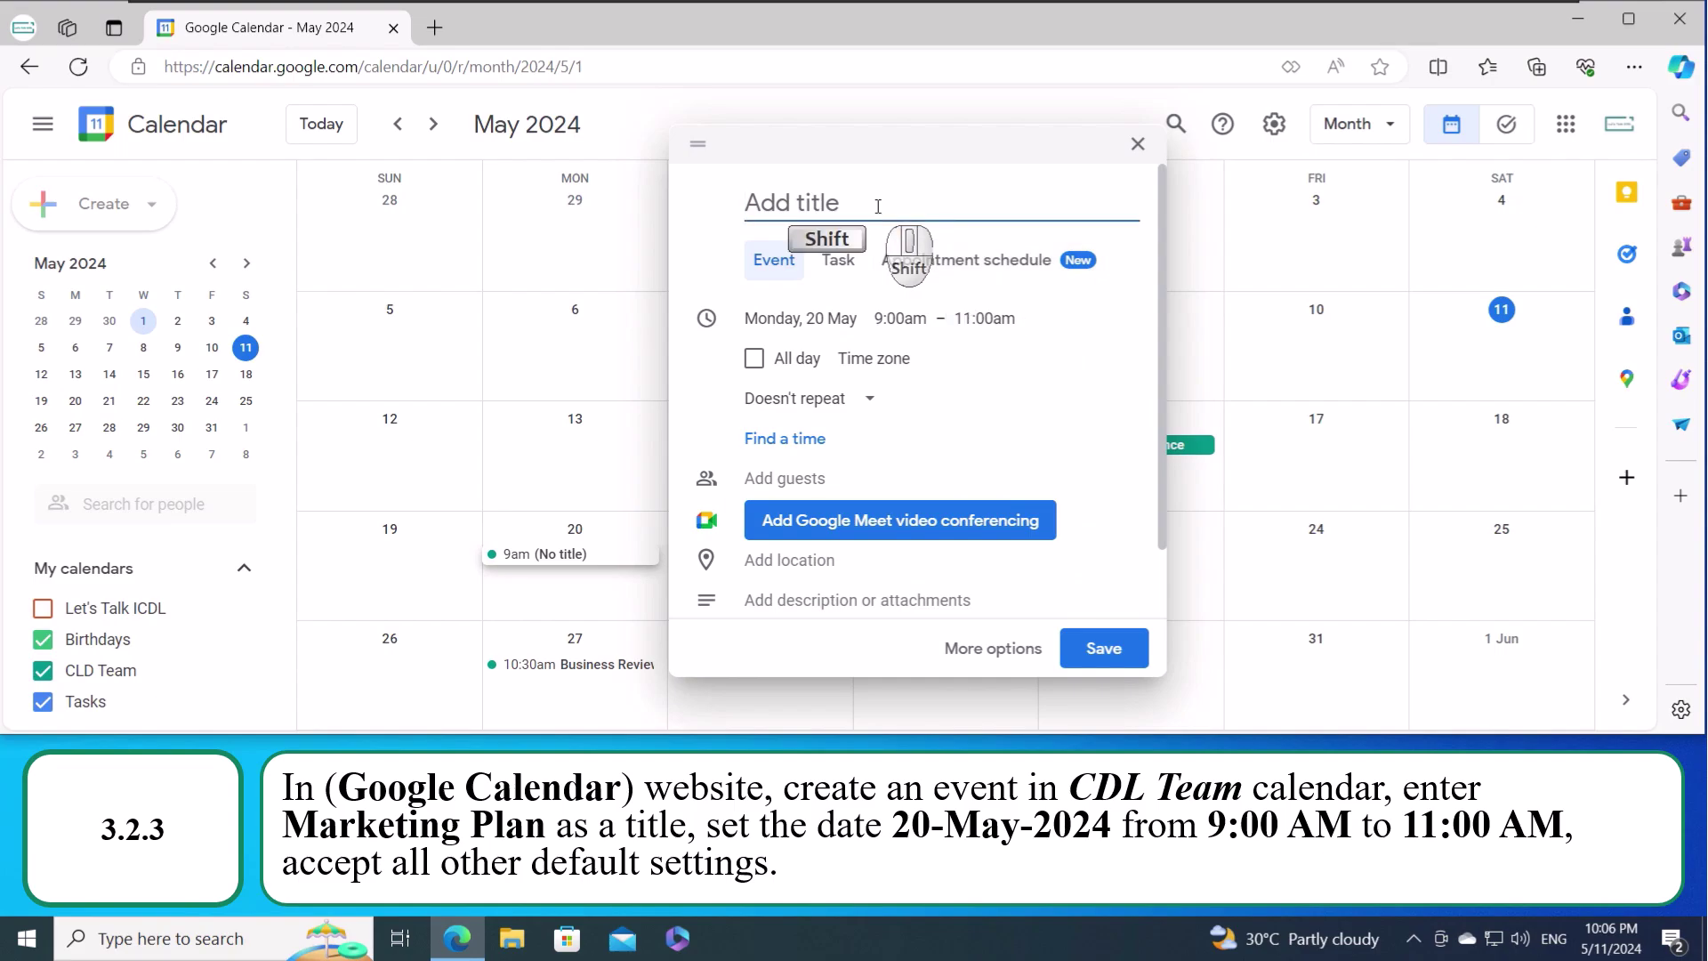
type("Marketin")
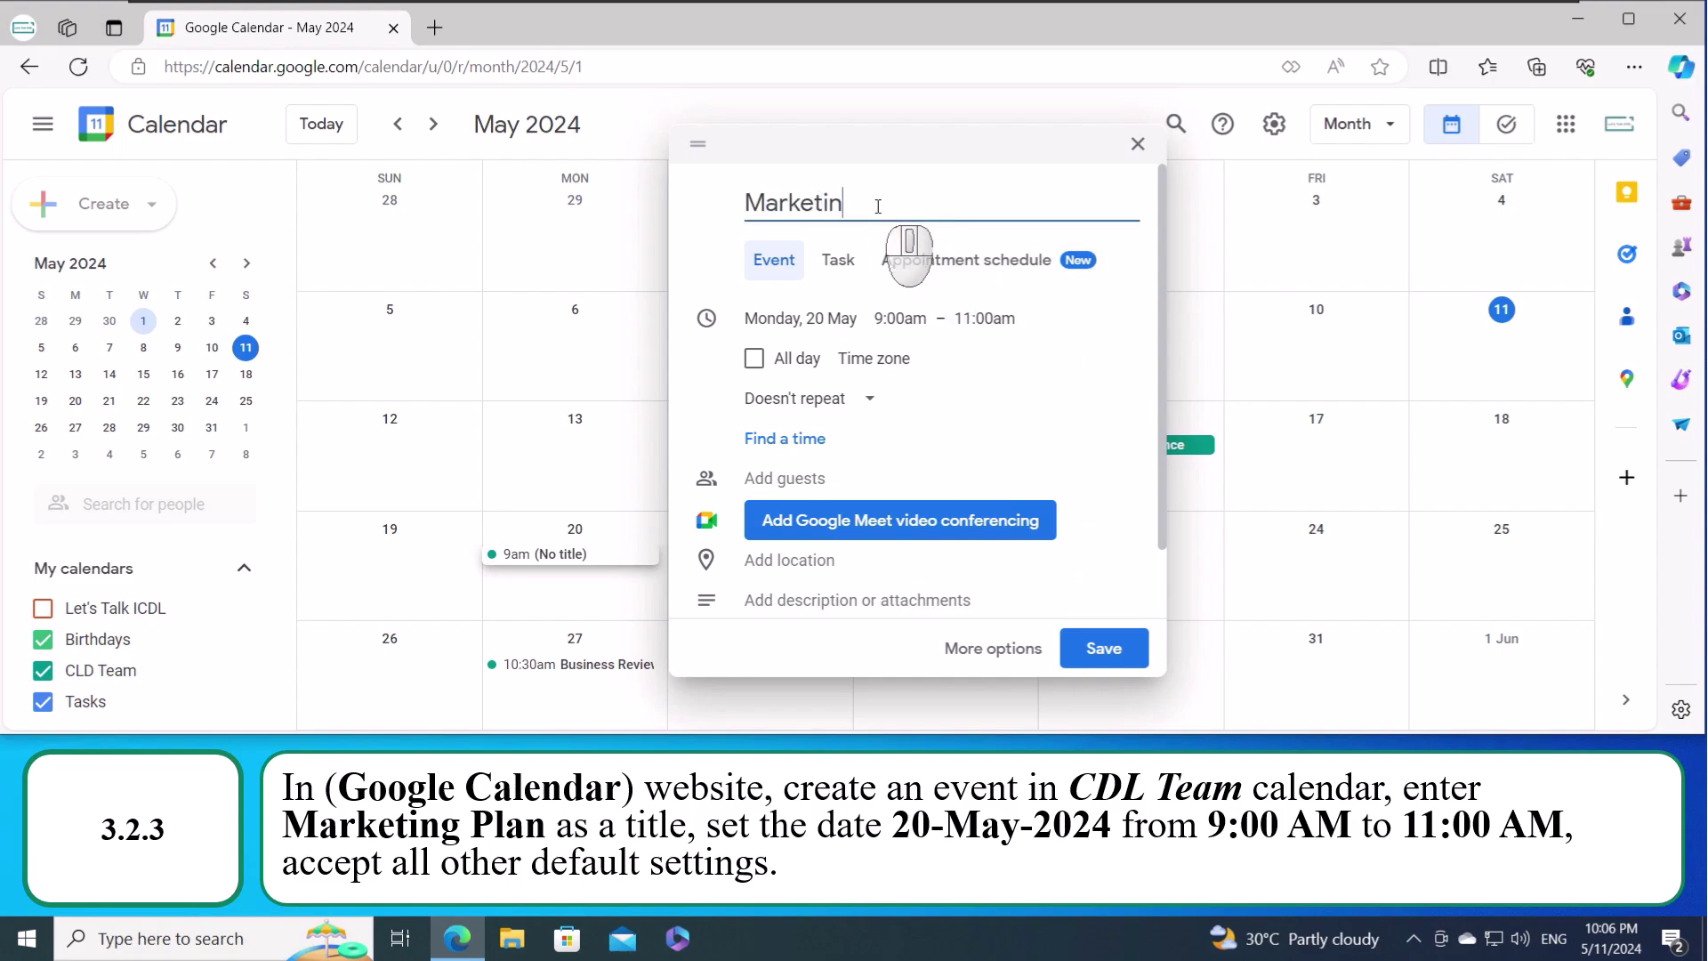
type("g Plan")
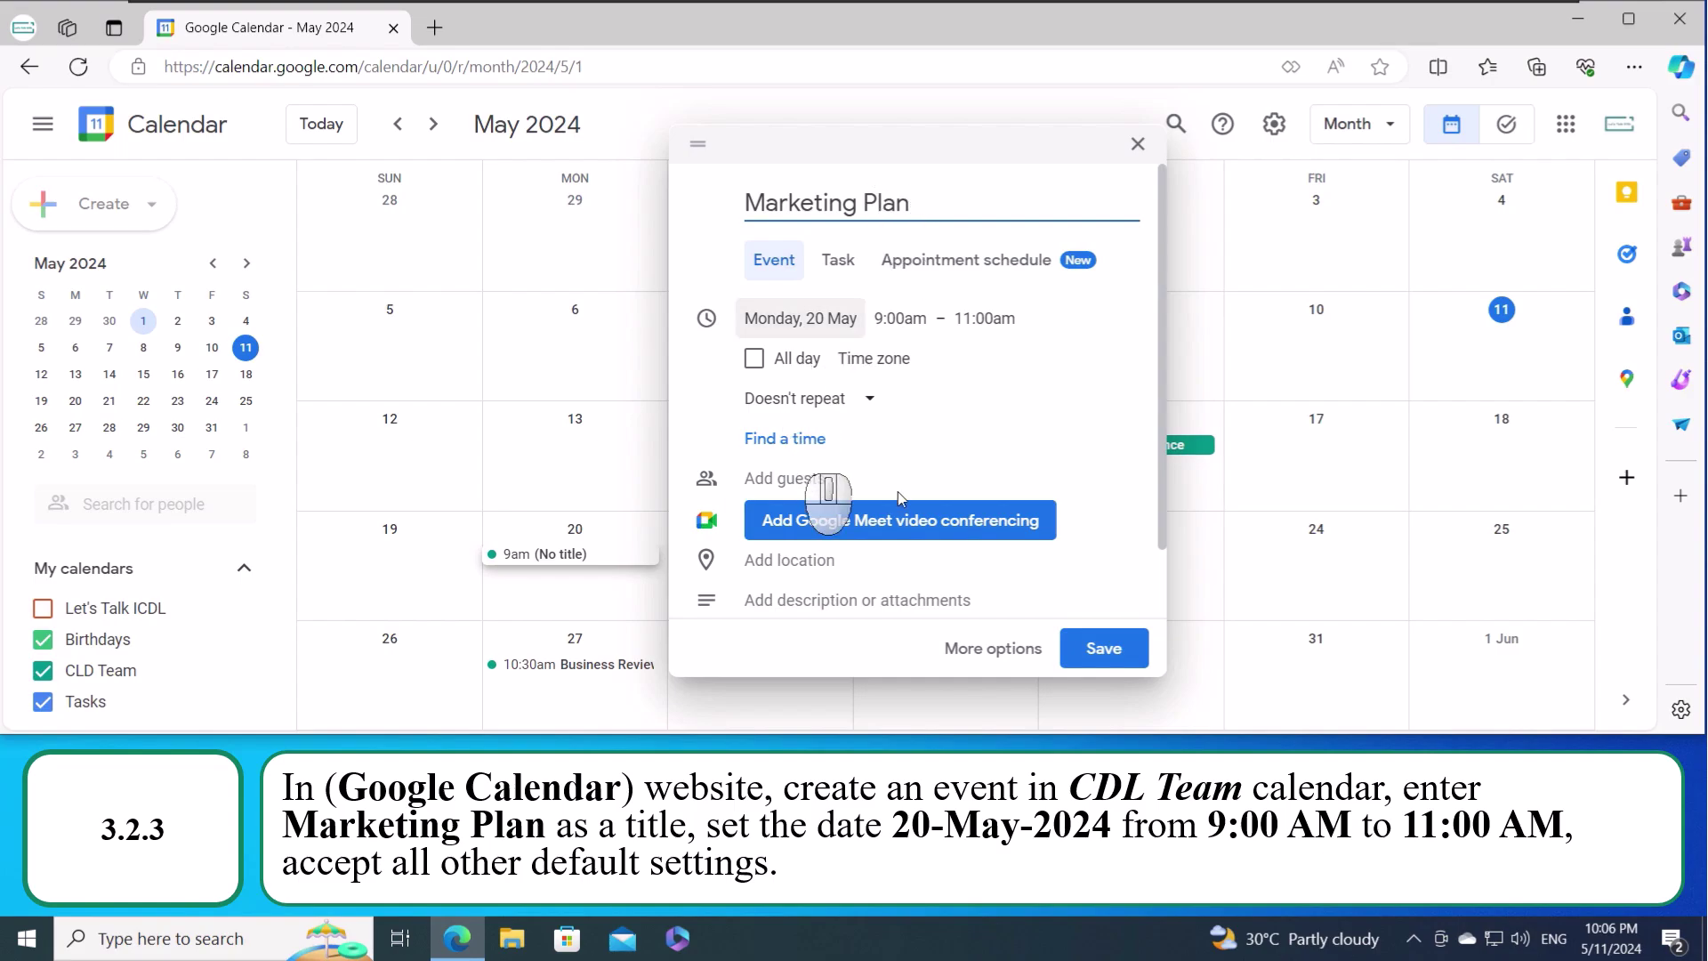
left_click(1104, 649)
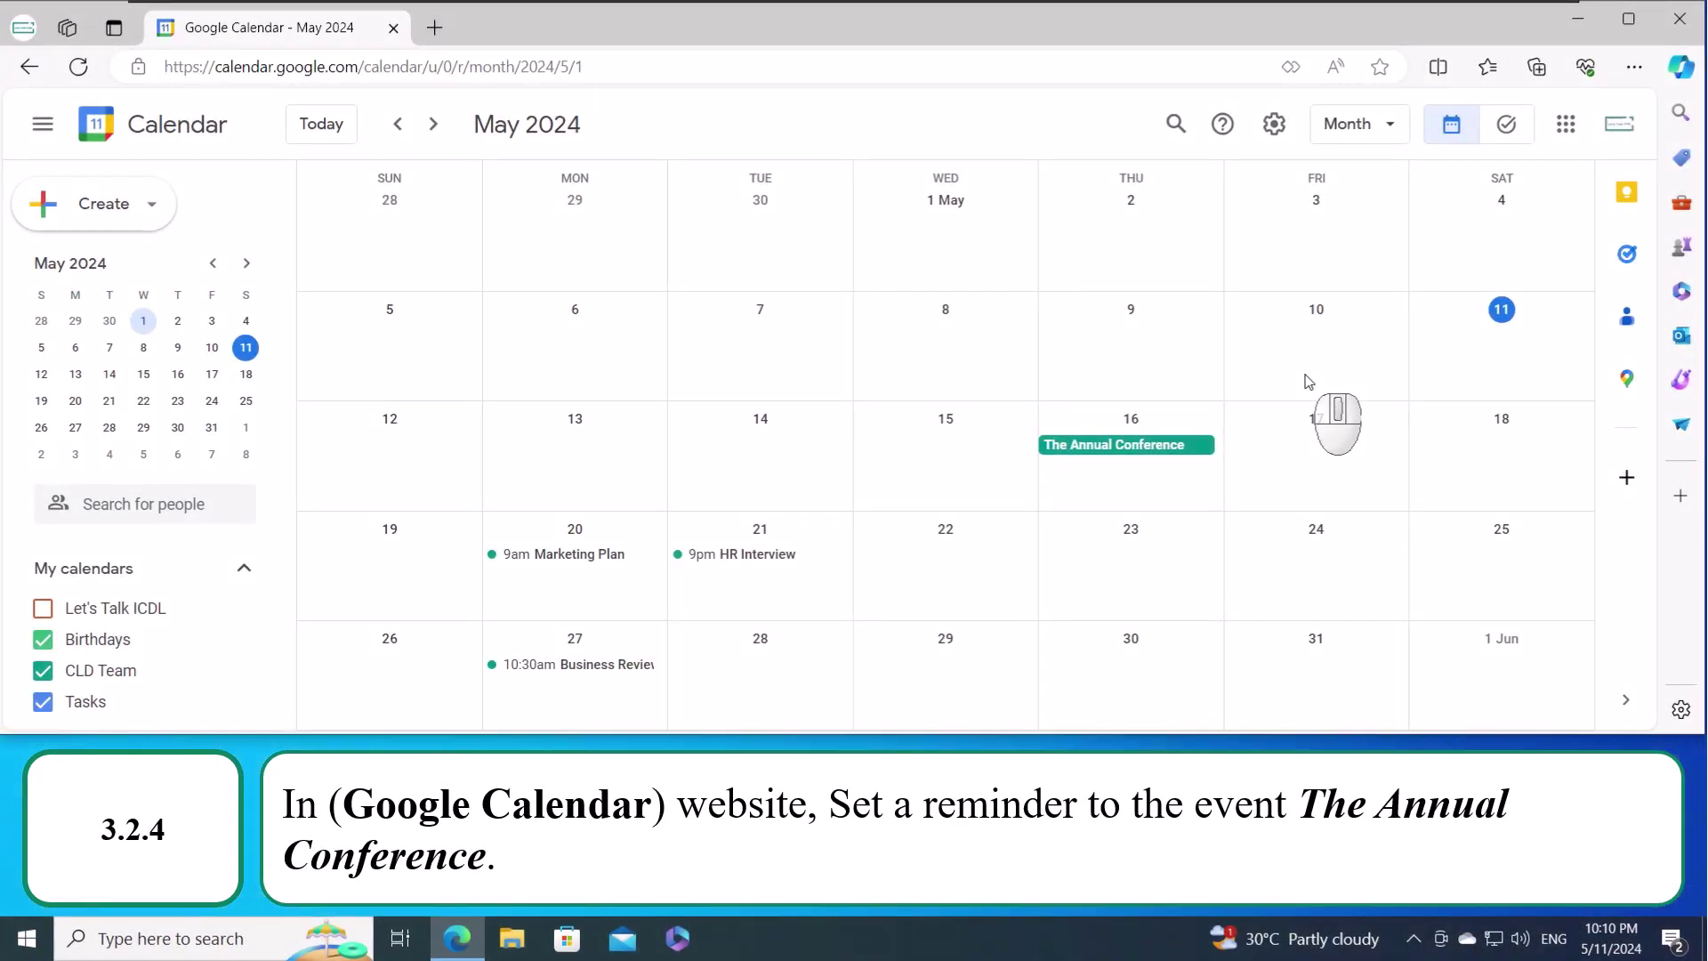
- Add a notification 1 day before at 9:00am to The Annual Conference and save
left_click(1130, 454)
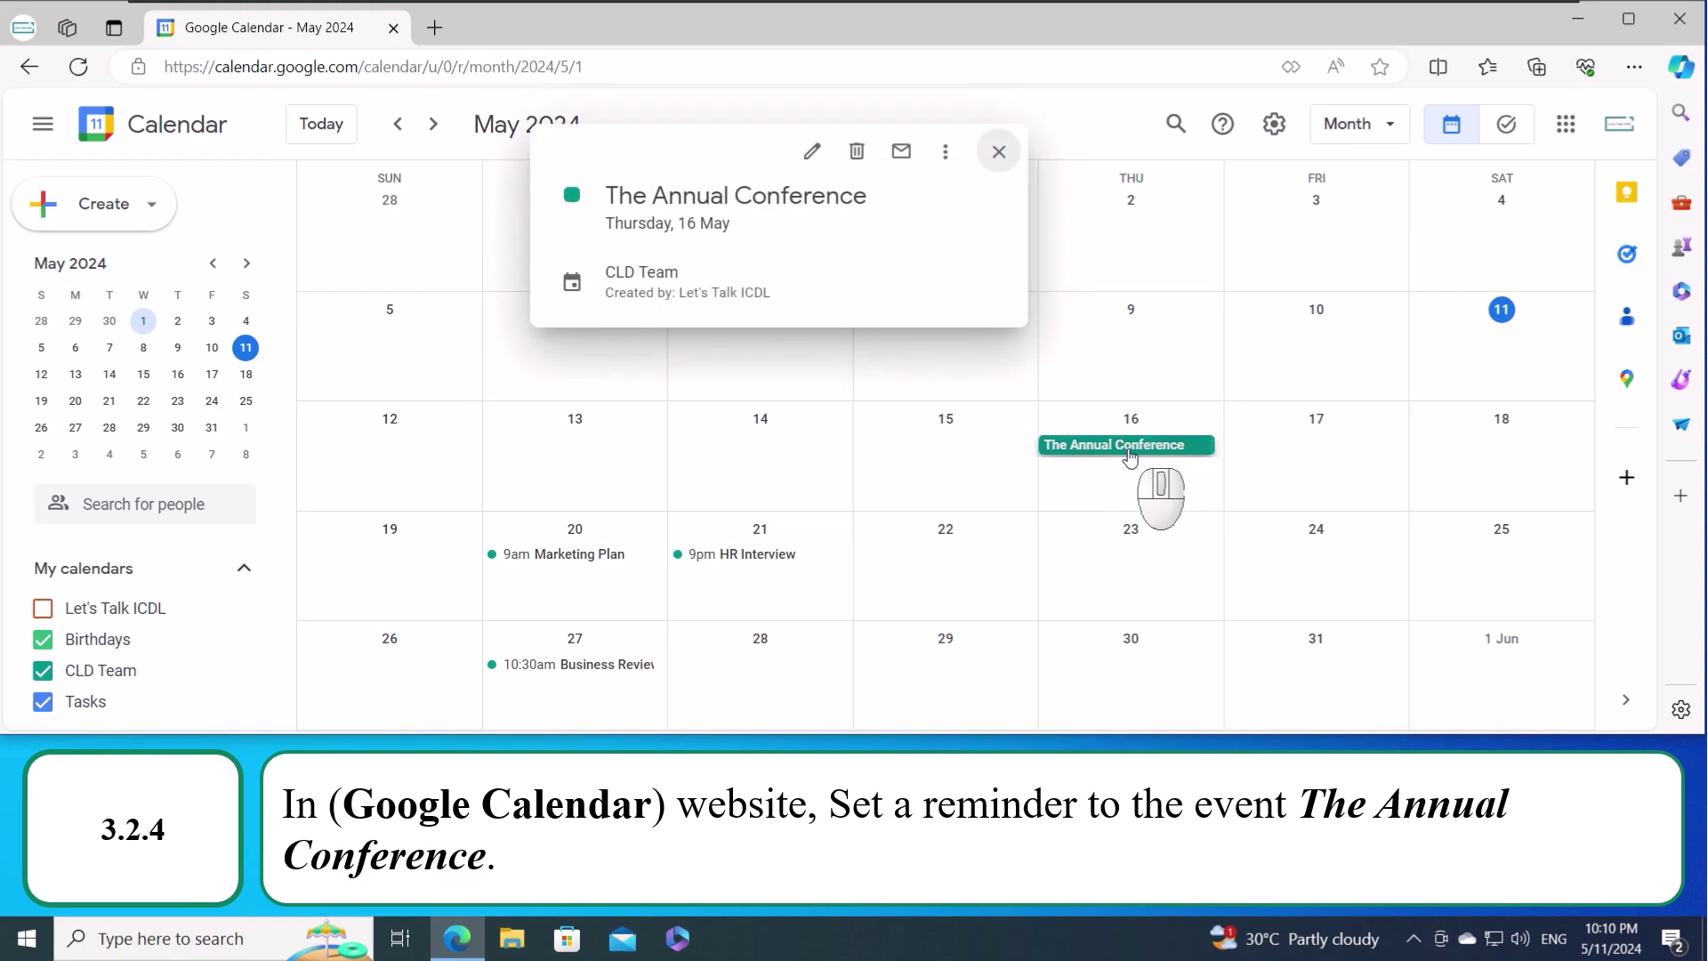
left_click(812, 156)
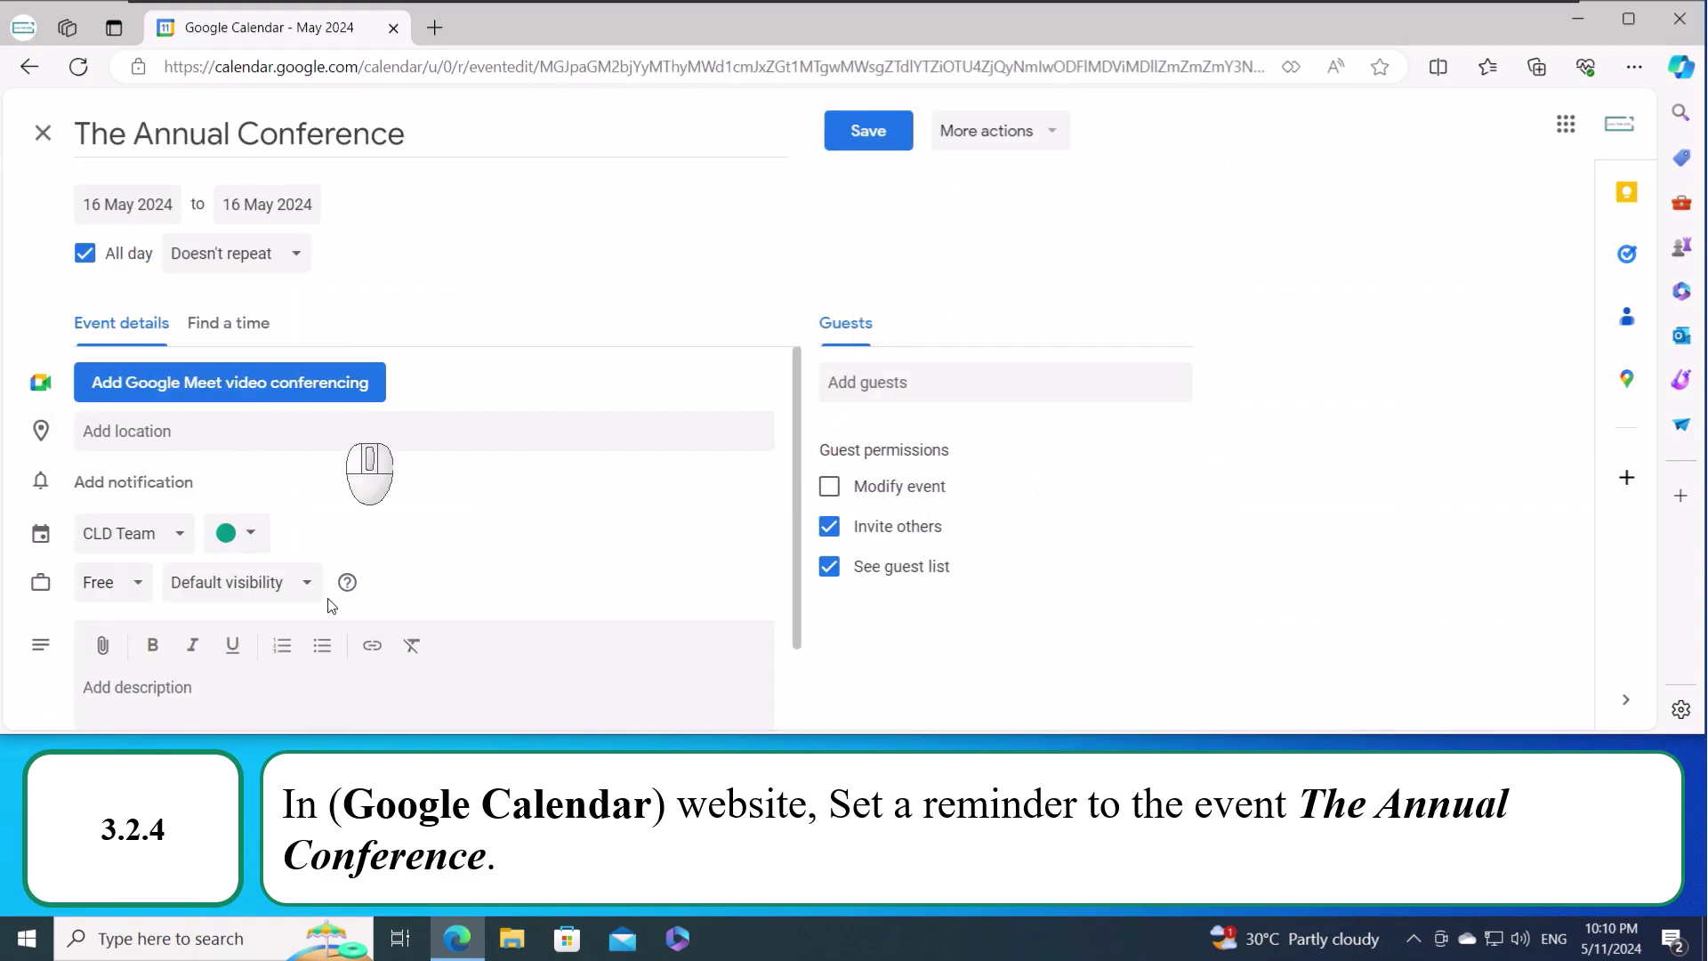
left_click(154, 488)
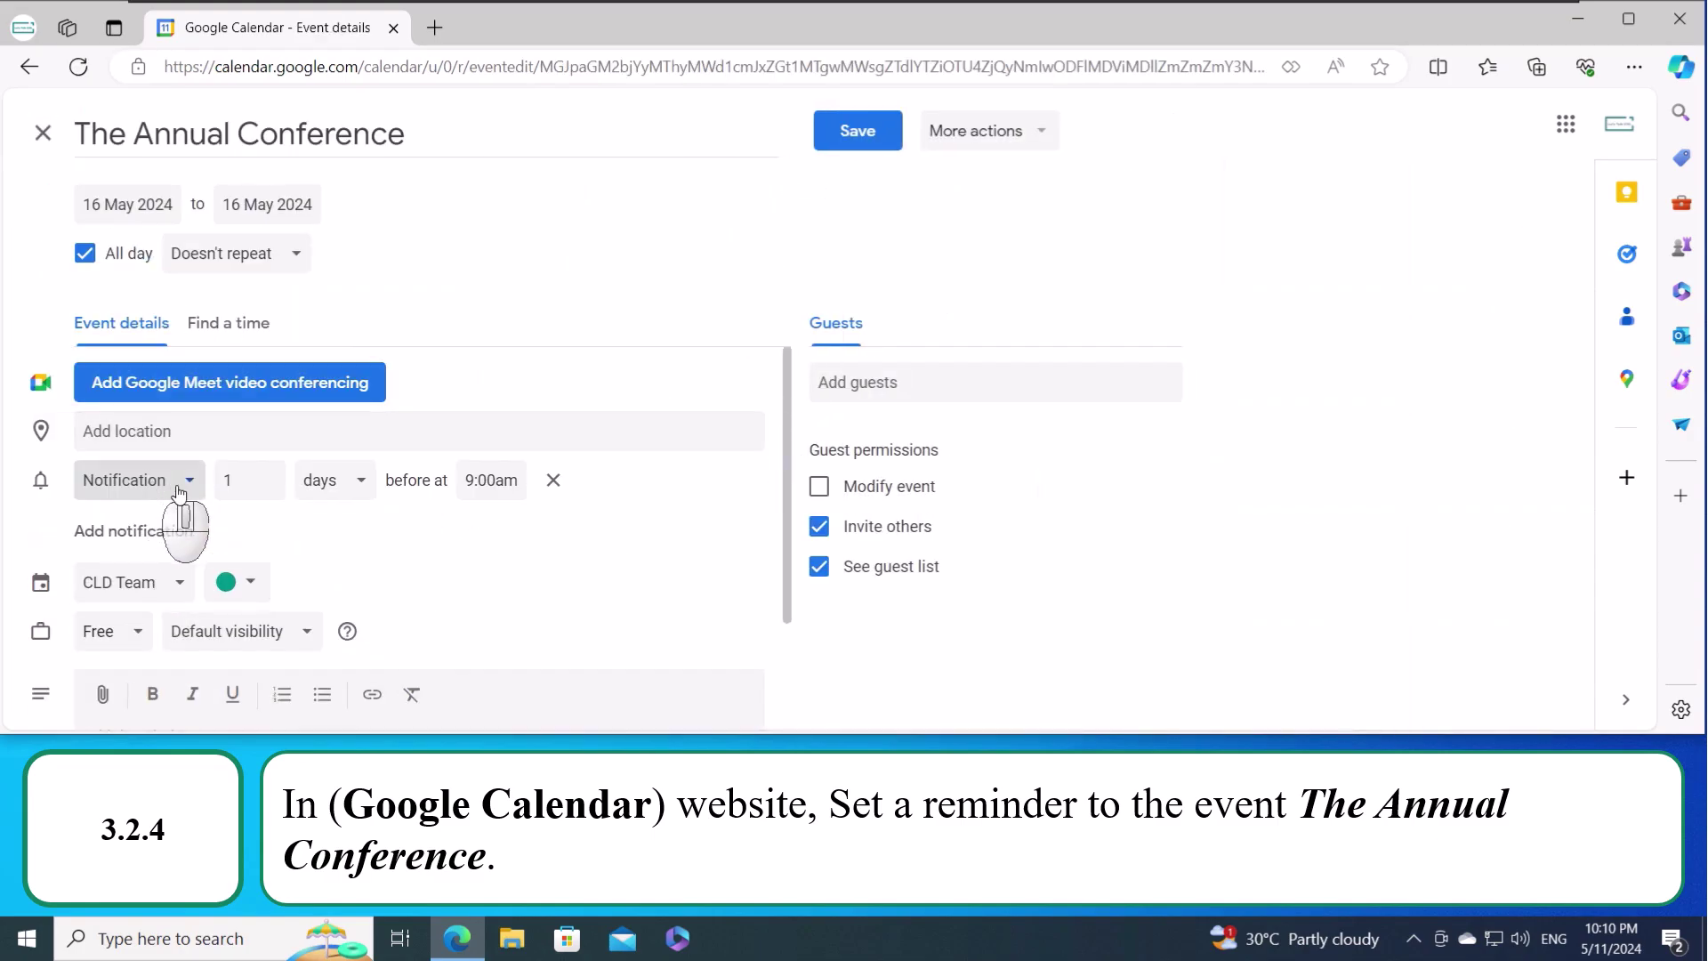
left_click(845, 142)
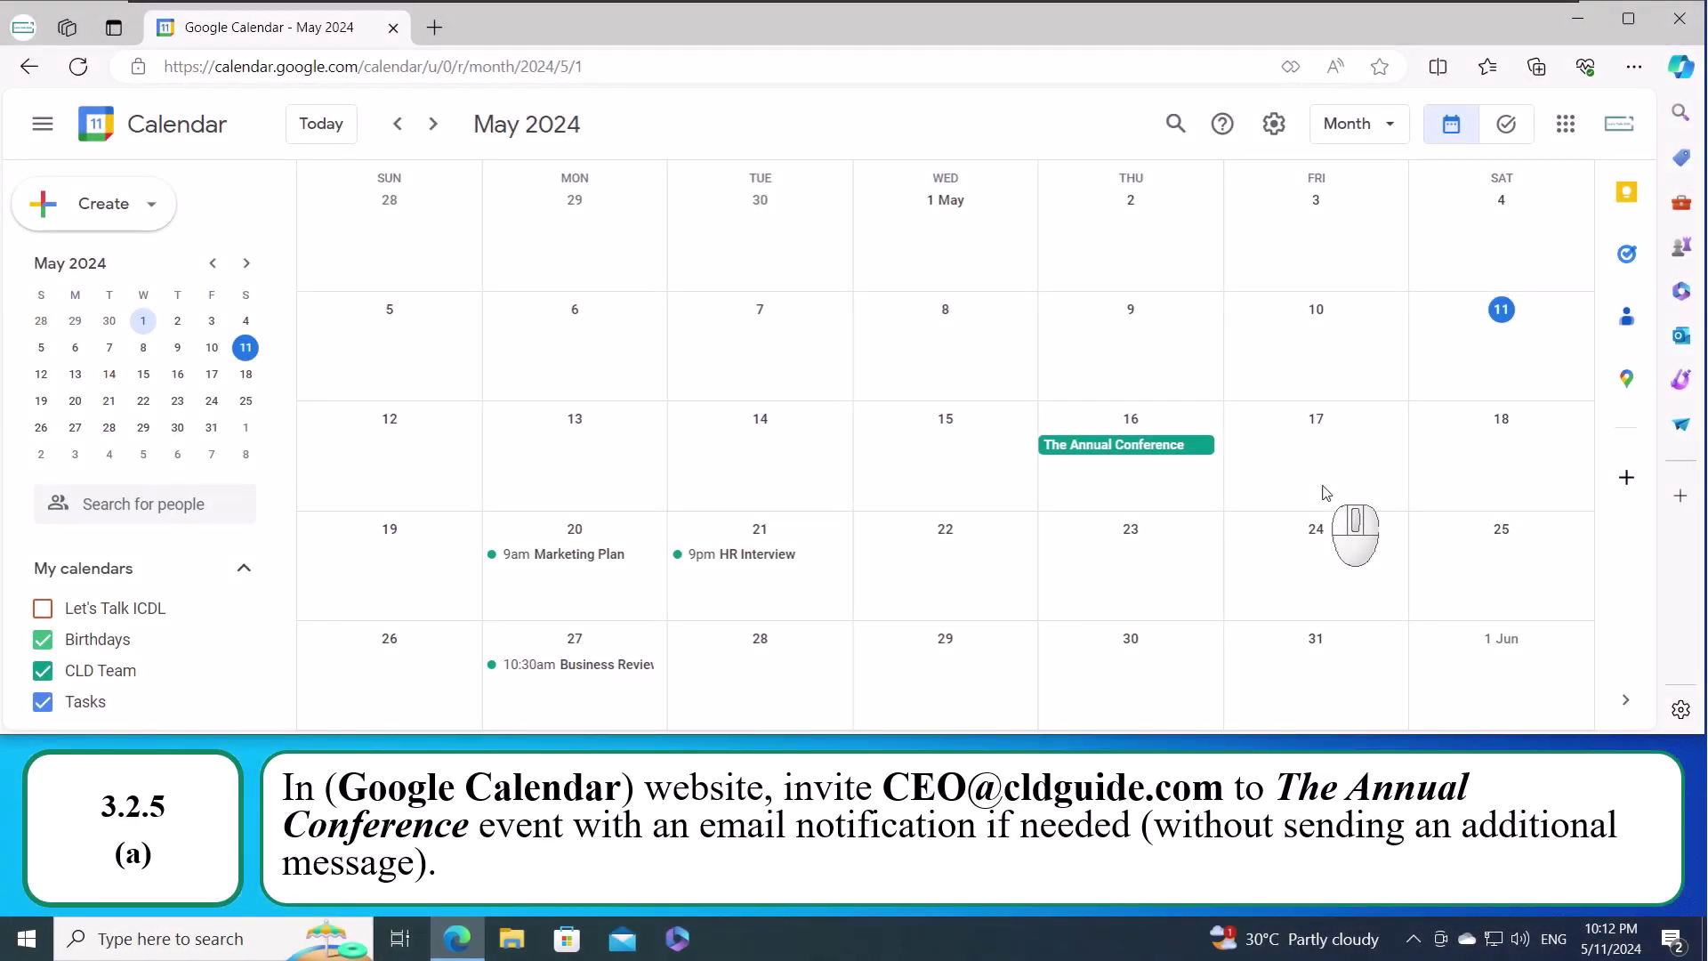
- Add the CEO's e-mail address as a guest to The Annual Conference, save, and send the invitation
left_click(1125, 450)
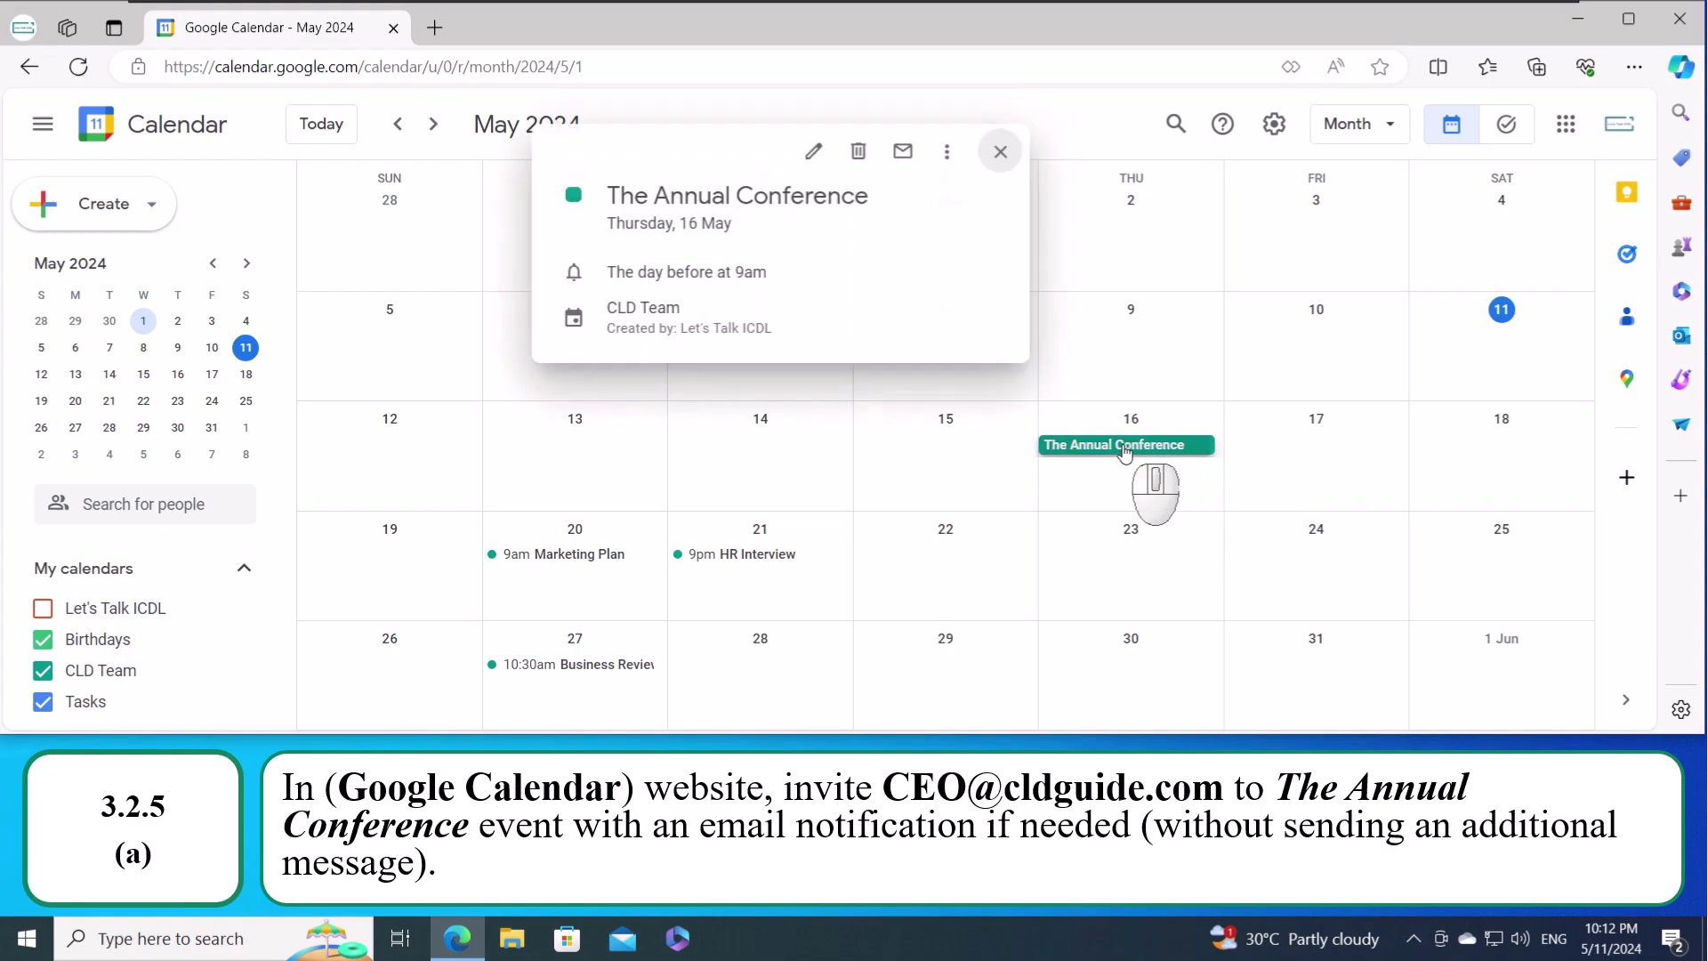
left_click(811, 157)
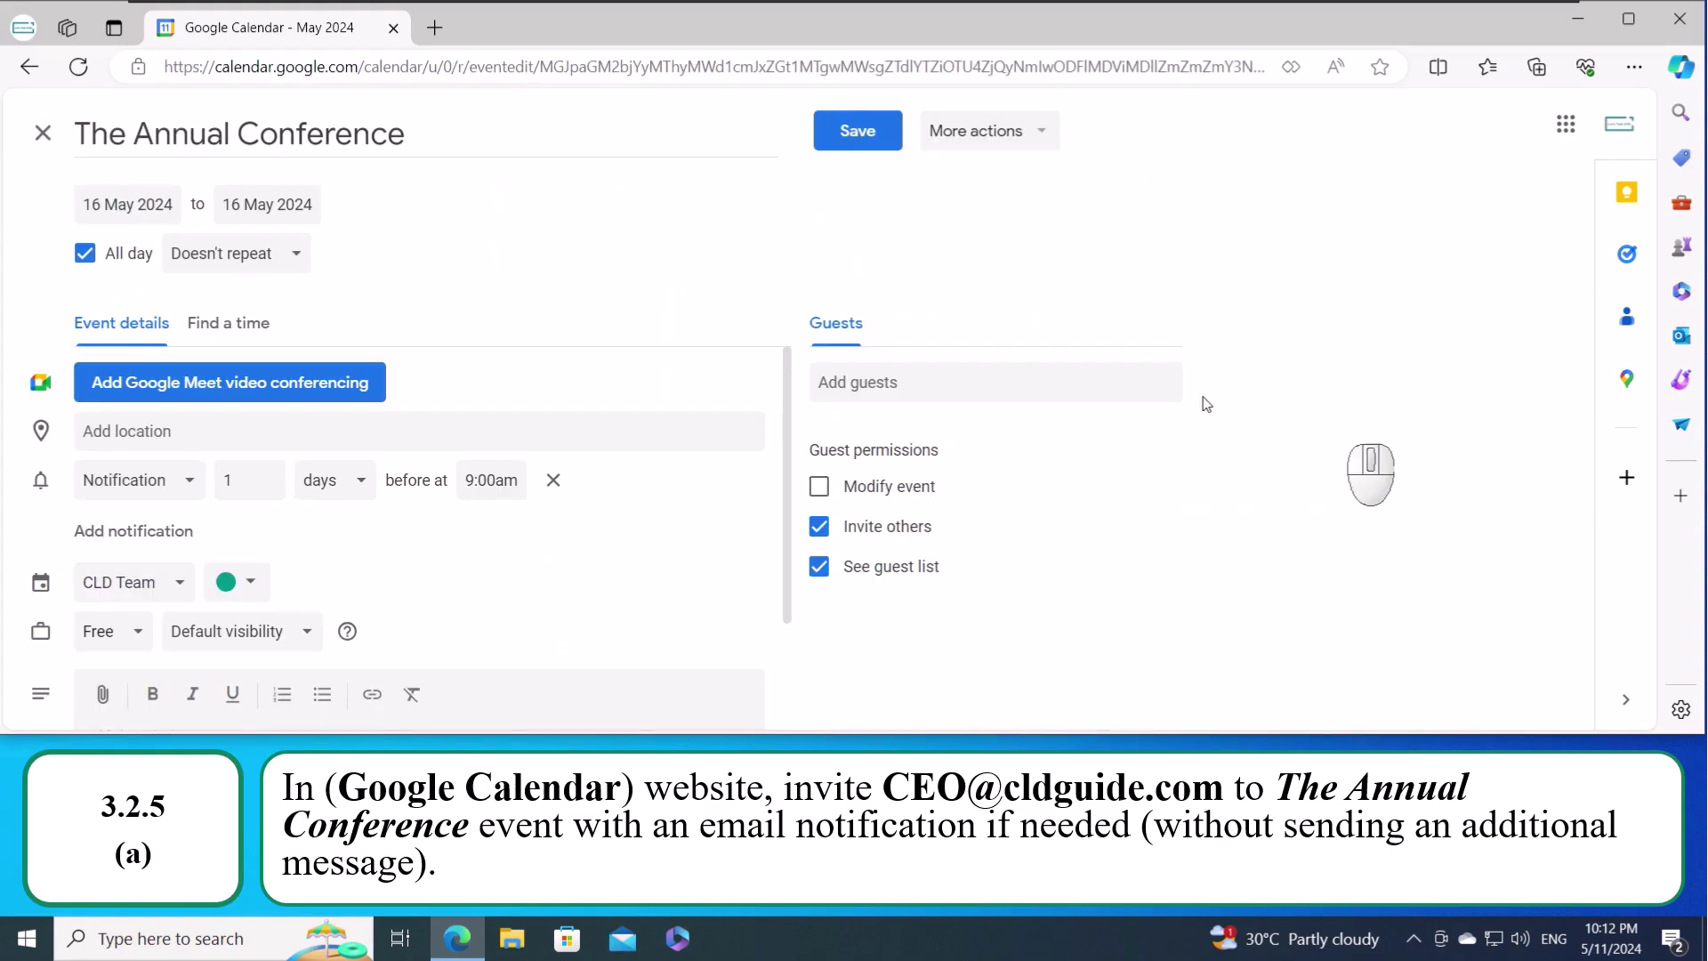
left_click(1040, 380)
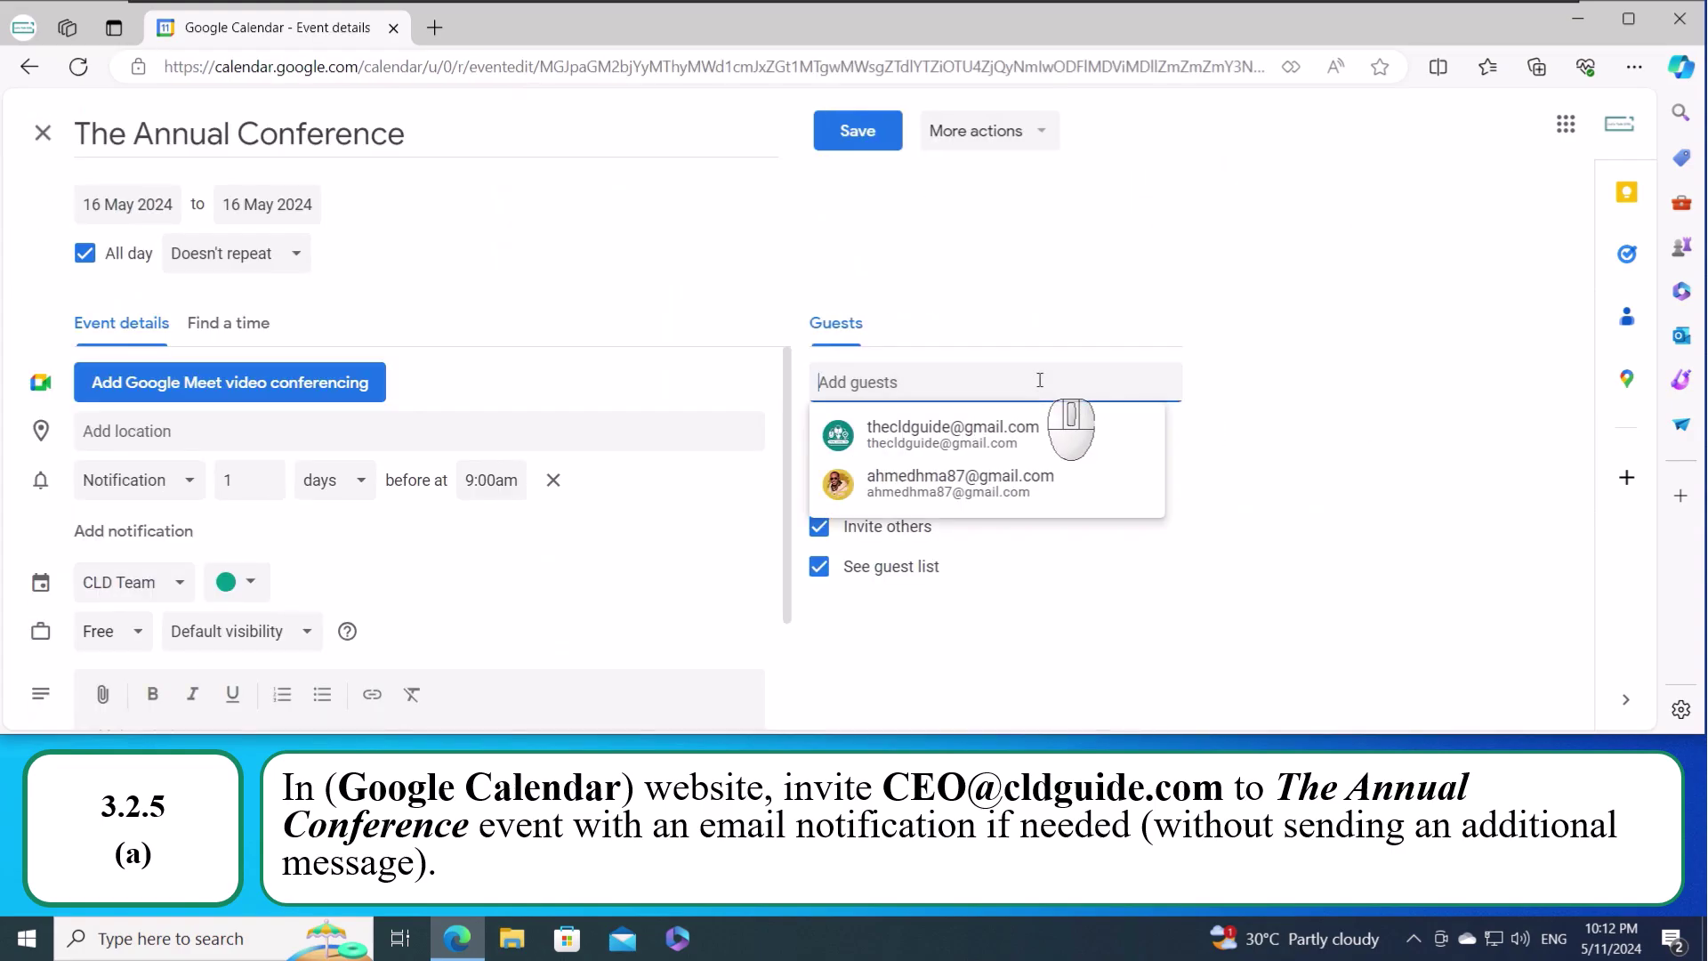
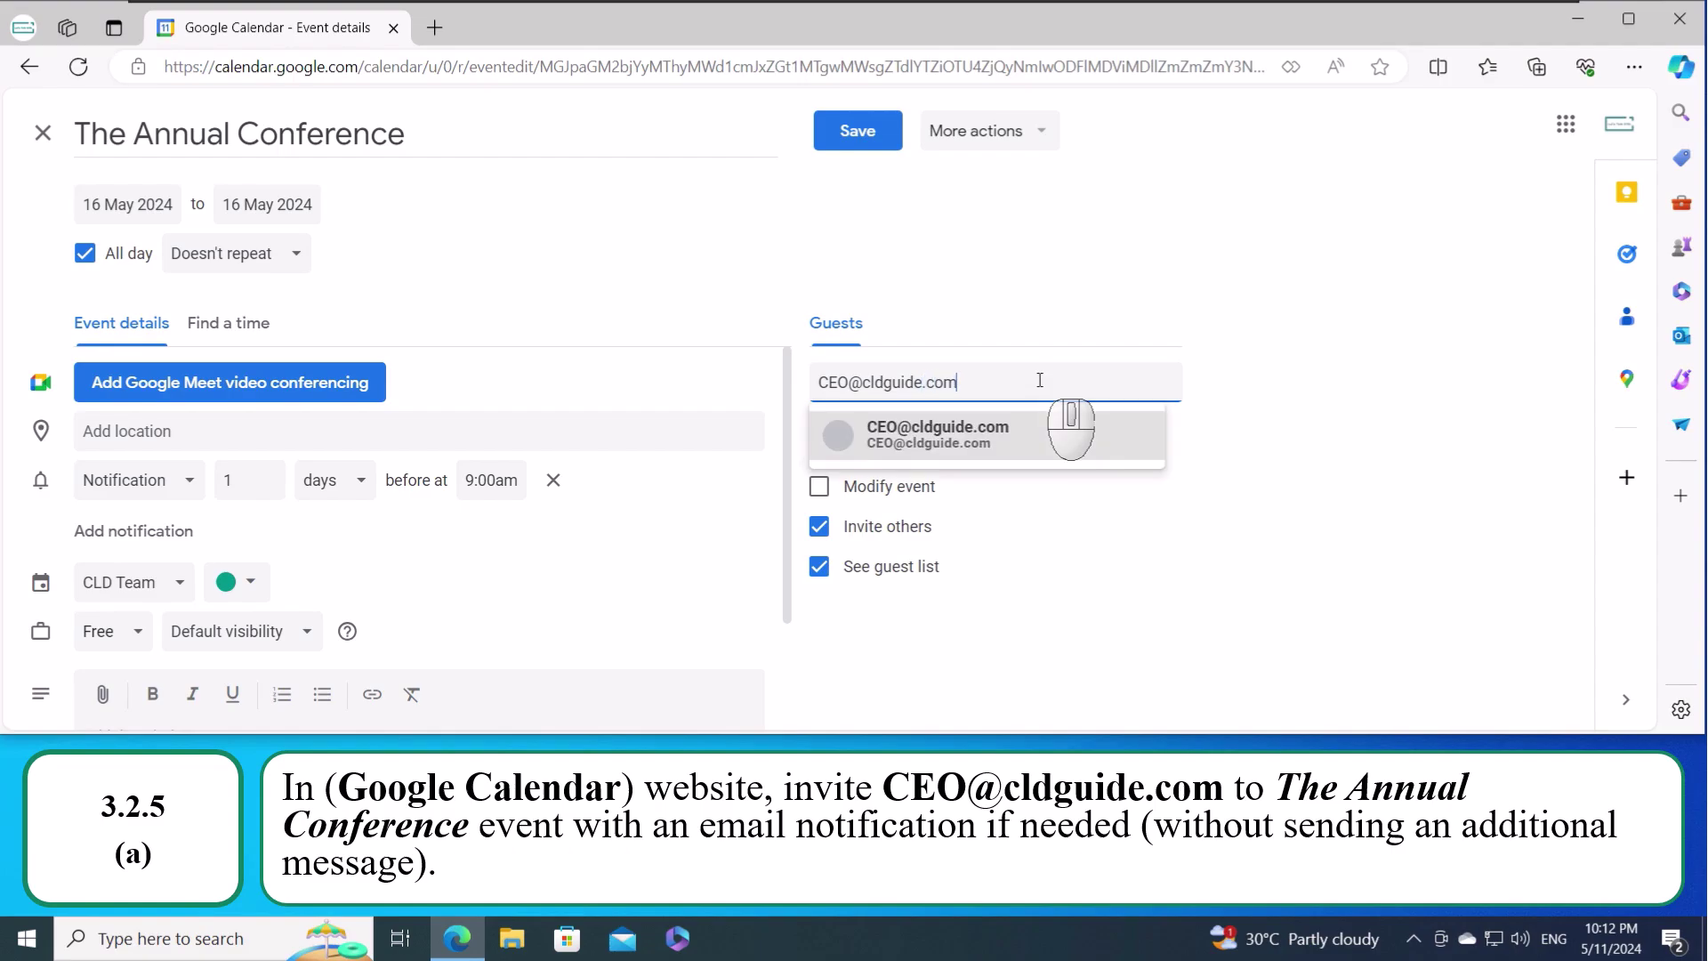
key("Return")
left_click(867, 140)
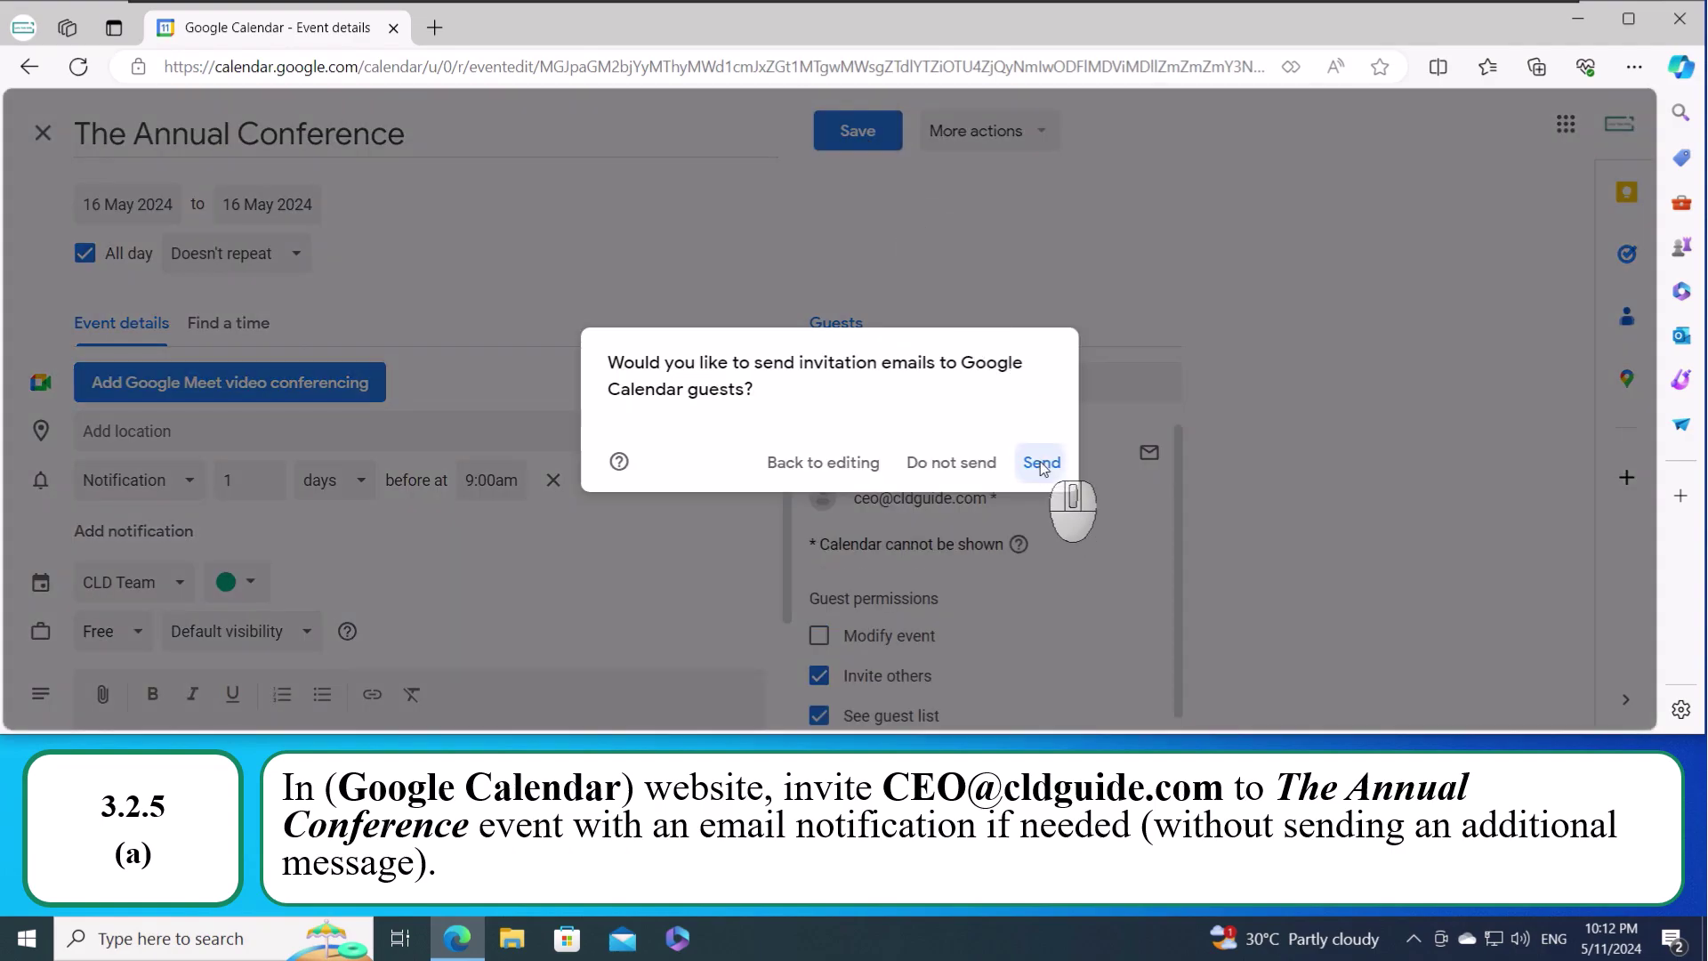
left_click(1041, 463)
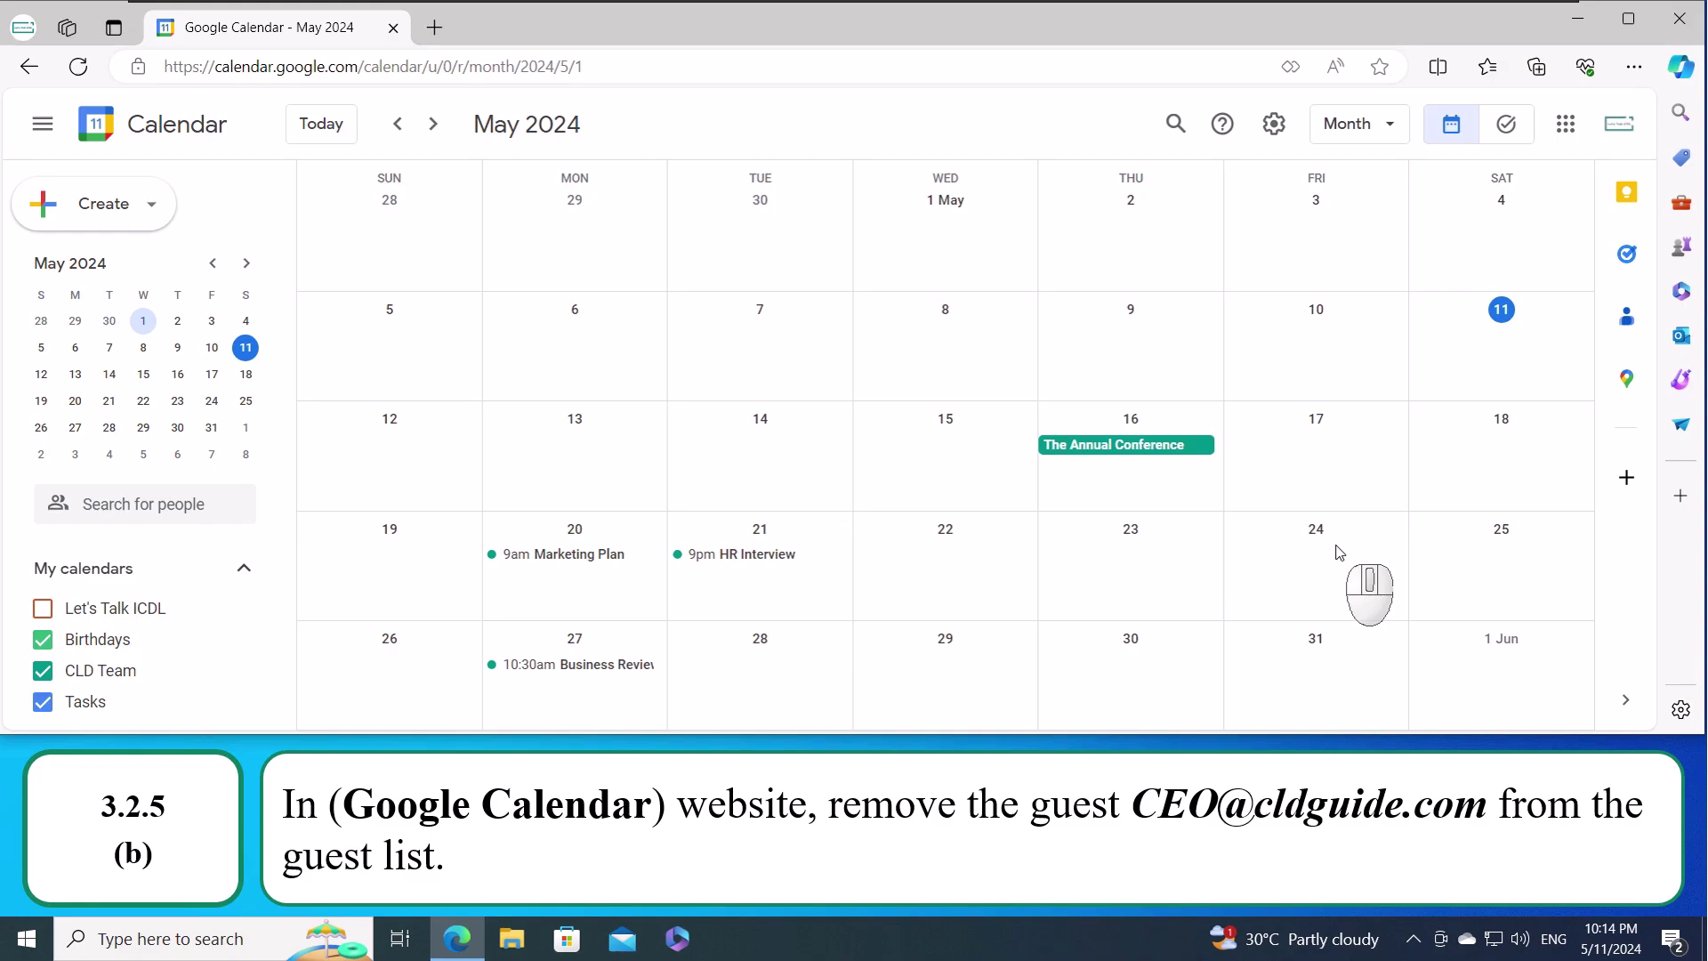
- Remove the CEO from The Annual Conference guests, save, and send the cancellation email
left_click(1111, 447)
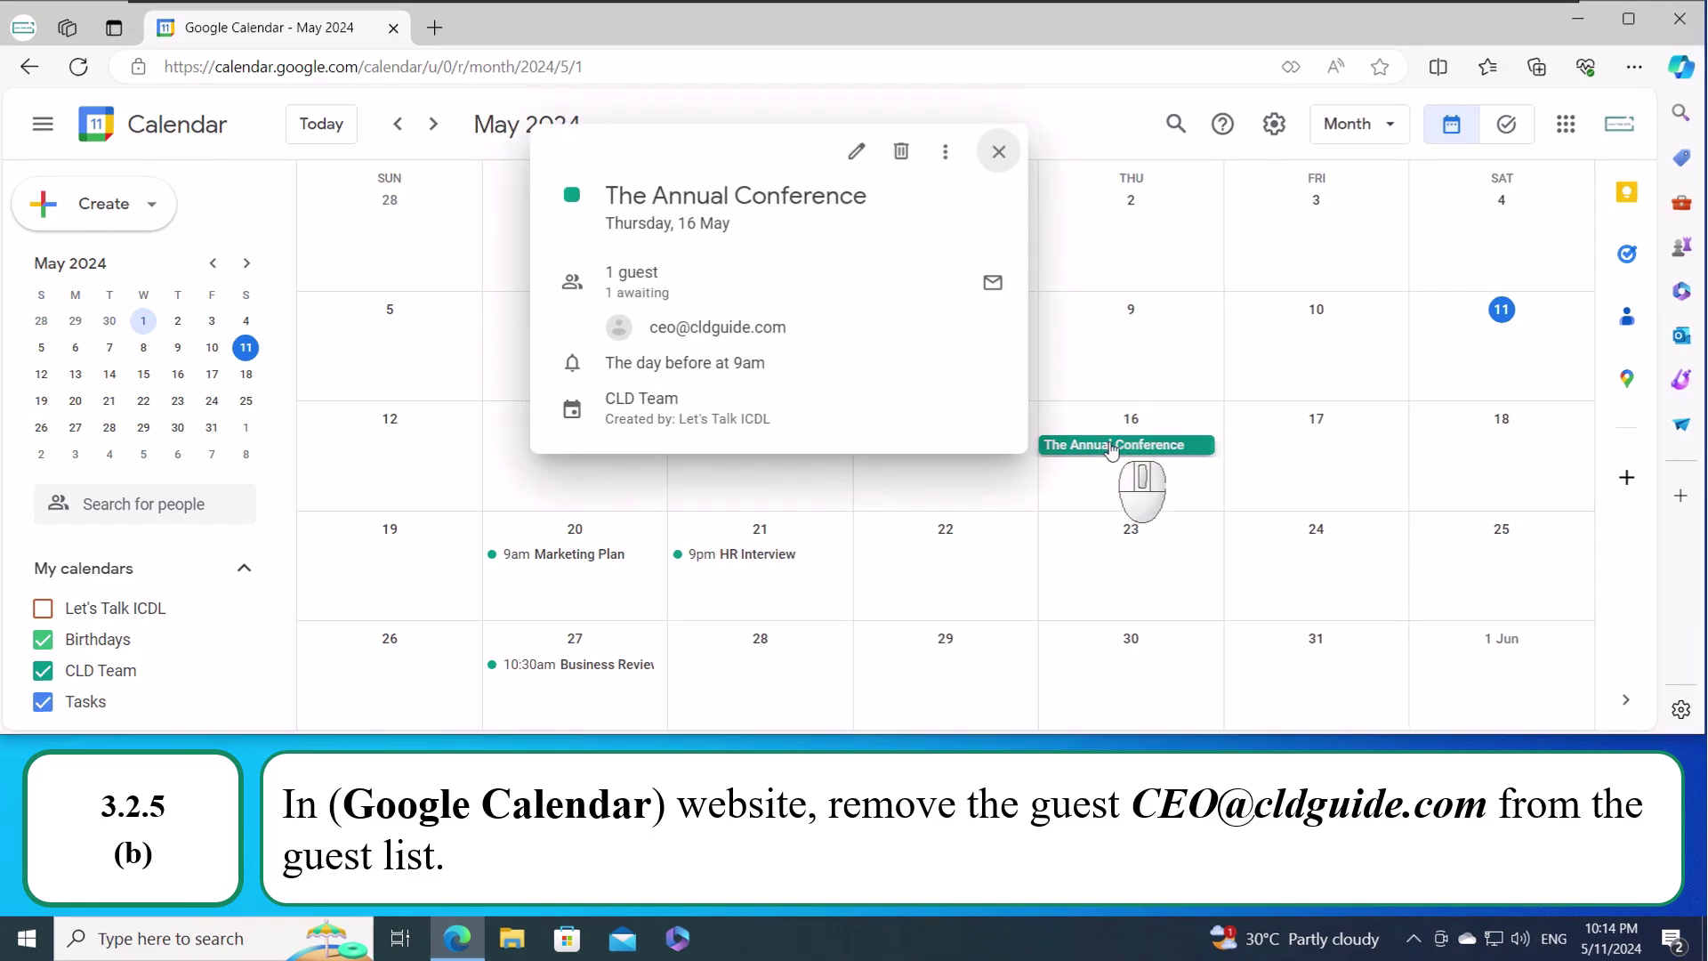
left_click(856, 155)
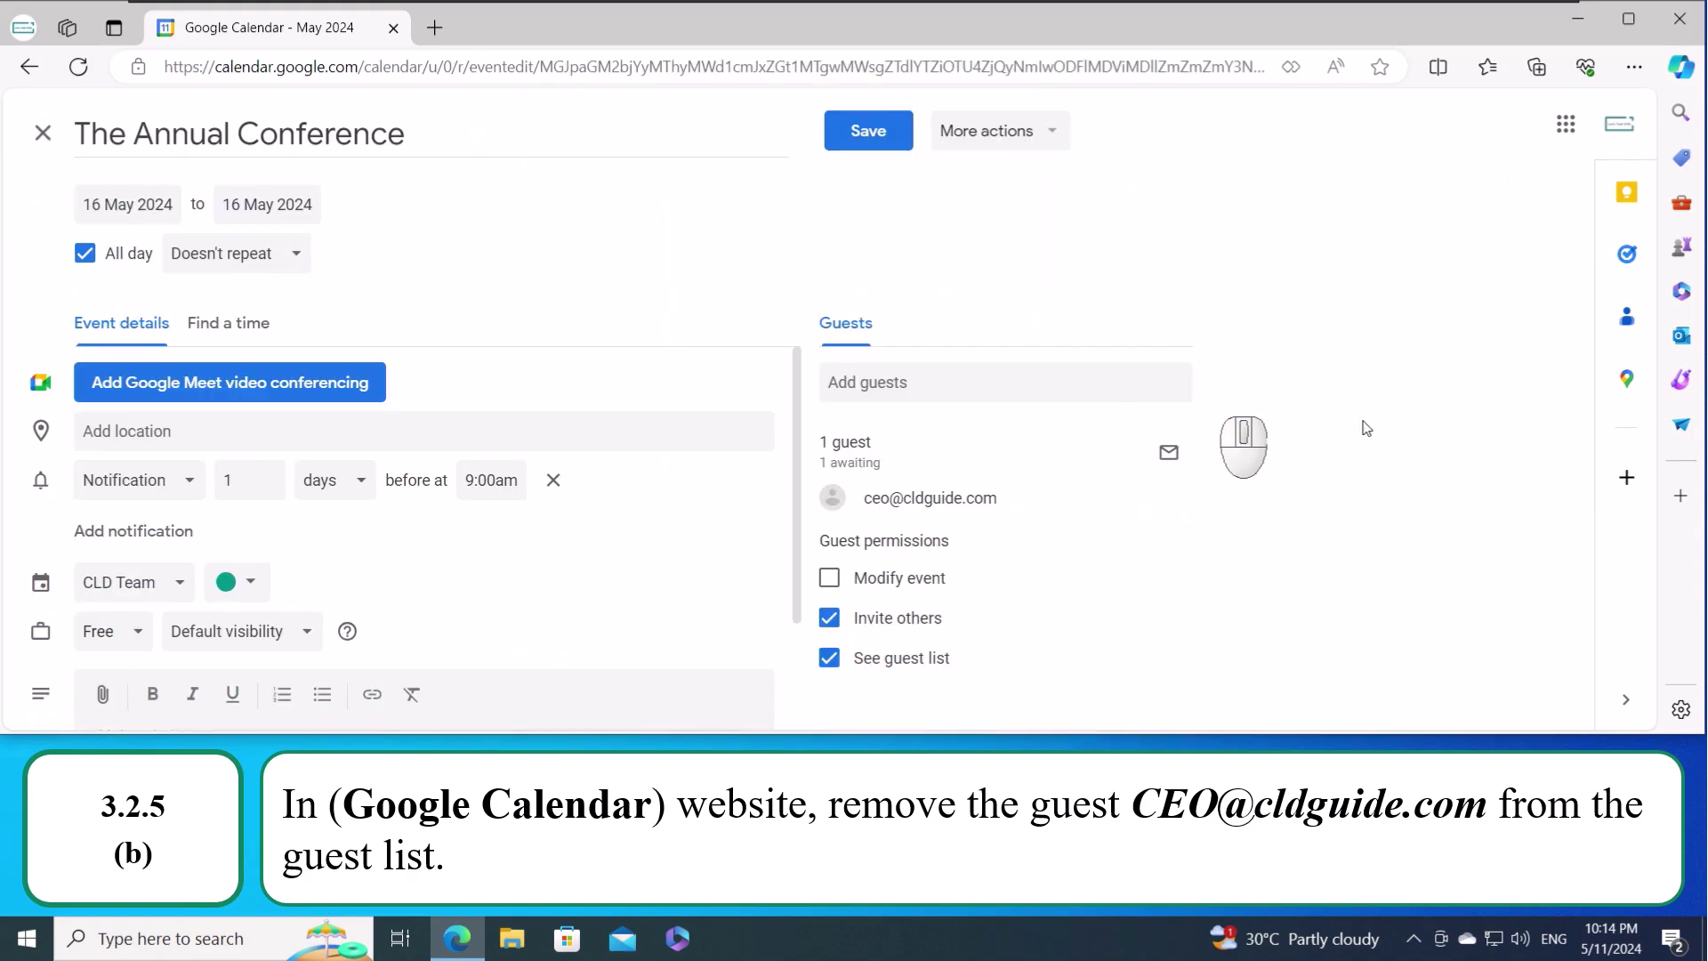
mouse_move(1100, 507)
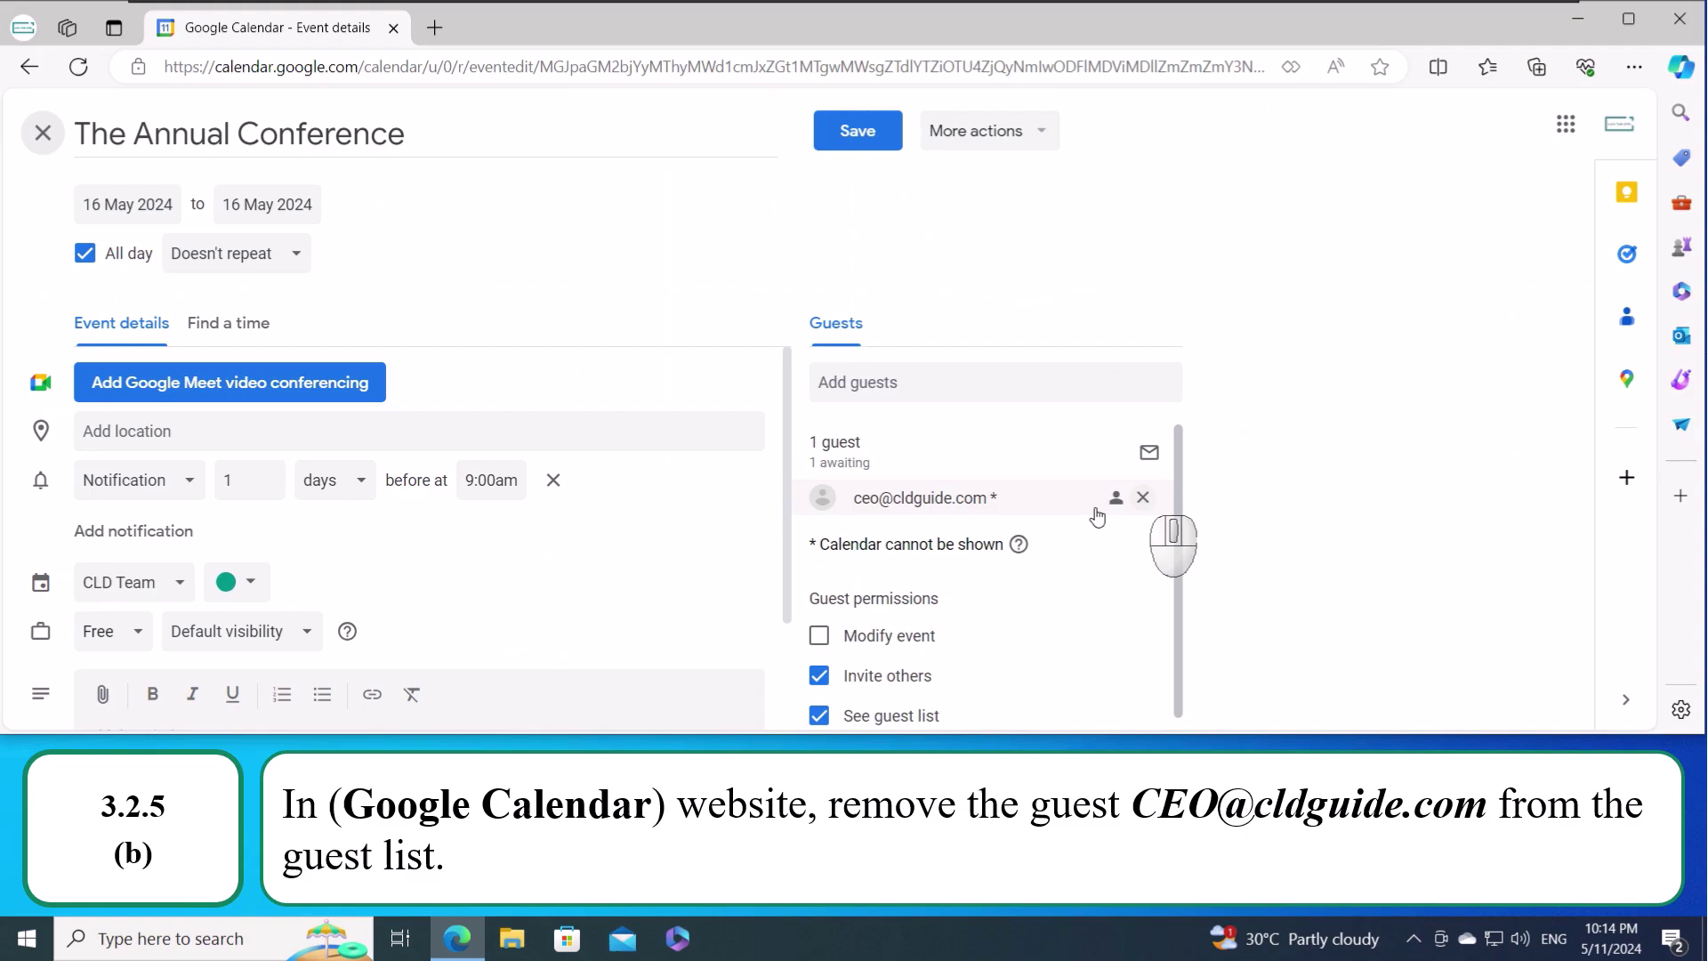
left_click(1142, 499)
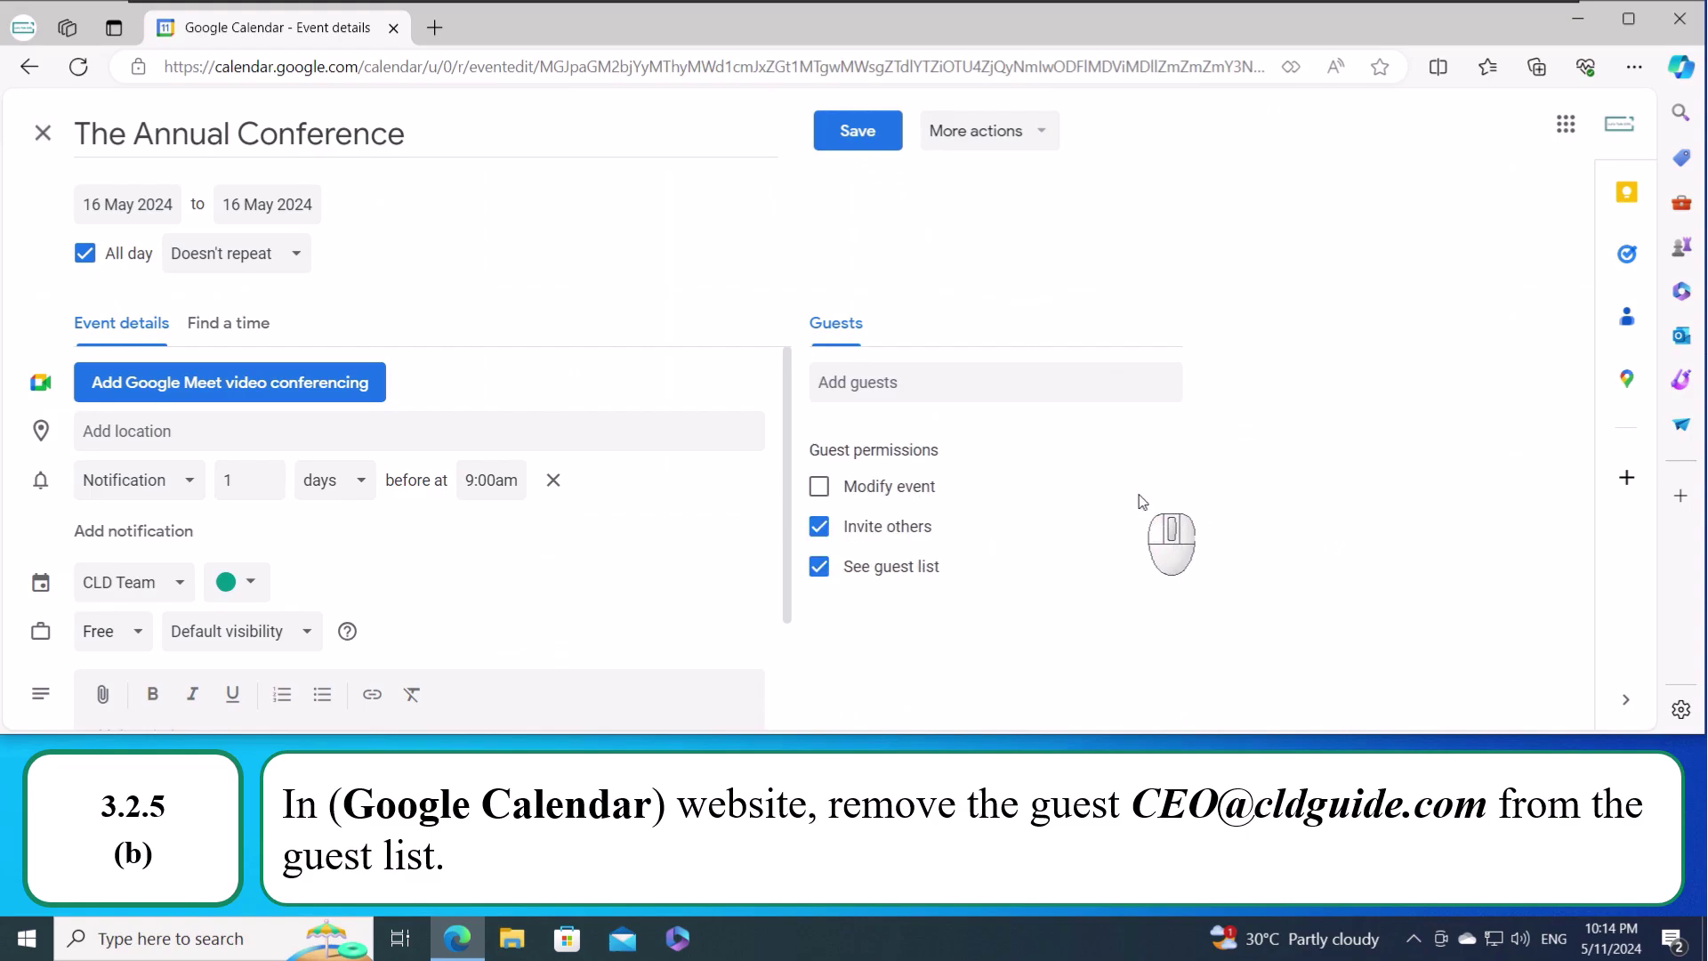
left_click(861, 133)
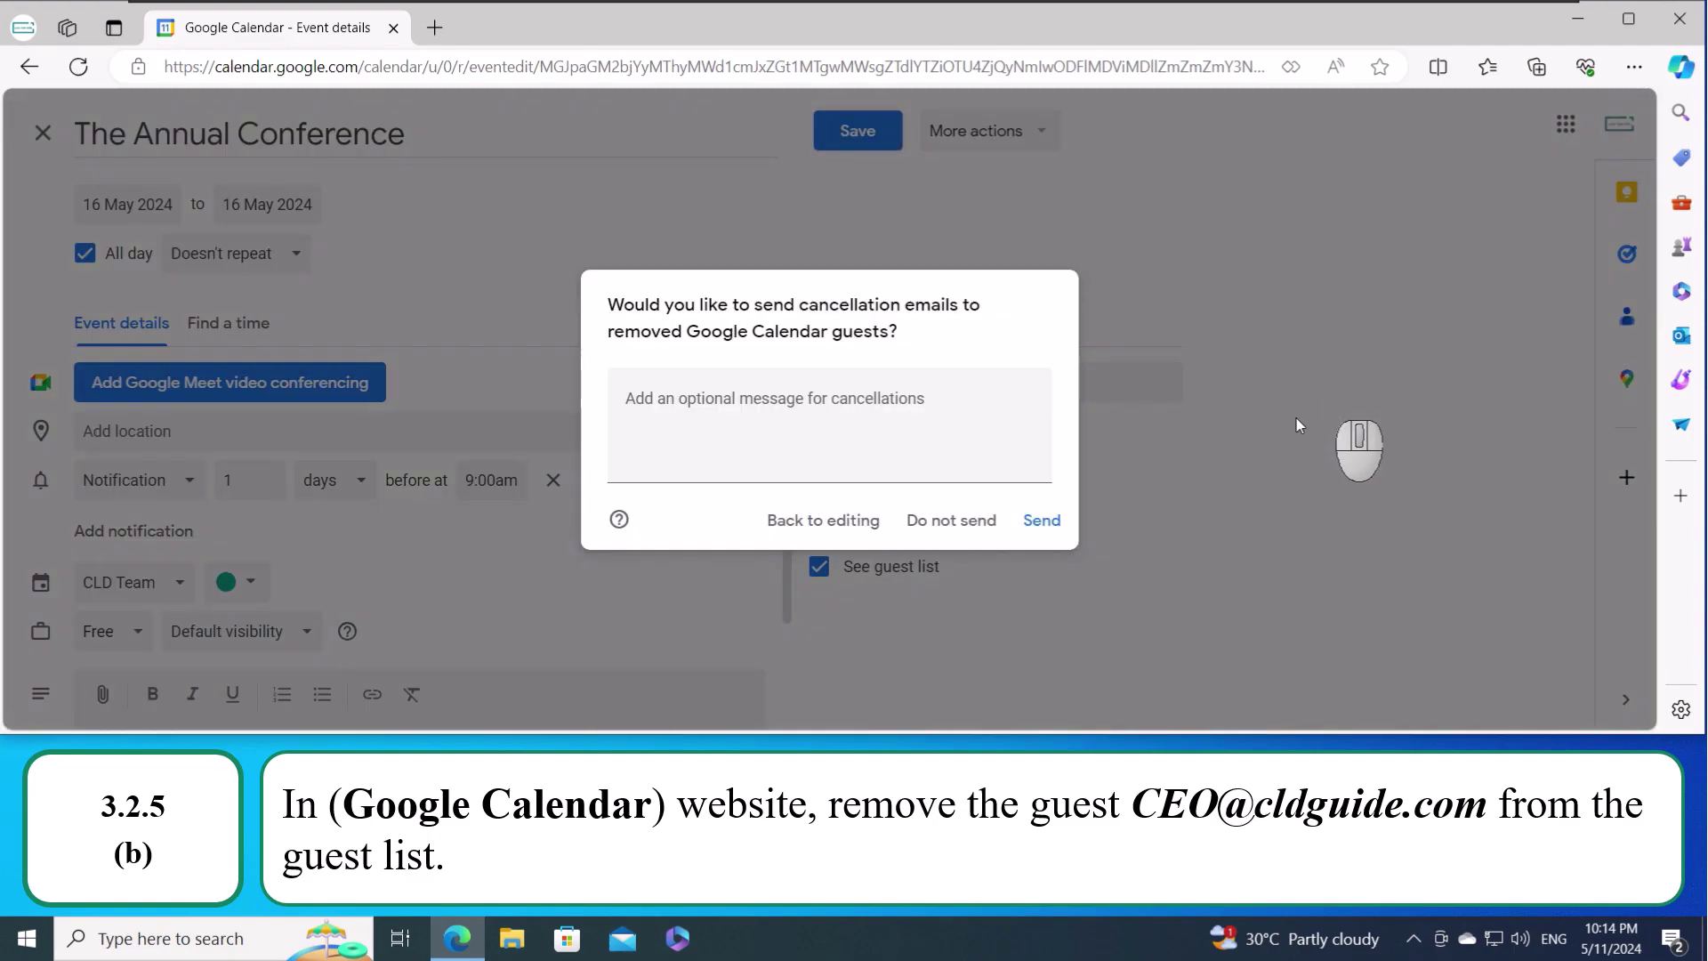
left_click(1050, 524)
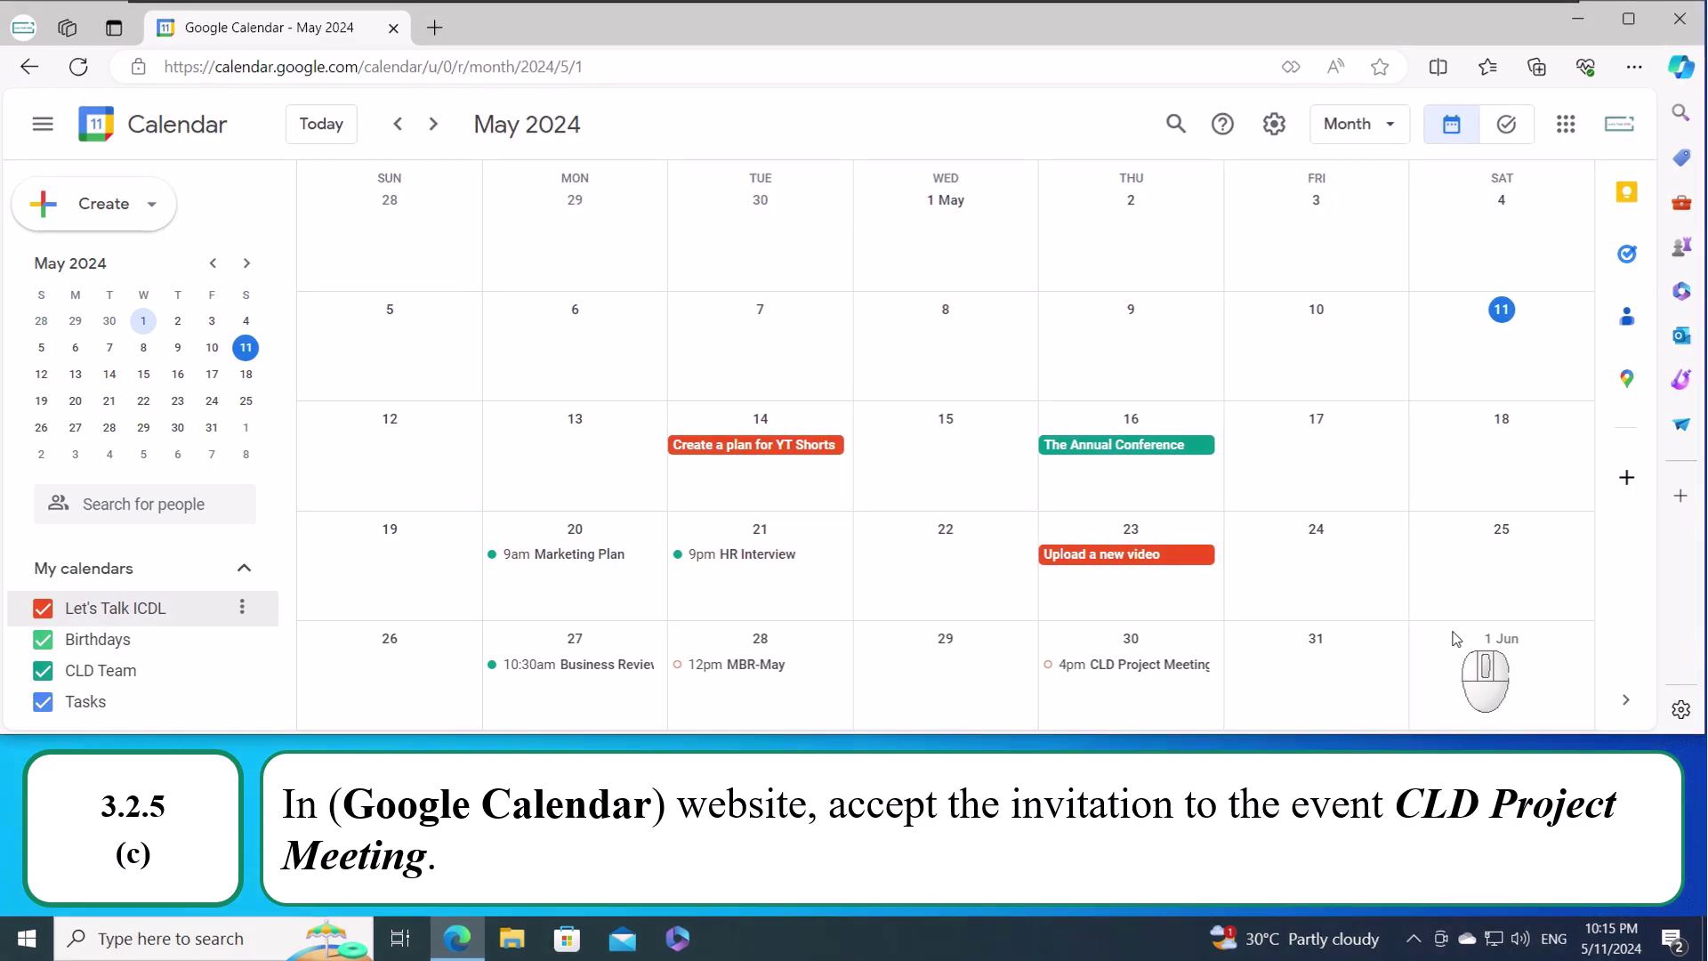
- Answer Yes to the CLD Project Meeting invitation and No to MBR-May on 28 May
left_click(1133, 668)
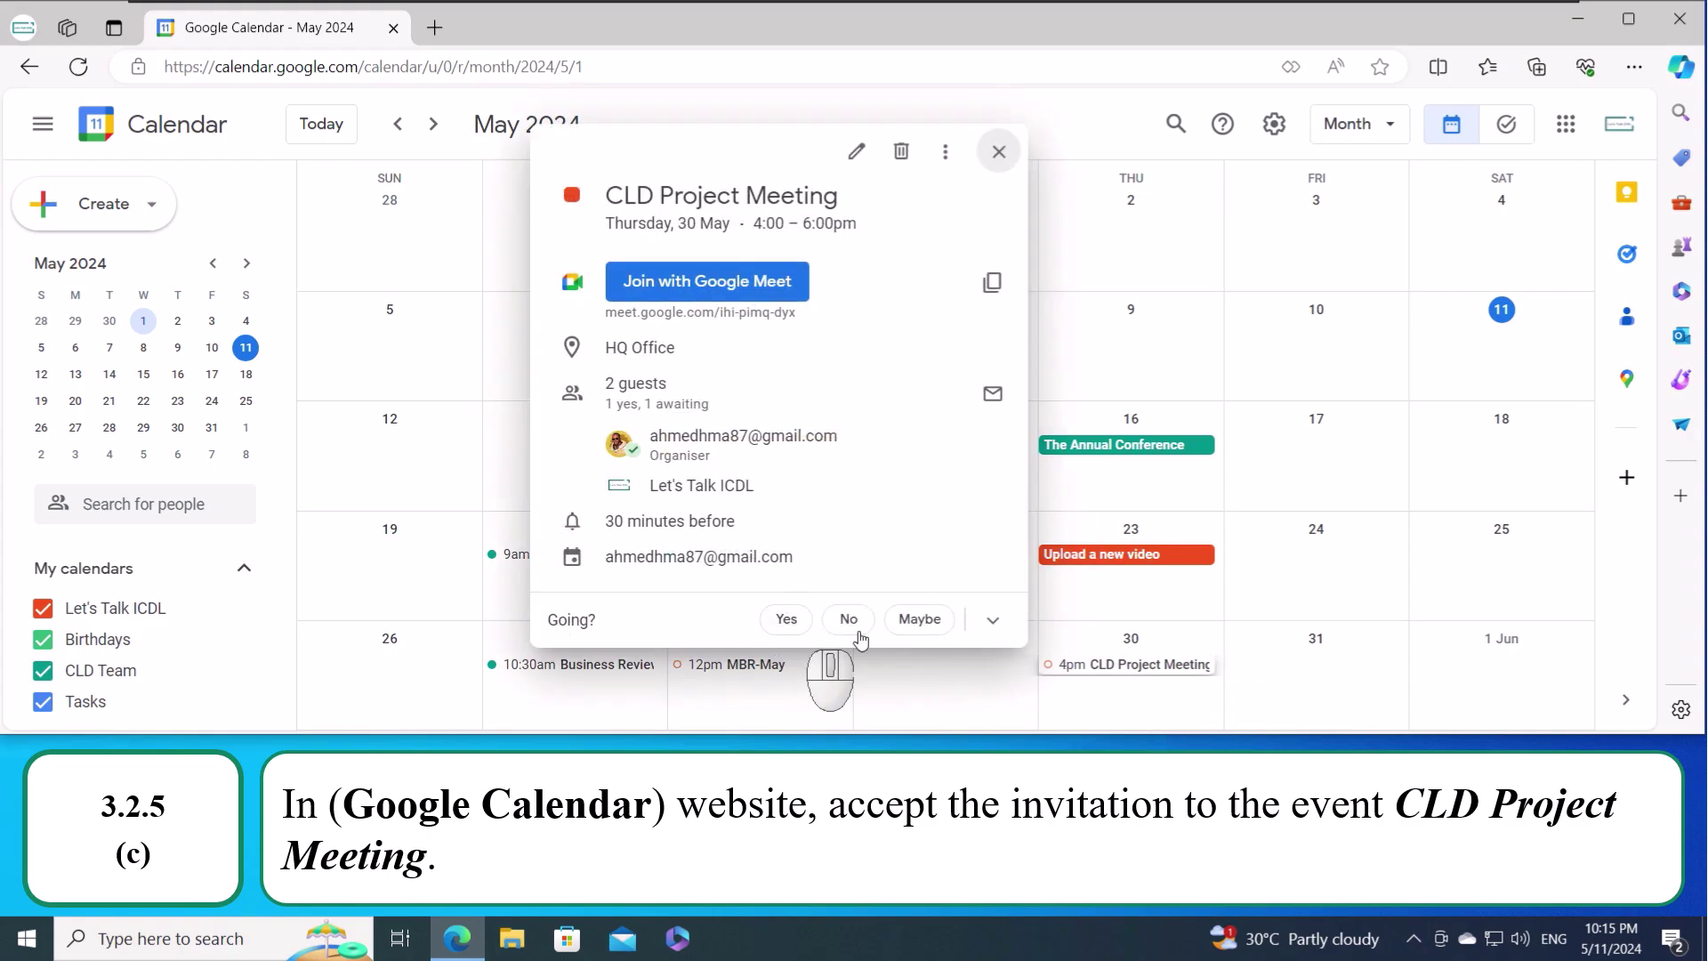
left_click(786, 620)
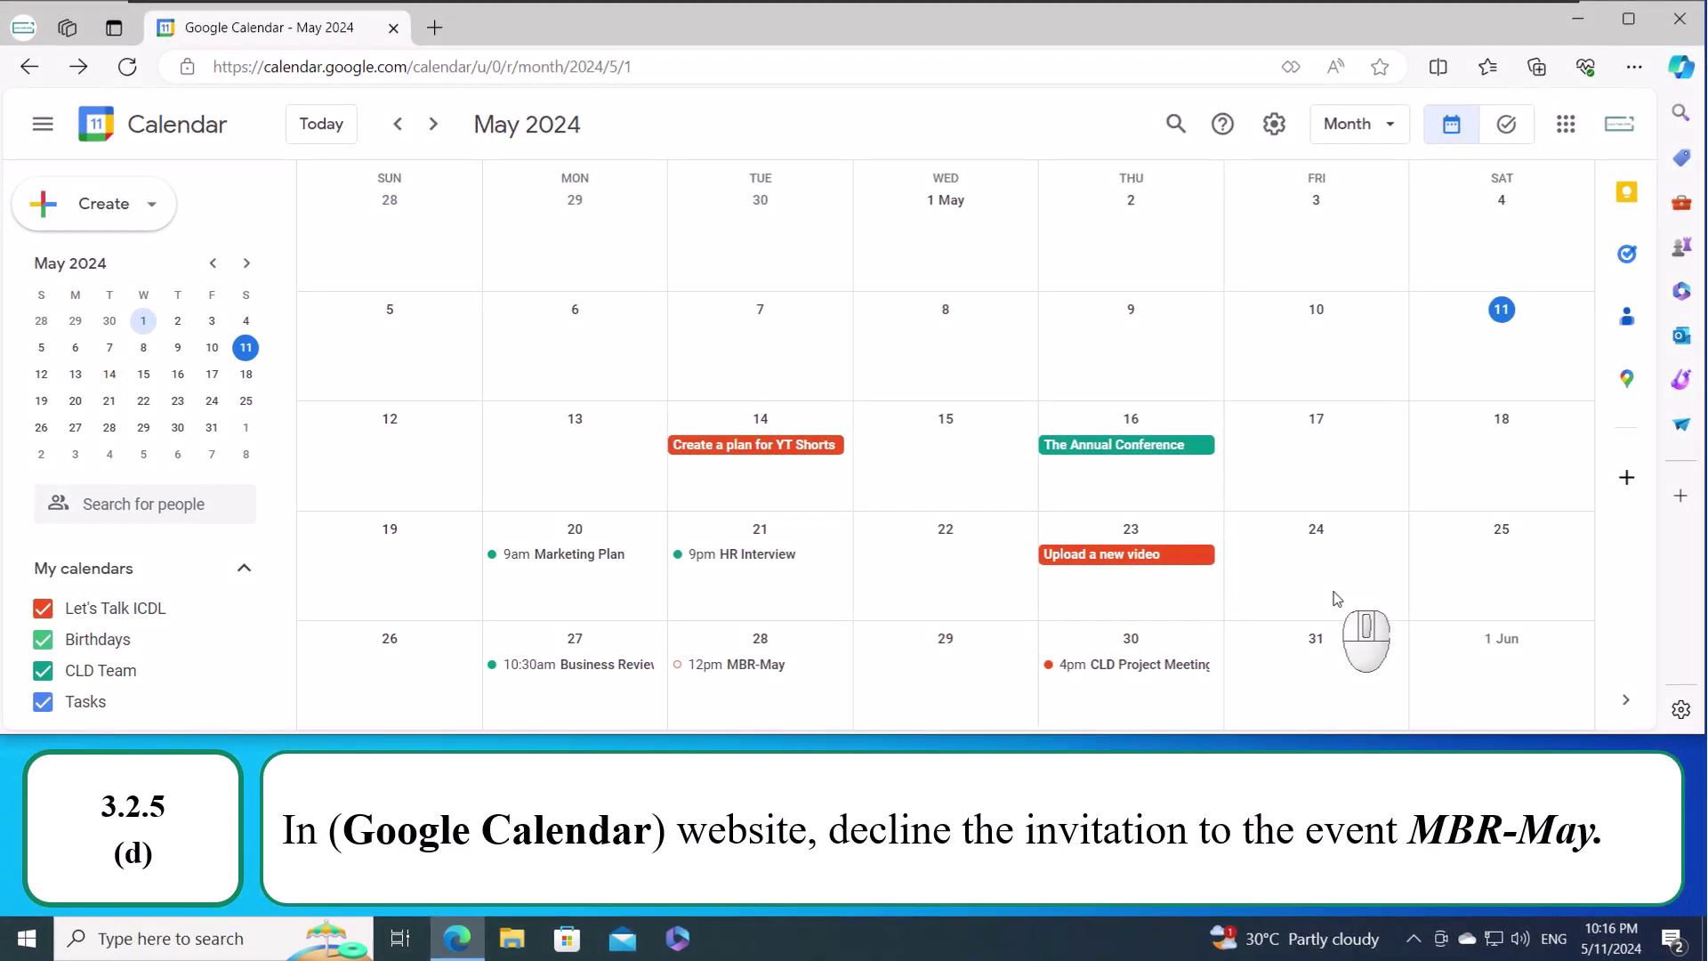
left_click(738, 667)
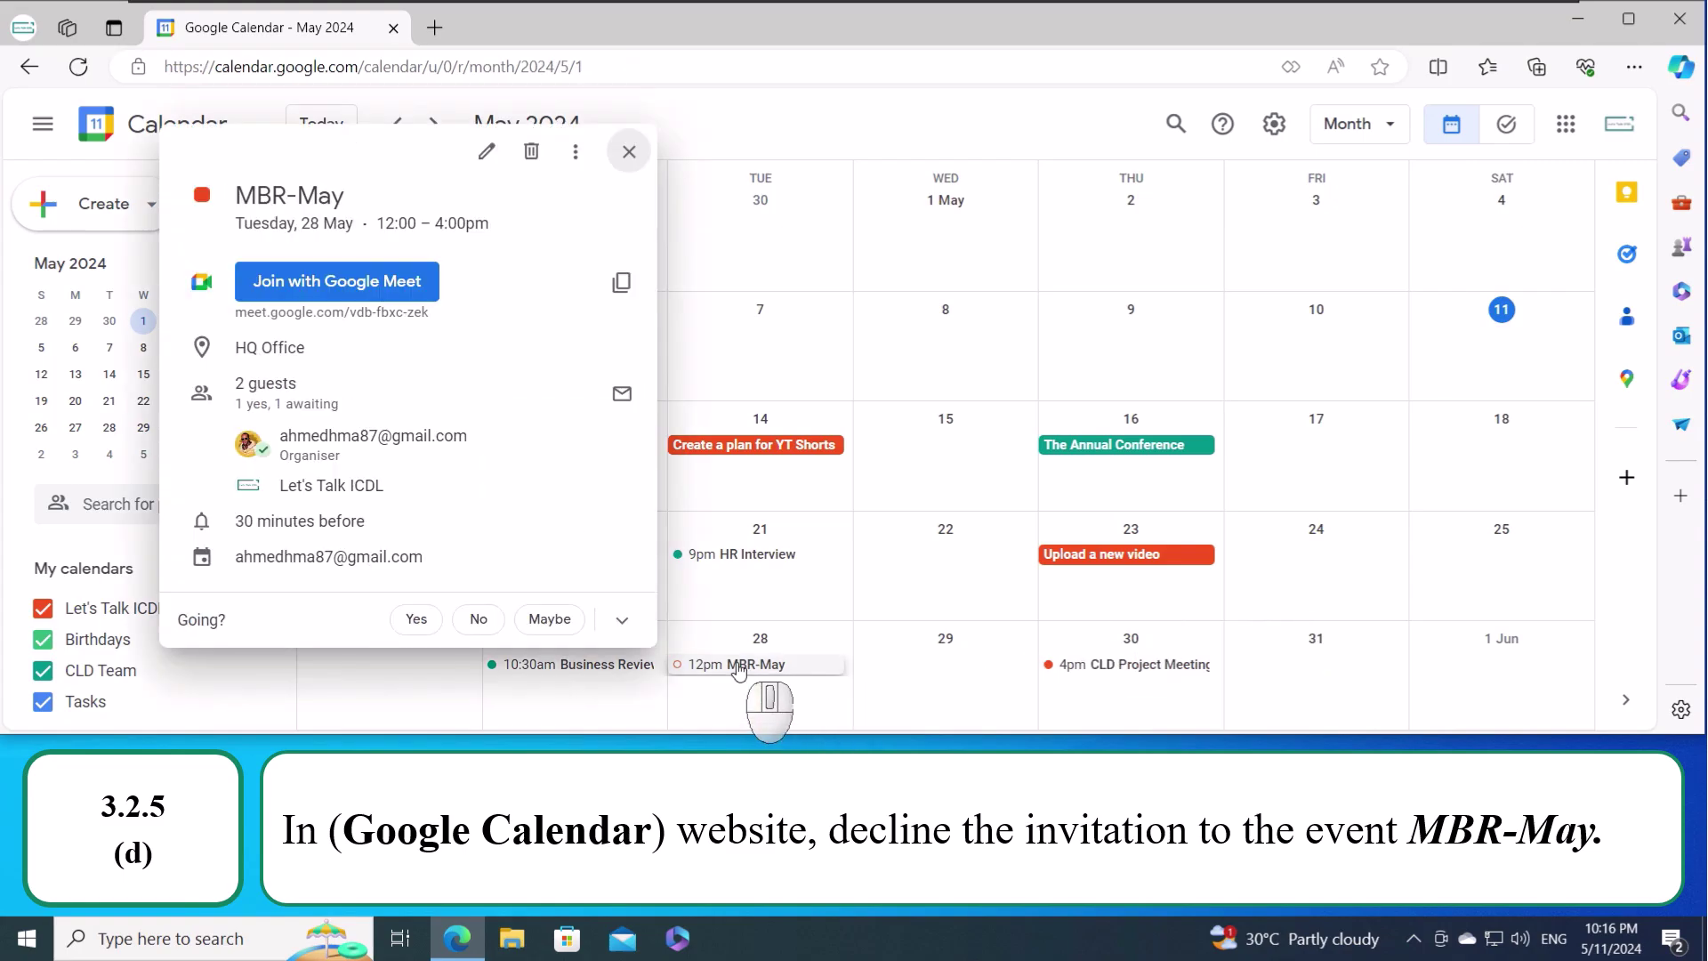
left_click(477, 620)
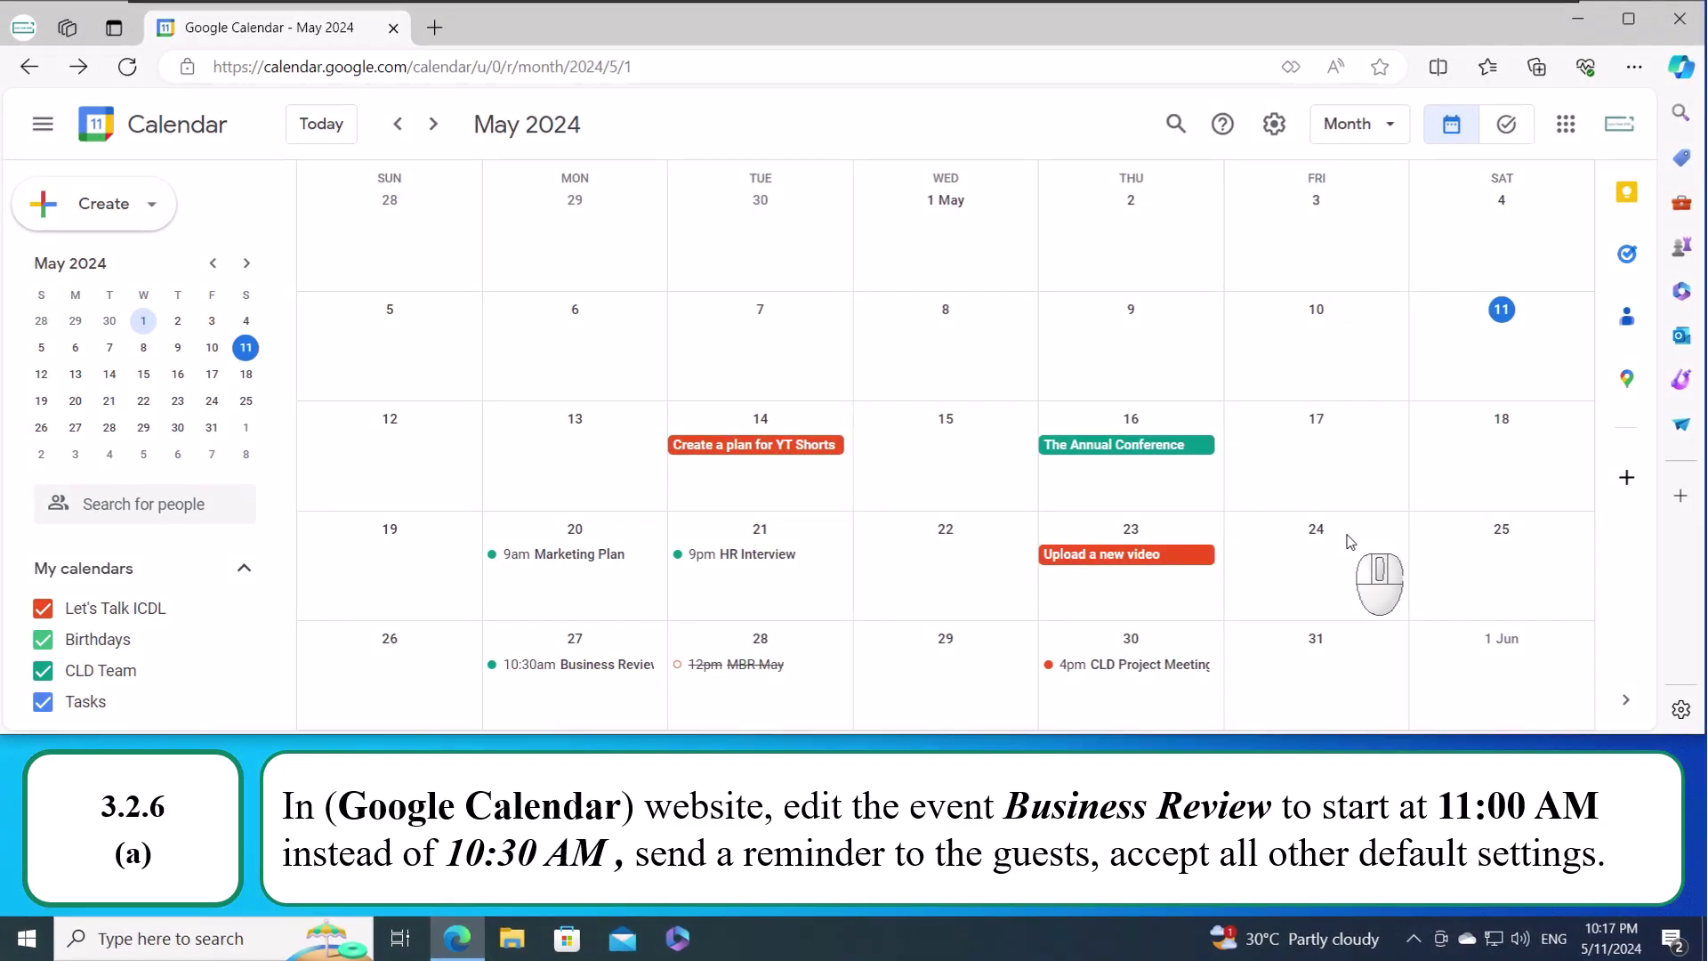
- Reschedule Monday's Business Review to 11:00am–1:00pm and email the update to its guest
left_click(601, 665)
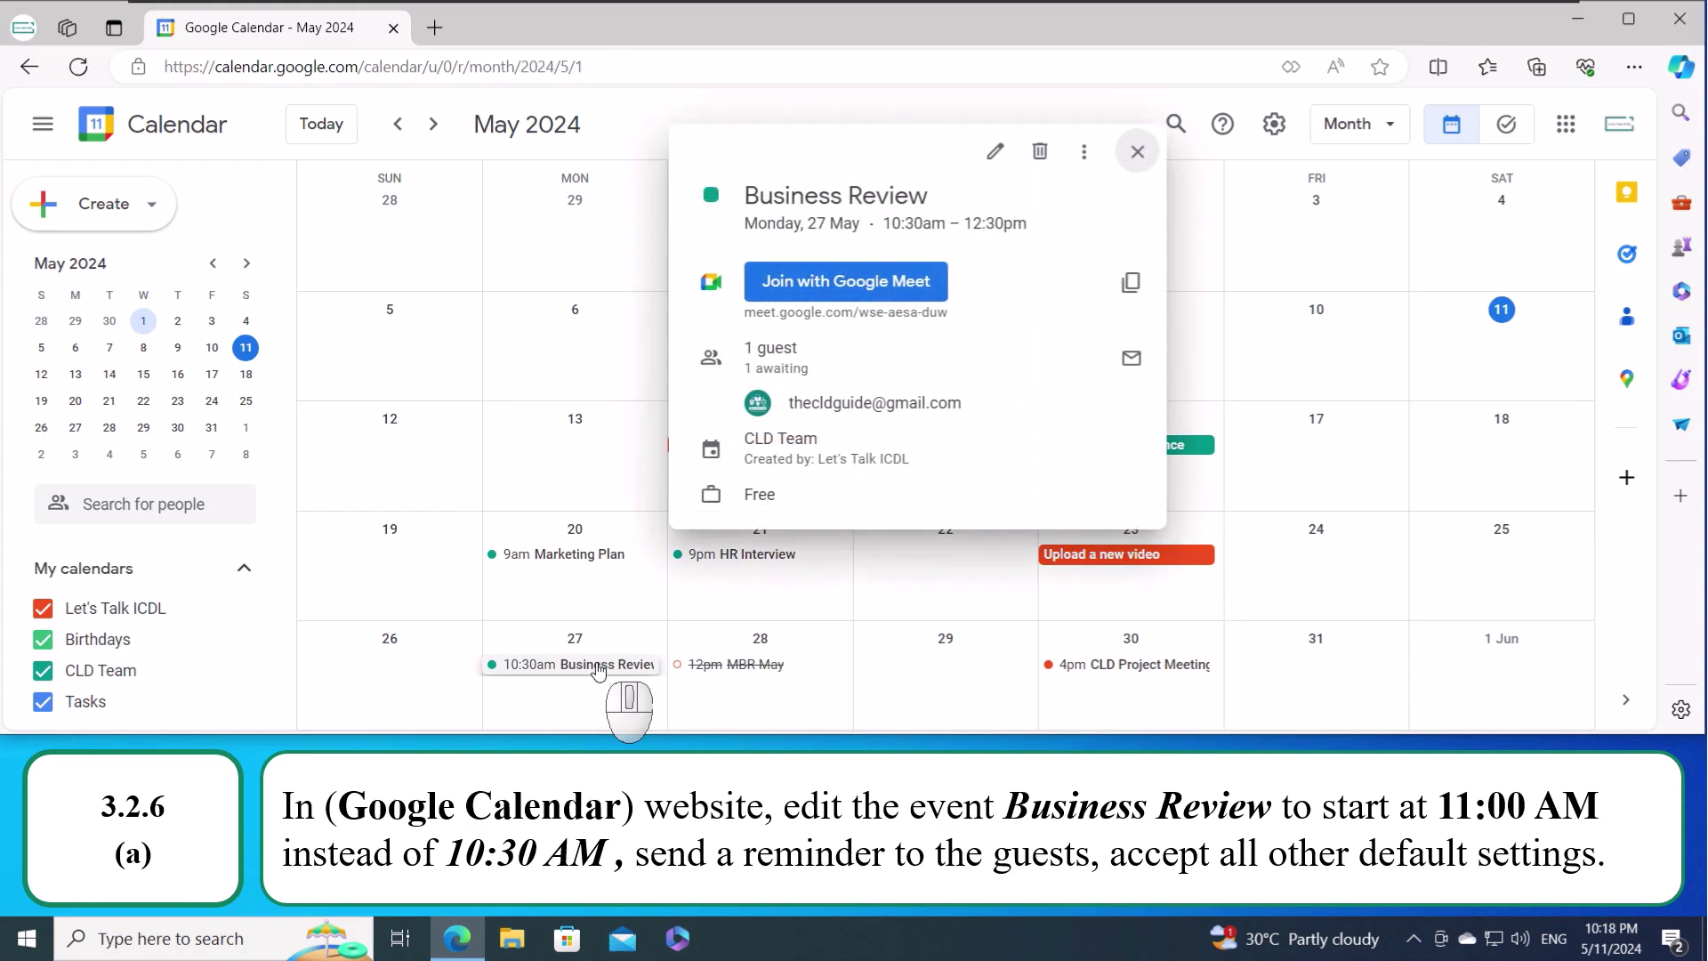
left_click(992, 158)
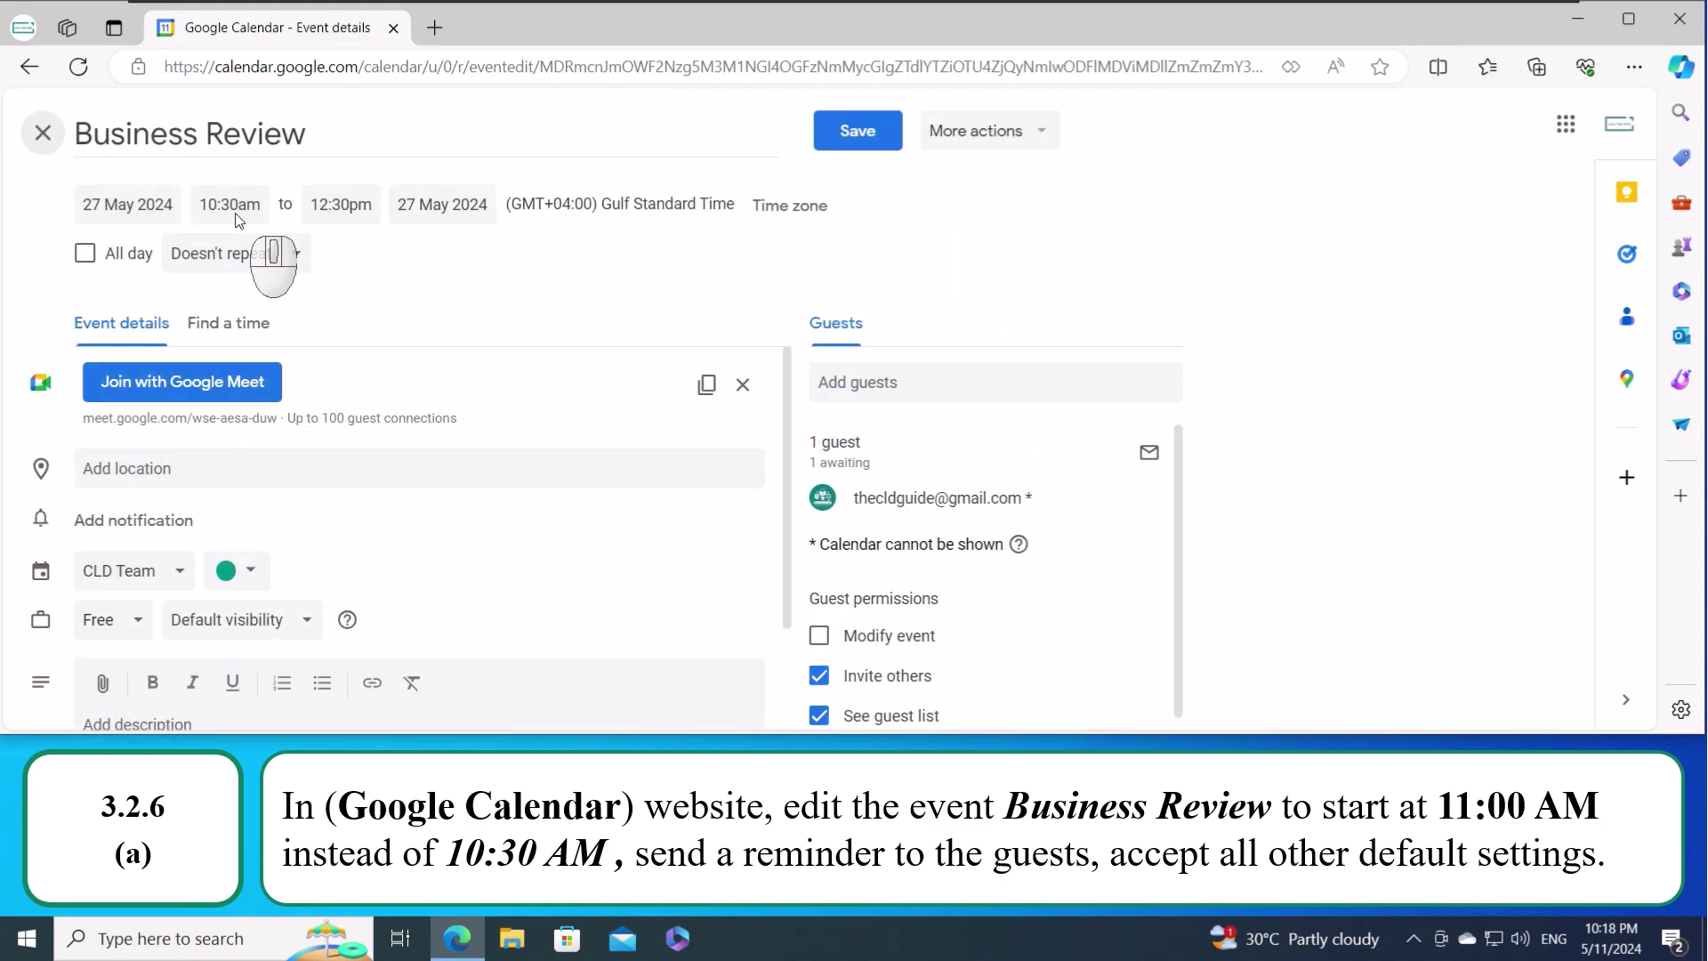
left_click(225, 206)
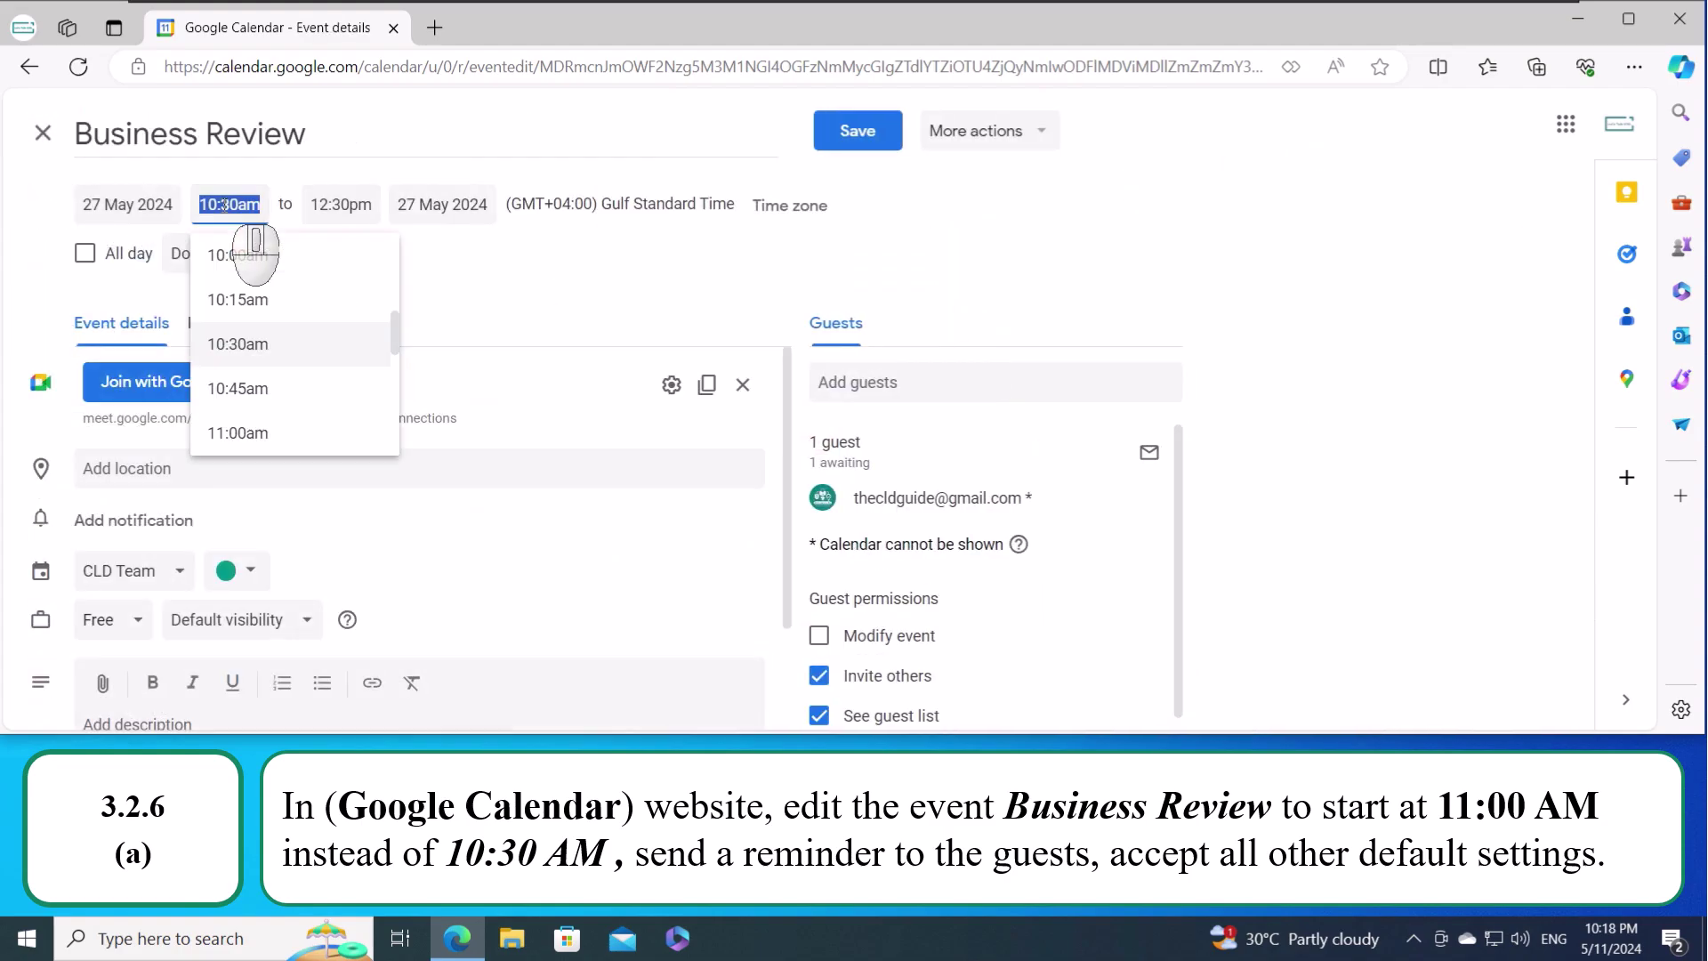
scroll(271, 397, "down", 1)
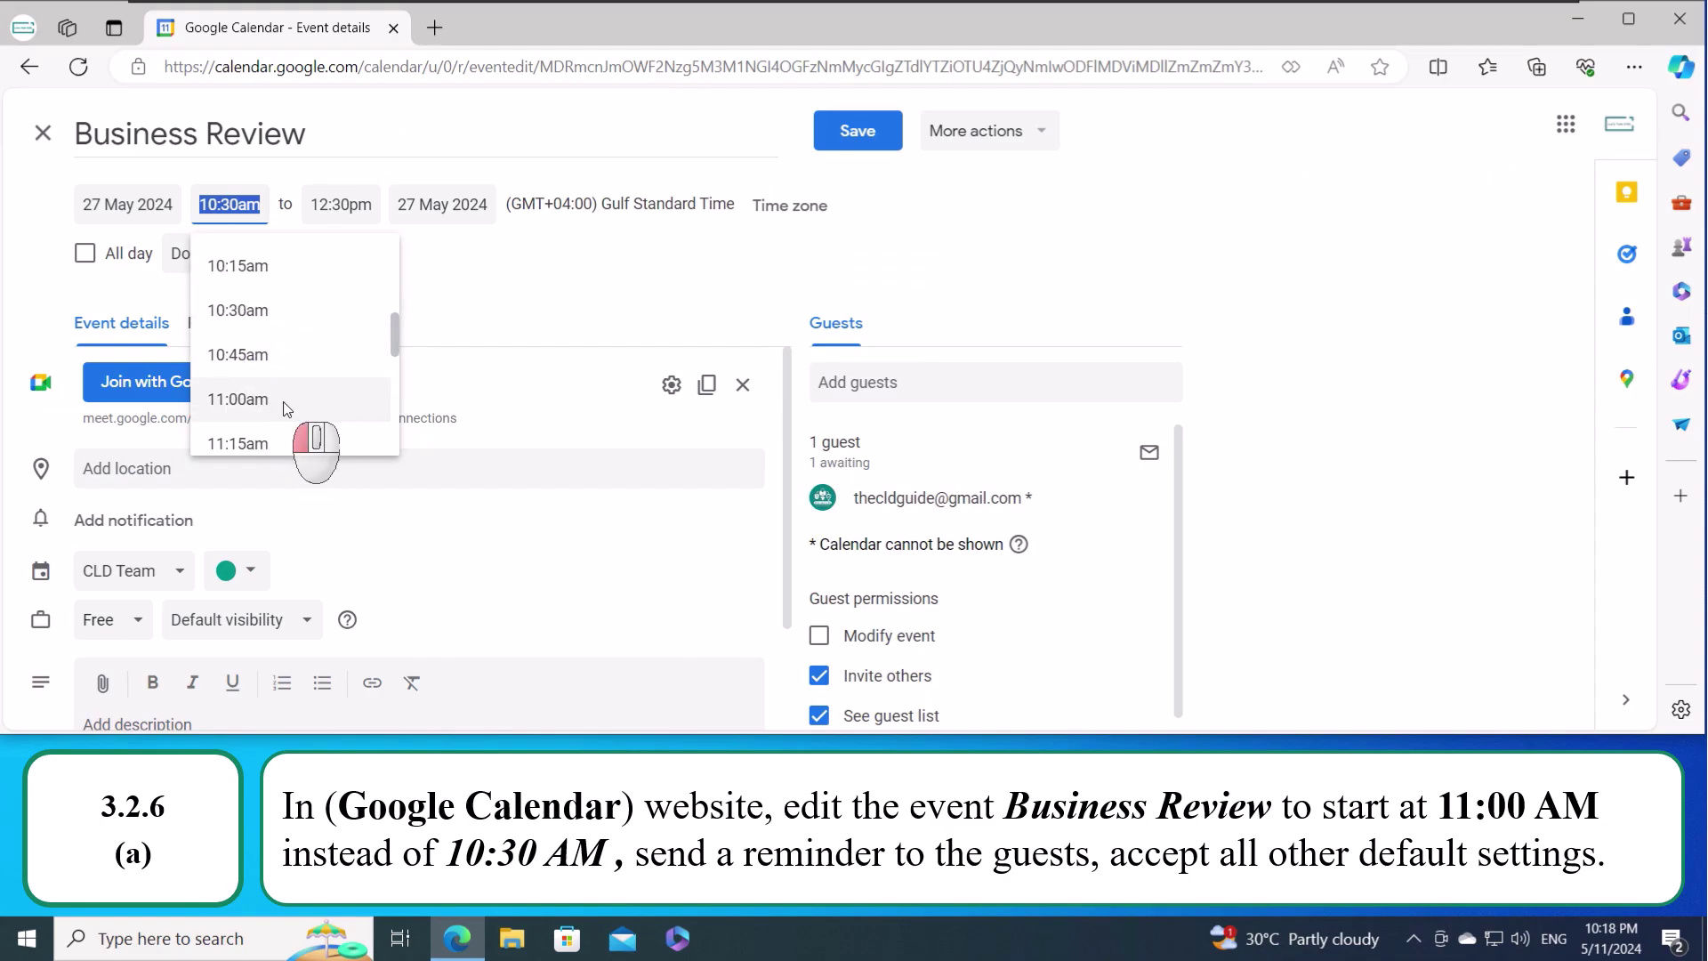
left_click(286, 400)
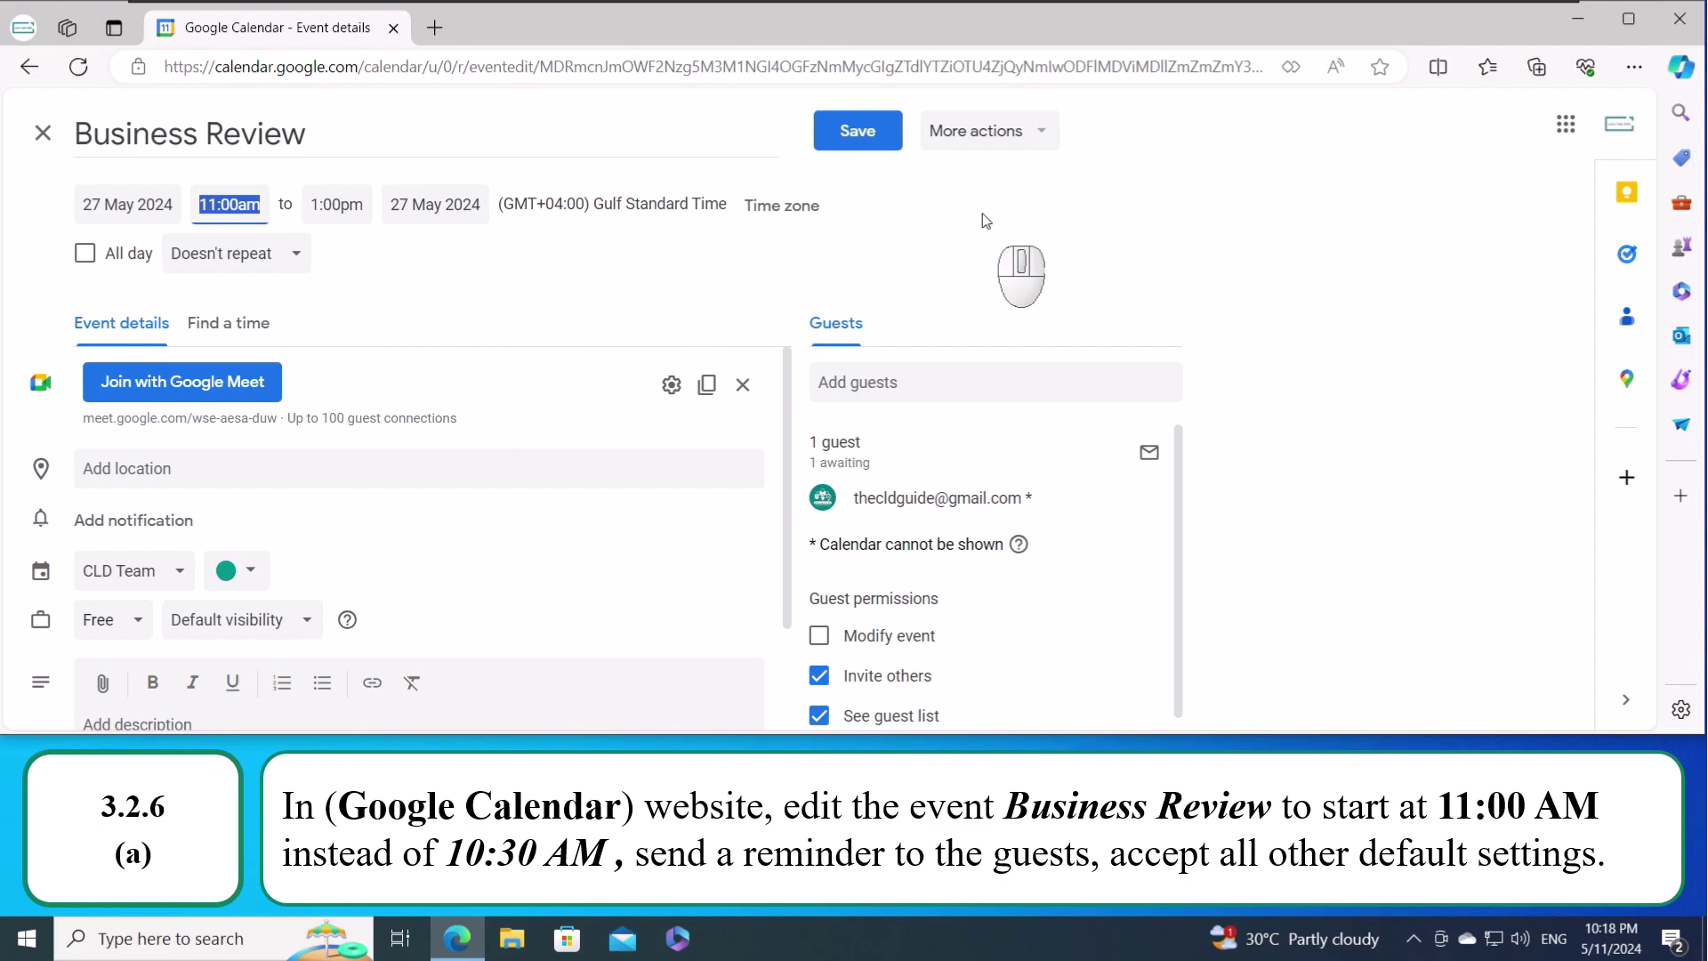
left_click(859, 132)
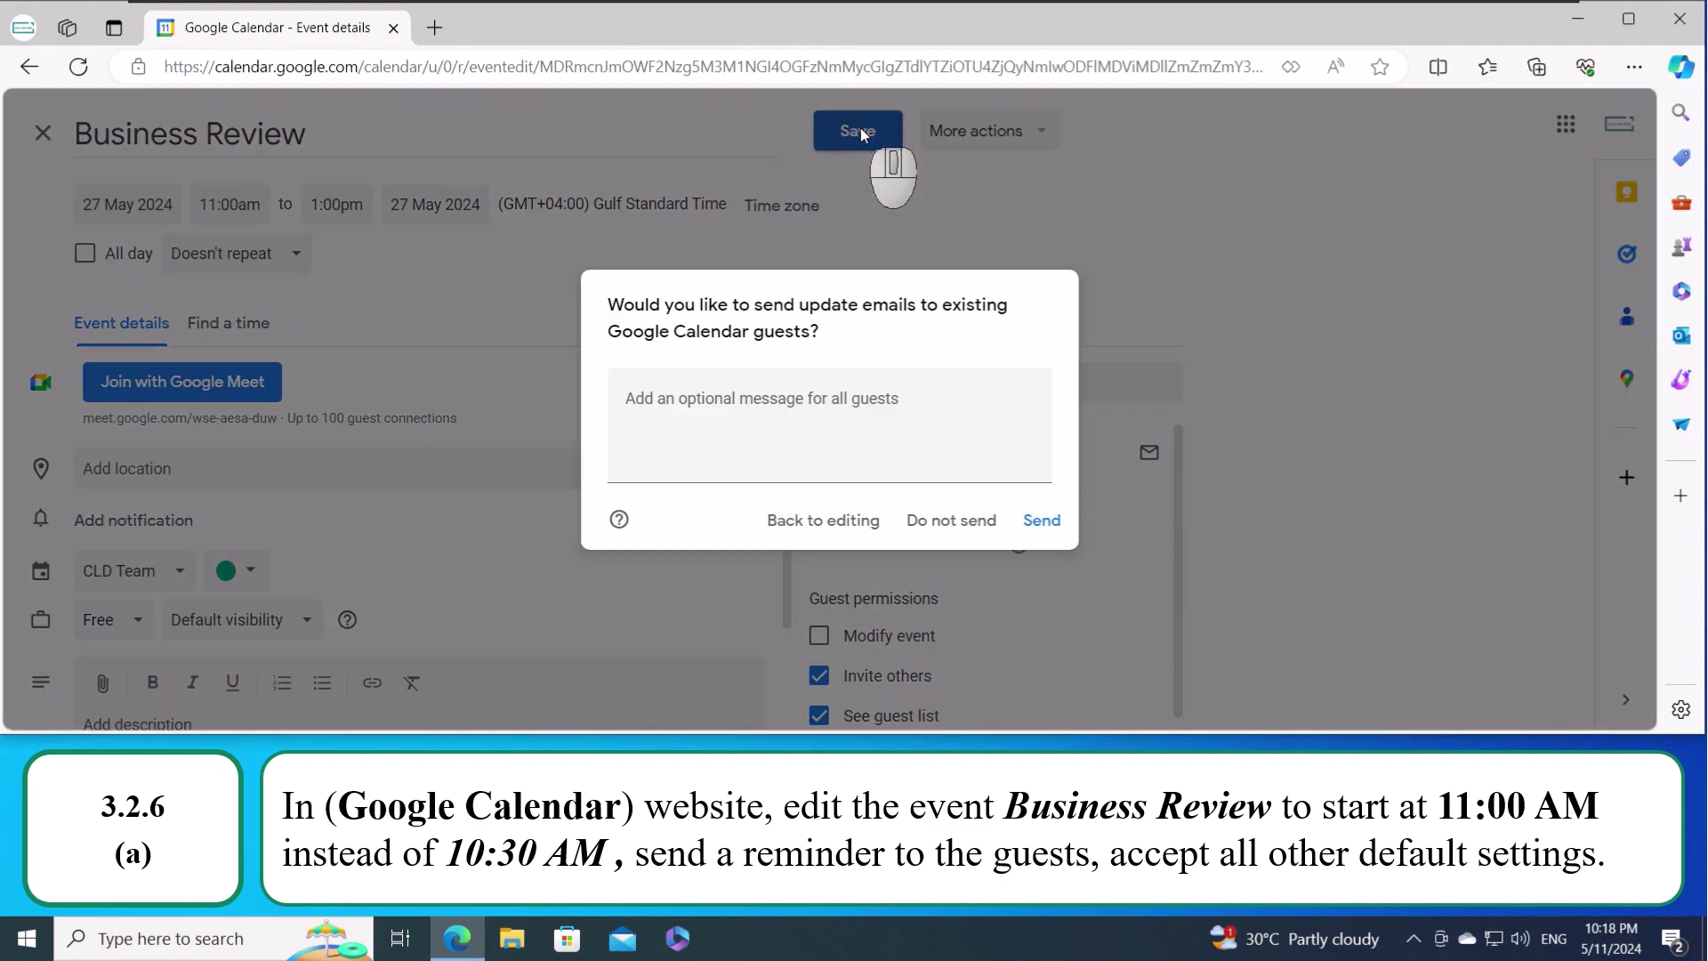
left_click(1039, 525)
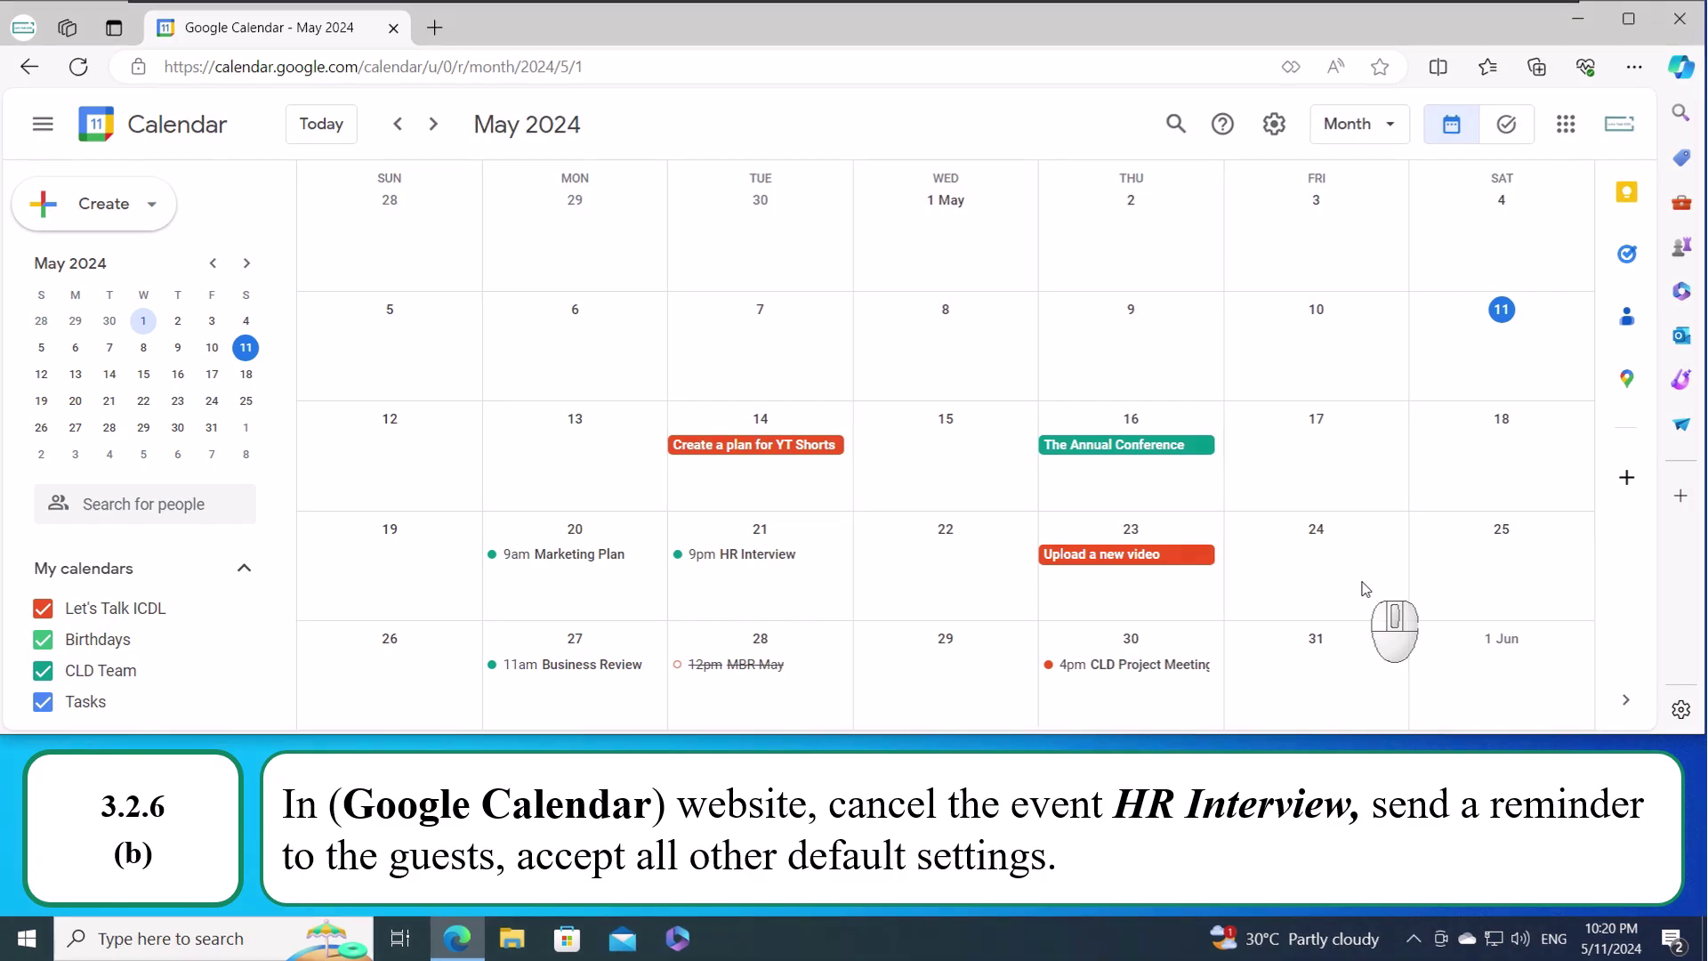
- Delete the 21 May HR Interview event and send its guest the cancellation email
left_click(743, 555)
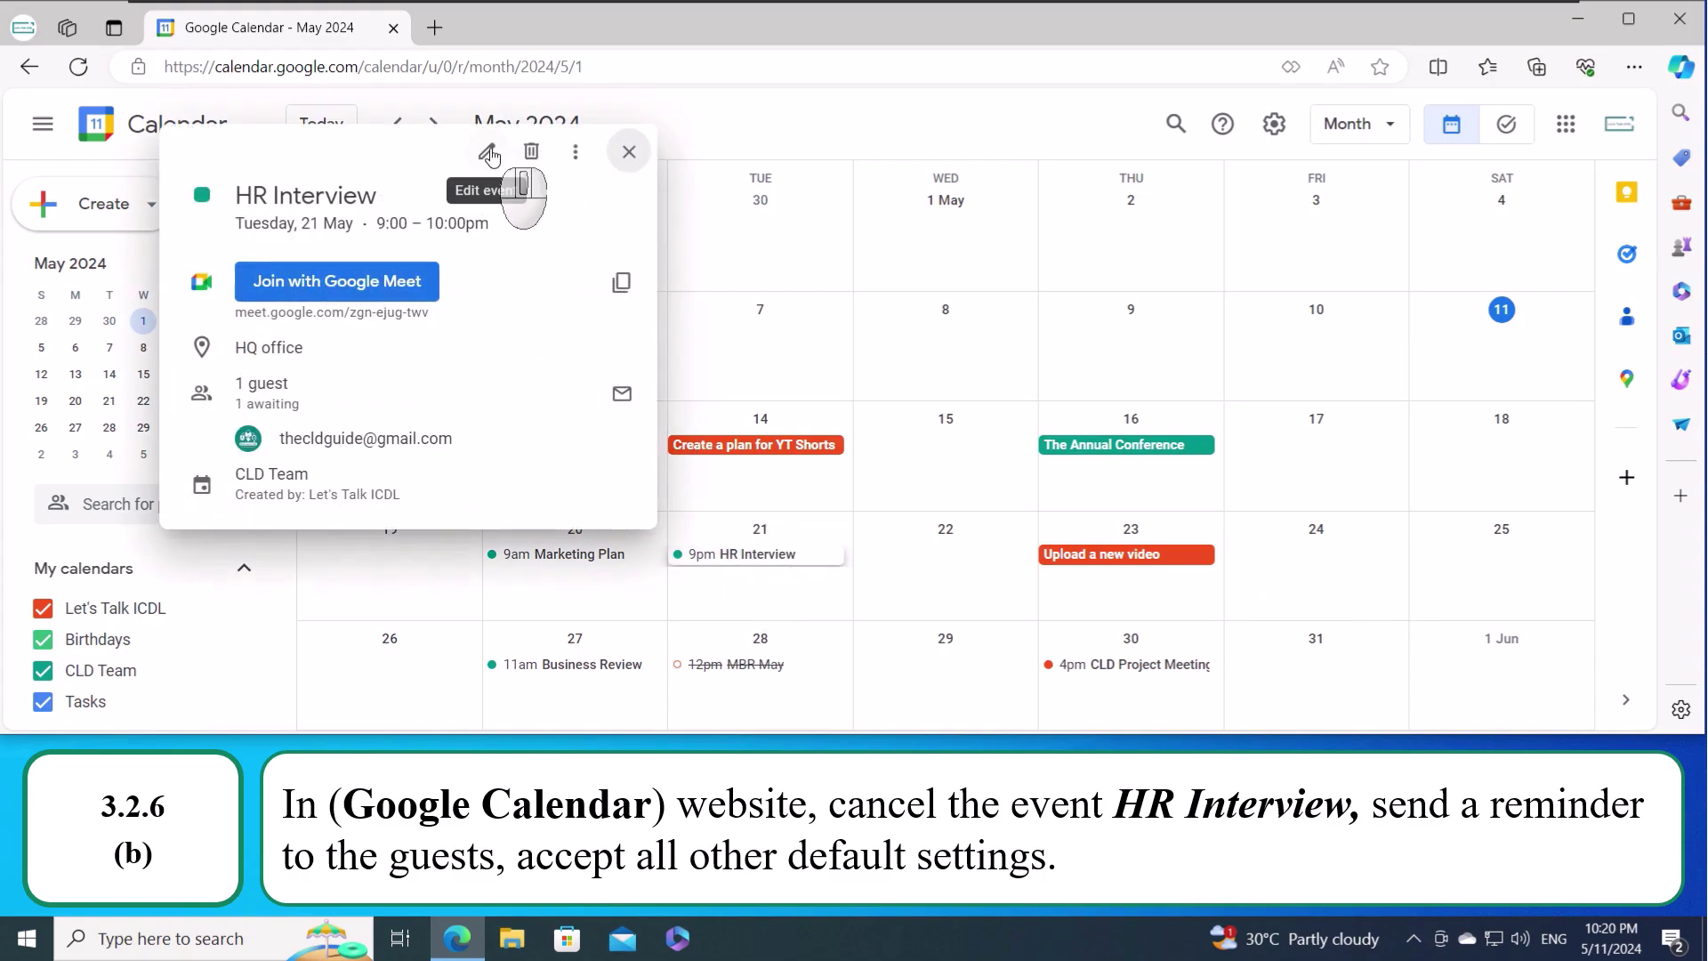
left_click(488, 154)
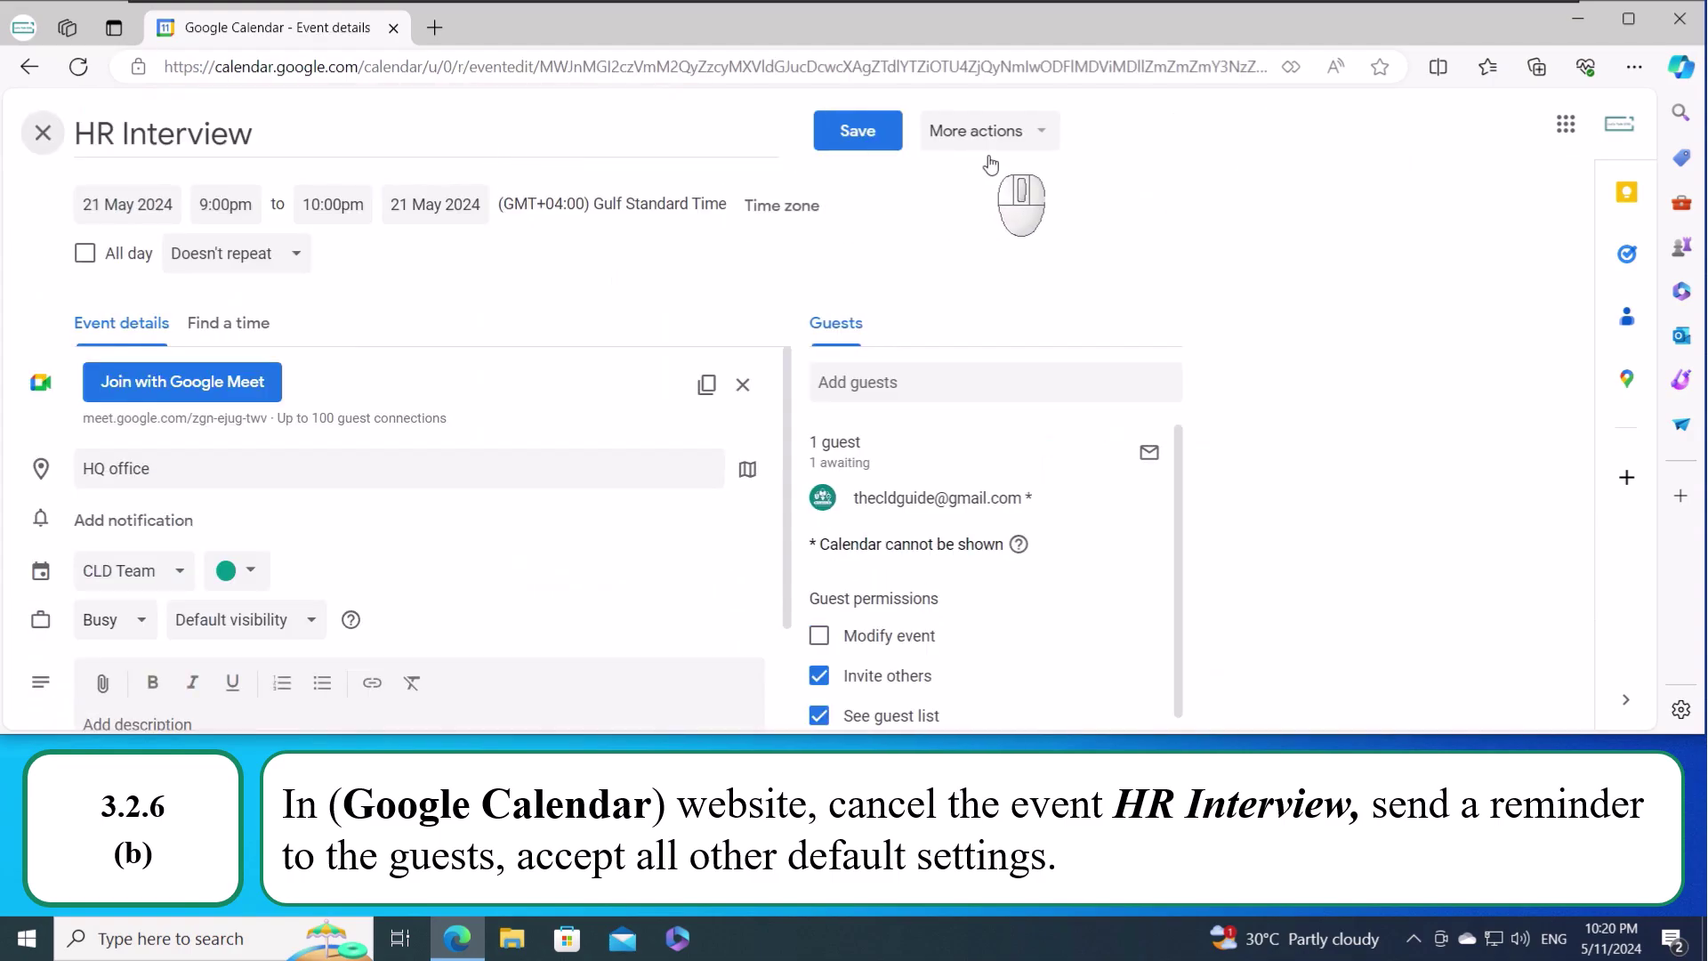
left_click(978, 150)
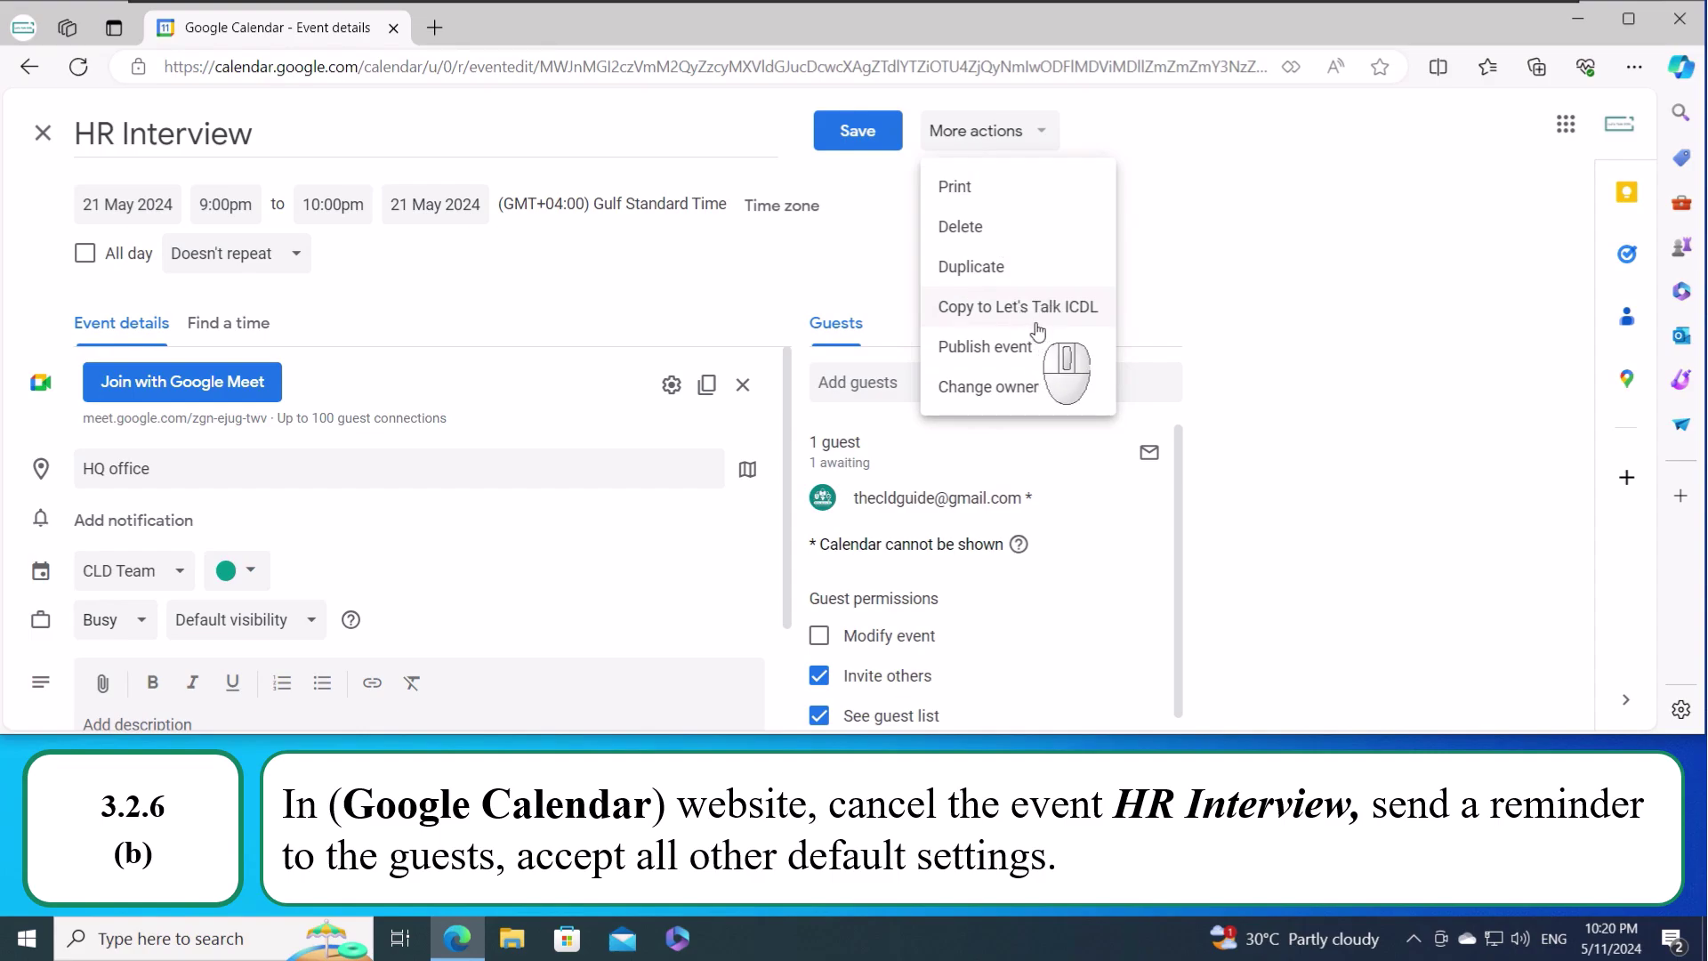
left_click(1005, 233)
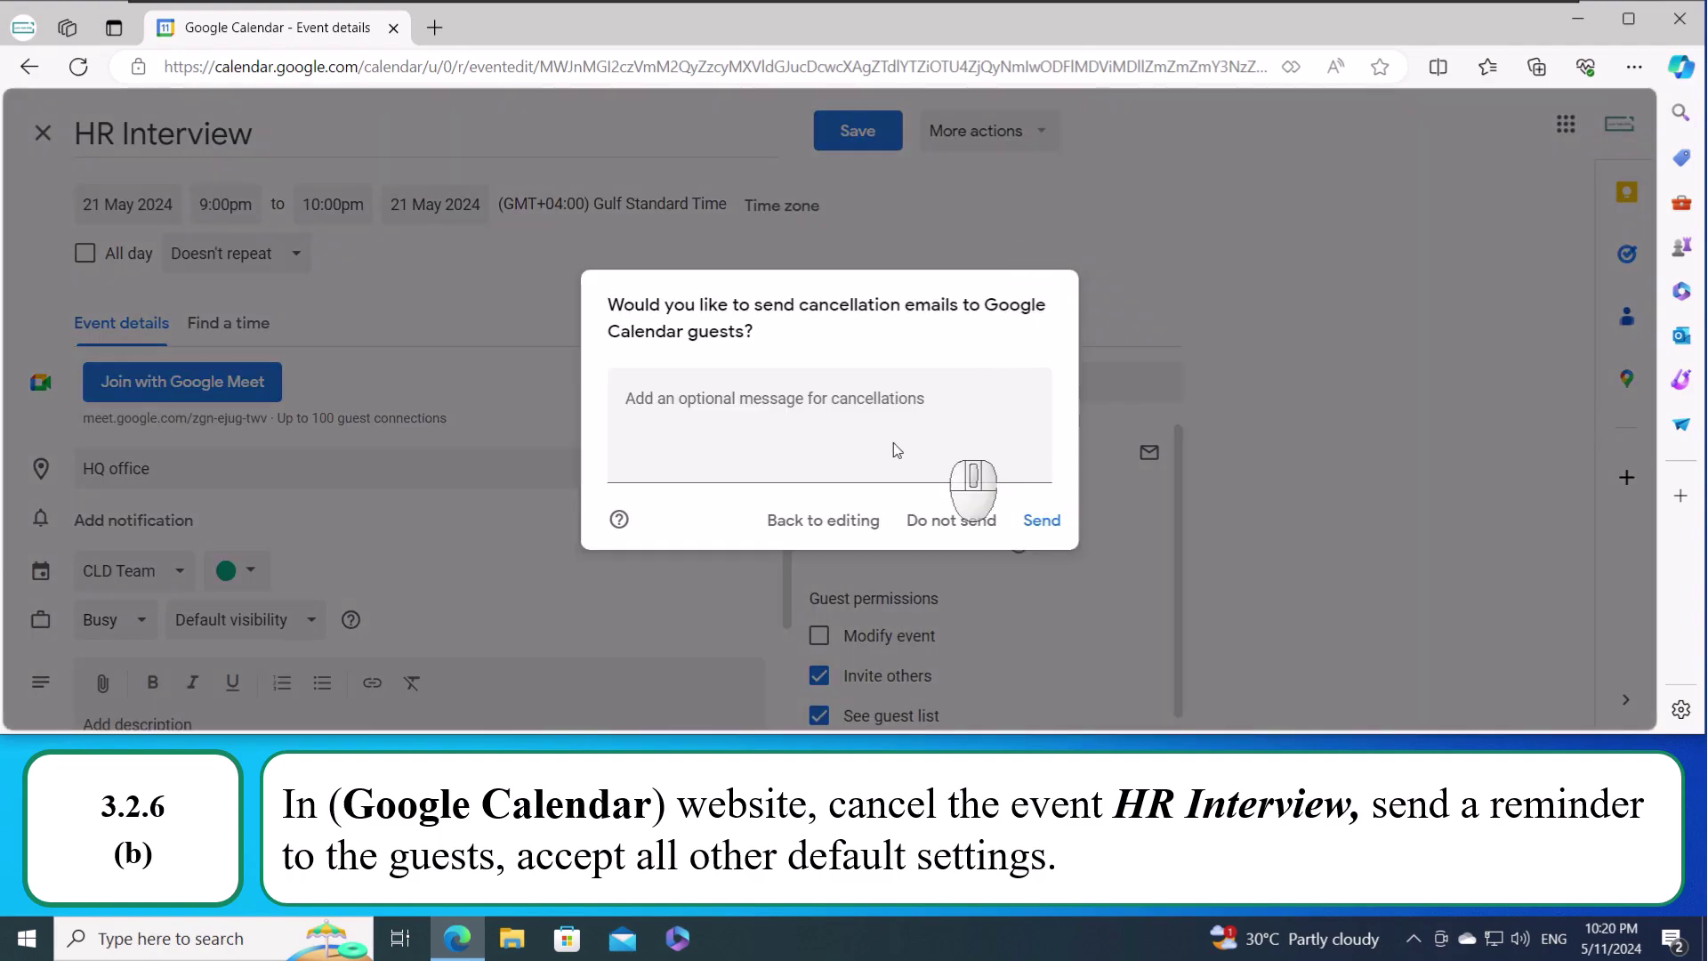
left_click(1044, 527)
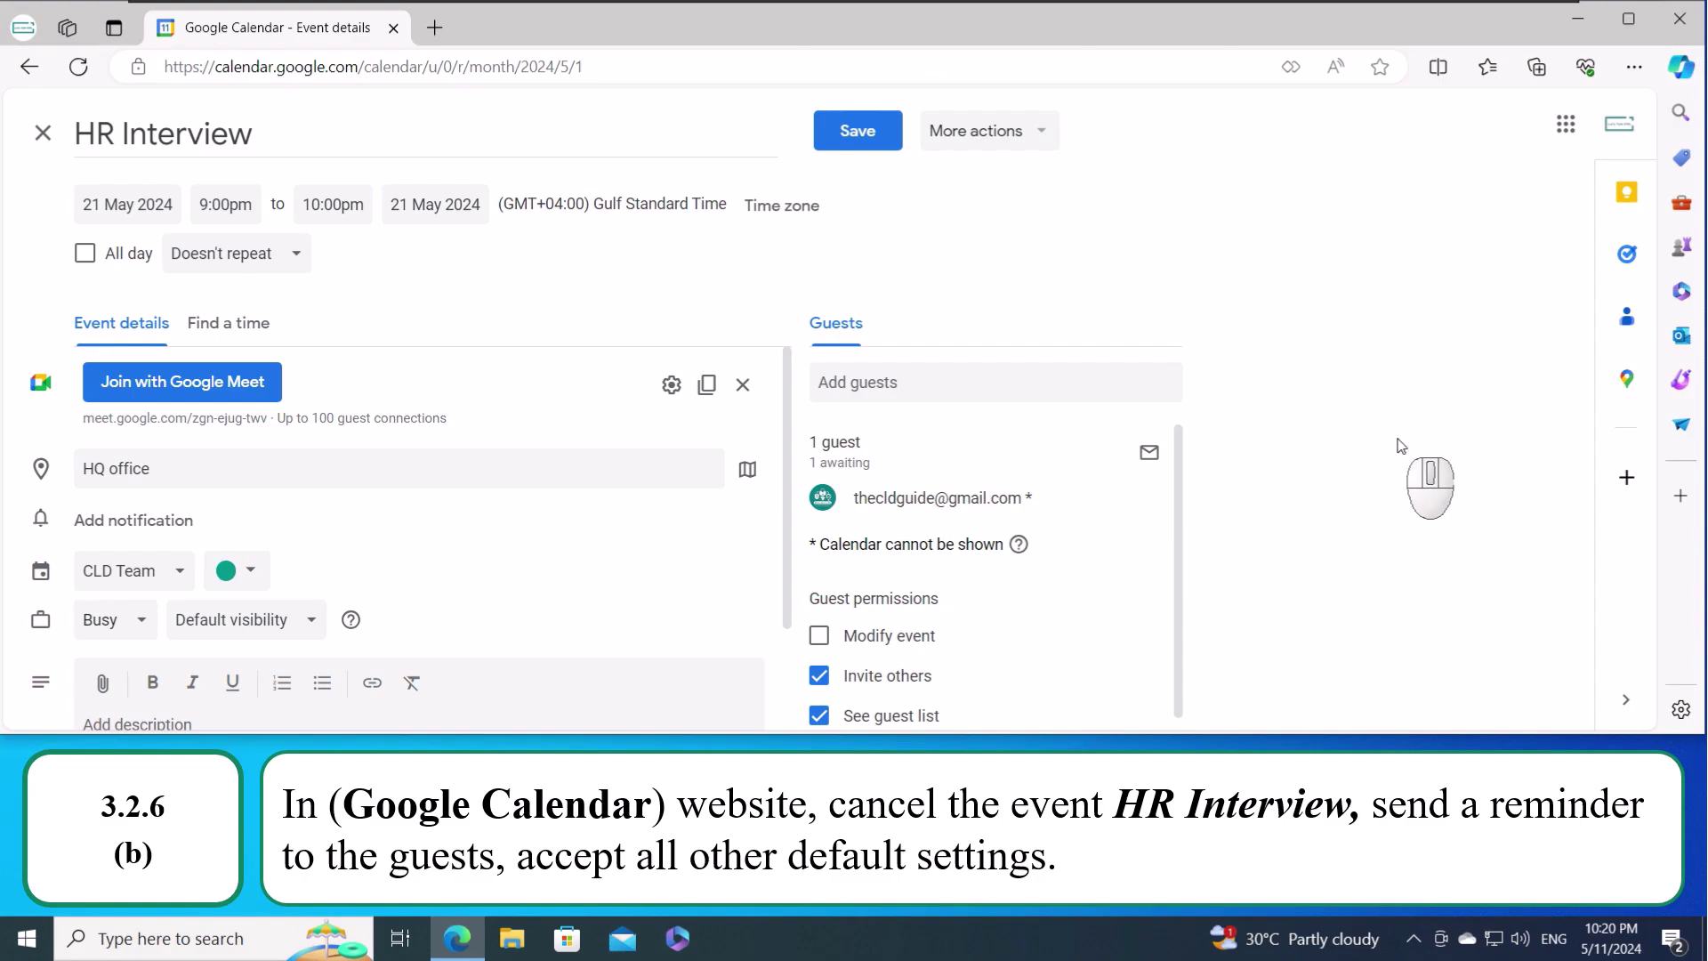
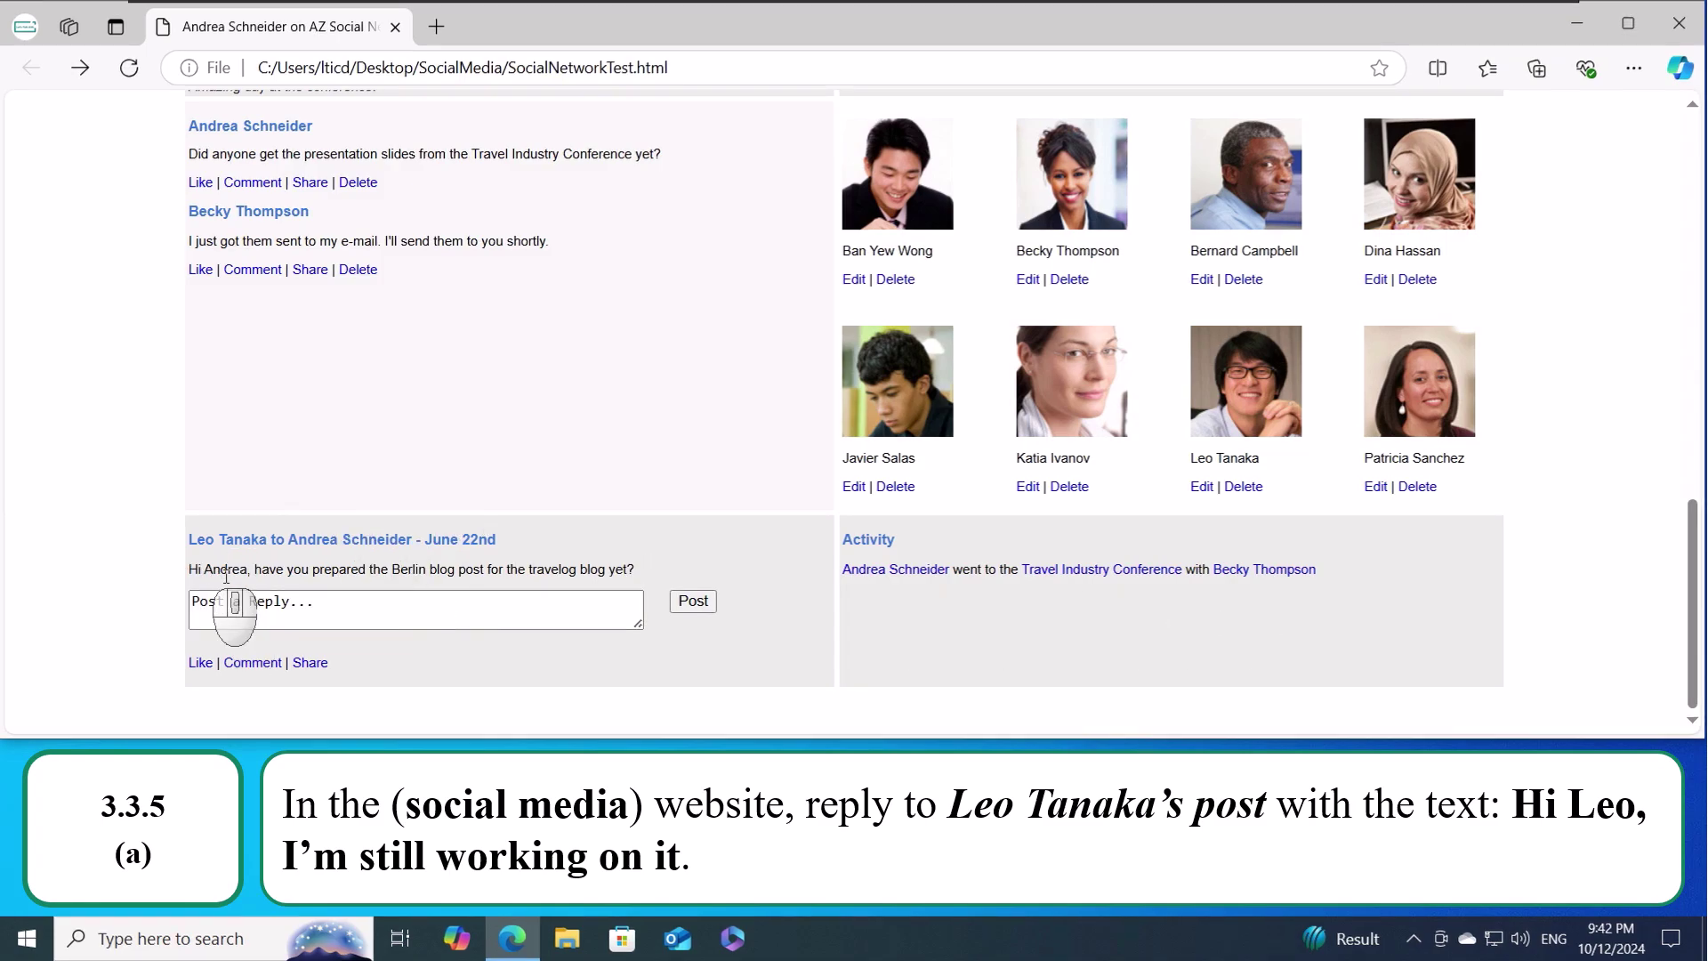
- Post the reply 'Hi Leo, I'm still working on it.' beneath the friend's post
left_click(256, 595)
type("Hi")
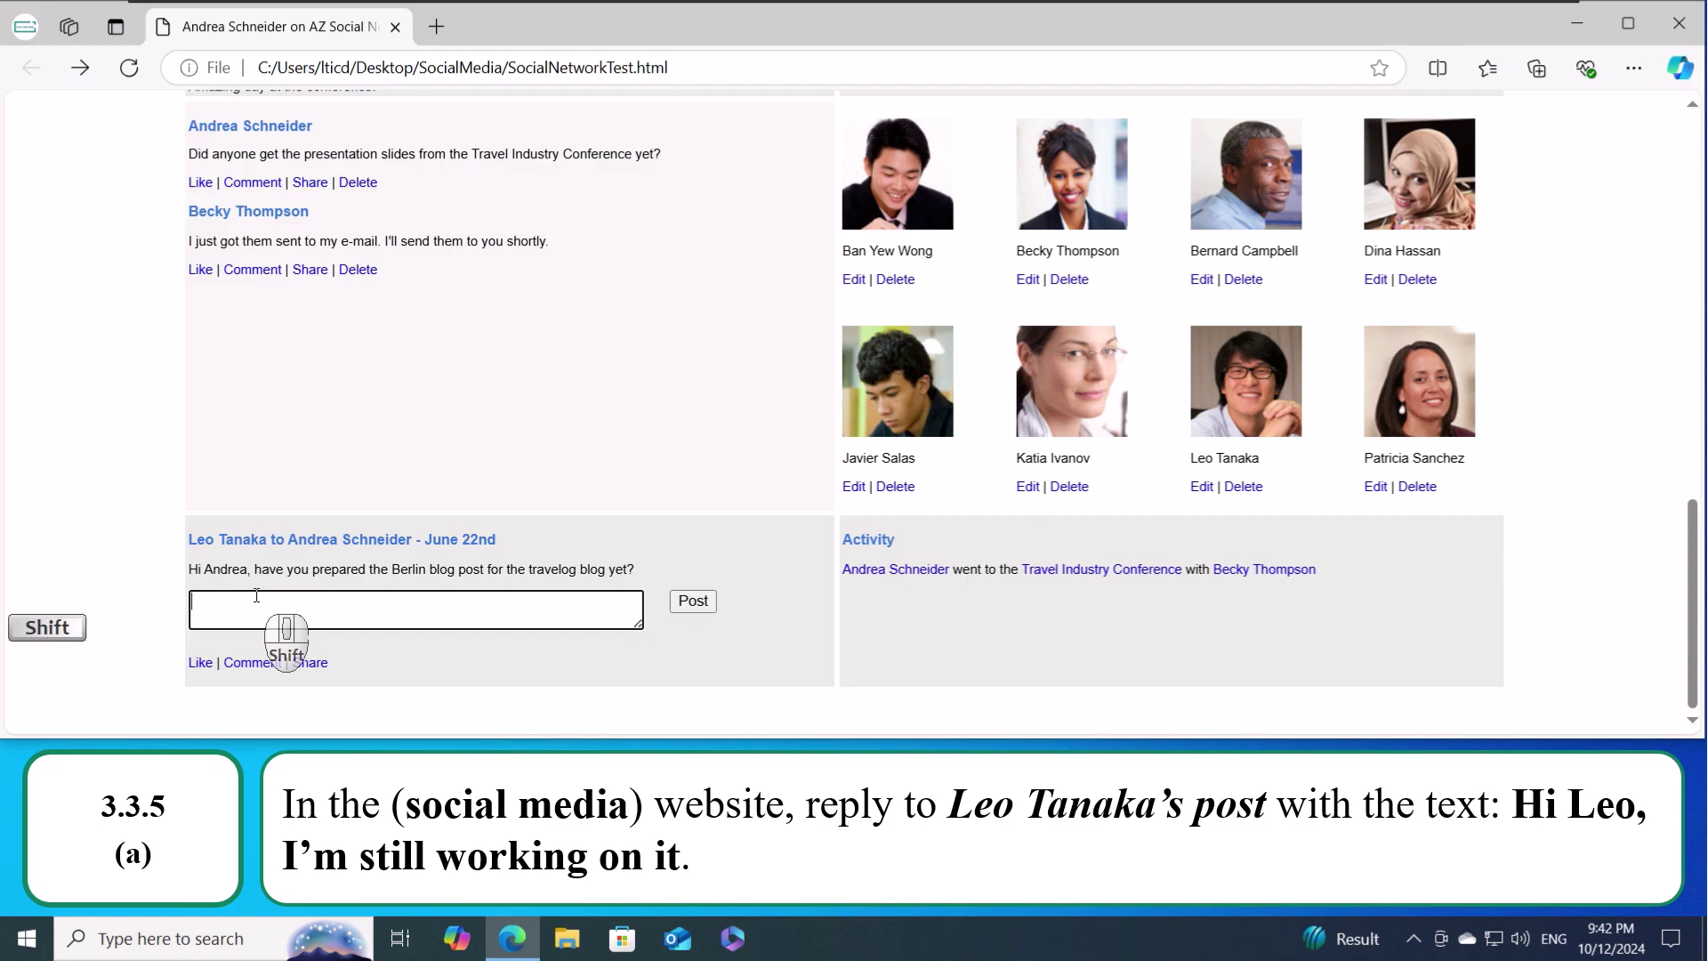
type(" Leo")
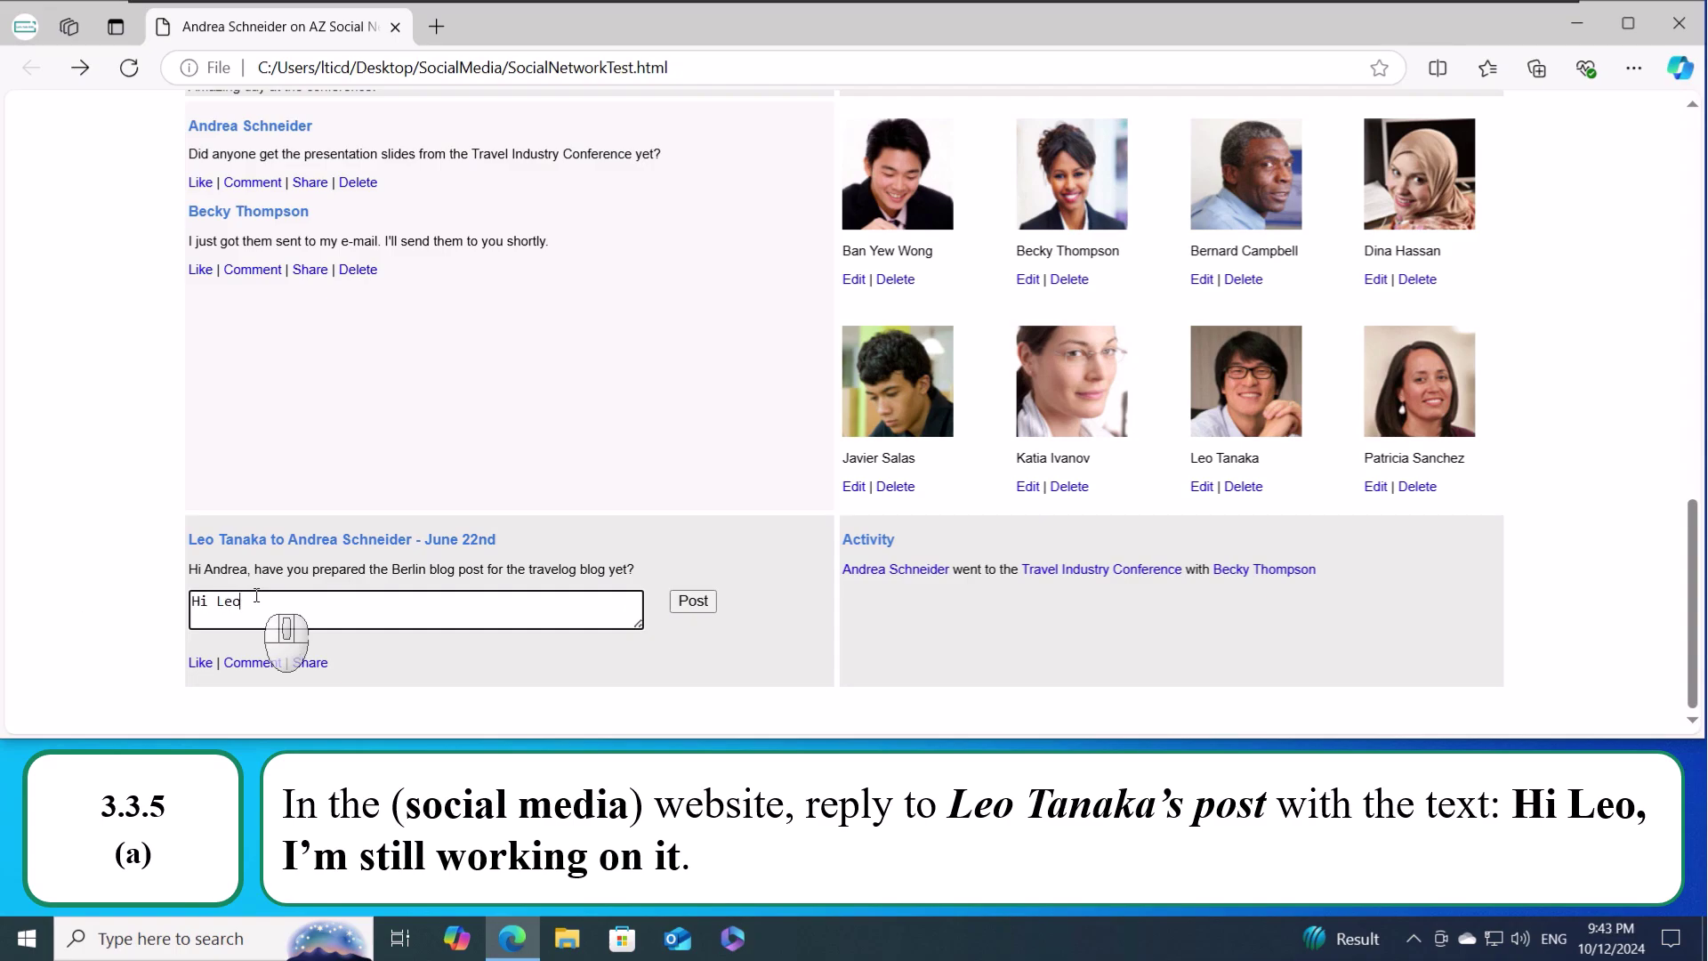
type(", I'm still working on it.")
left_click(694, 602)
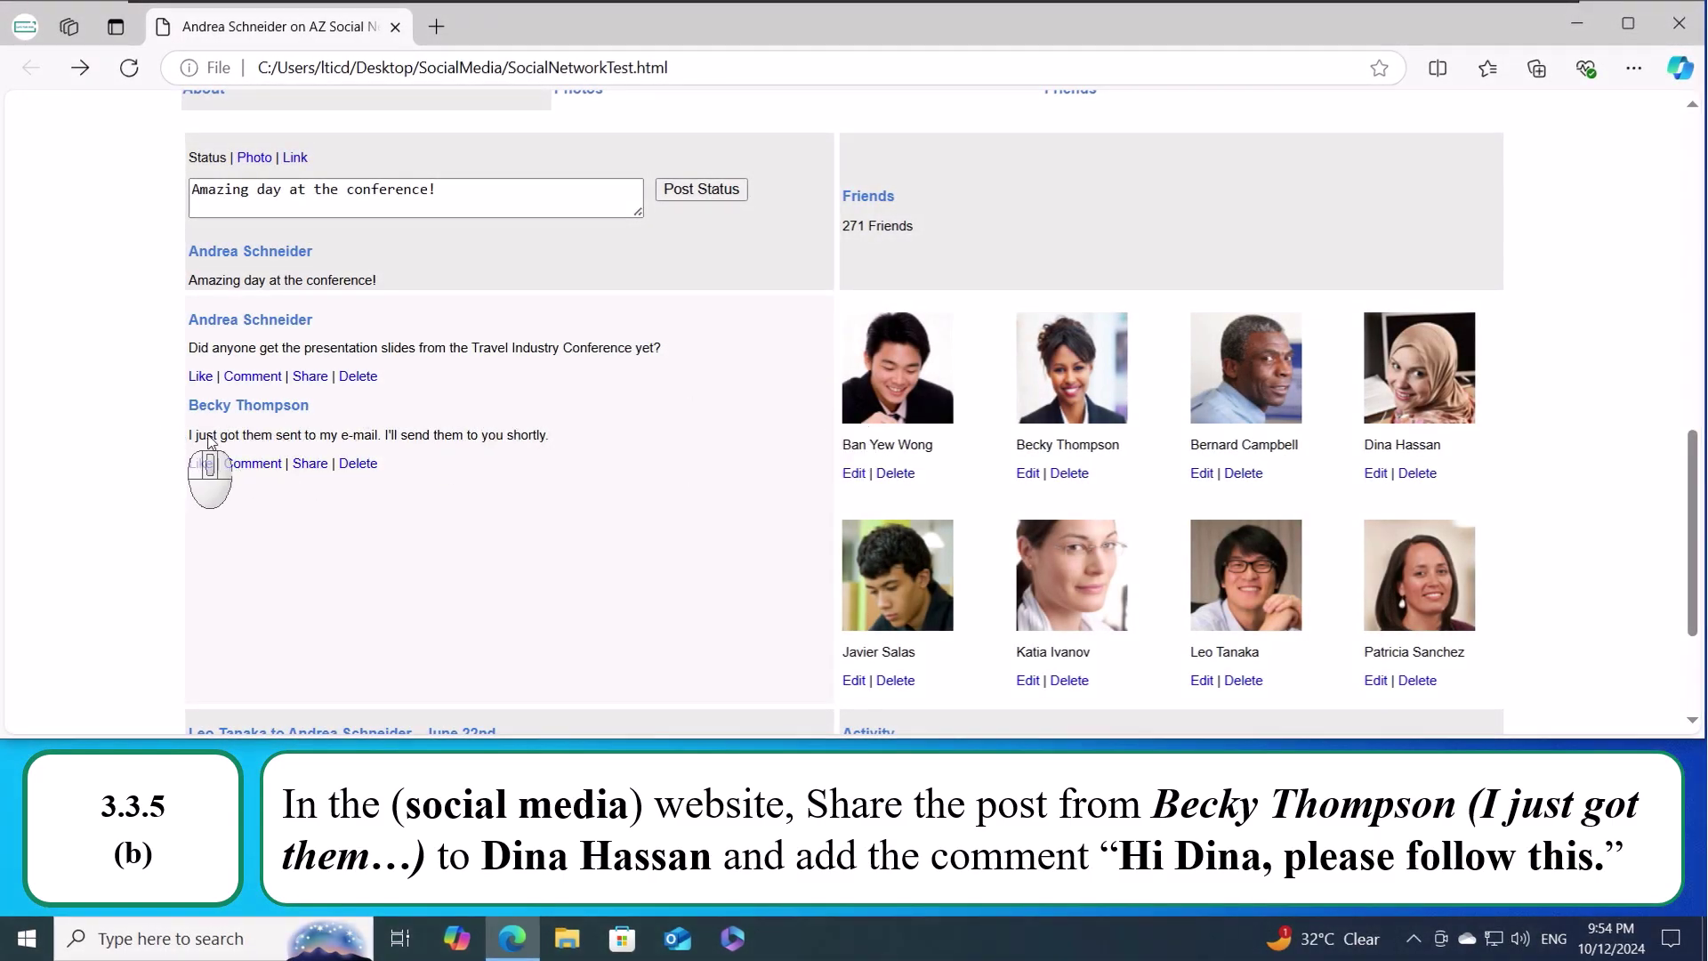
- Share the friend's post with the chosen friend, commenting 'Hi Dina, please follow this.'
left_click(316, 465)
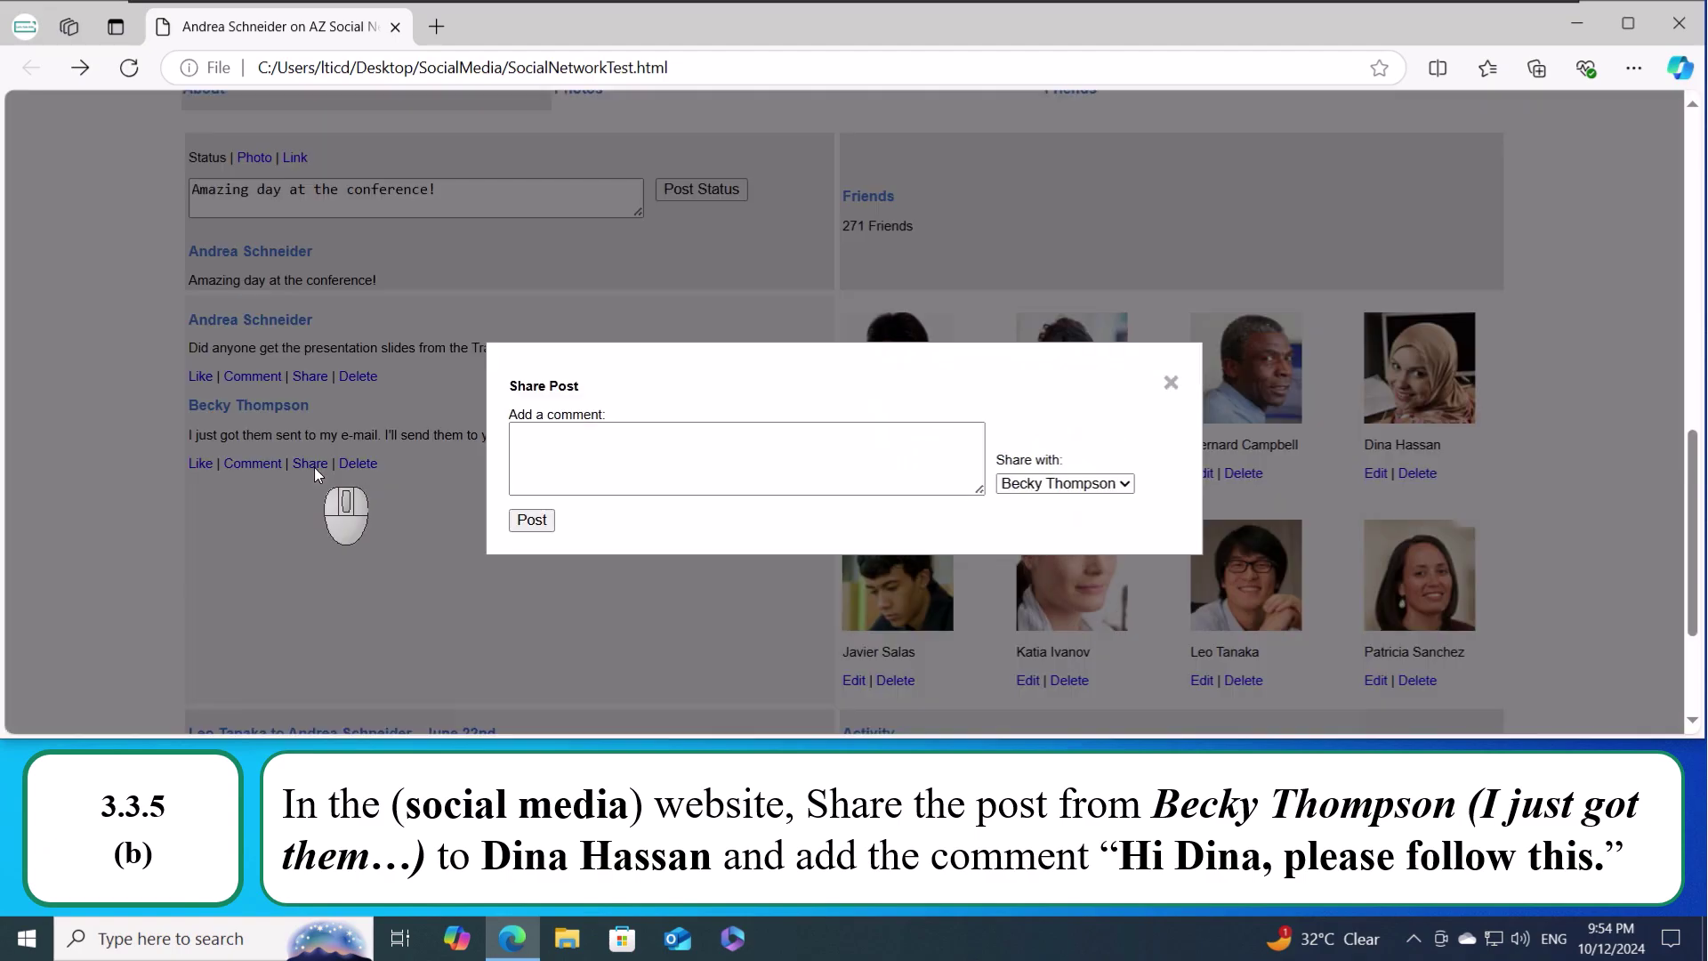
left_click(597, 466)
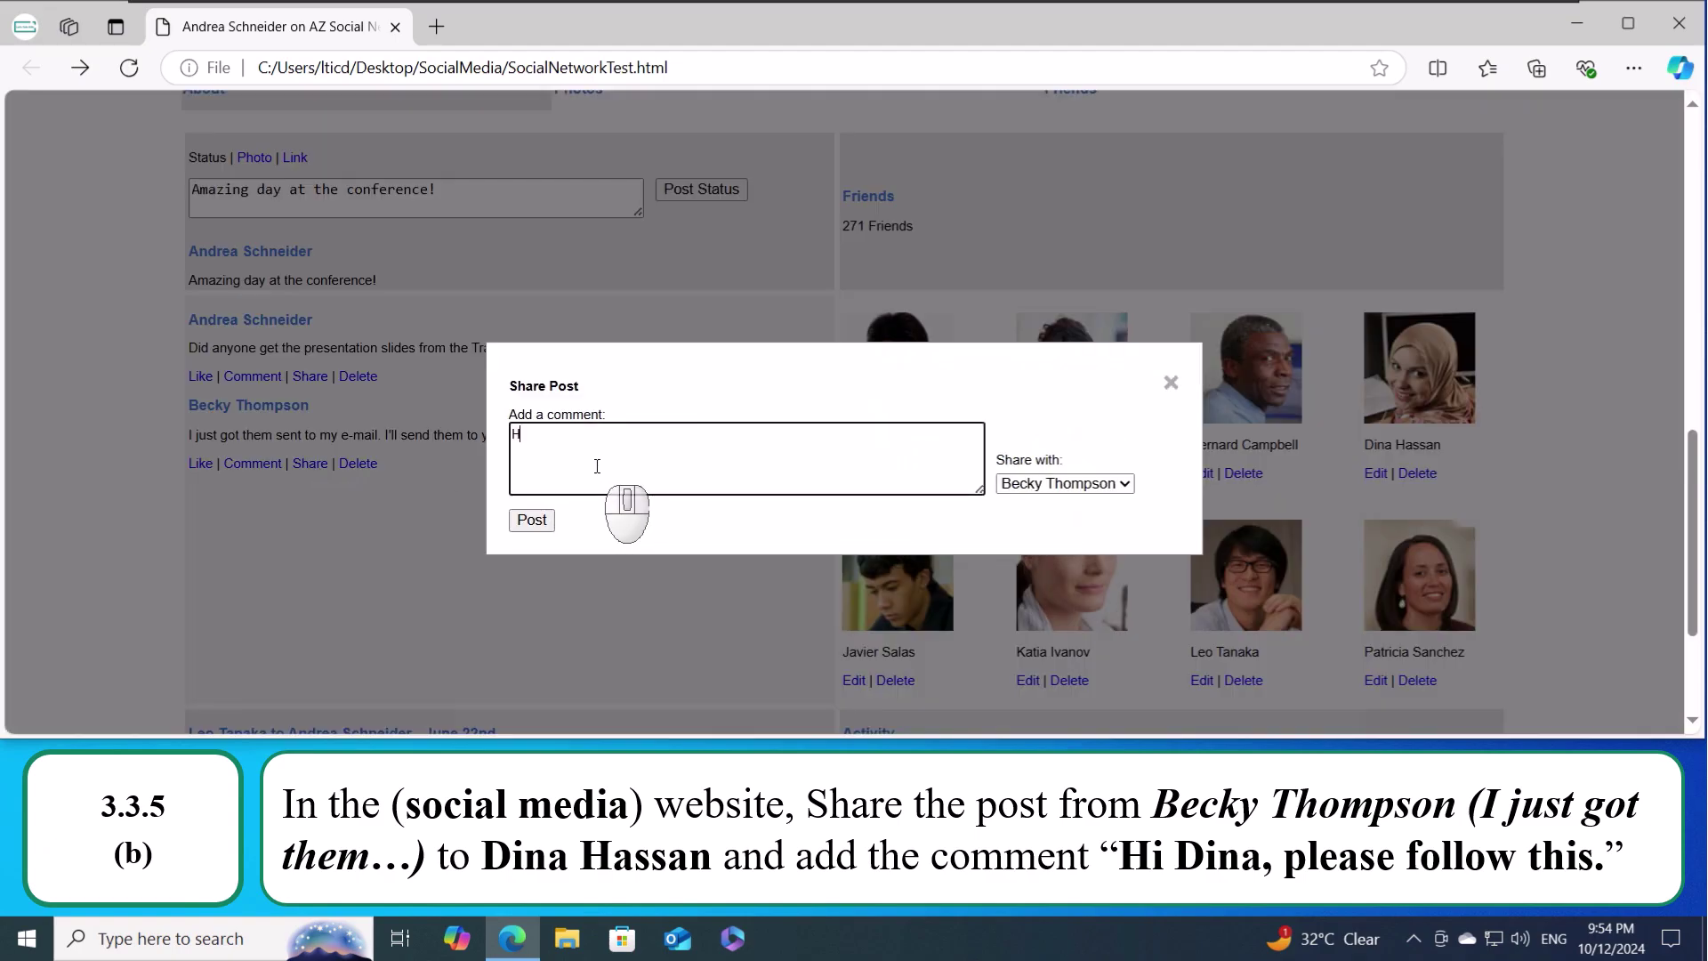
type("Hi Dina, please follow this.")
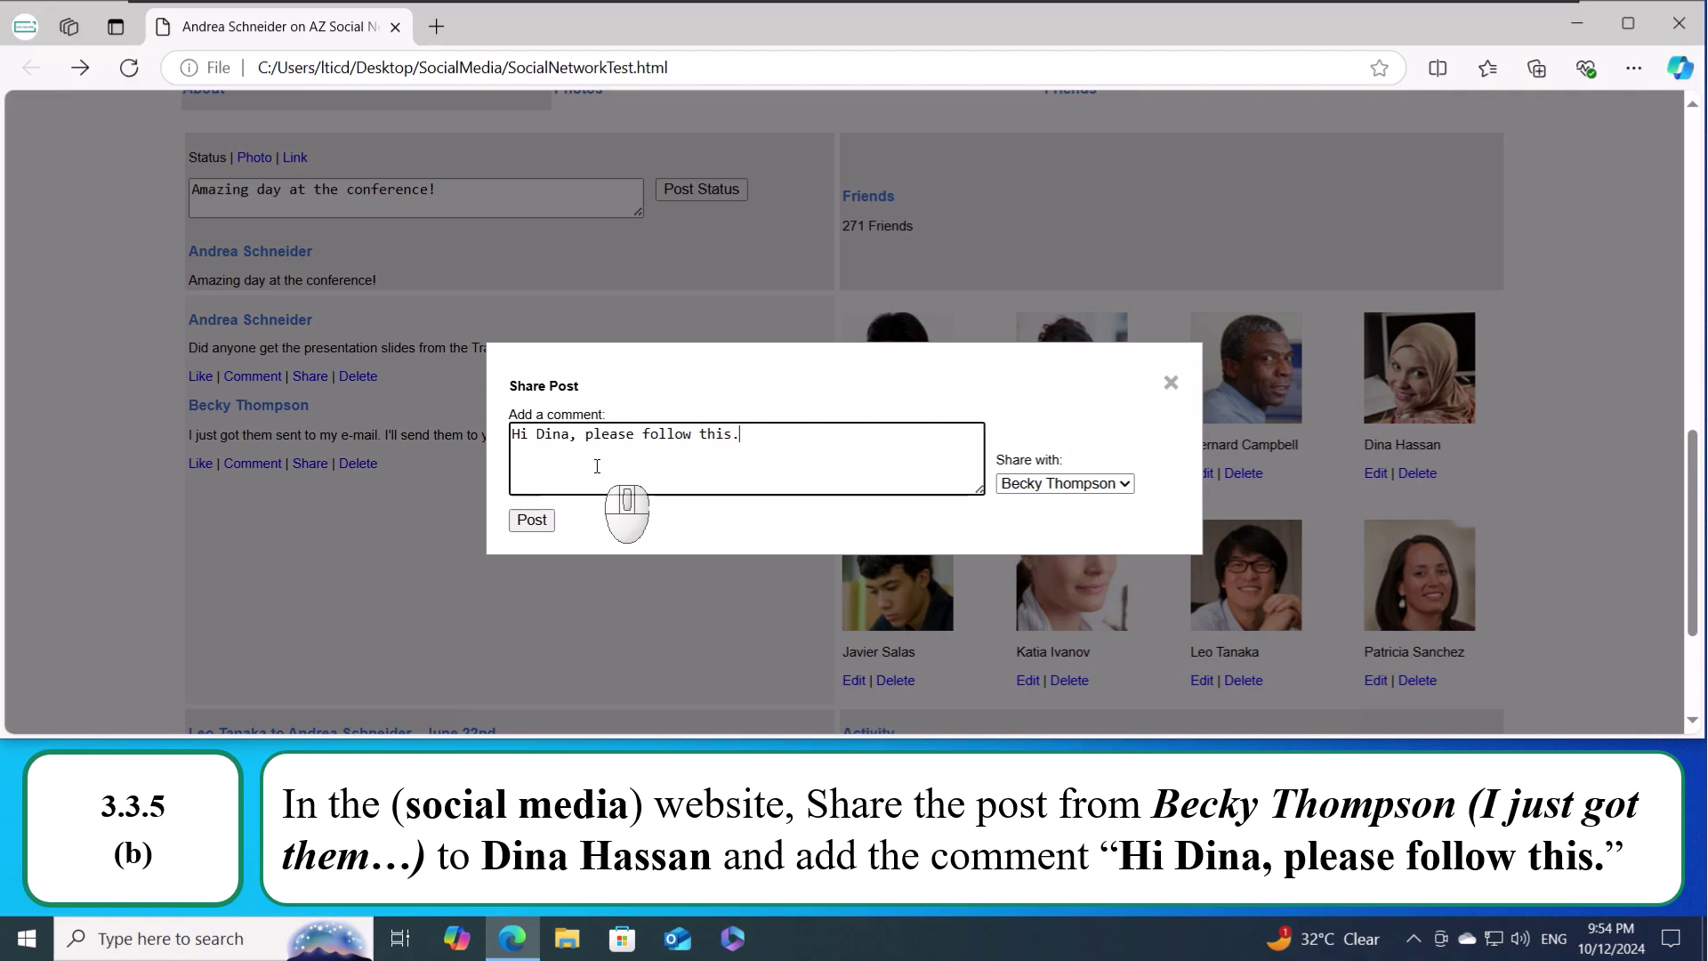
left_click(1123, 484)
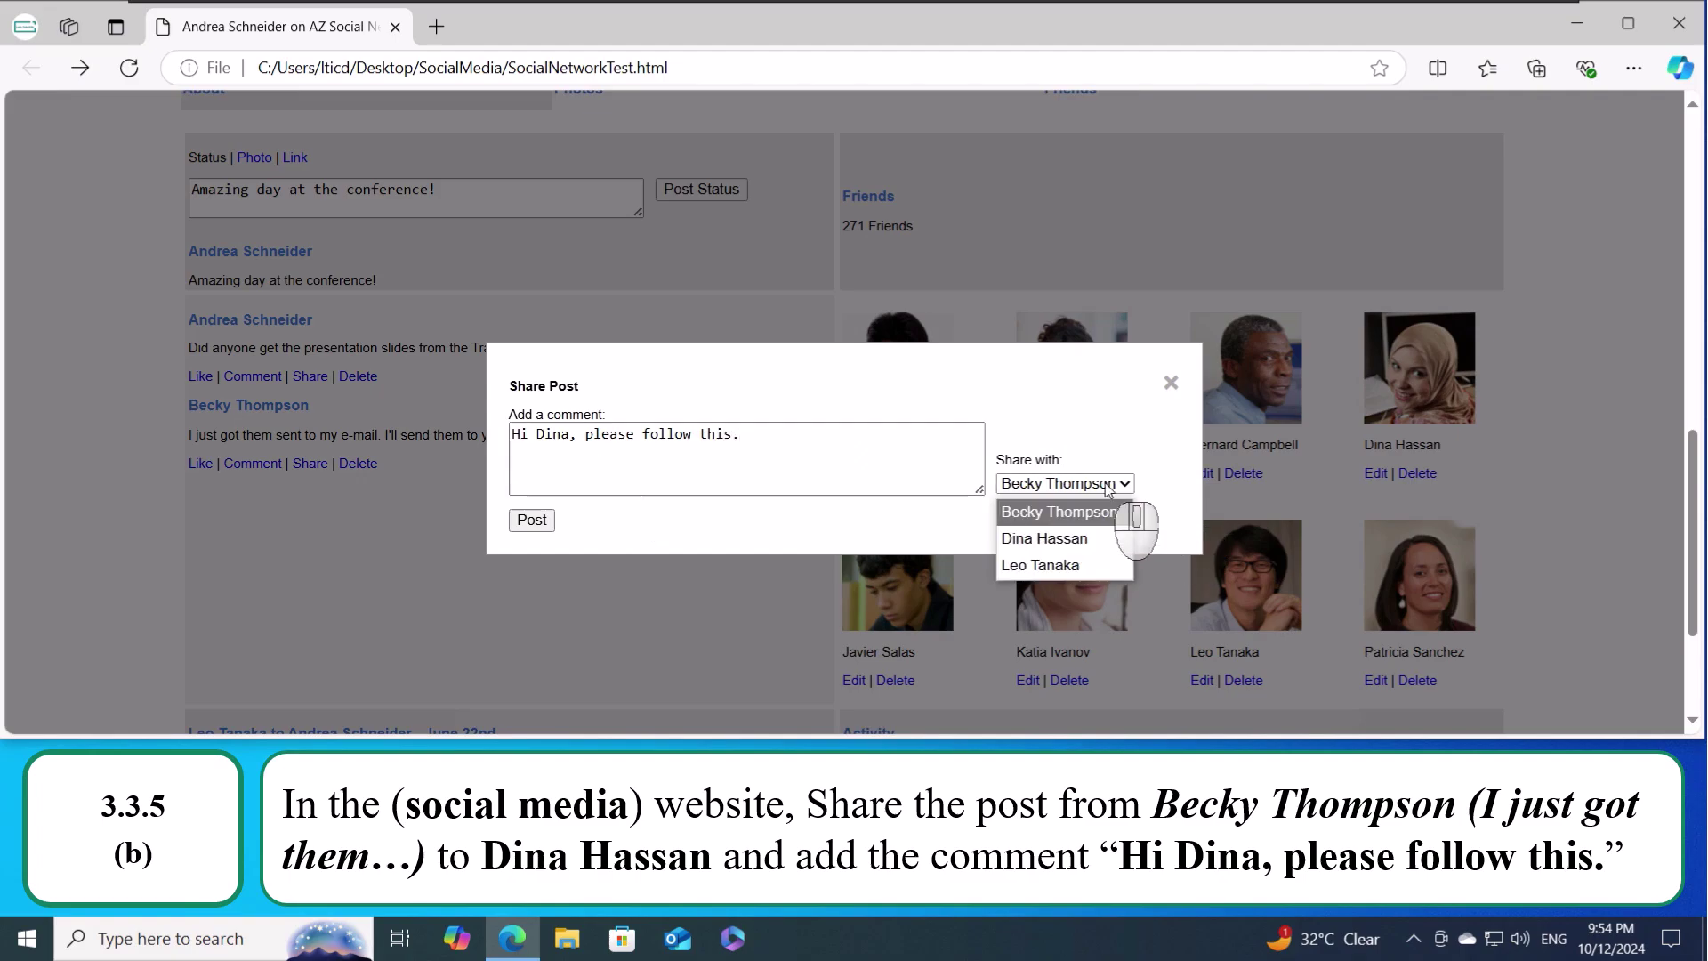
left_click(1059, 548)
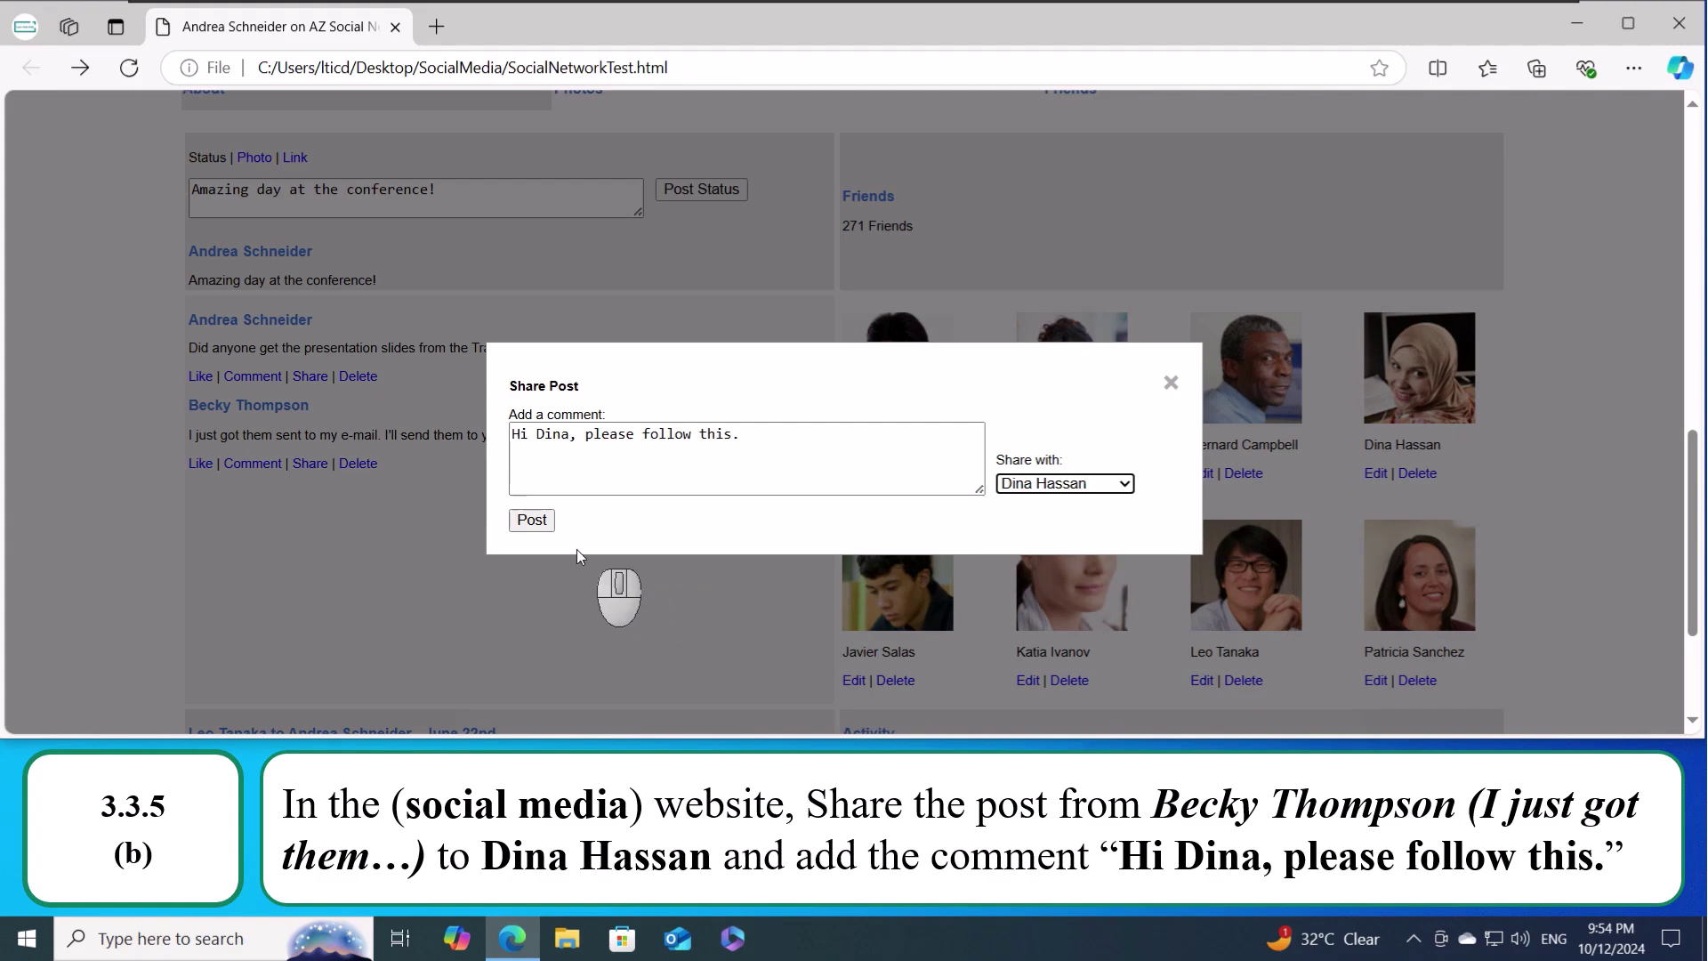
left_click(541, 523)
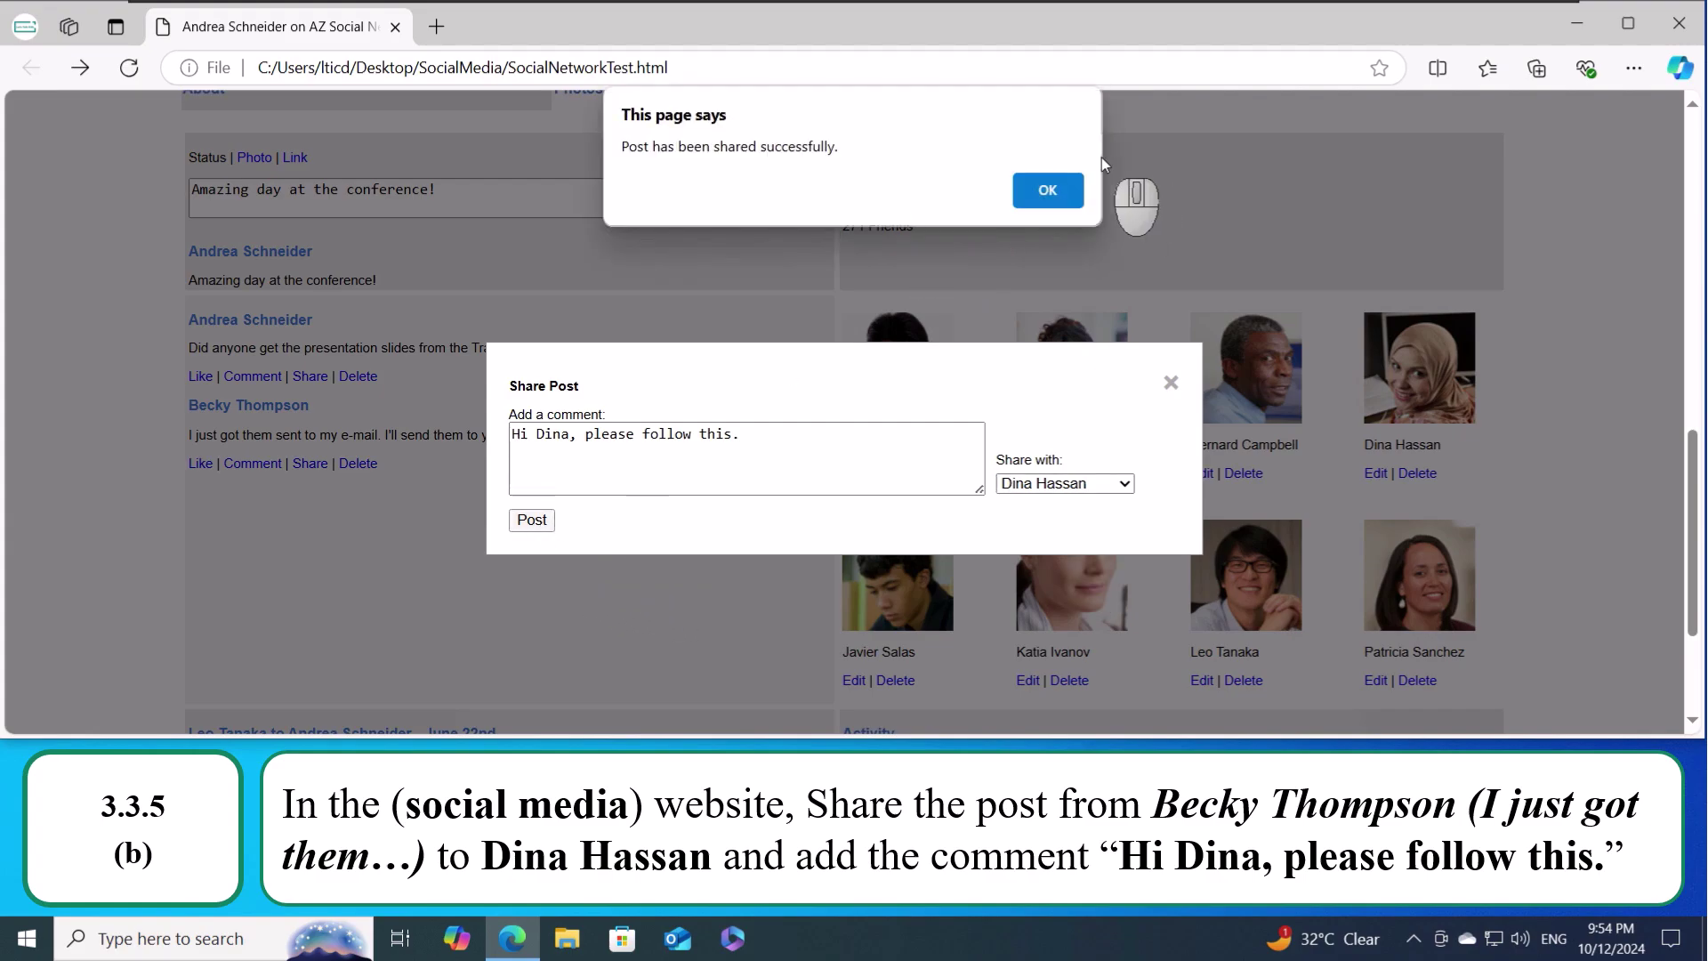
left_click(1046, 190)
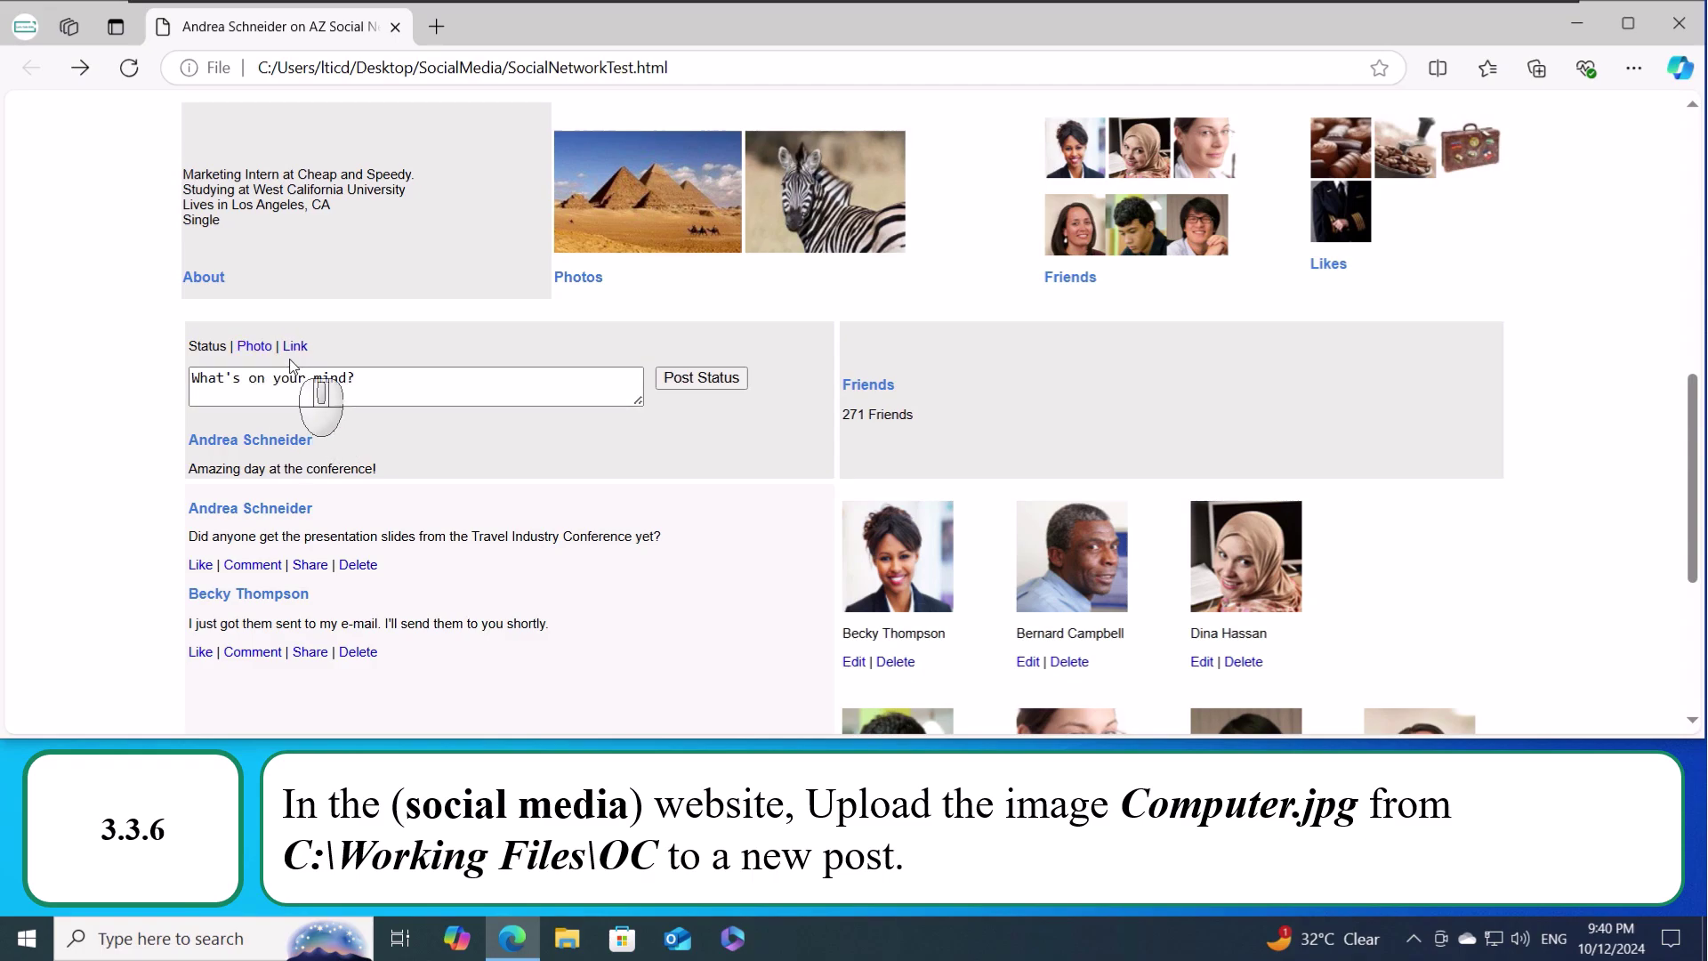
- Post the Computer image from C:\Working Files\OC as a new photo
left_click(255, 347)
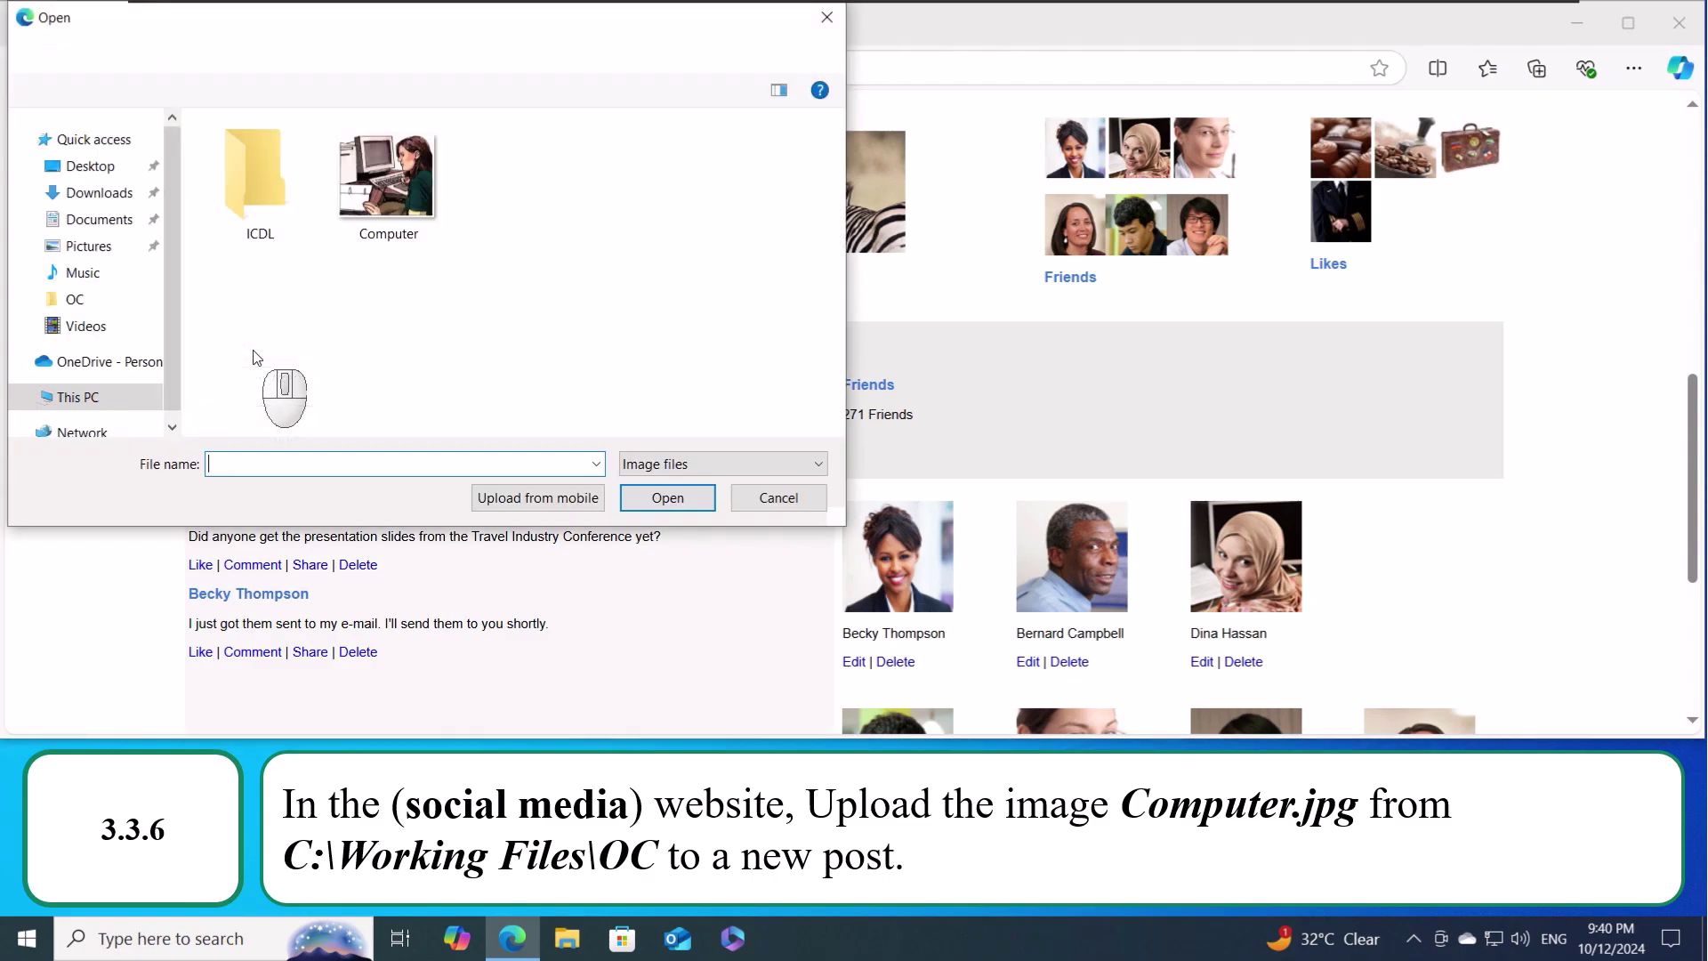
left_click(124, 401)
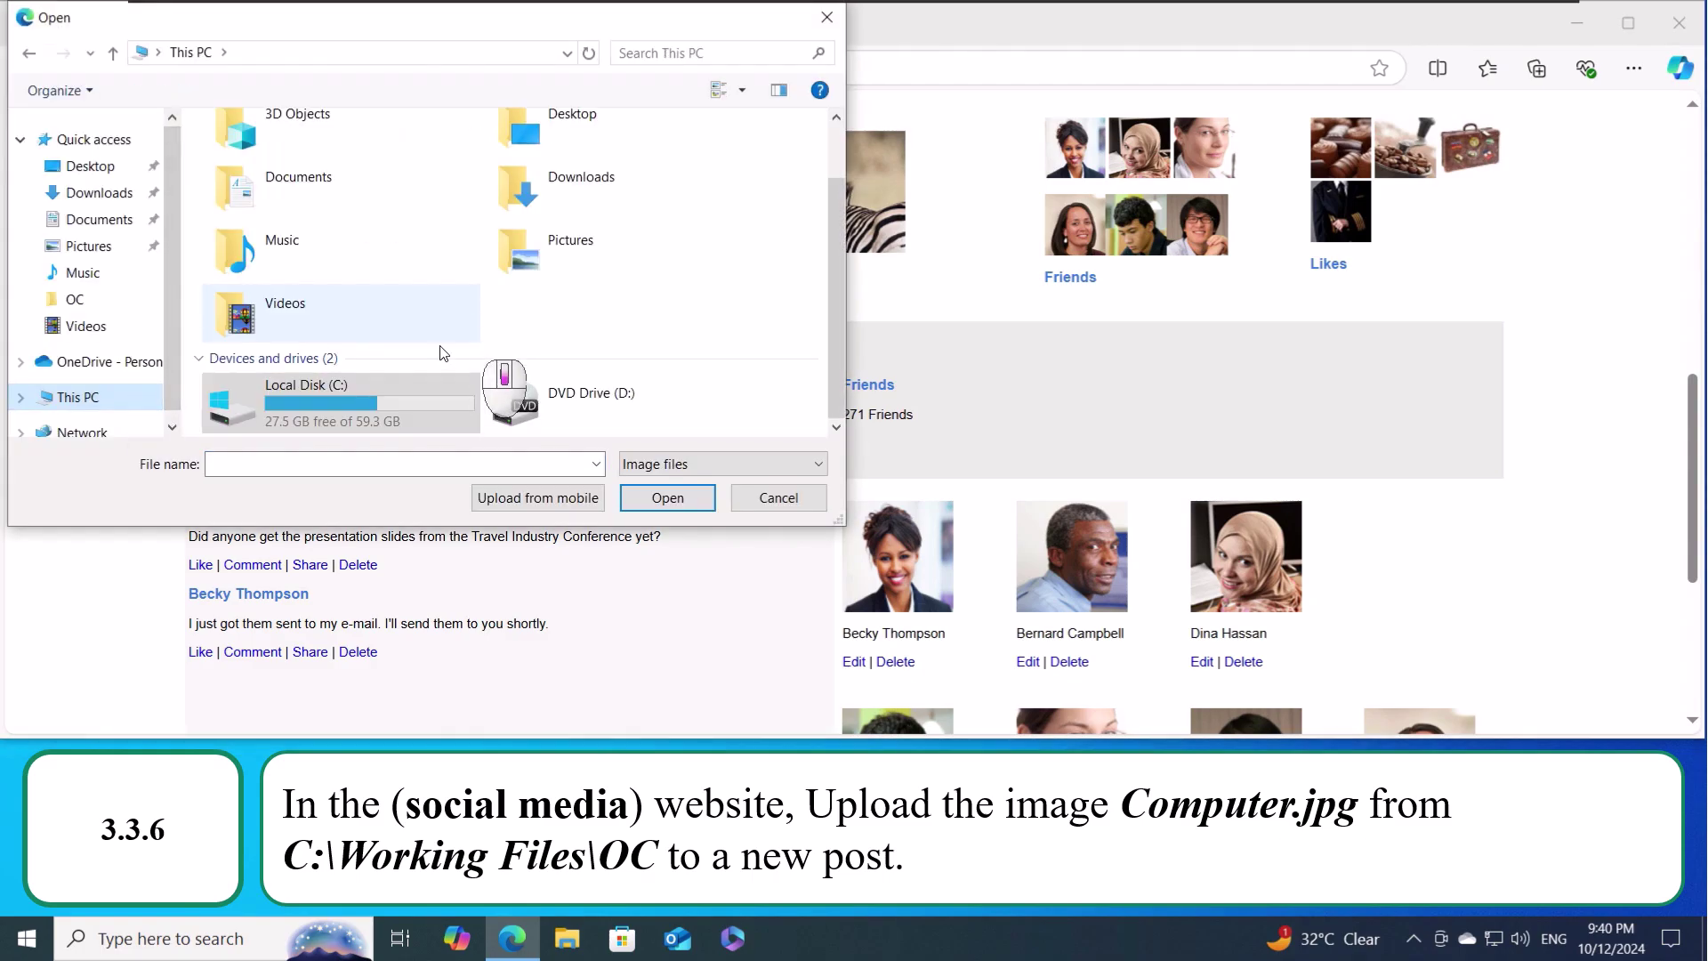
double_click(349, 385)
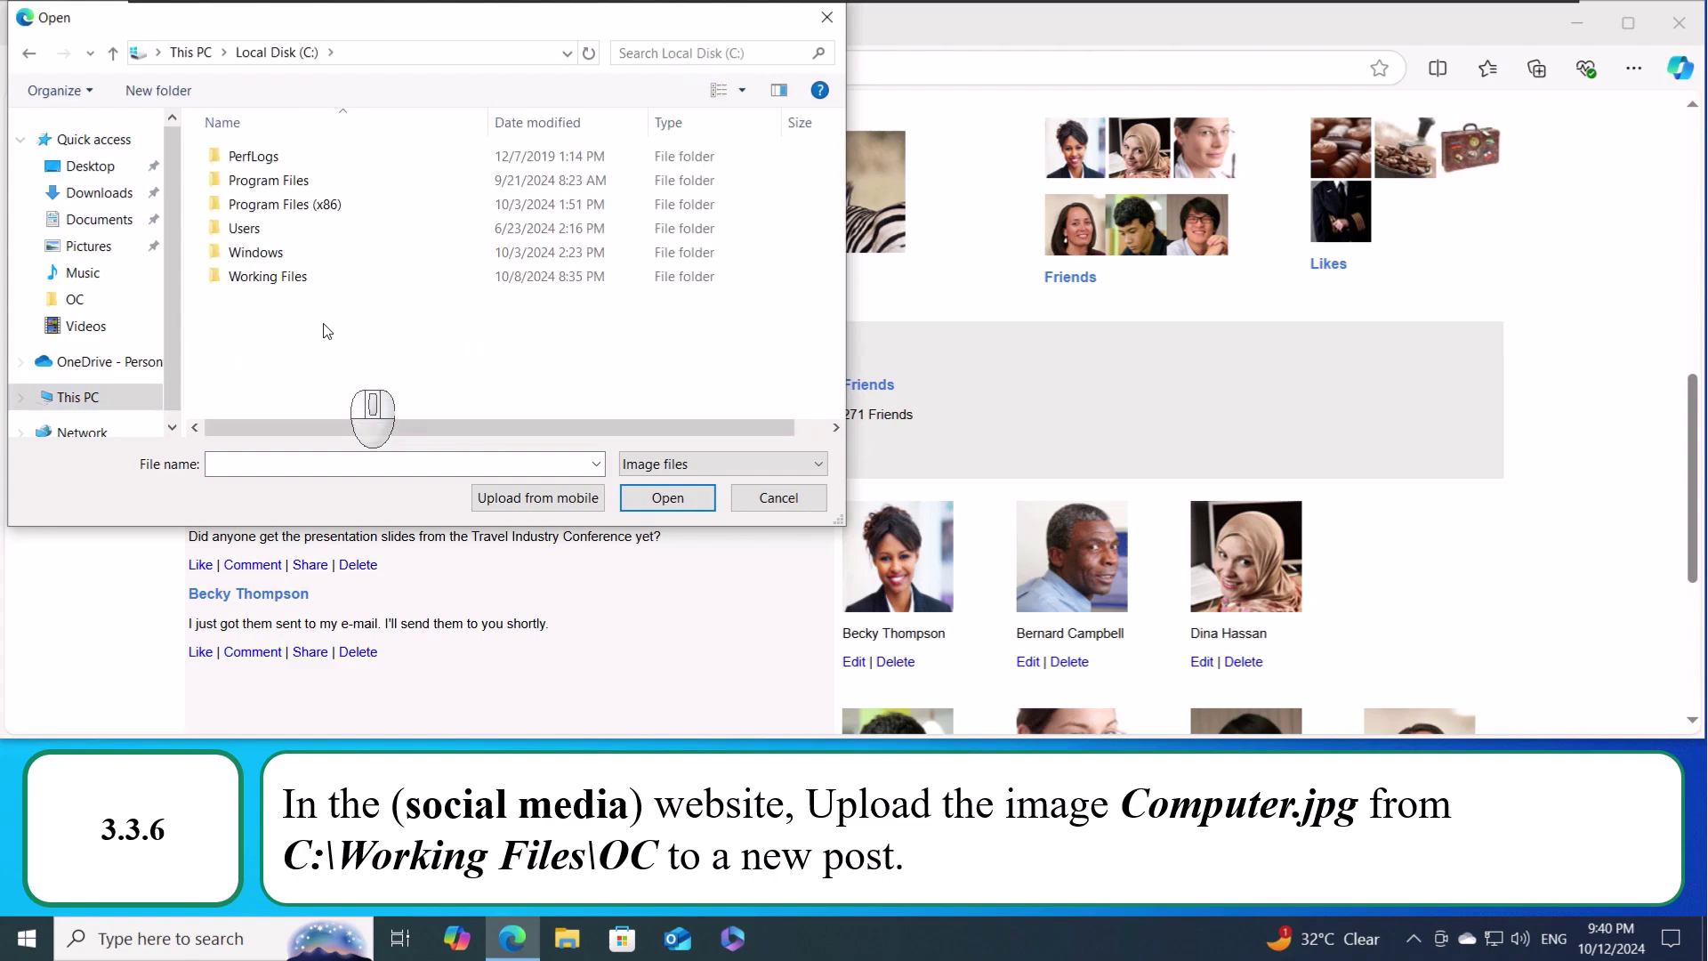
double_click(325, 277)
double_click(335, 158)
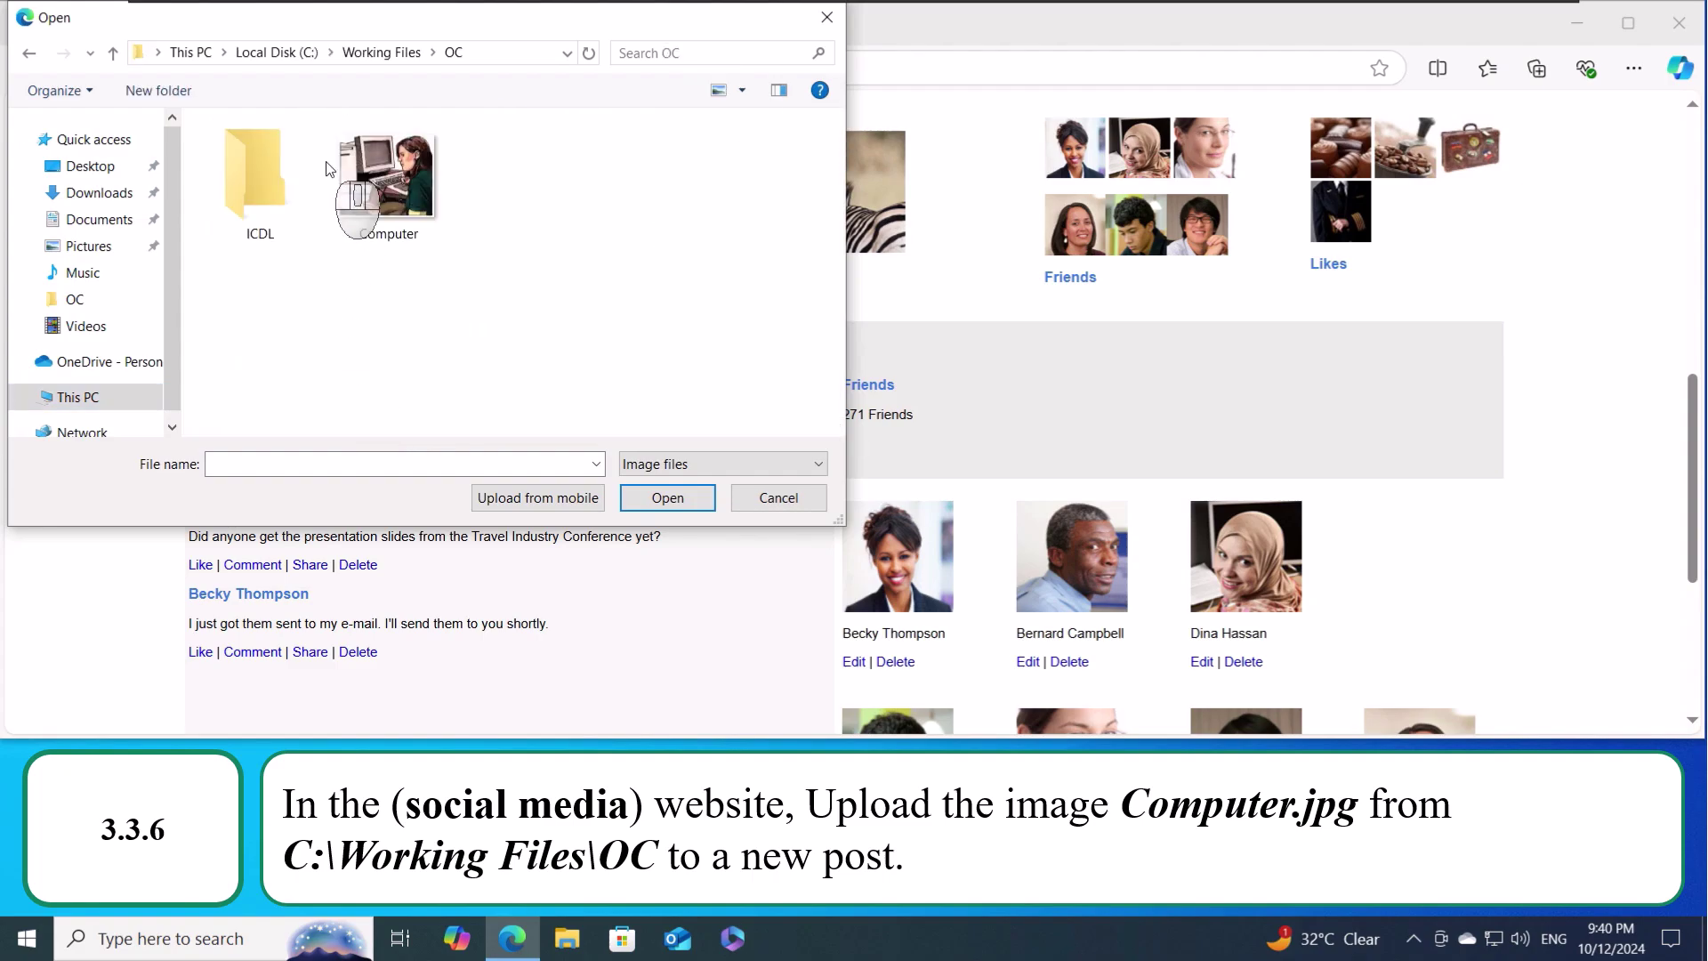
left_click(387, 204)
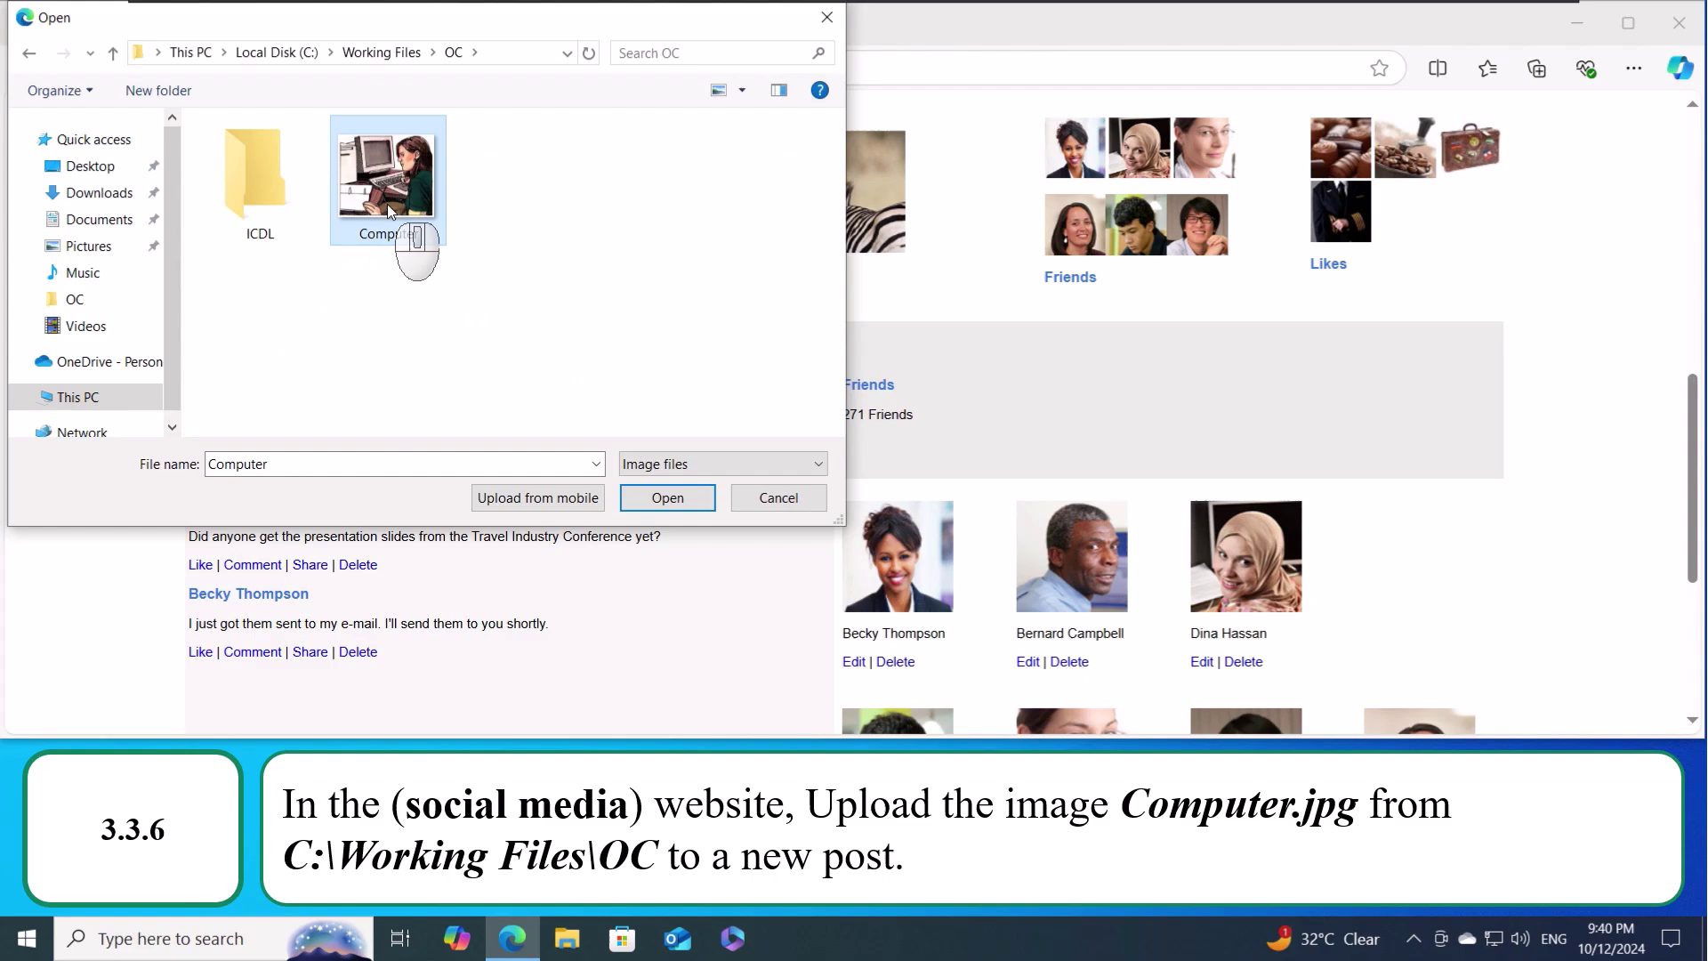
left_click(669, 497)
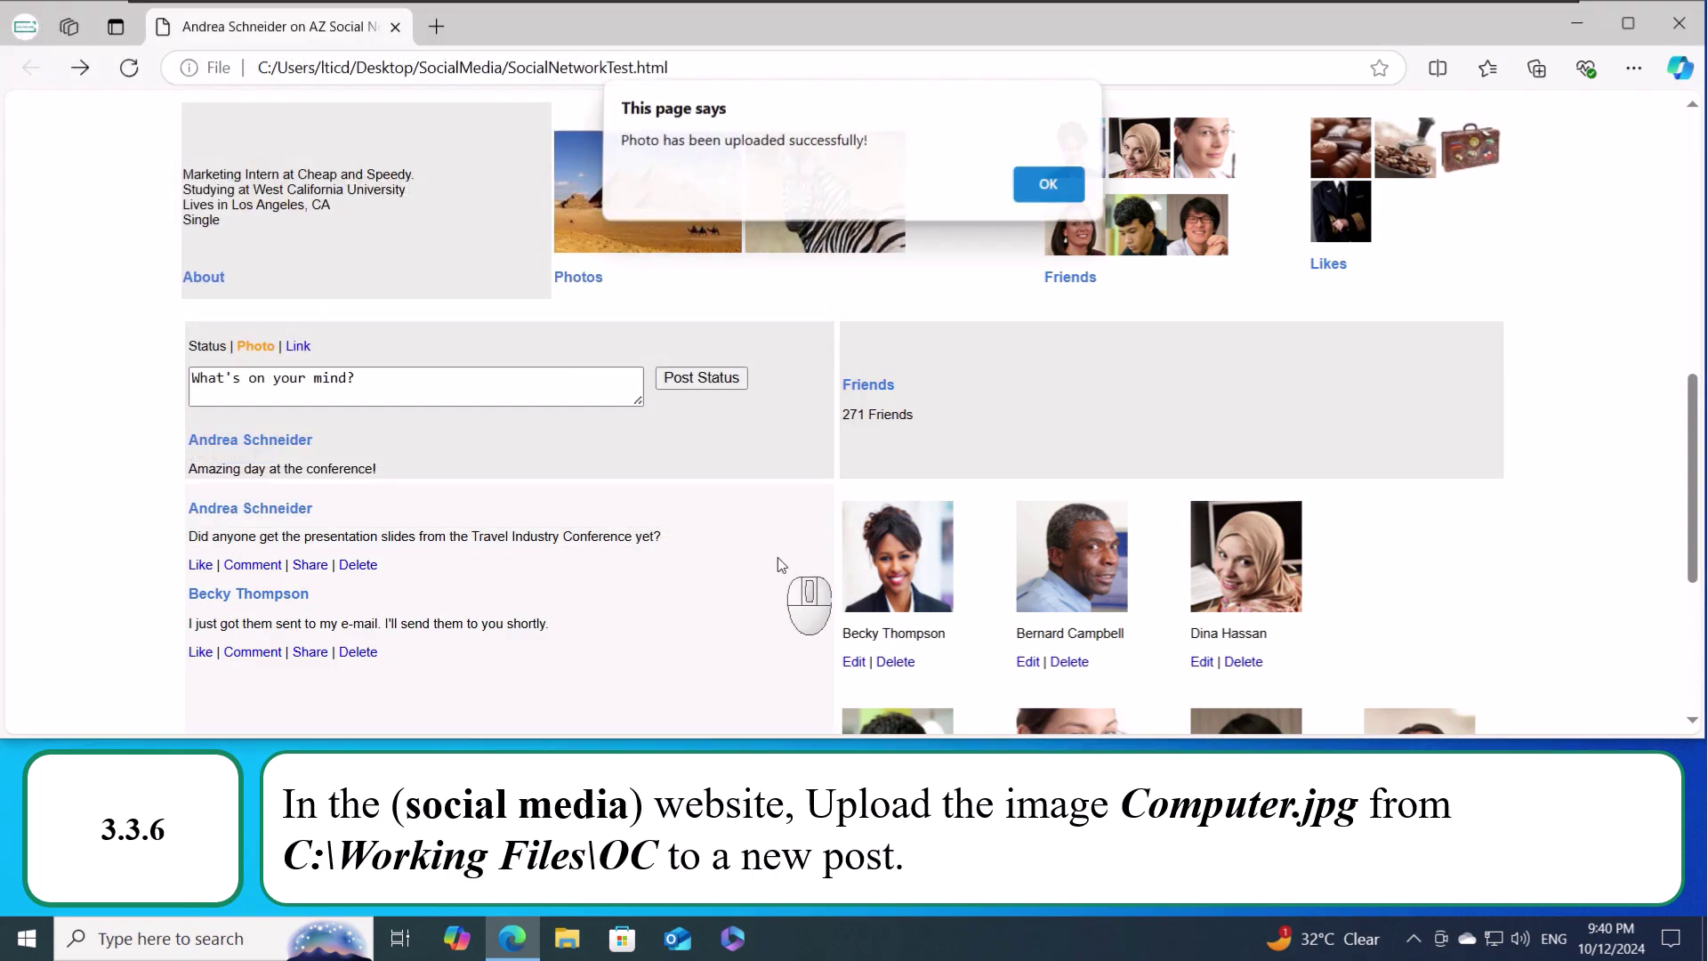
left_click(1043, 185)
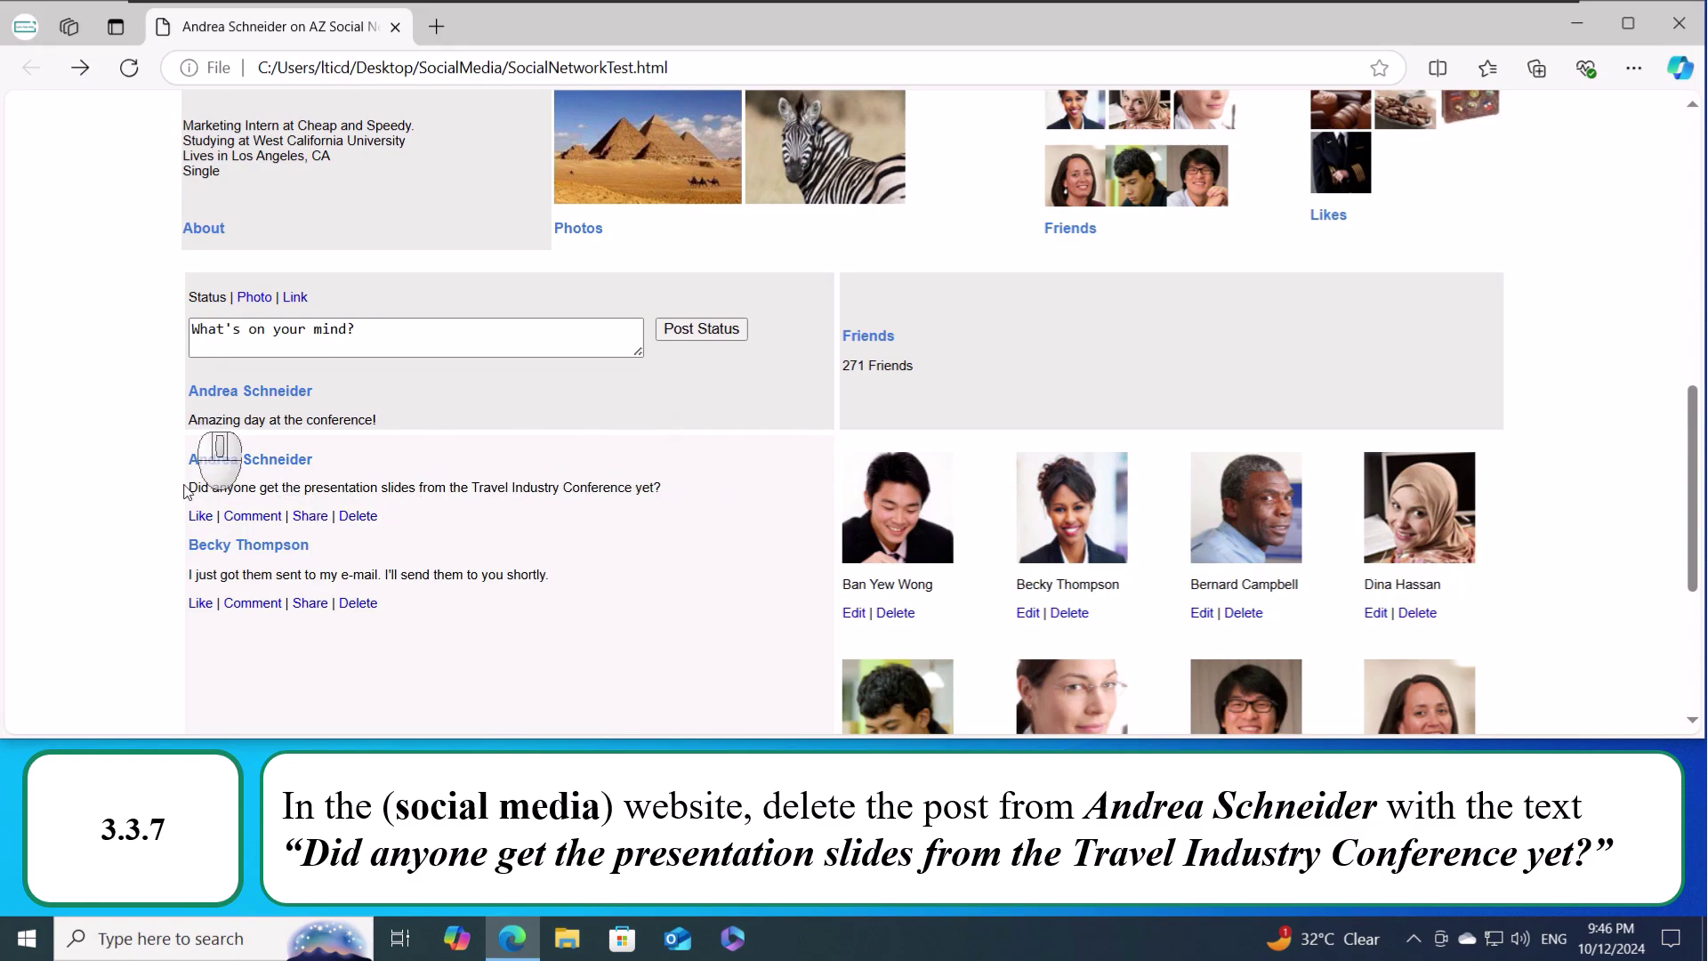
- Remove the post asking for the Travel Industry Conference presentation slides
left_click(364, 520)
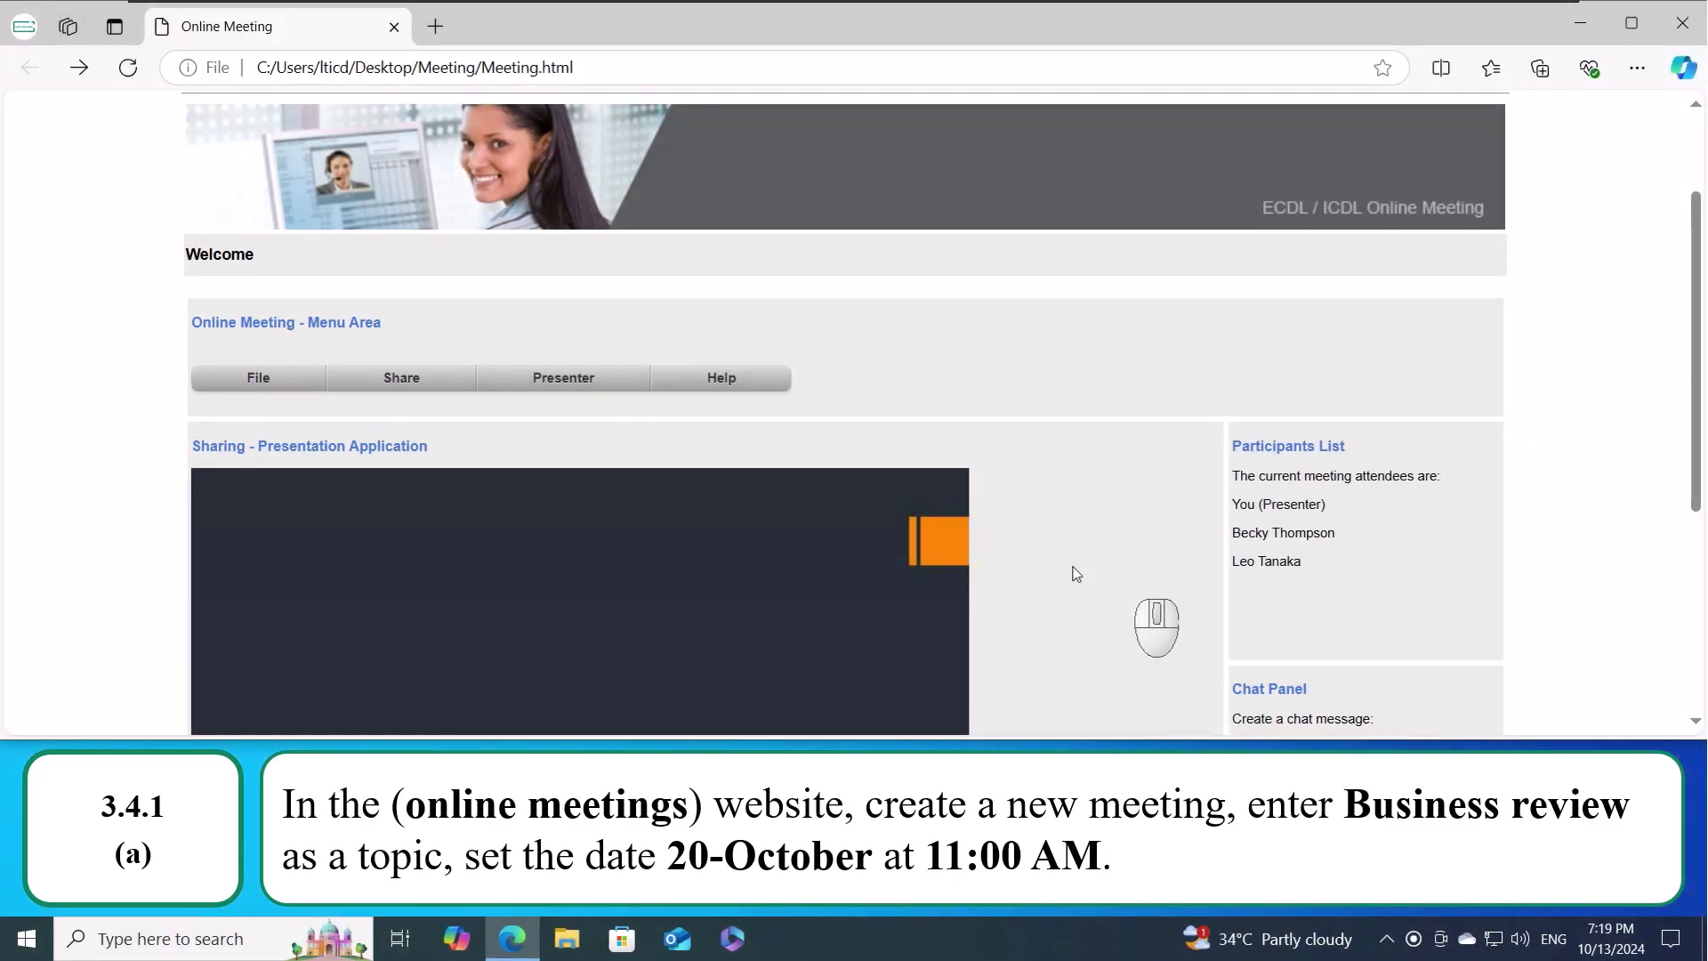
- Start a new meeting and set its time to 11:00
left_click(276, 382)
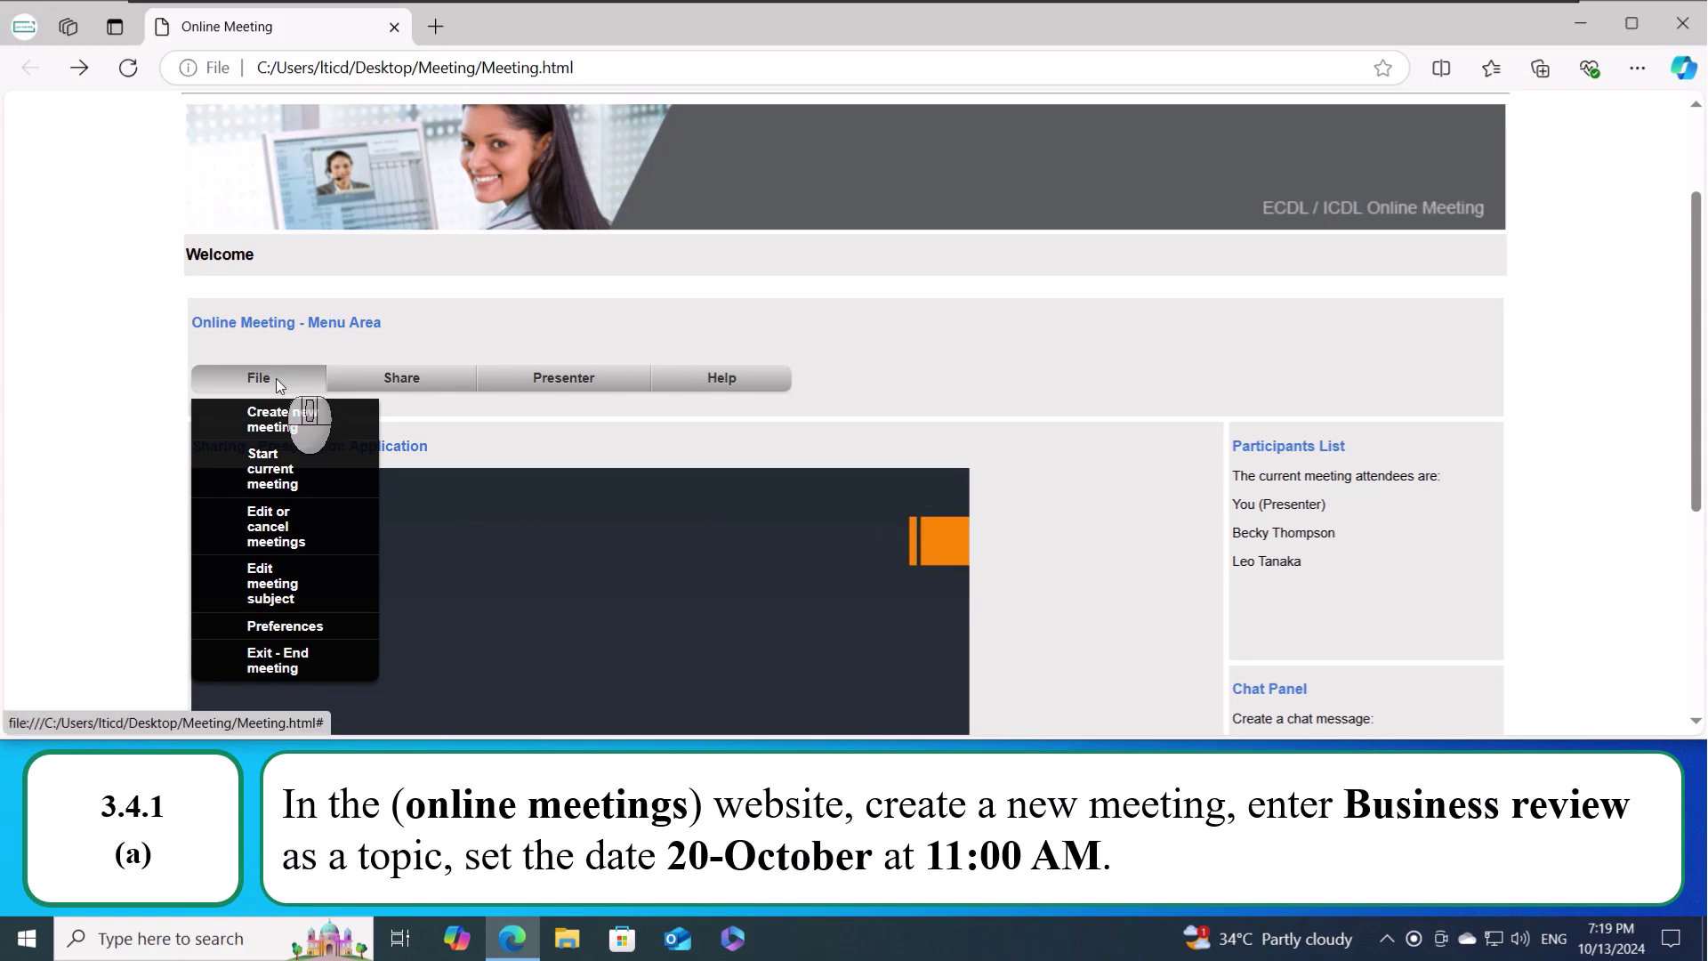
left_click(297, 426)
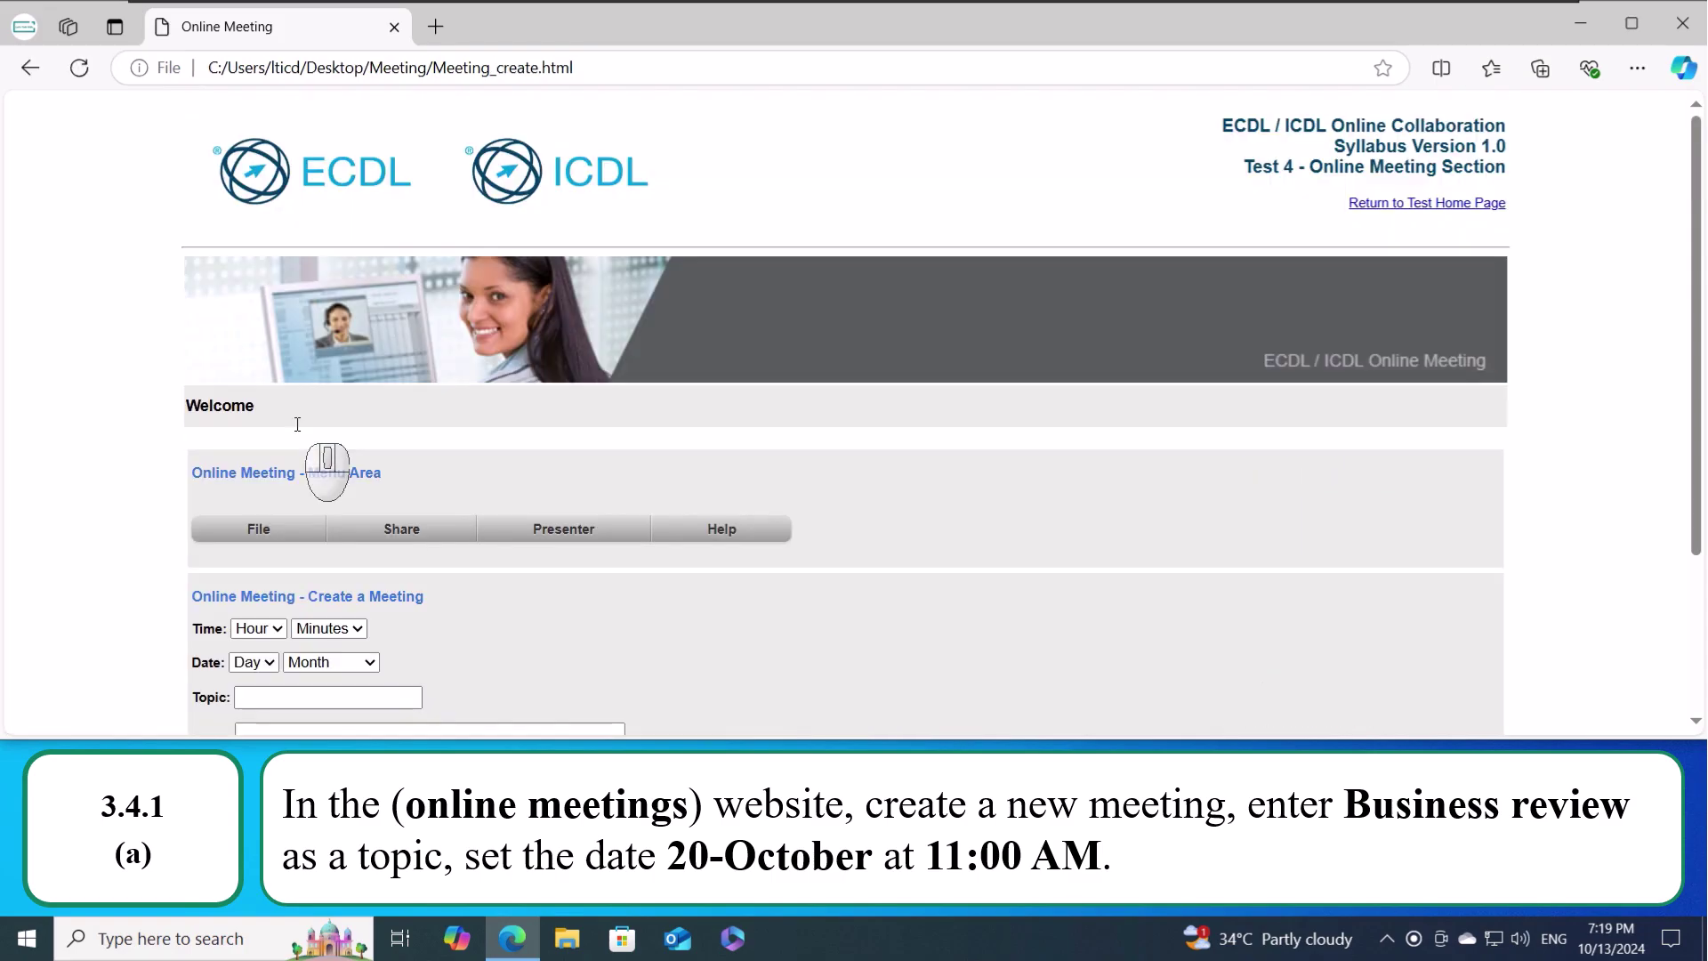
scroll(765, 454, "down", 3)
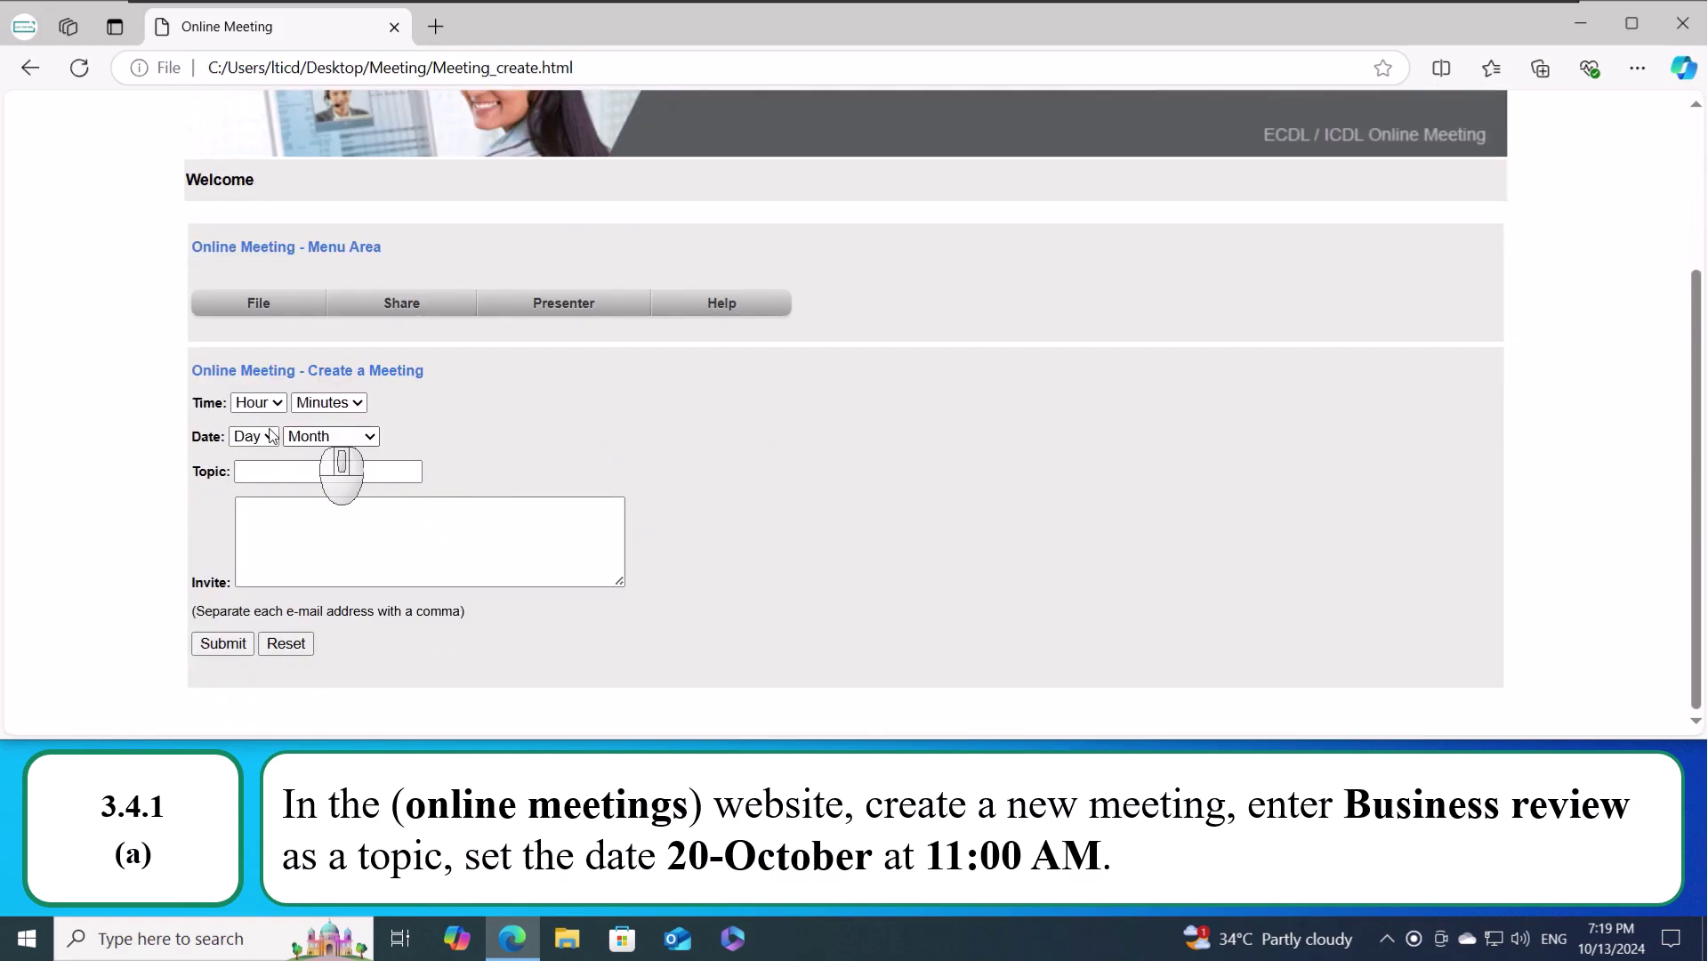
left_click(256, 405)
scroll(245, 485, "down", 2)
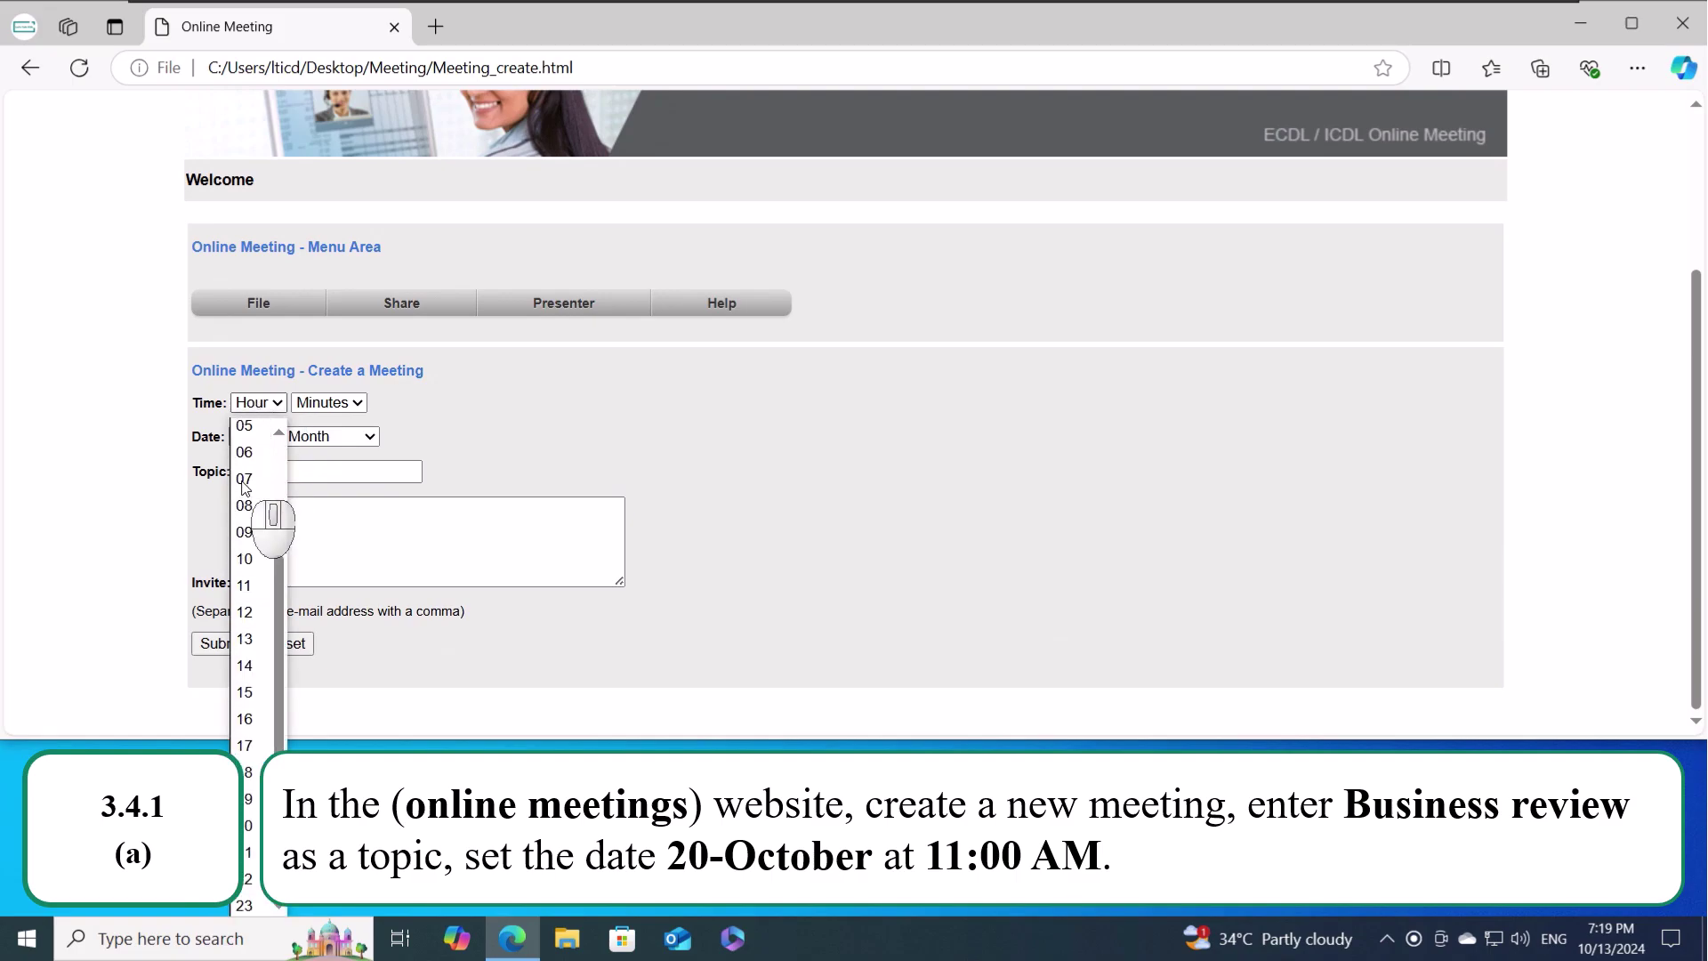
left_click(246, 588)
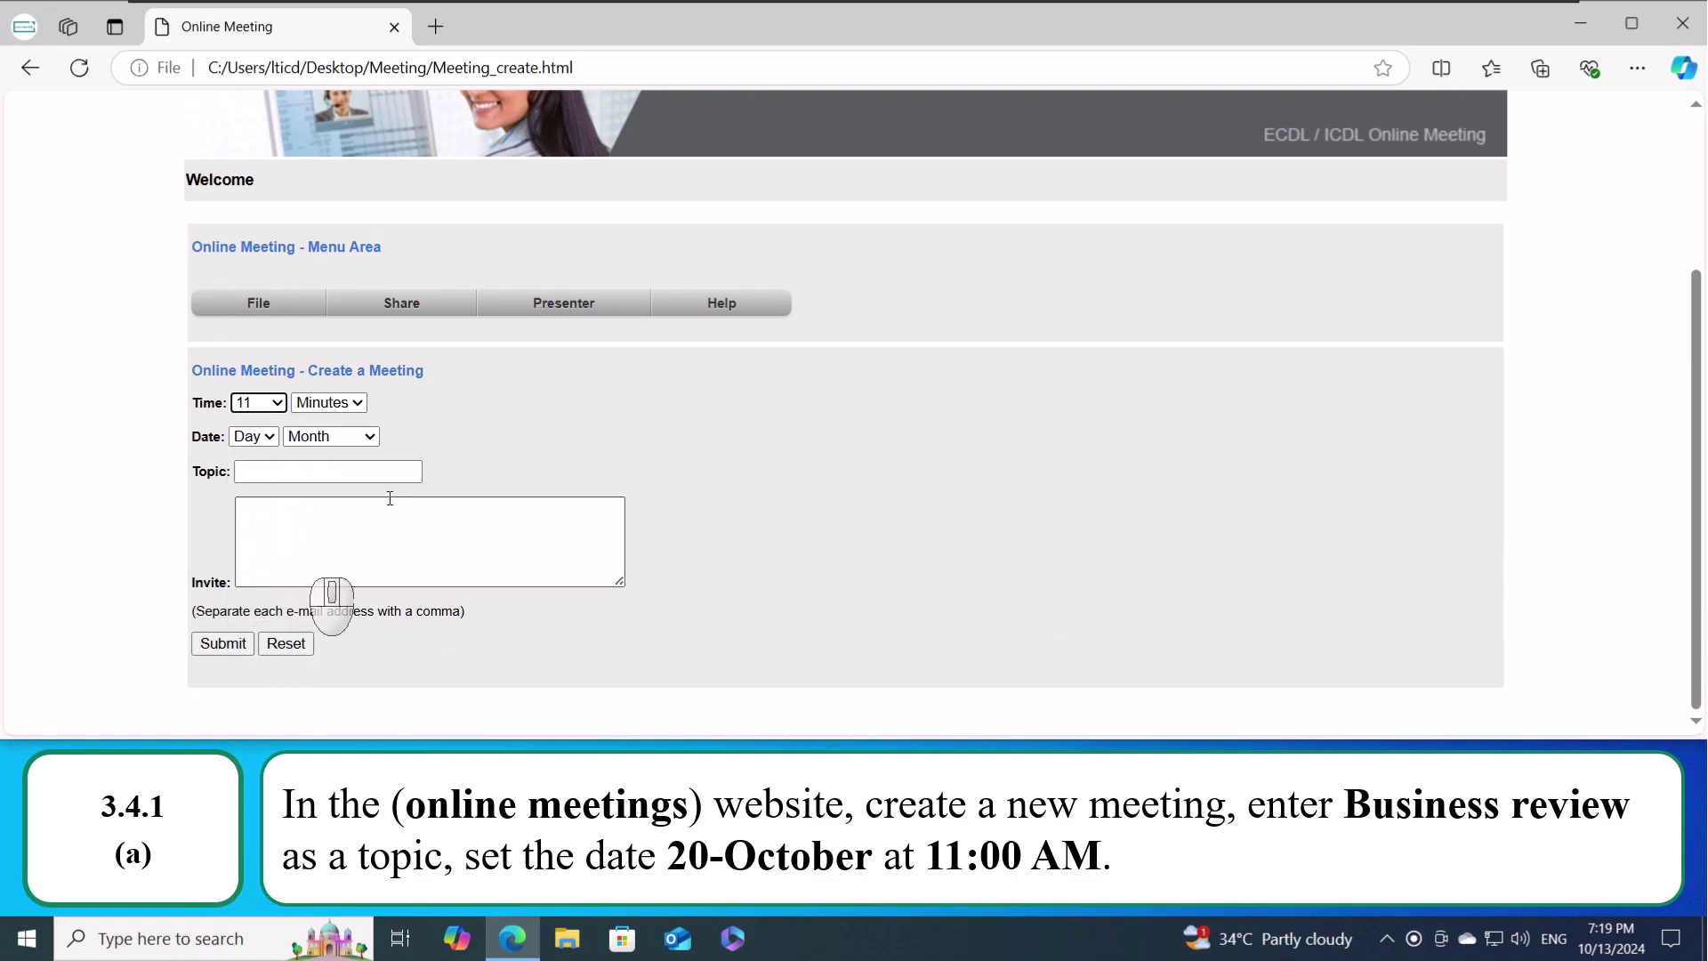
left_click(351, 403)
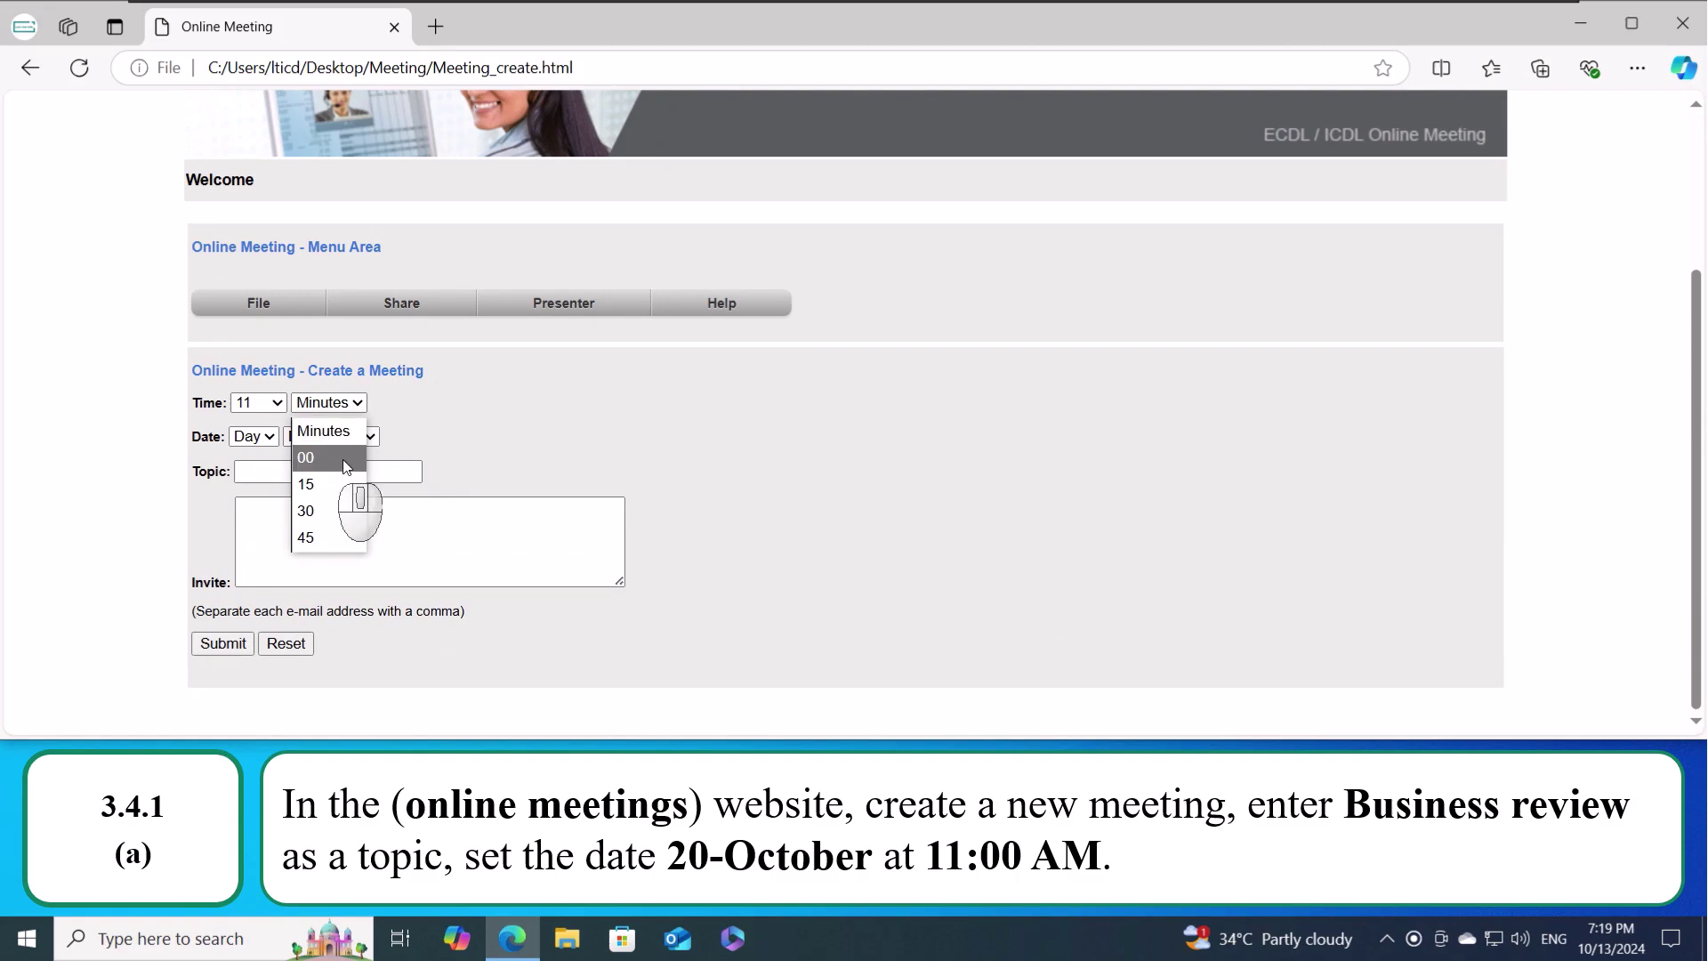
left_click(327, 459)
- Set the date to 20 October and the topic to 'Business Review', then submit
left_click(254, 436)
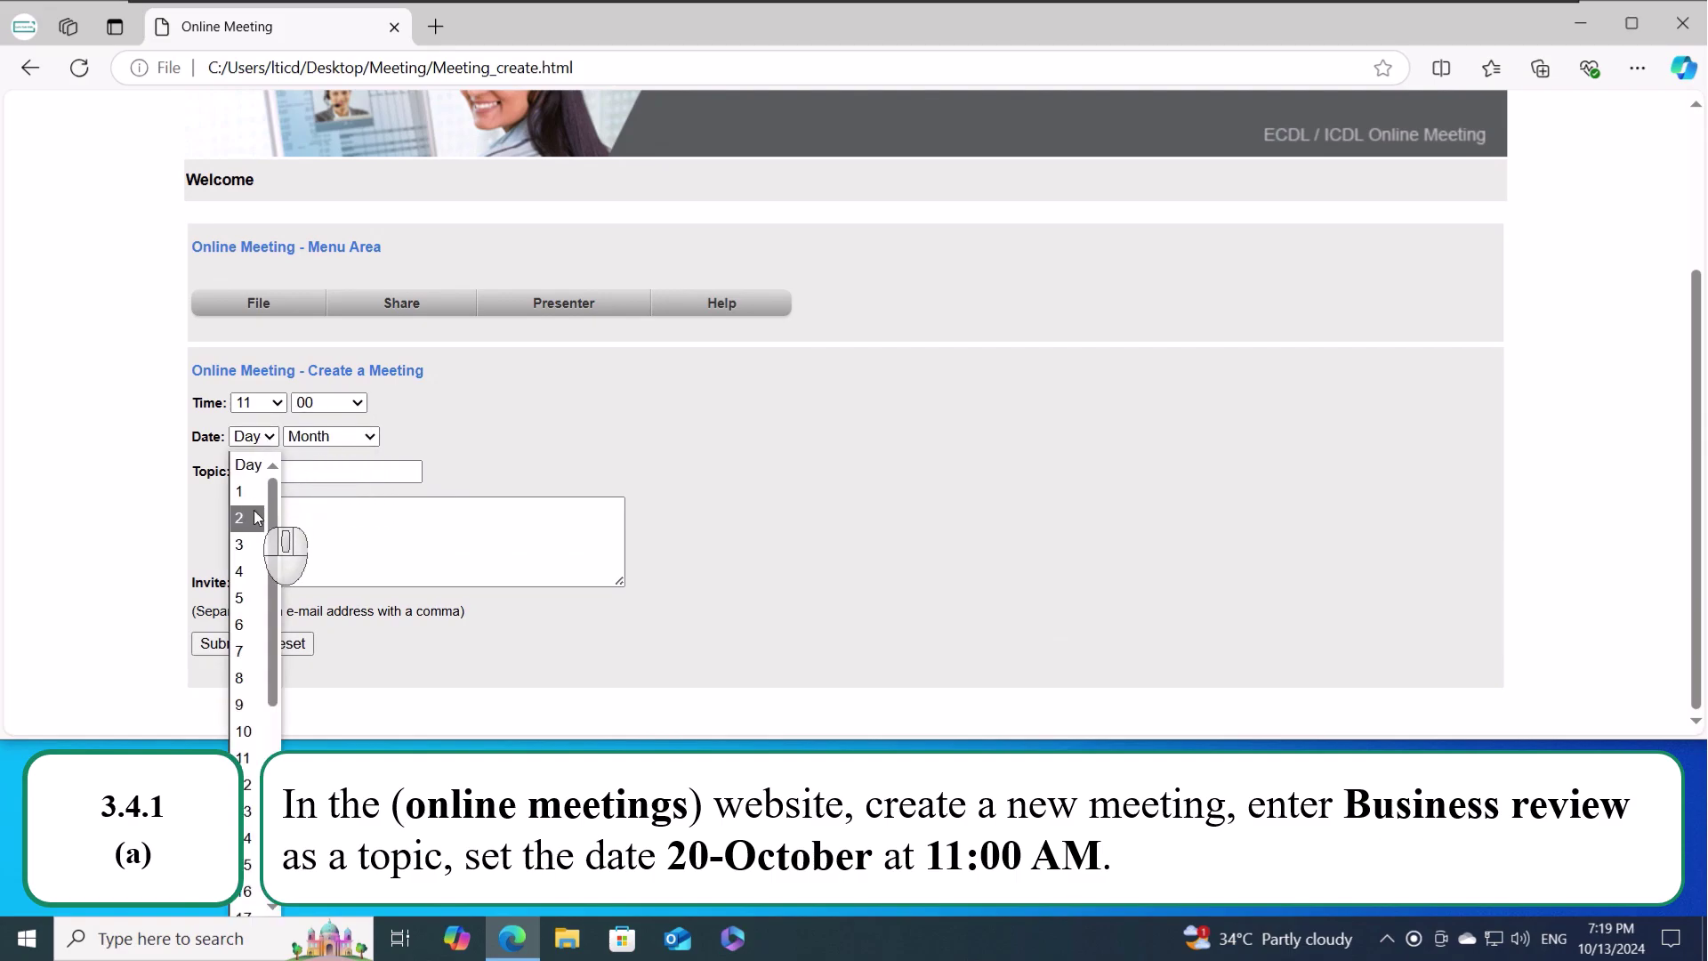
scroll(256, 519, "down", 5)
scroll(255, 525, "up", 2)
scroll(252, 552, "down", 2)
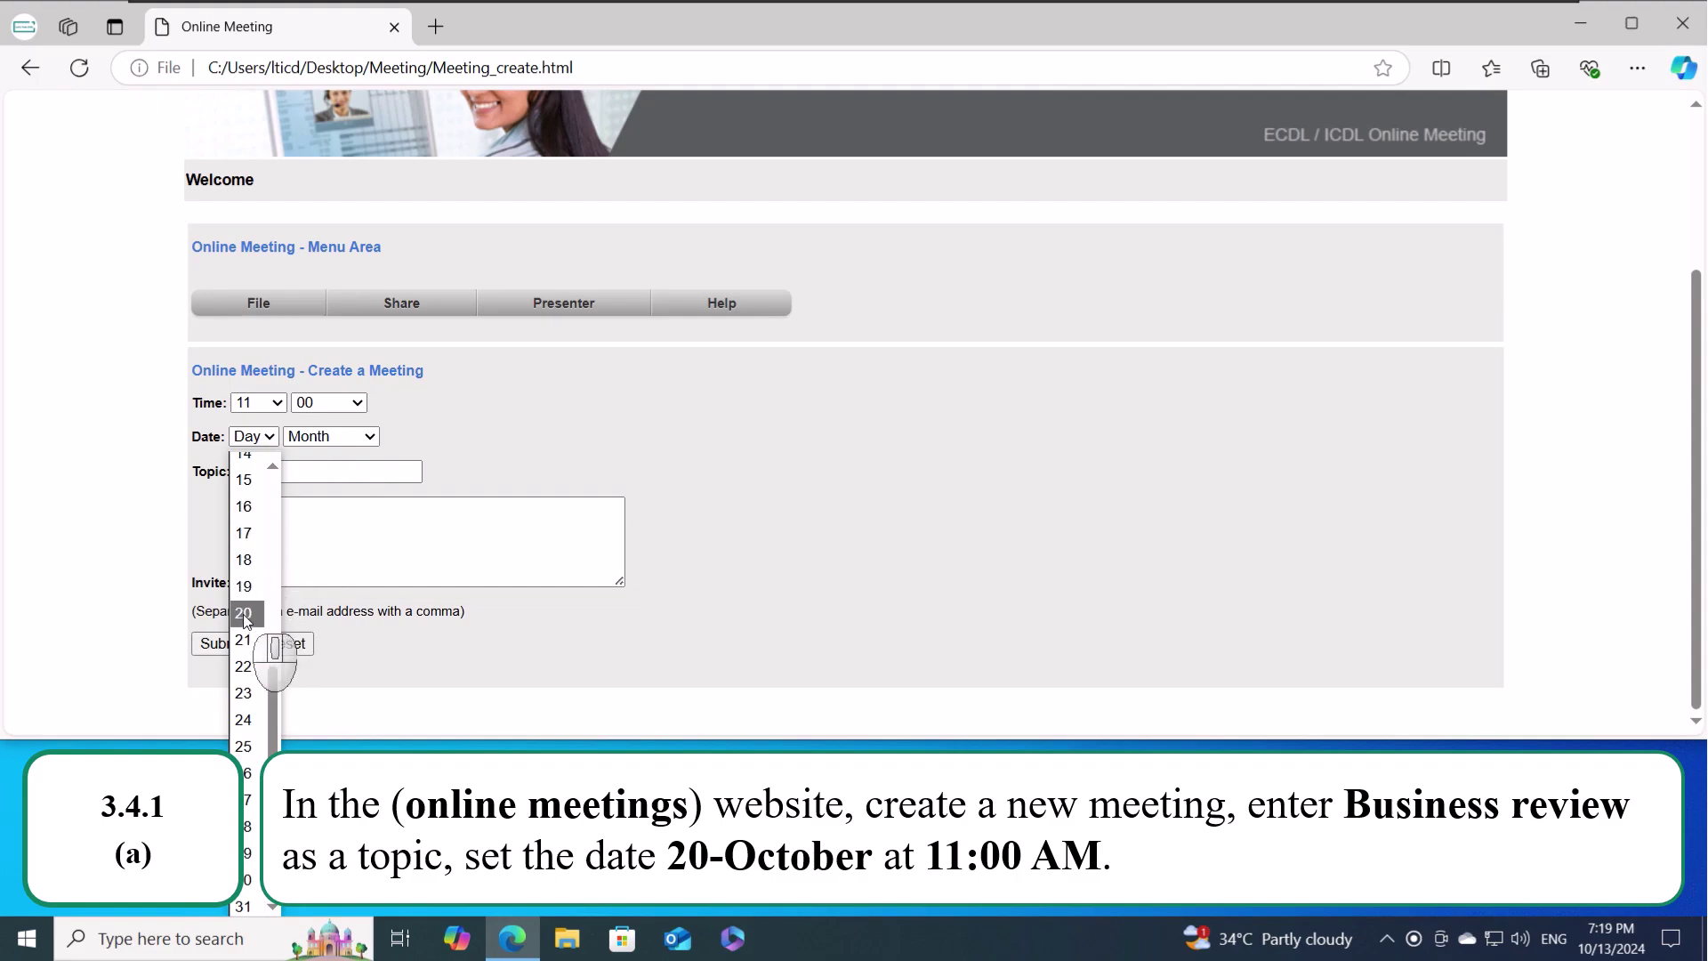
left_click(243, 613)
left_click(352, 436)
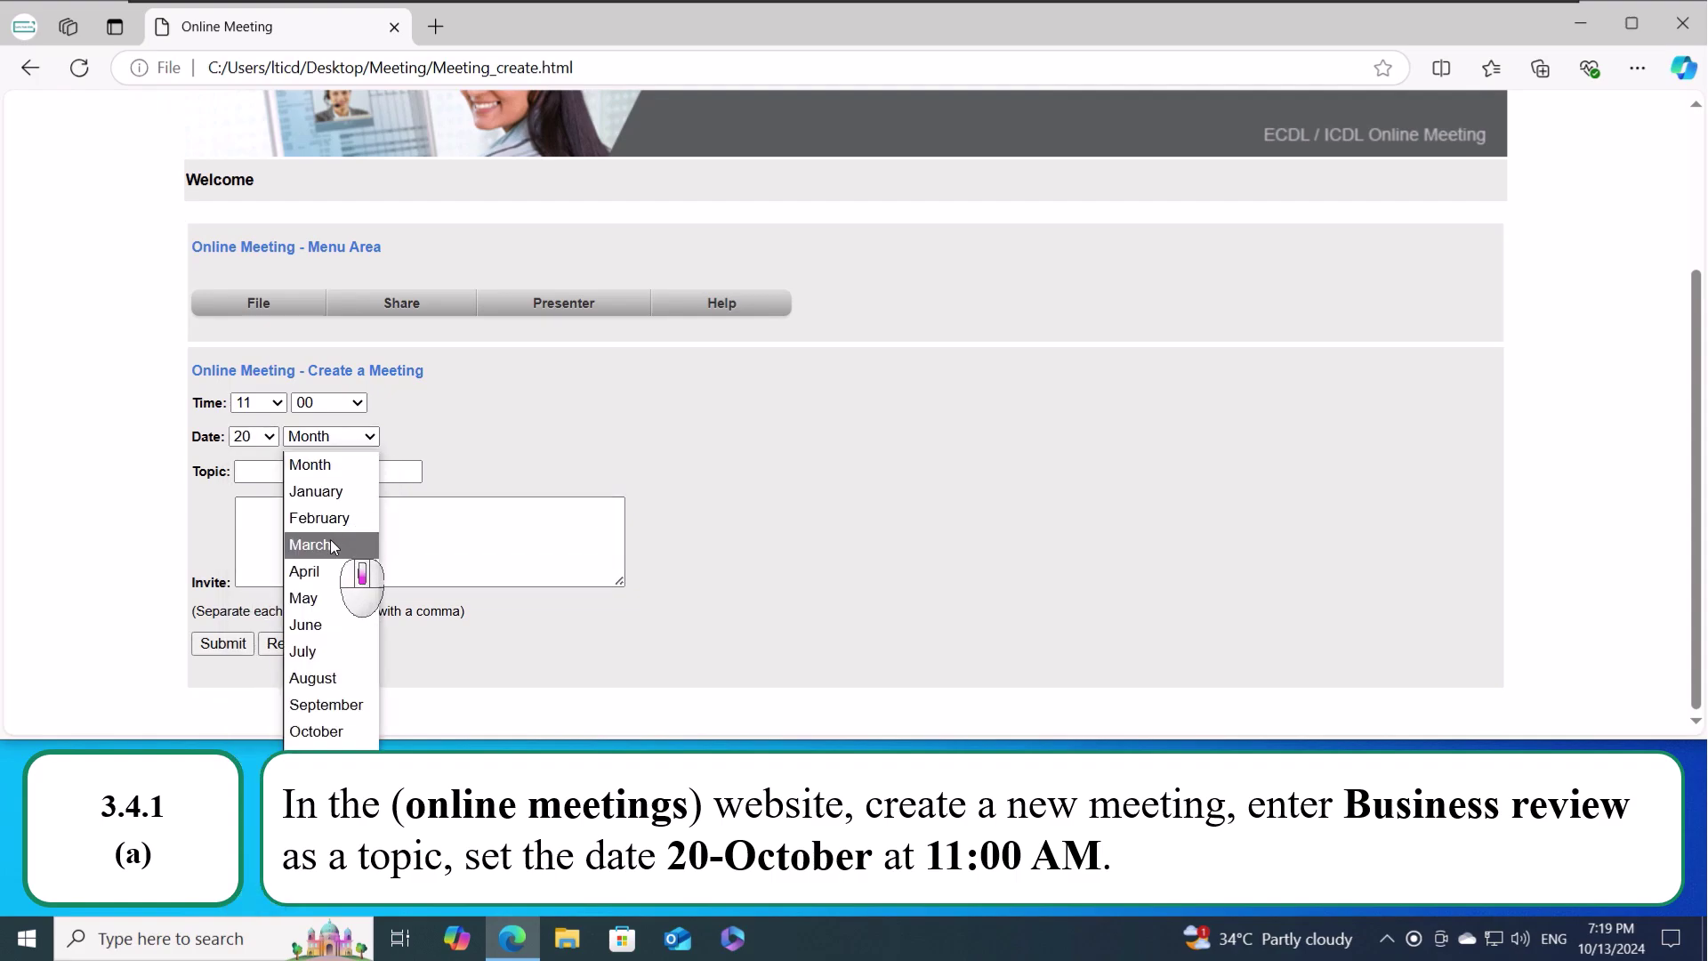
left_click(347, 732)
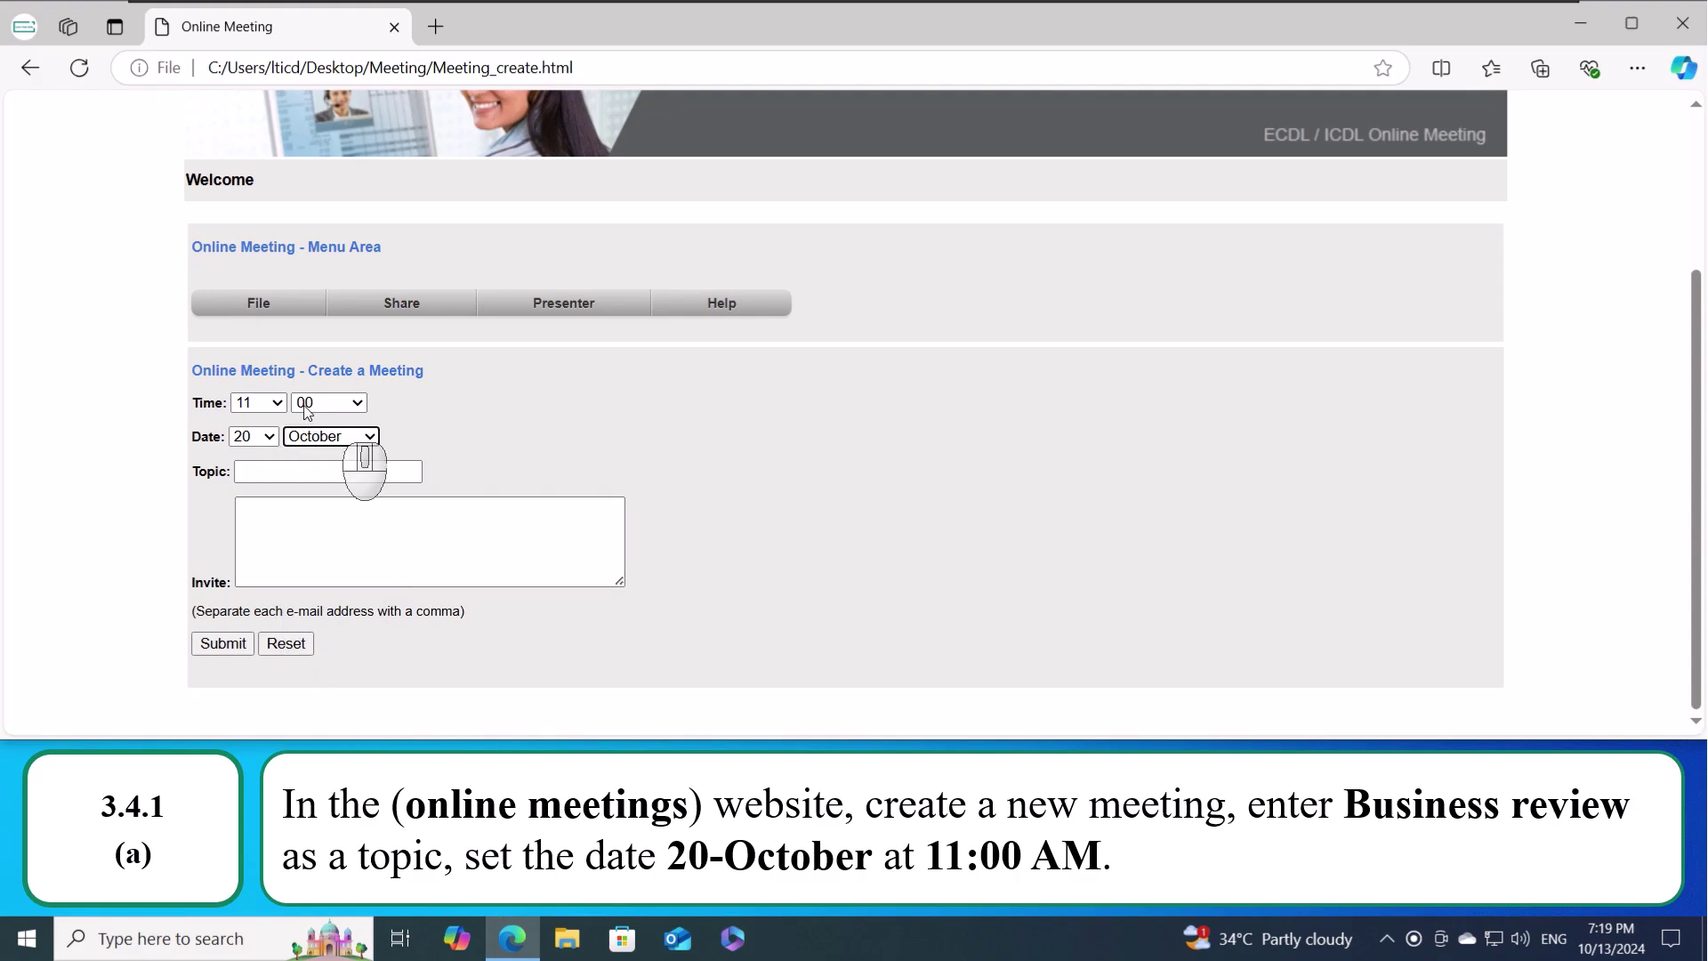
left_click(340, 468)
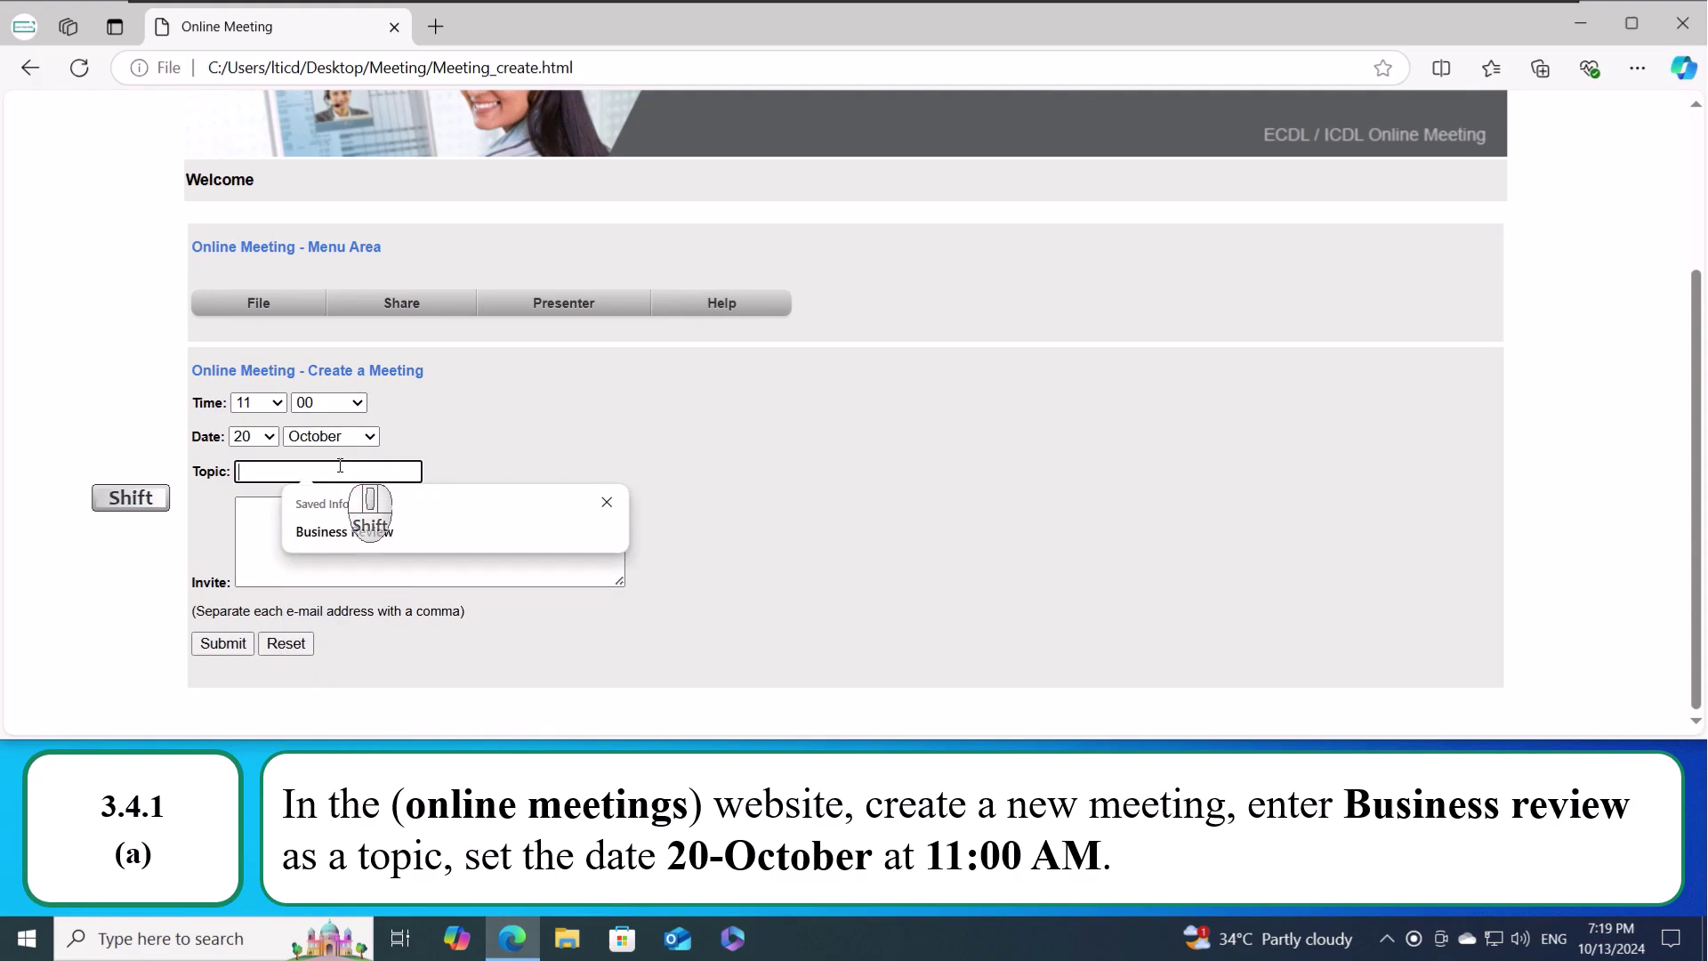
type("Business Review")
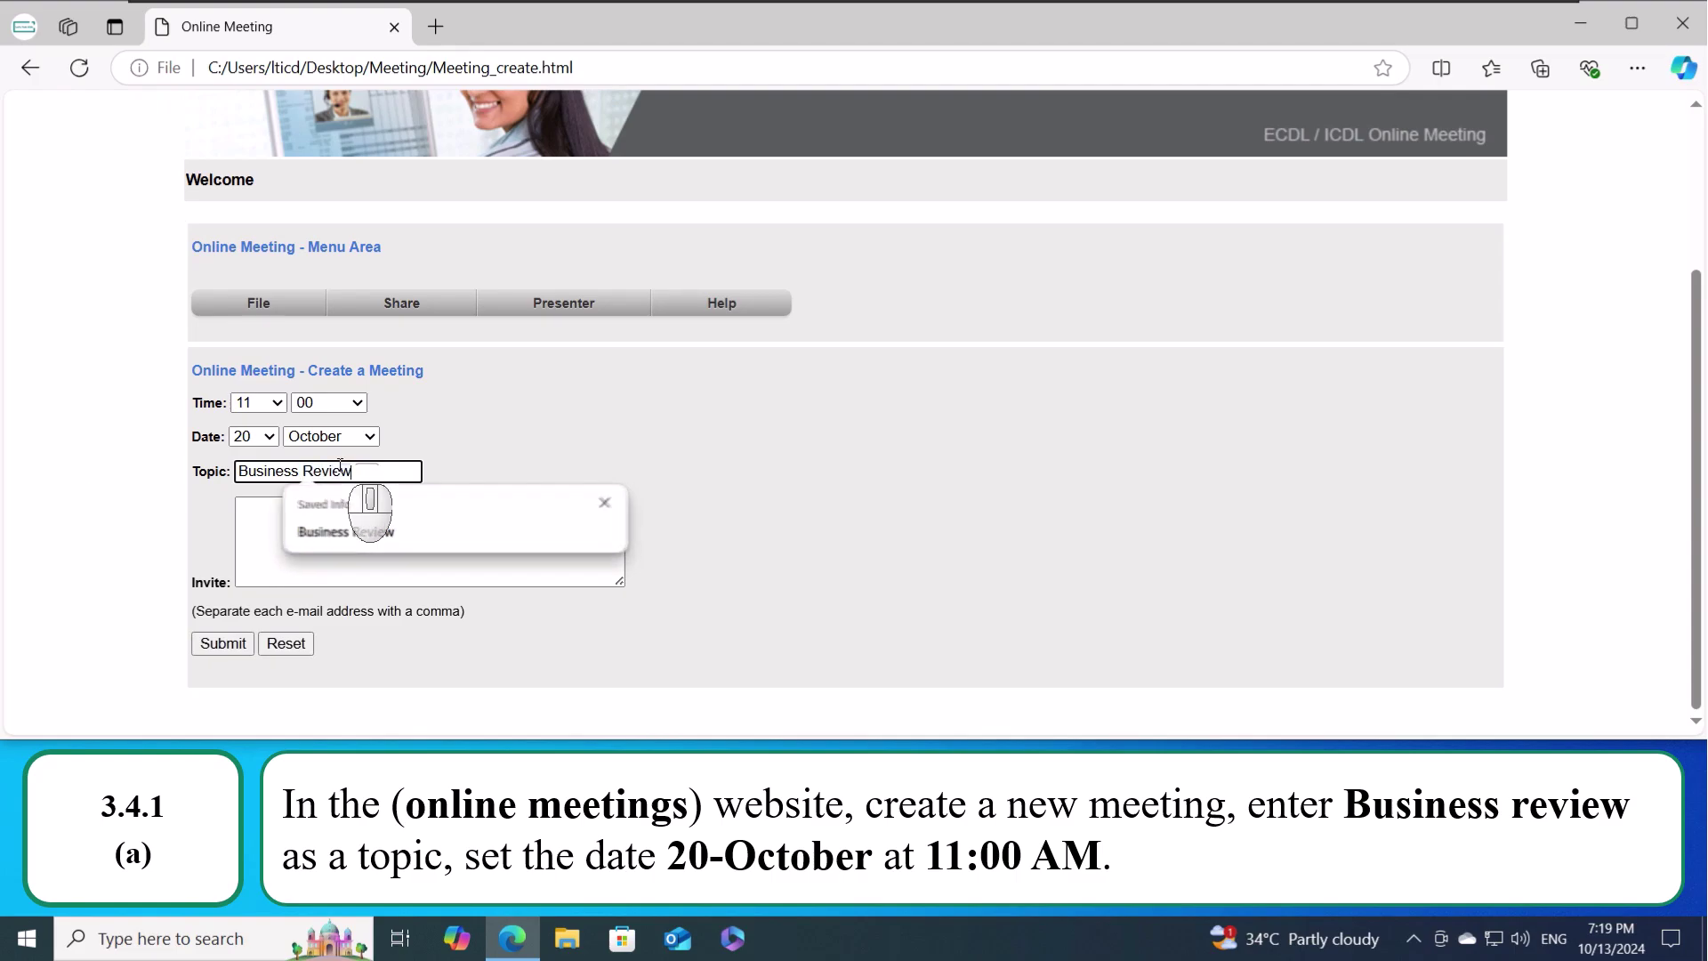
key("Tab")
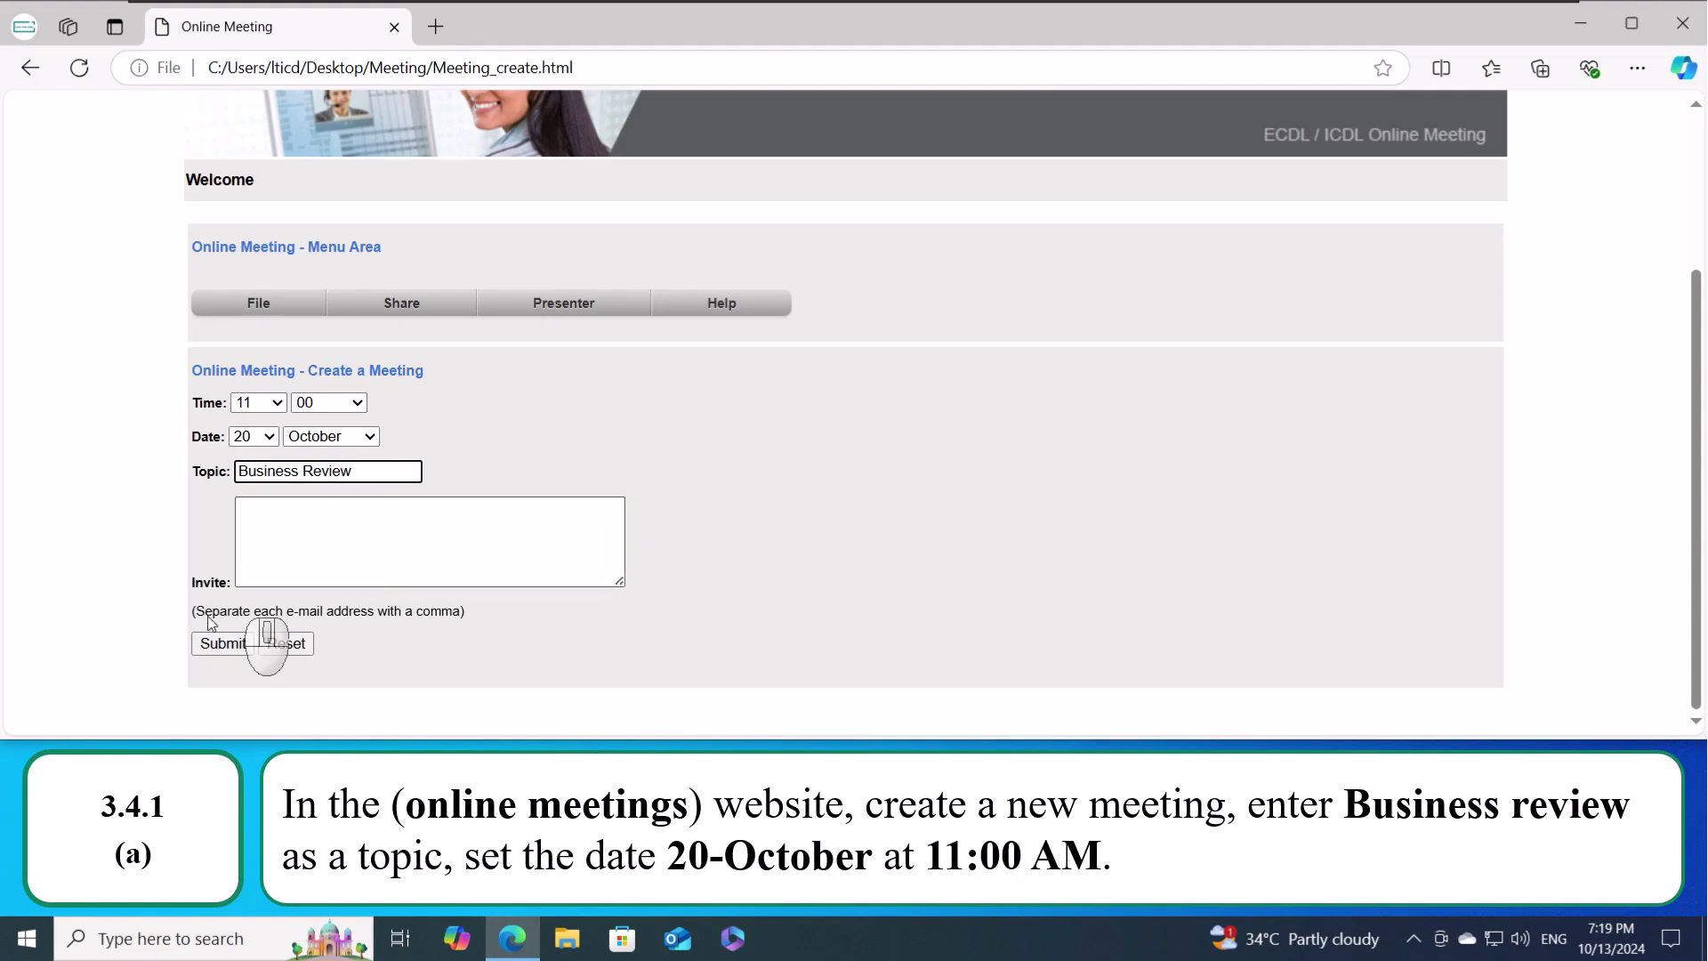
left_click(223, 649)
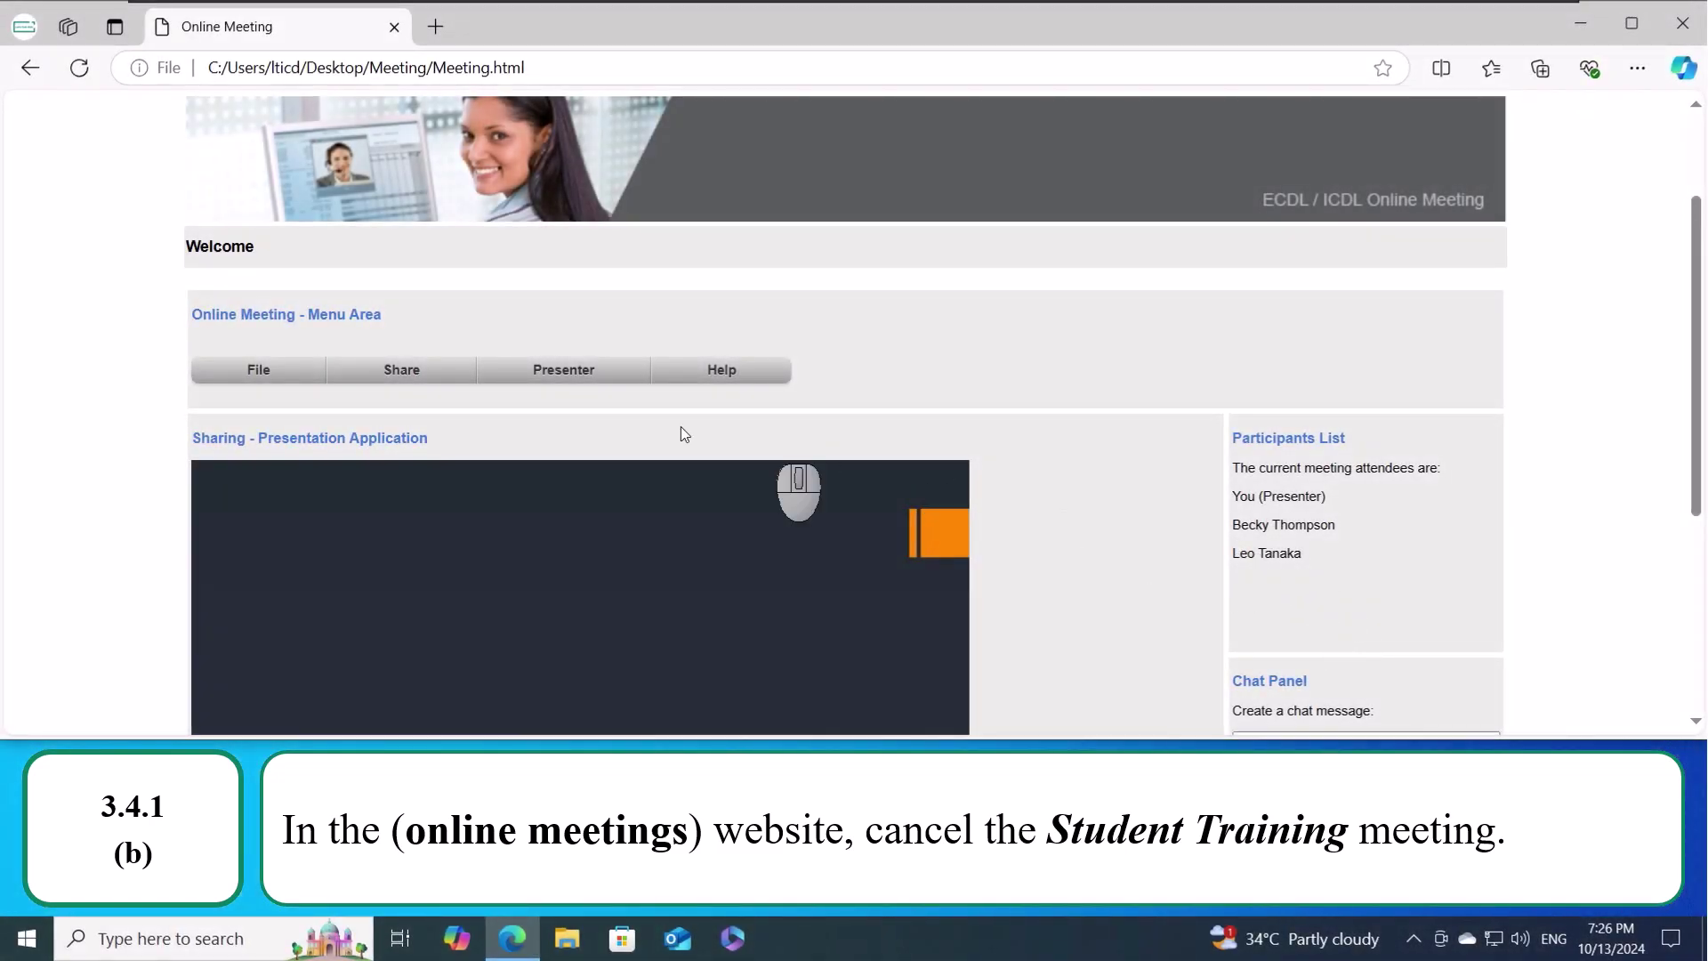
- Cancel the Student Training meeting on the Edit or cancel meetings page
left_click(276, 380)
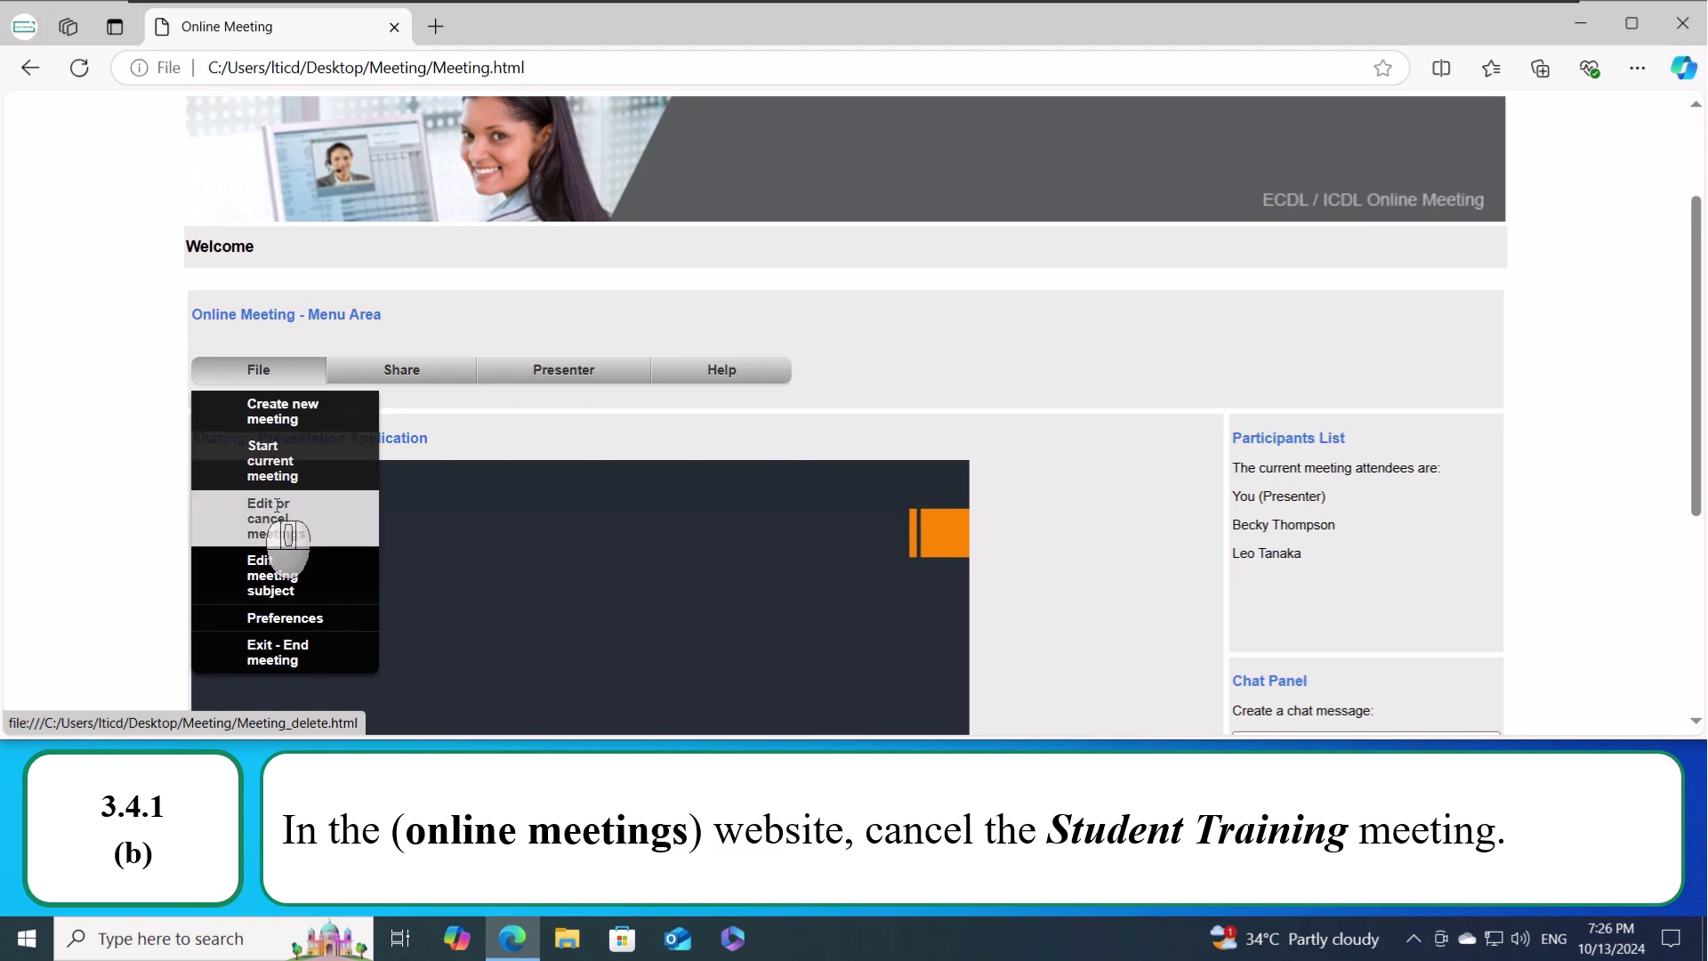
left_click(313, 530)
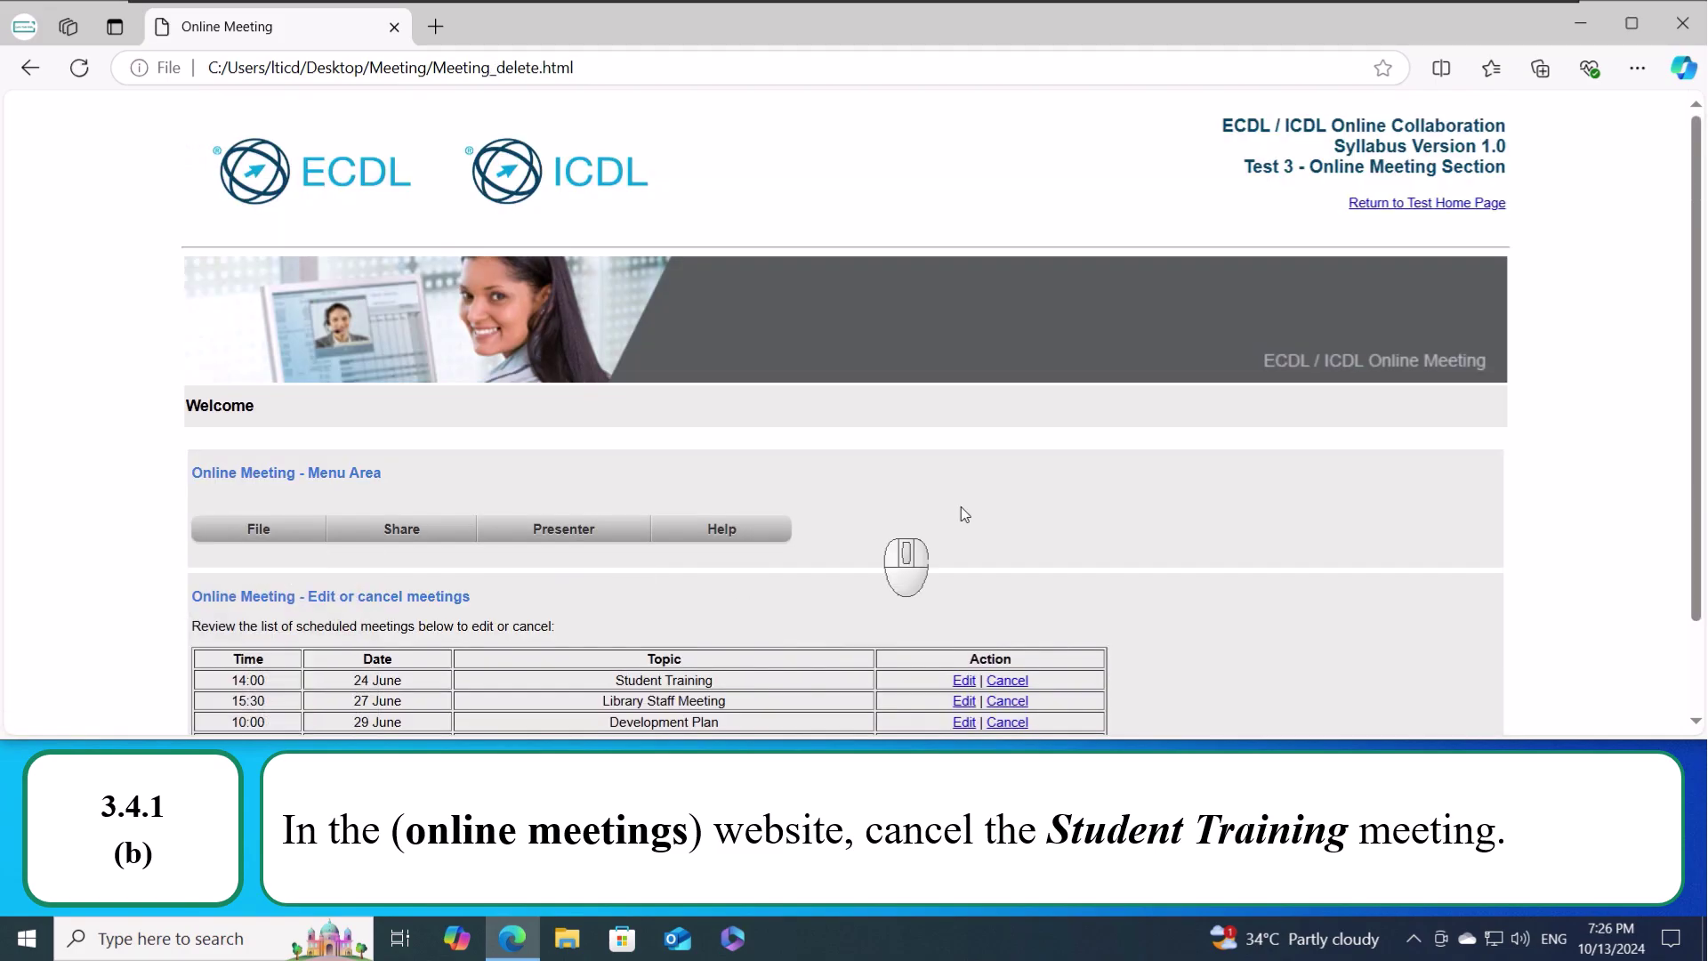
scroll(997, 500, "down", 1)
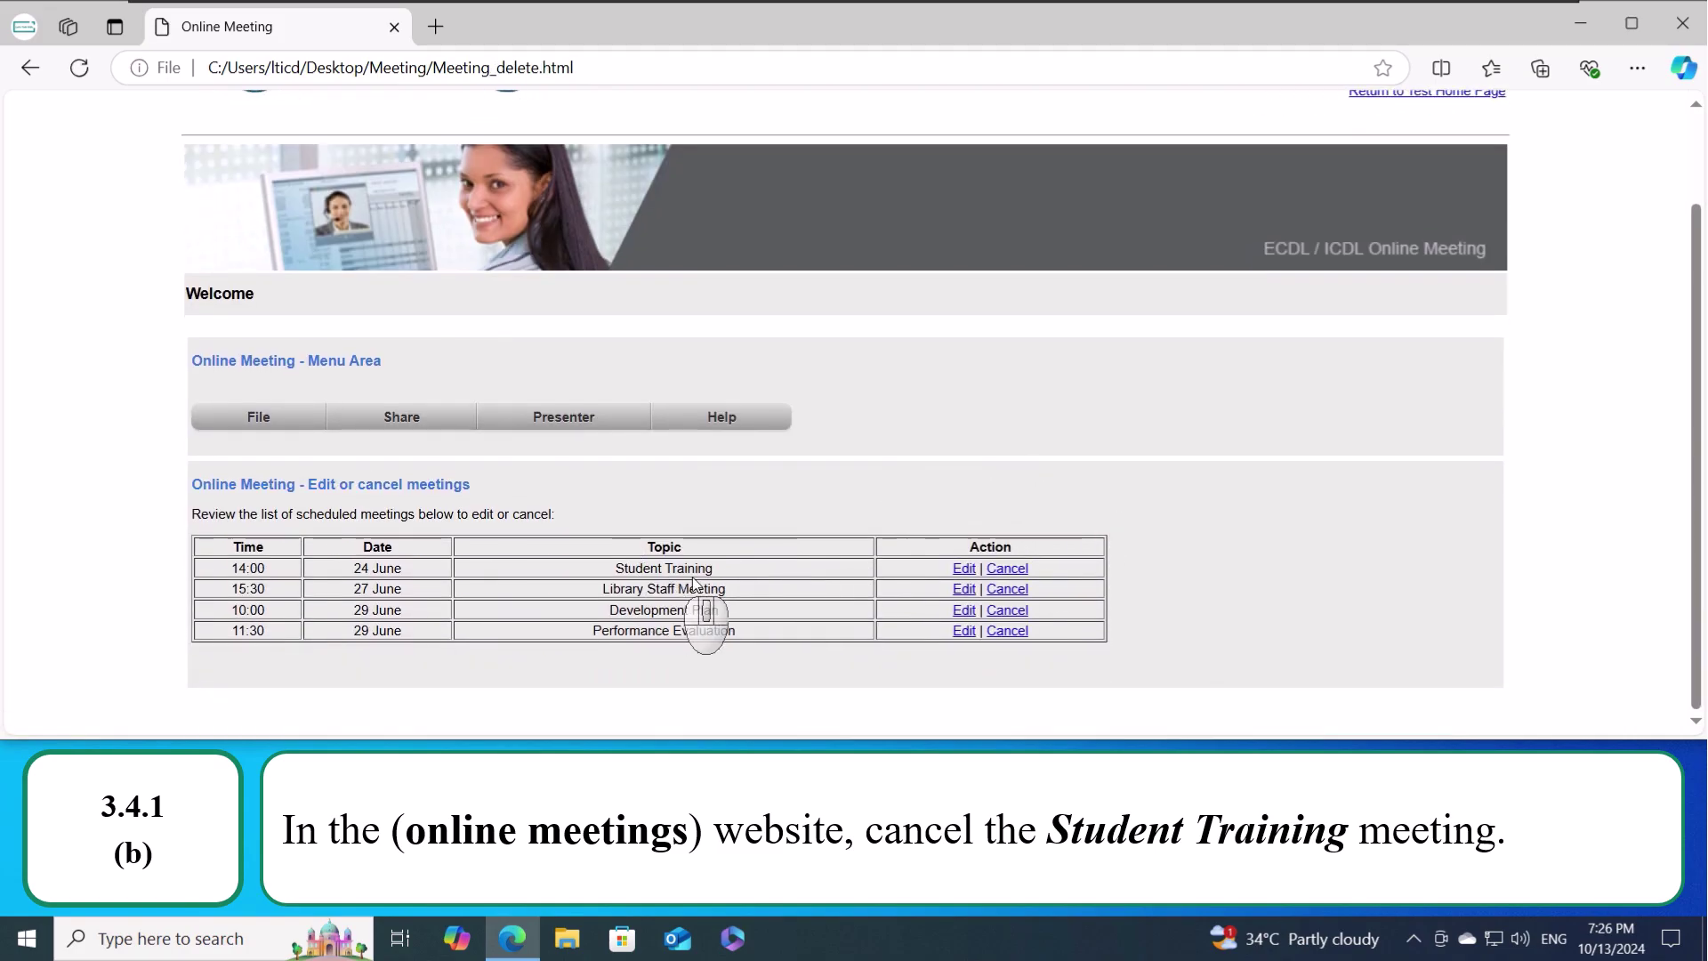
left_click(1009, 570)
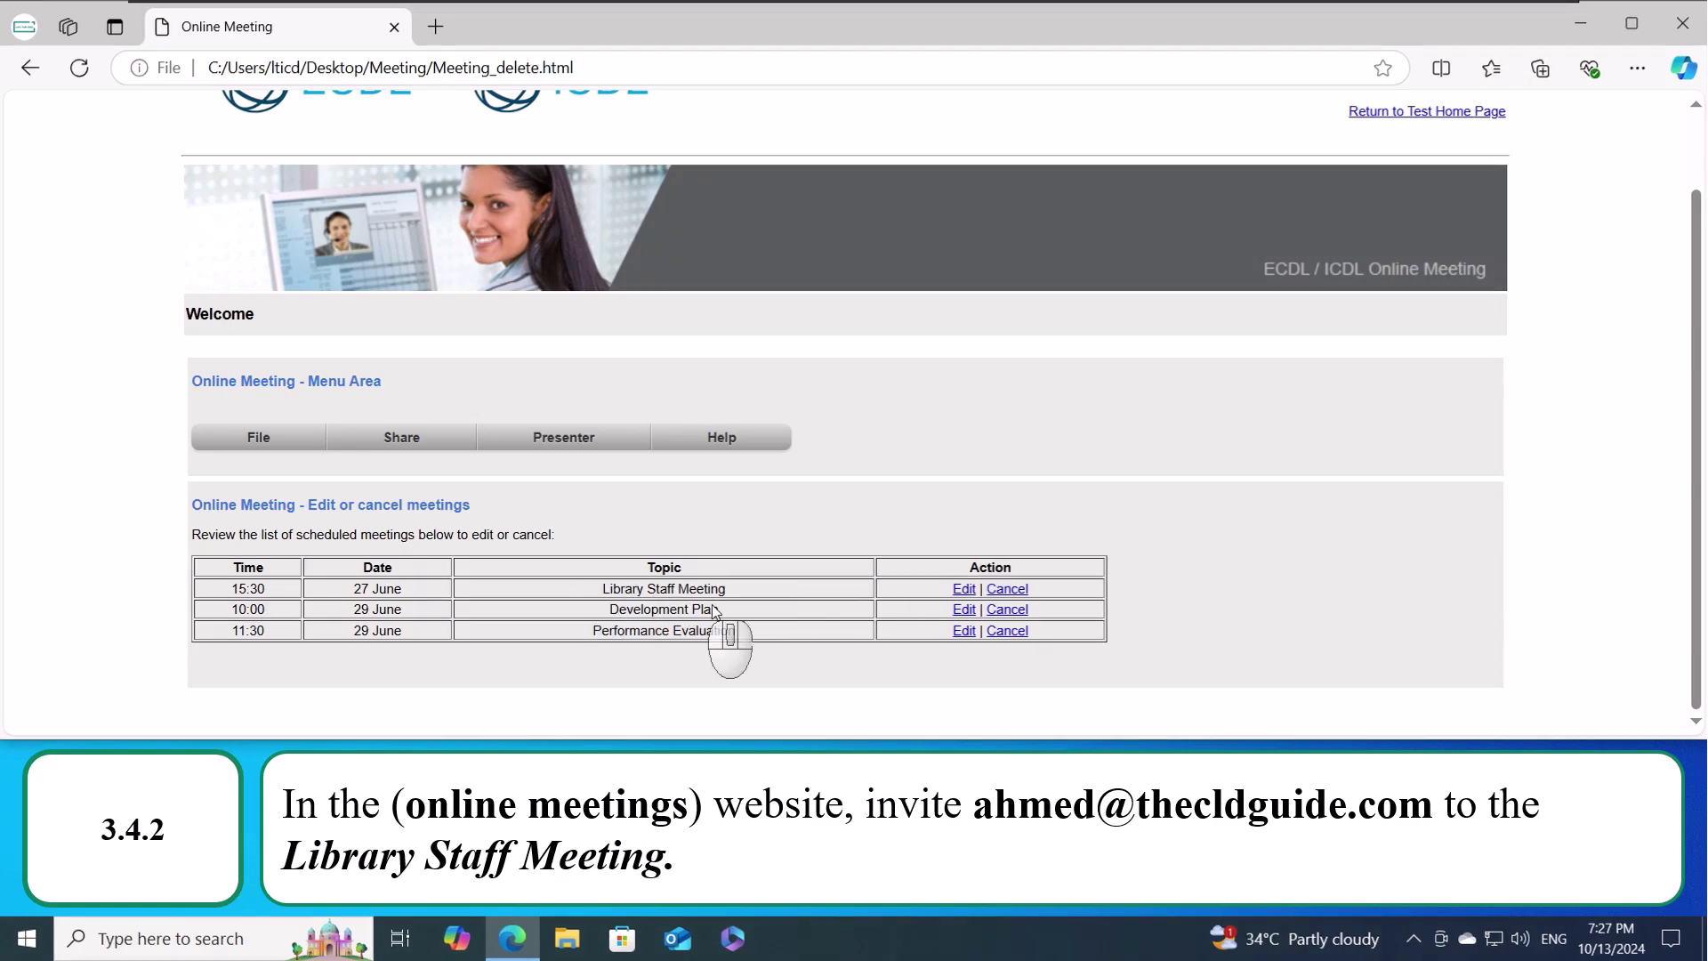
- Add the invitee's e-mail address to the Library Staff Meeting's Invite box and submit
left_click(964, 589)
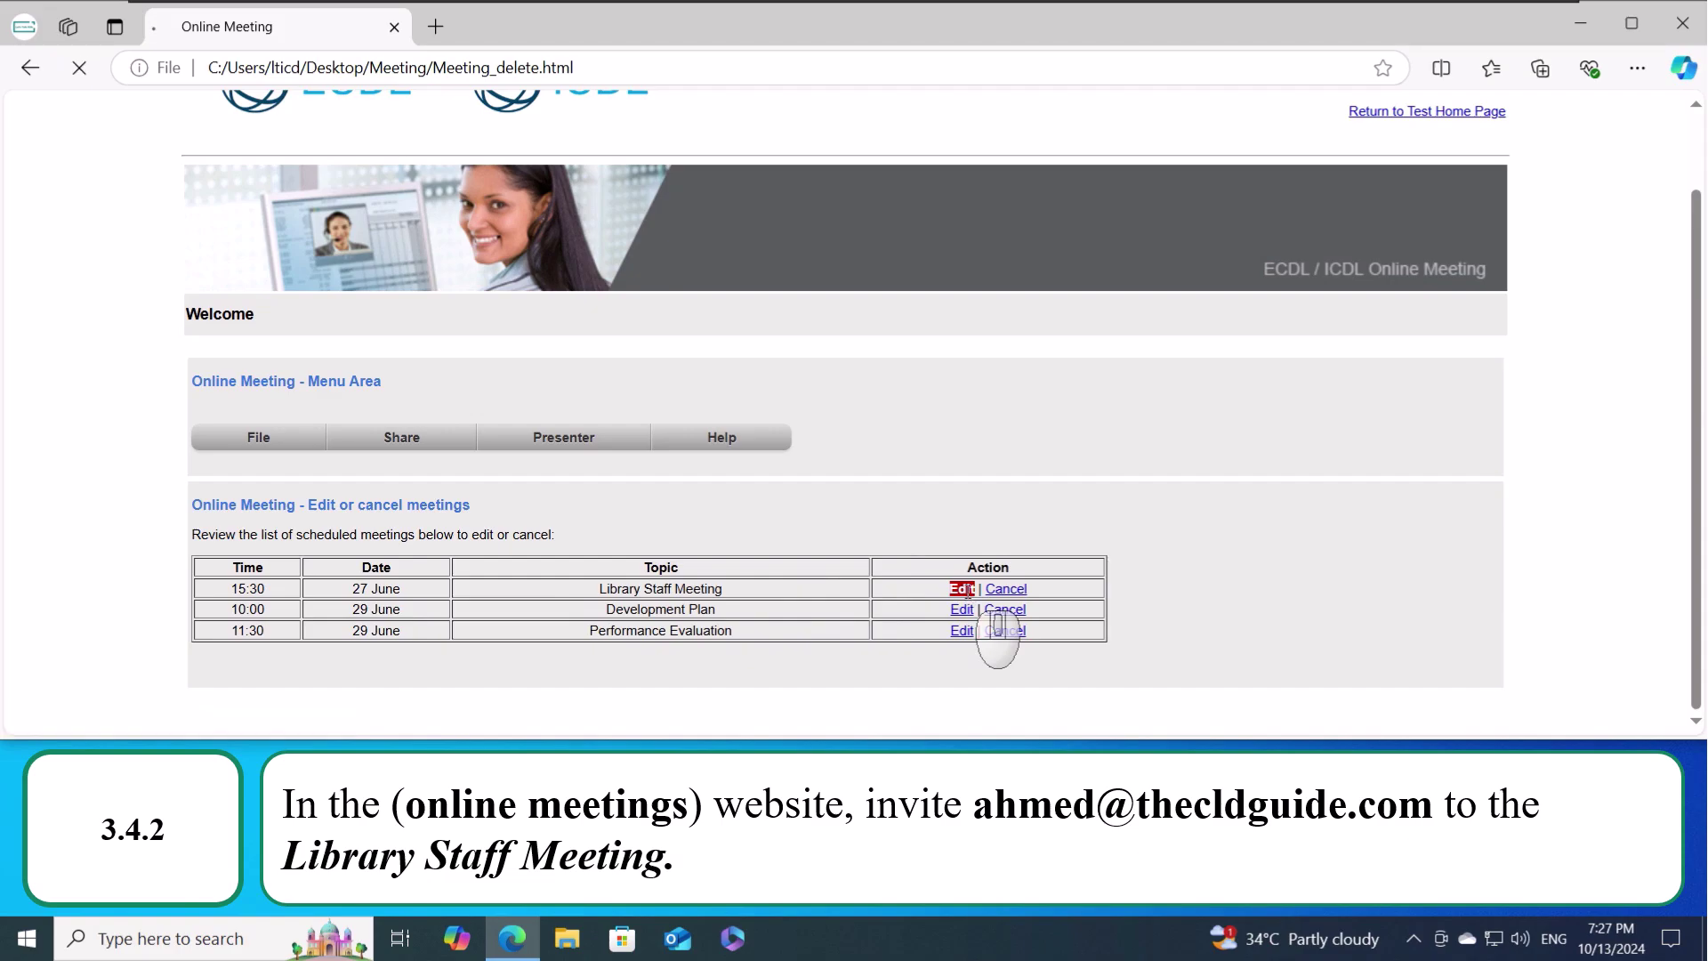
scroll(964, 590, "down", 3)
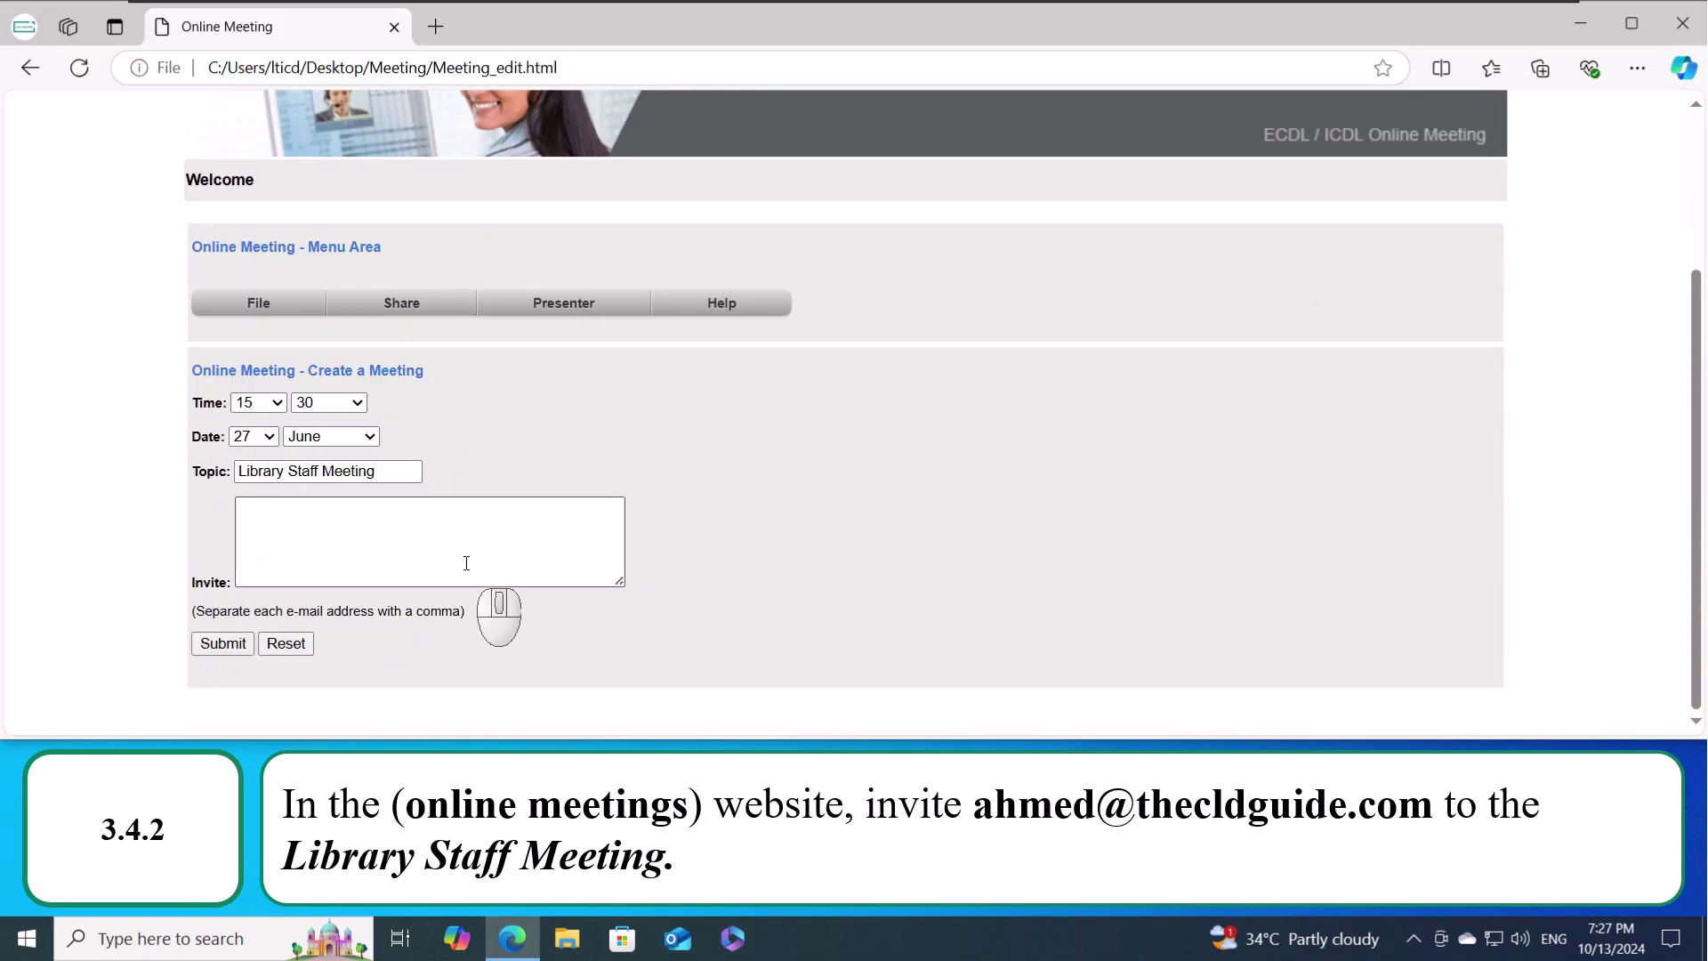
left_click(426, 519)
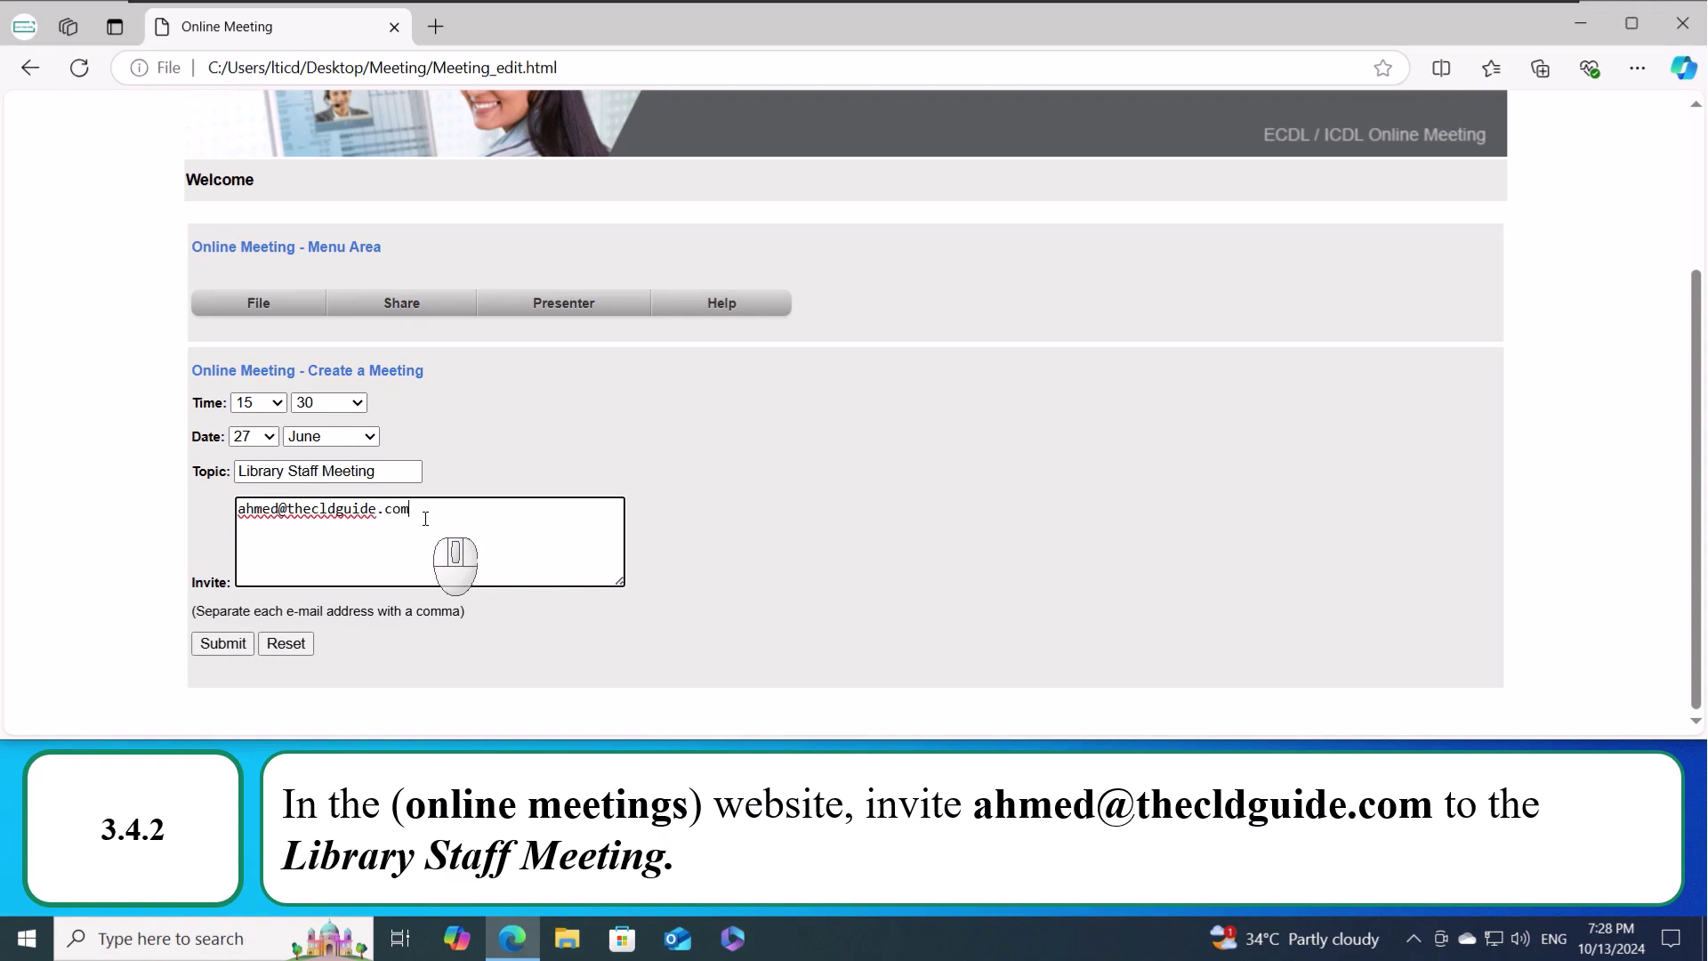
left_click(215, 646)
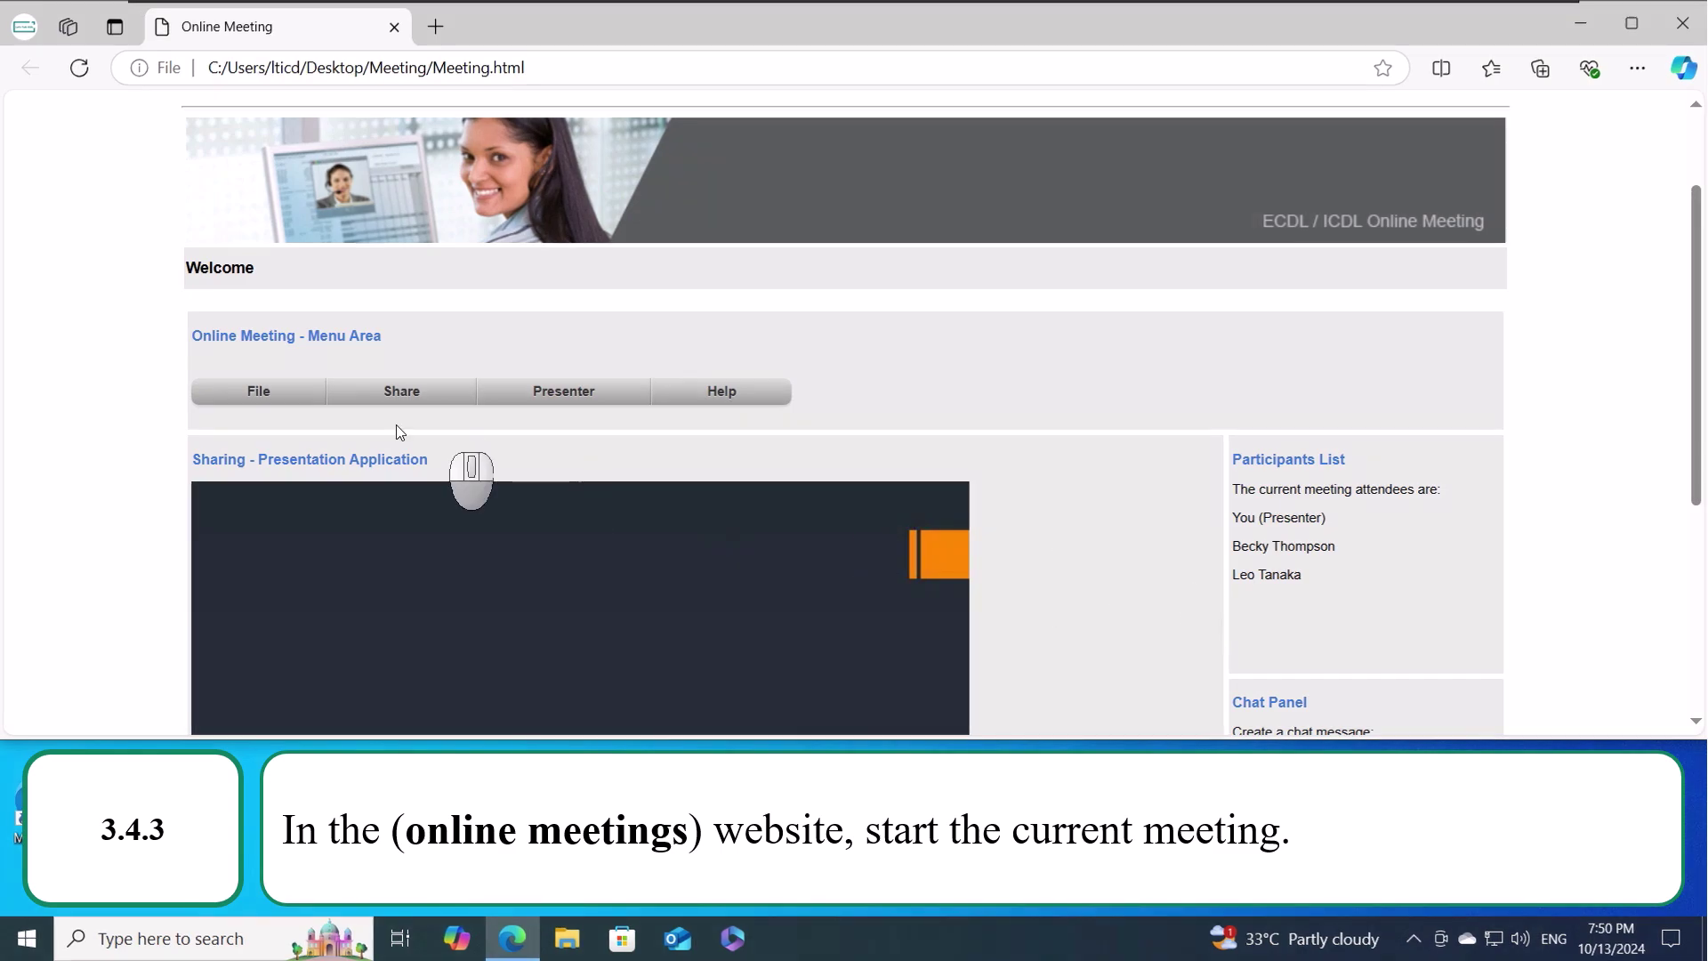
- Choose File > Start current meeting
left_click(270, 393)
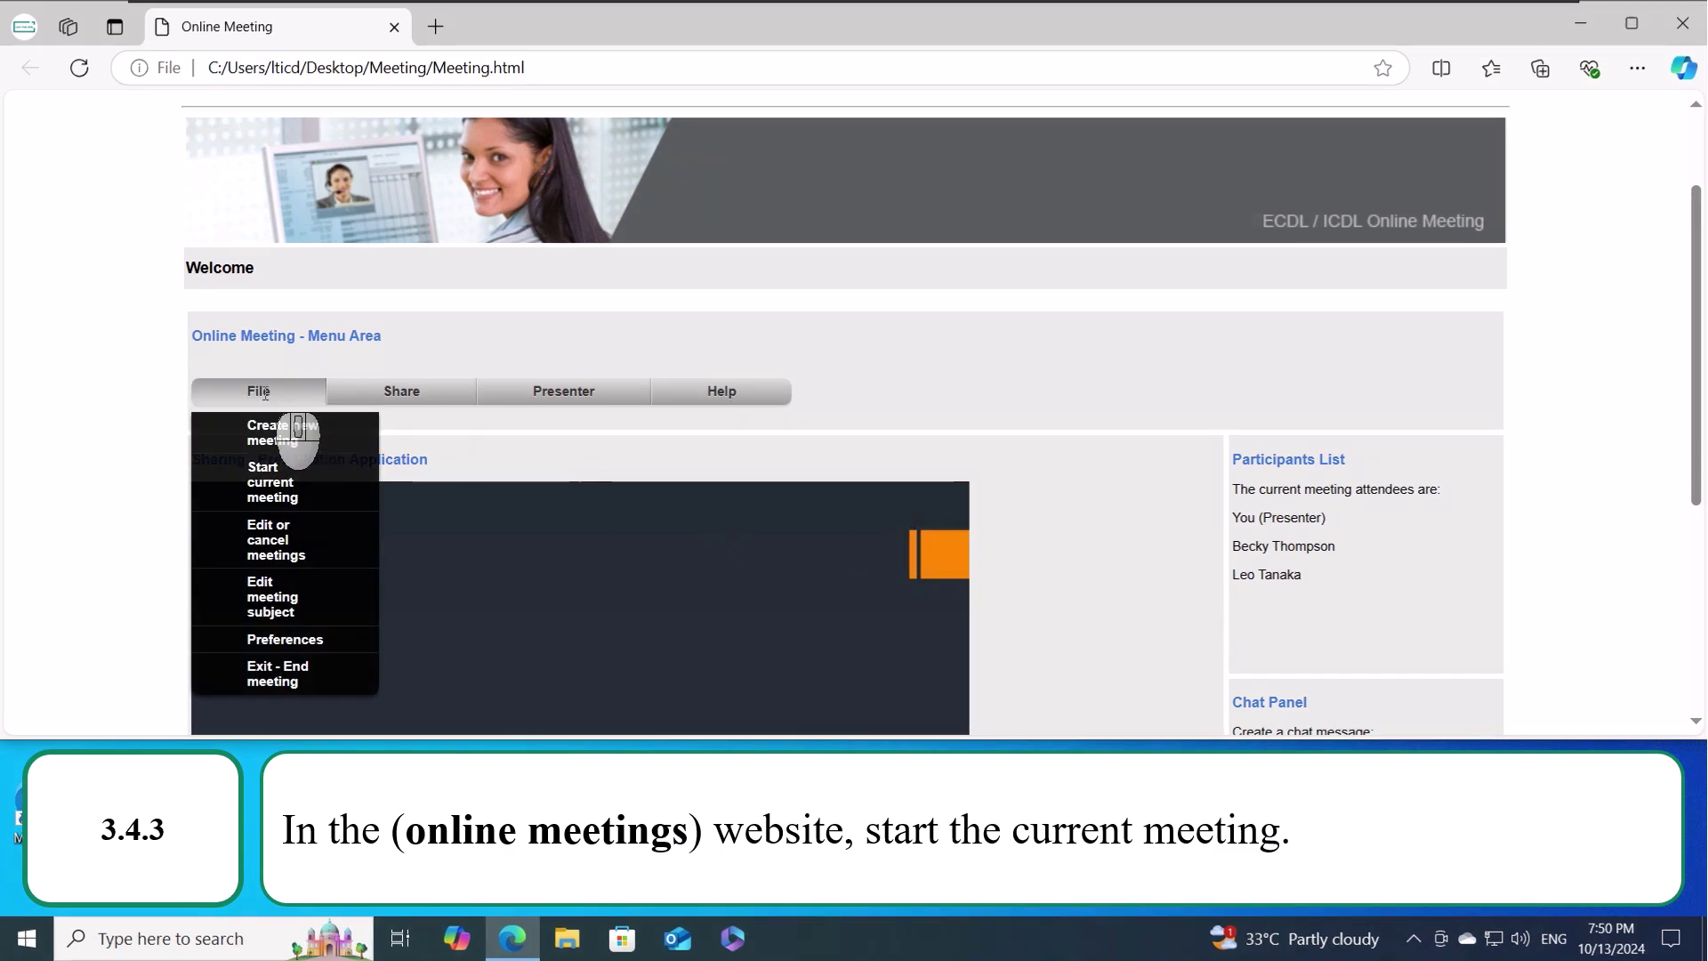
left_click(323, 485)
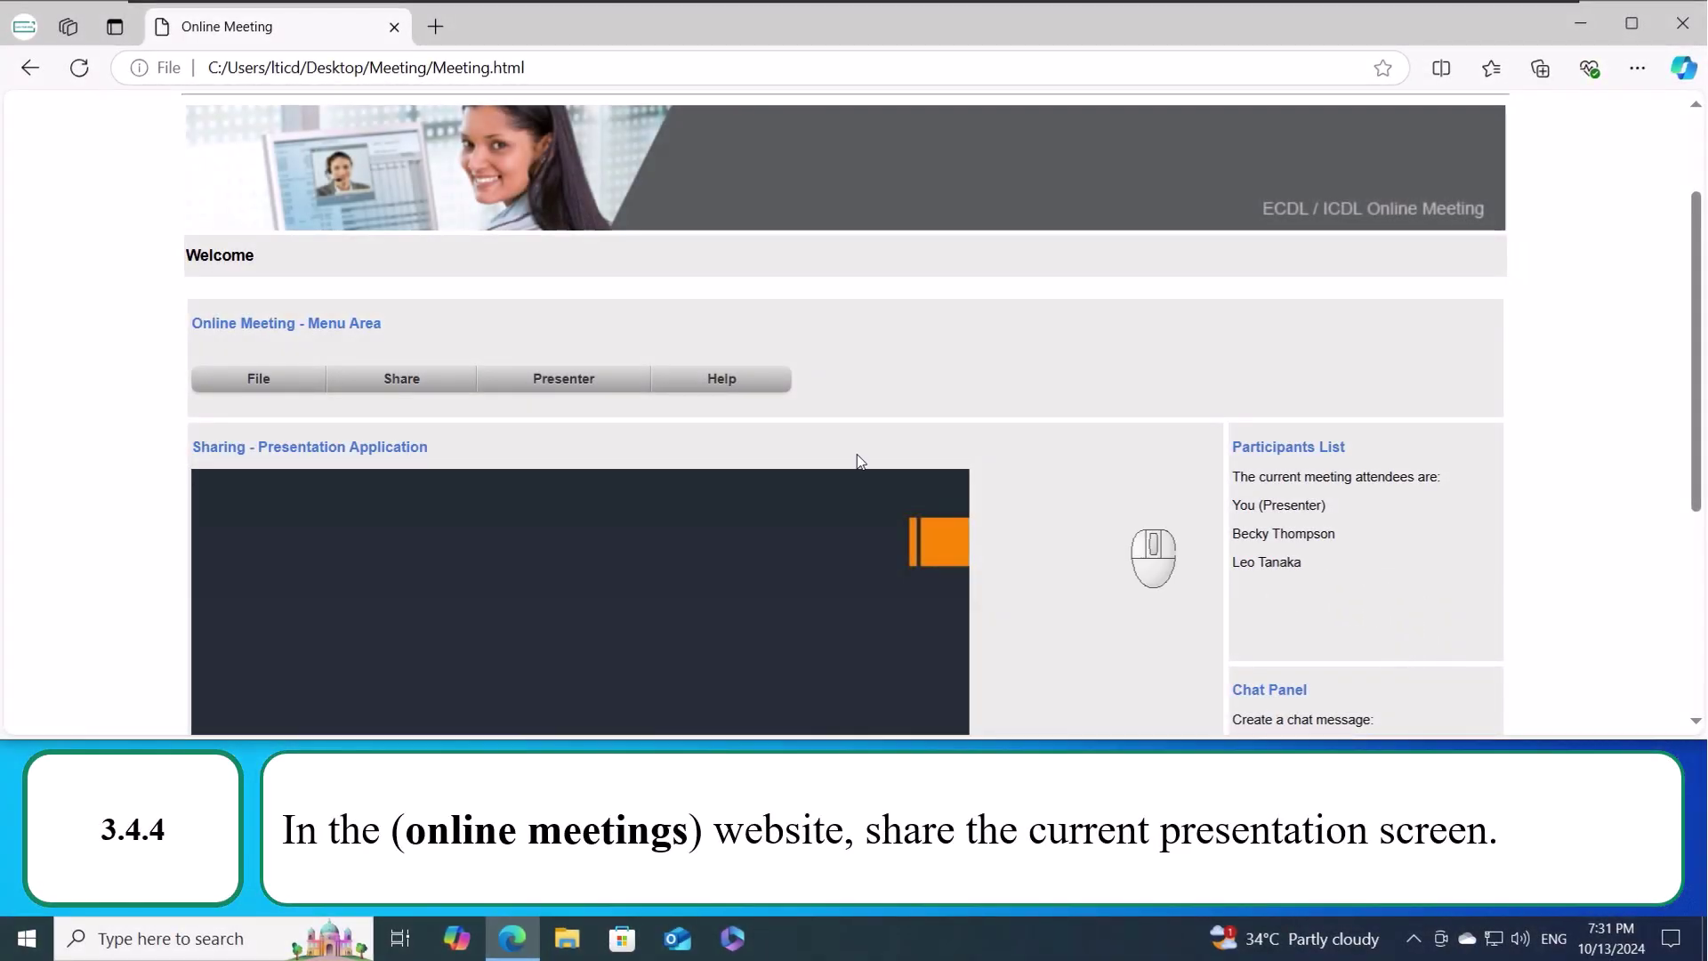
mouse_move(414, 390)
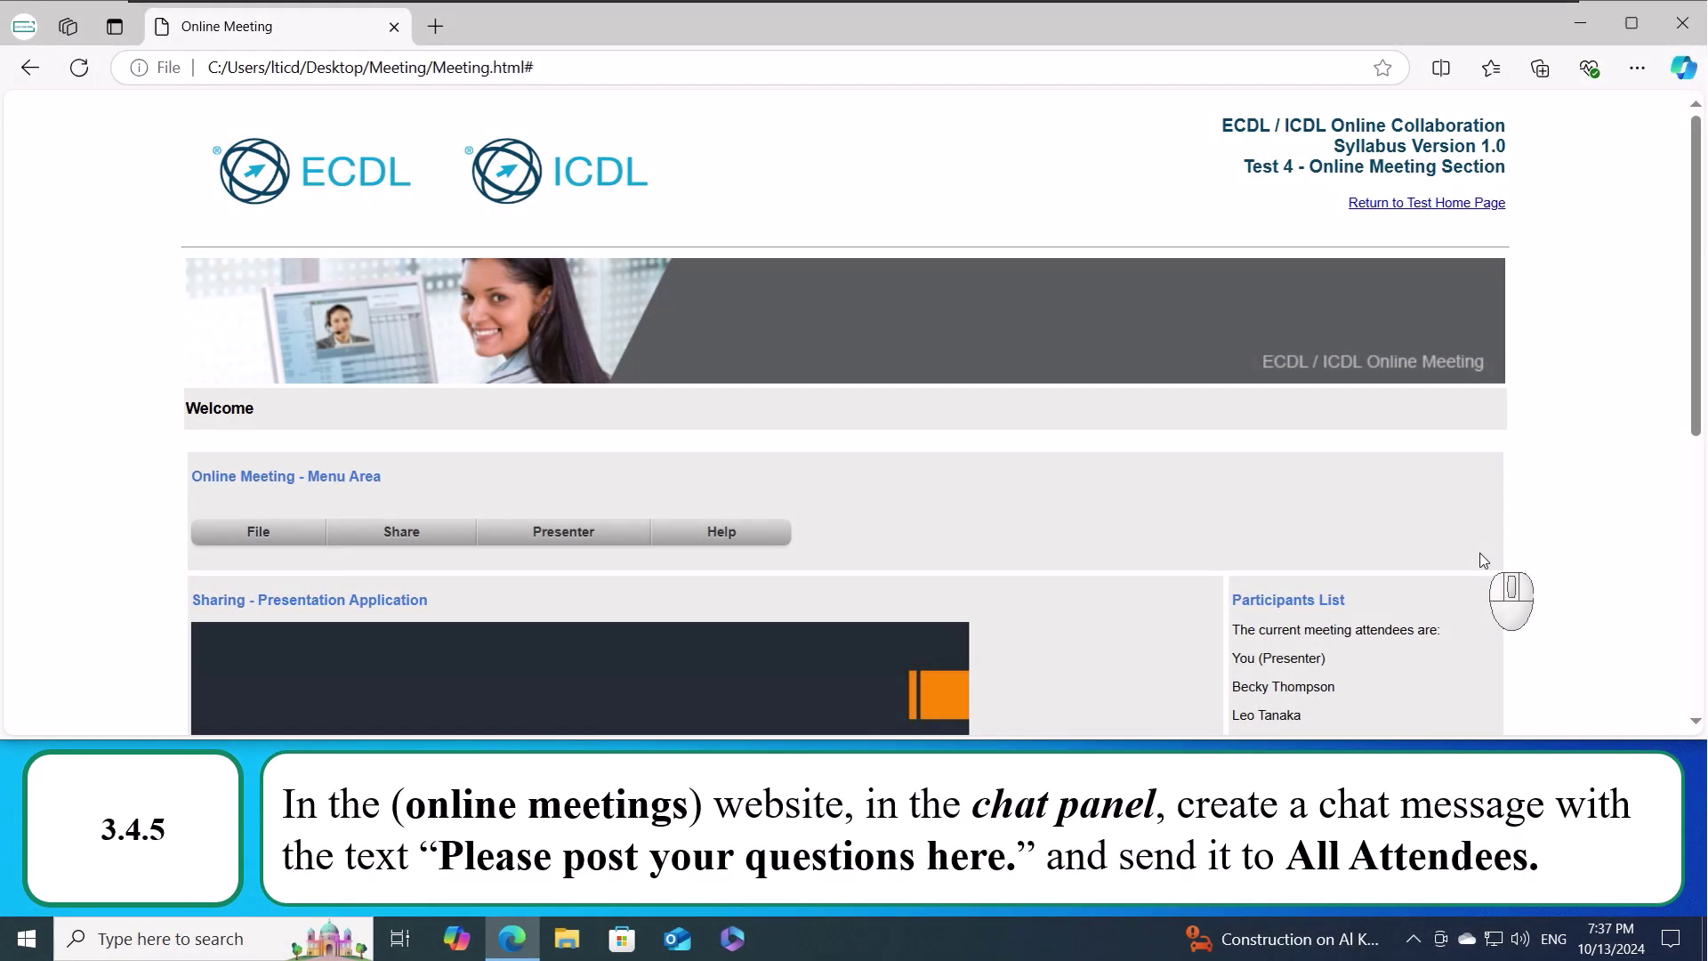
scroll(1484, 561, "down", 6)
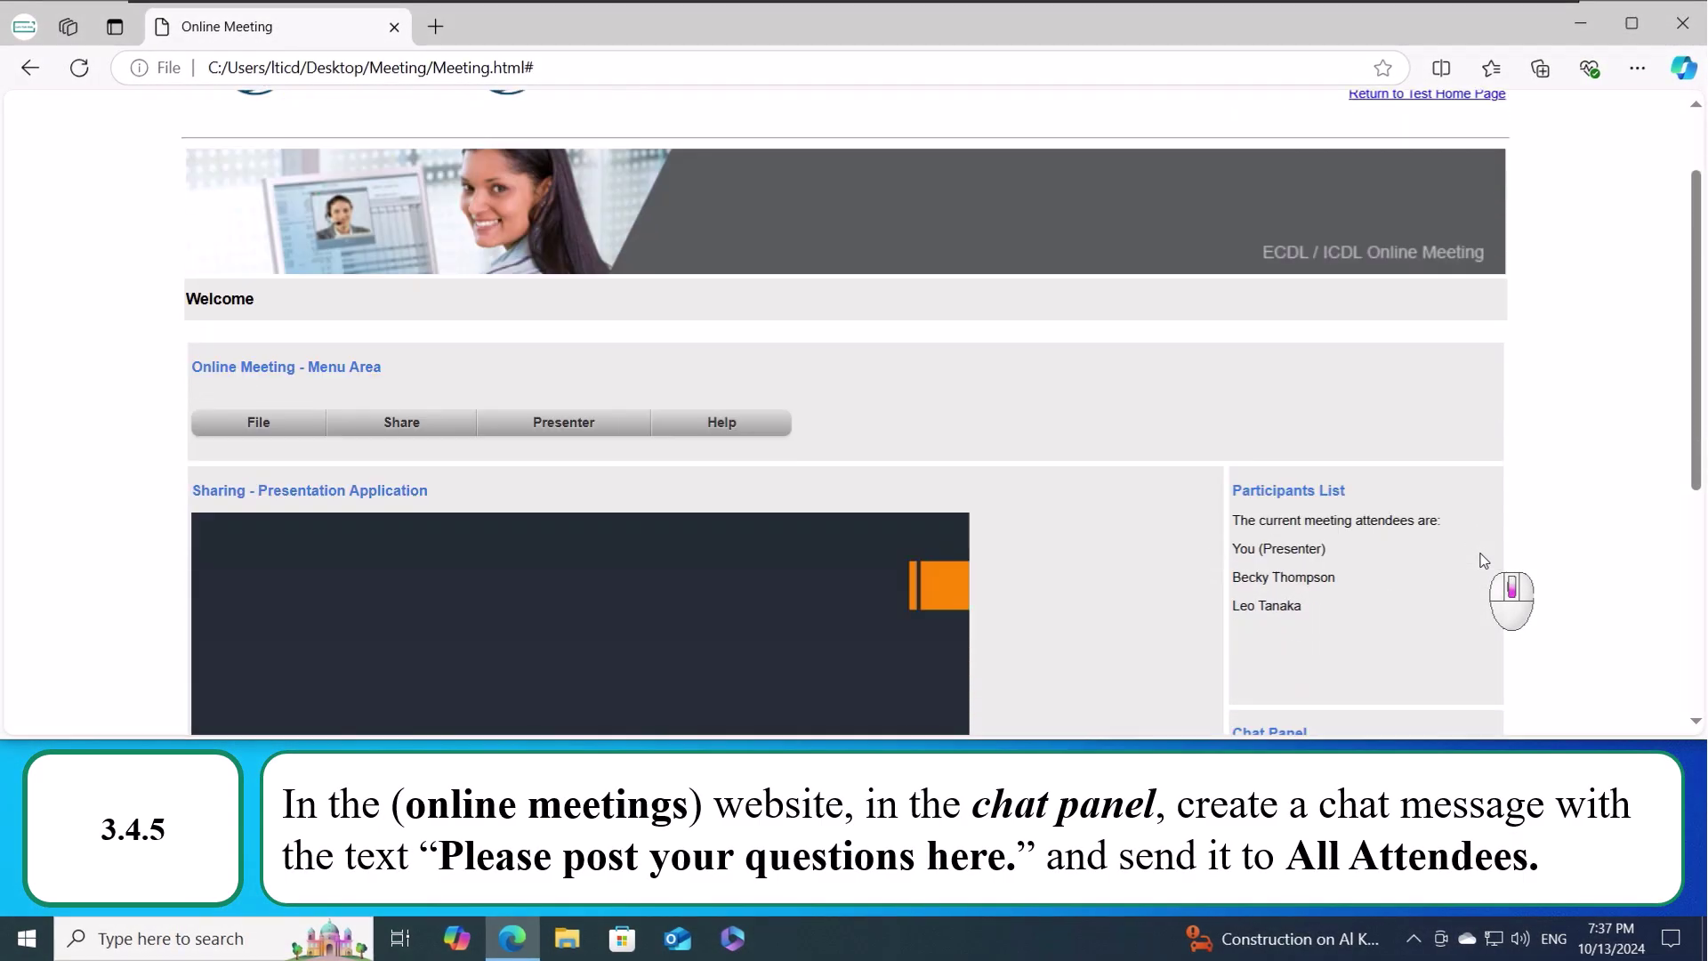